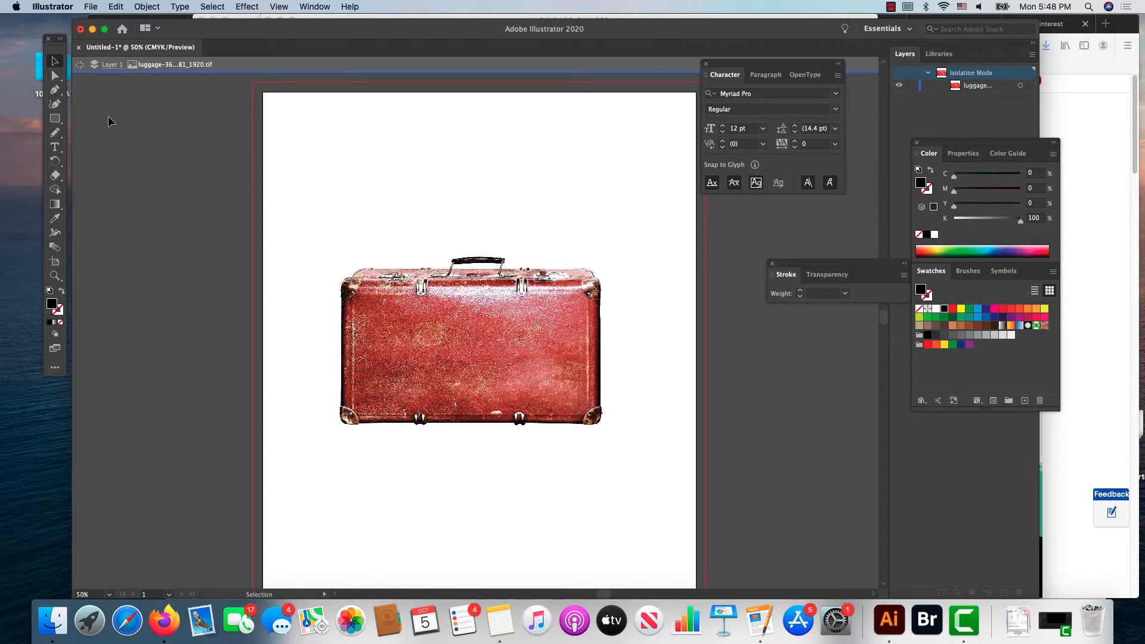
Step: Draw an open Pen path above the suitcase, combining straight segments with one curved hump
click(58, 93)
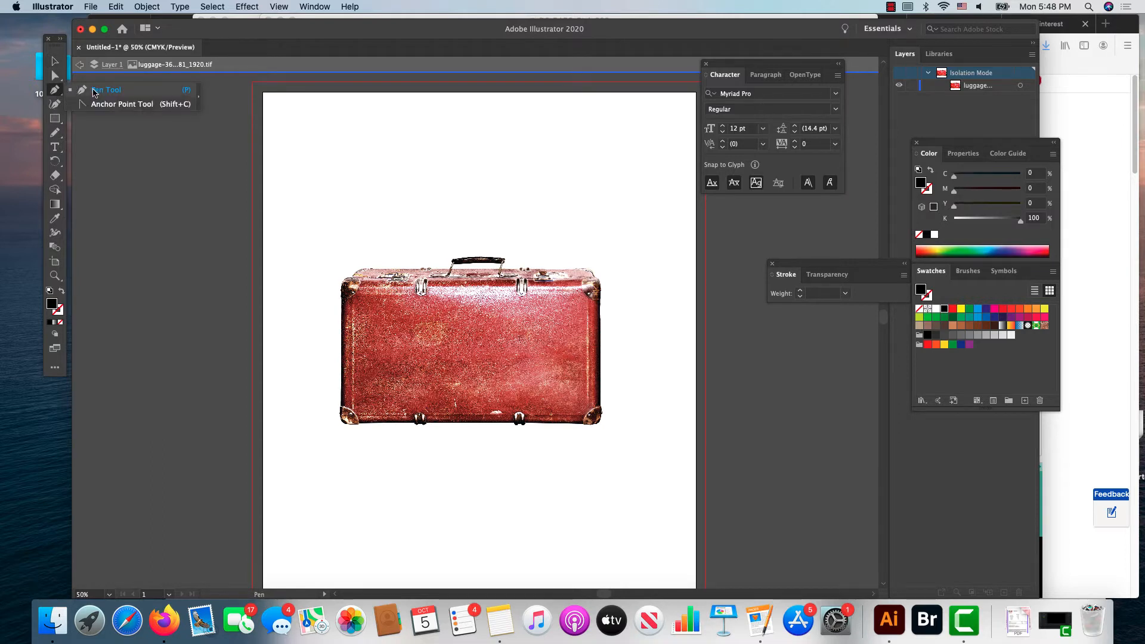
click(94, 92)
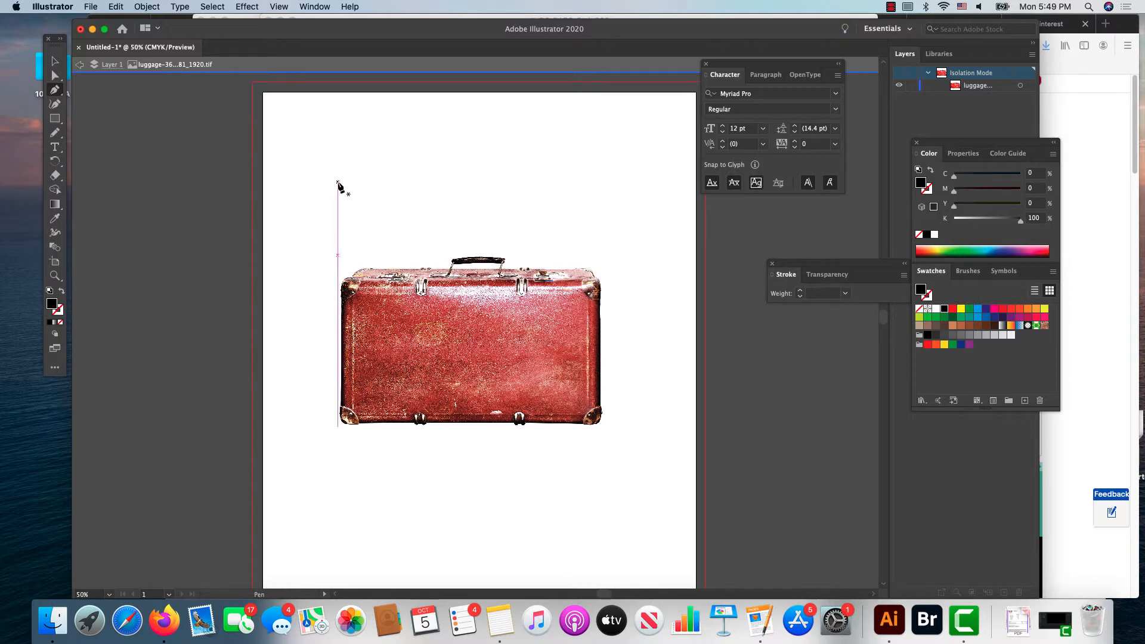
click(355, 186)
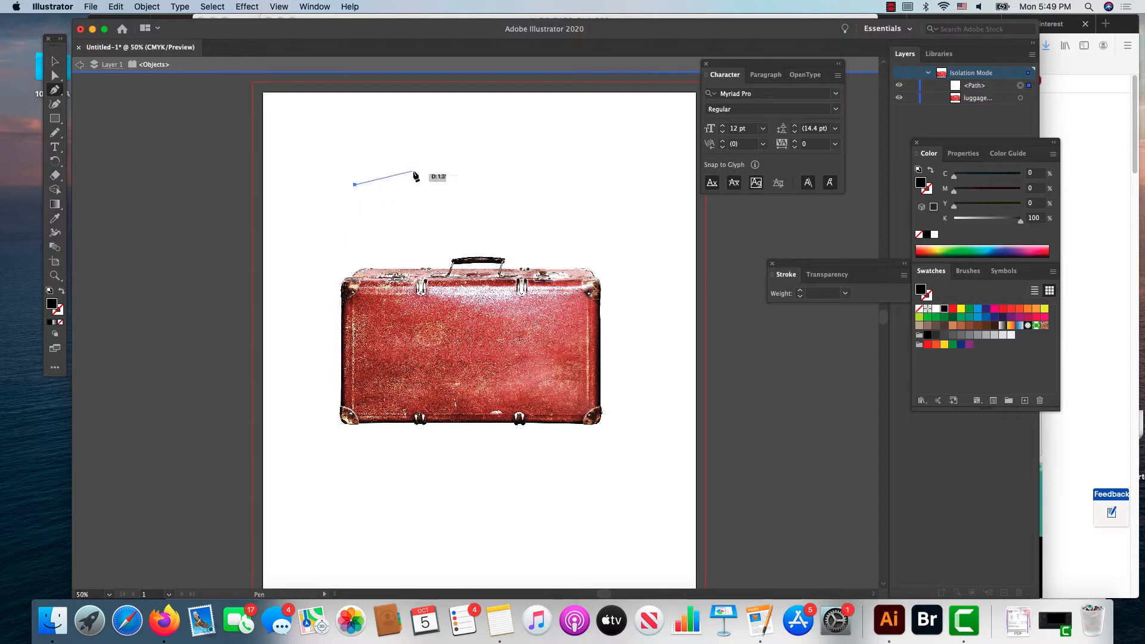
click(432, 145)
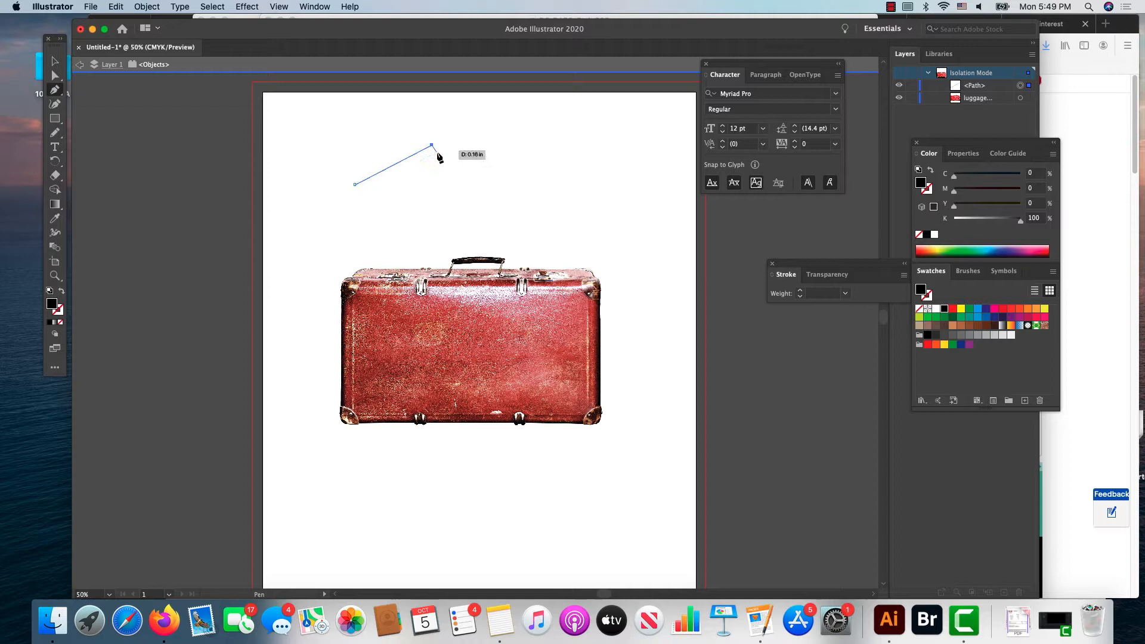
click(475, 168)
click(475, 168)
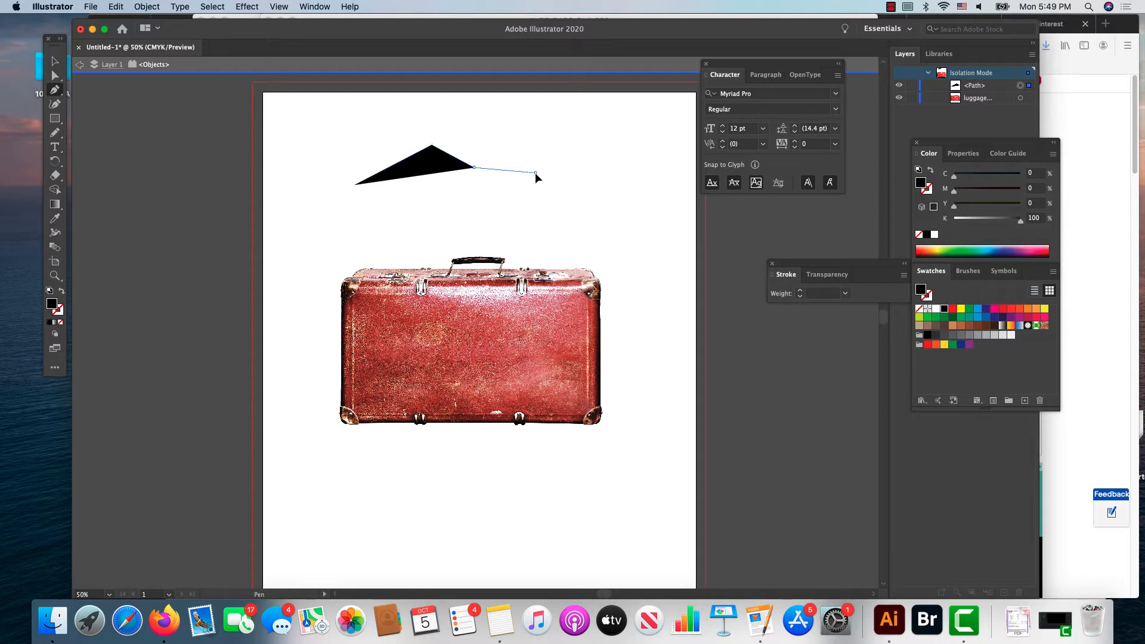
drag(535, 173, 553, 196)
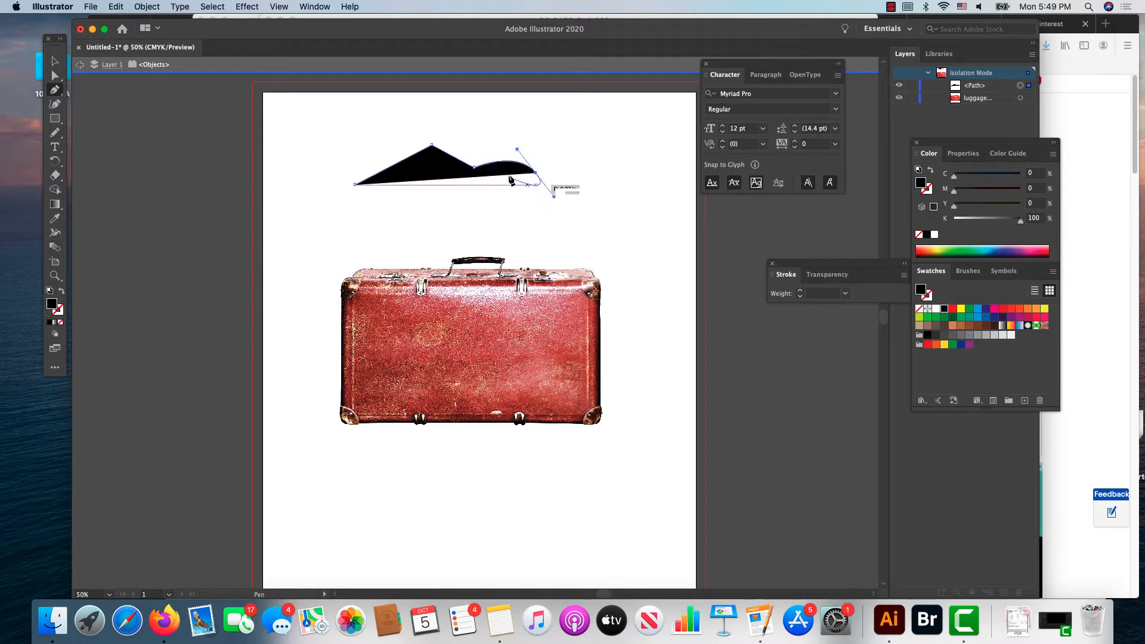
click(547, 208)
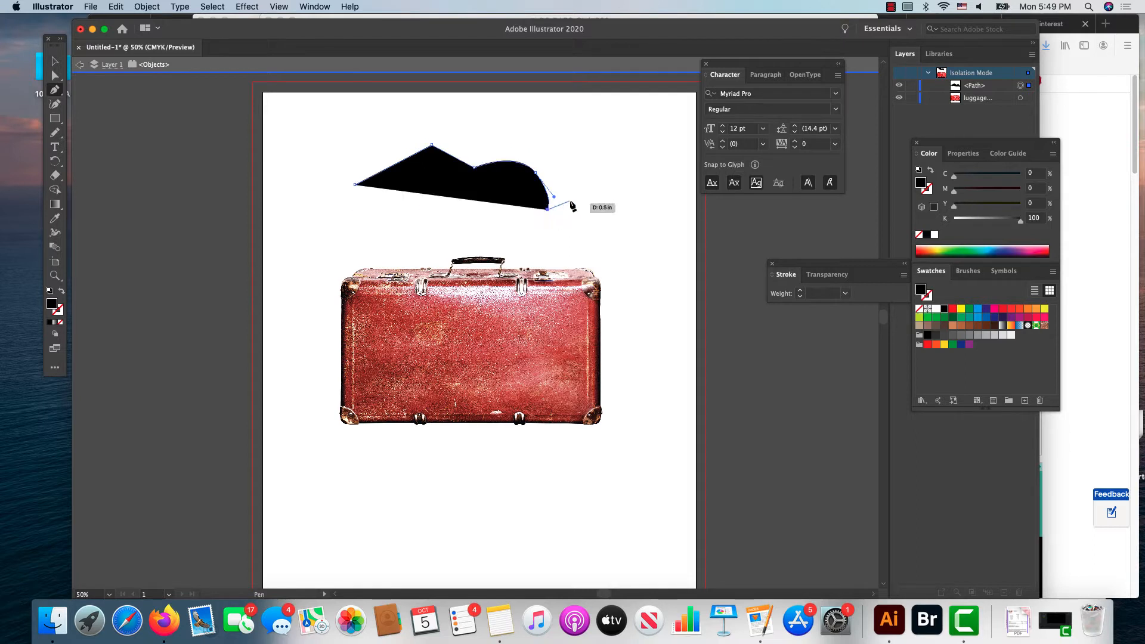
click(604, 187)
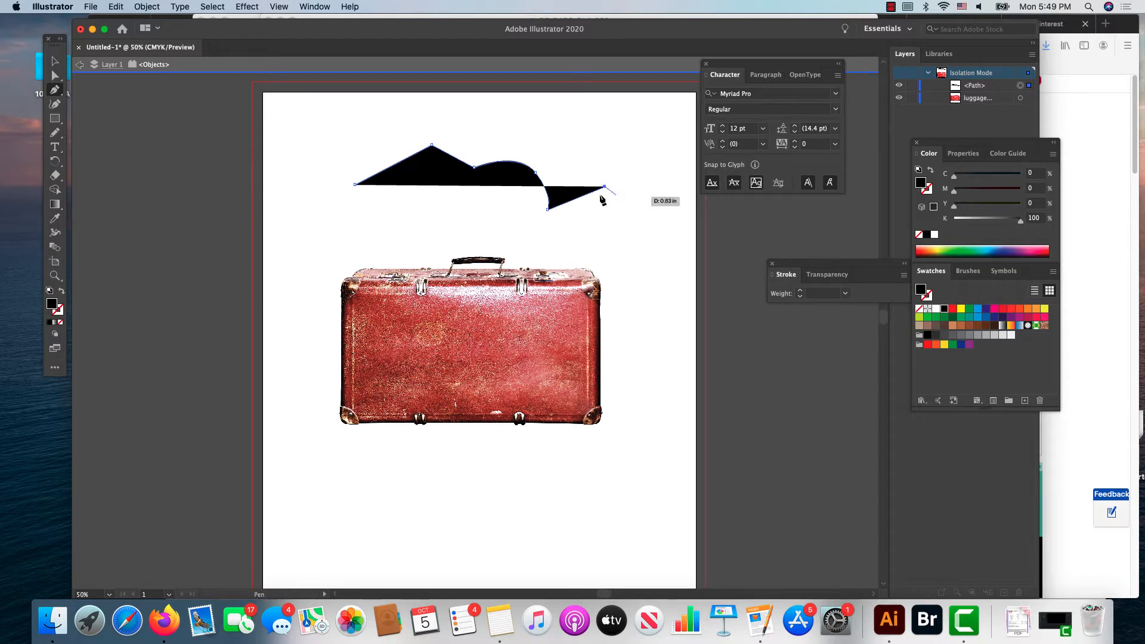
Step: Swap the path's fill and stroke, and close the shape at its starting anchor with a curved lower edge
click(61, 291)
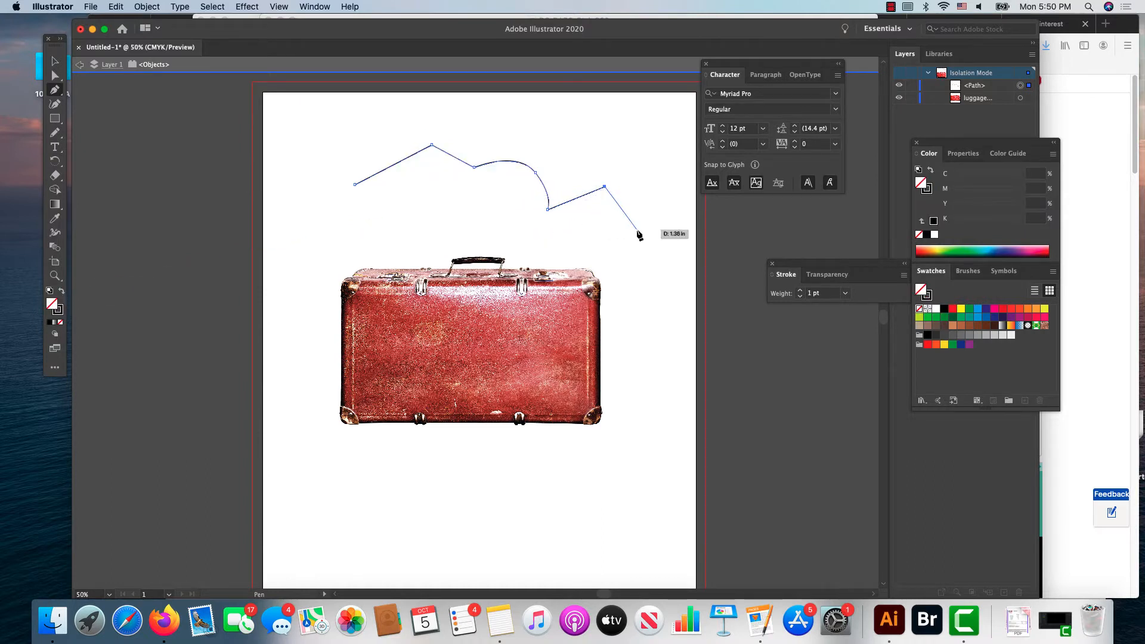
scroll(354, 280, right, 5)
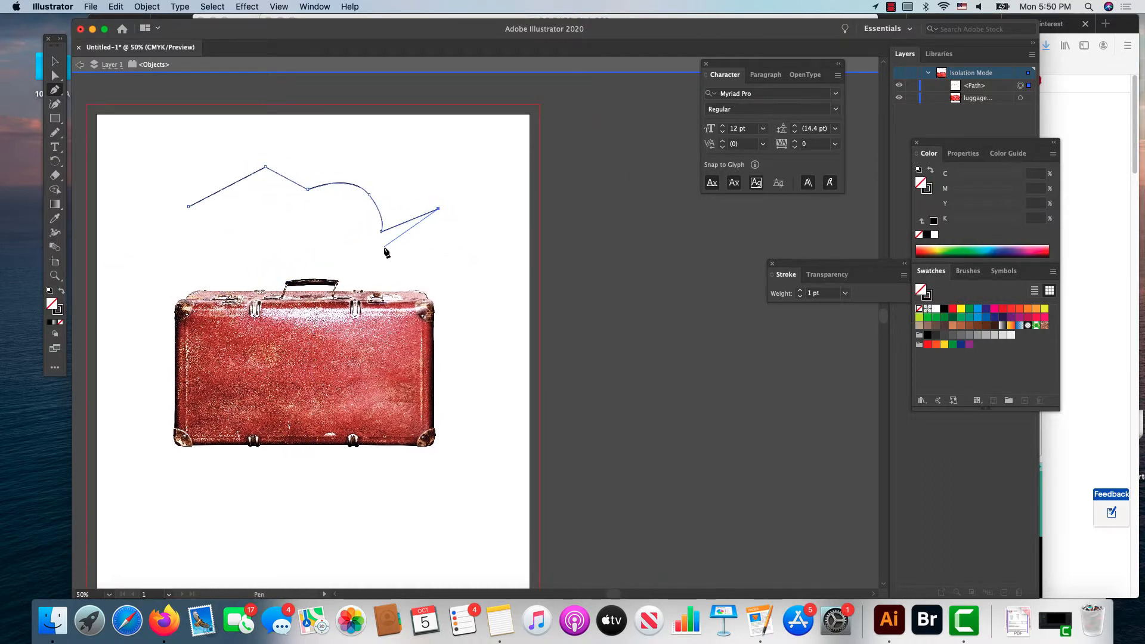
click(460, 244)
drag(453, 266, 424, 266)
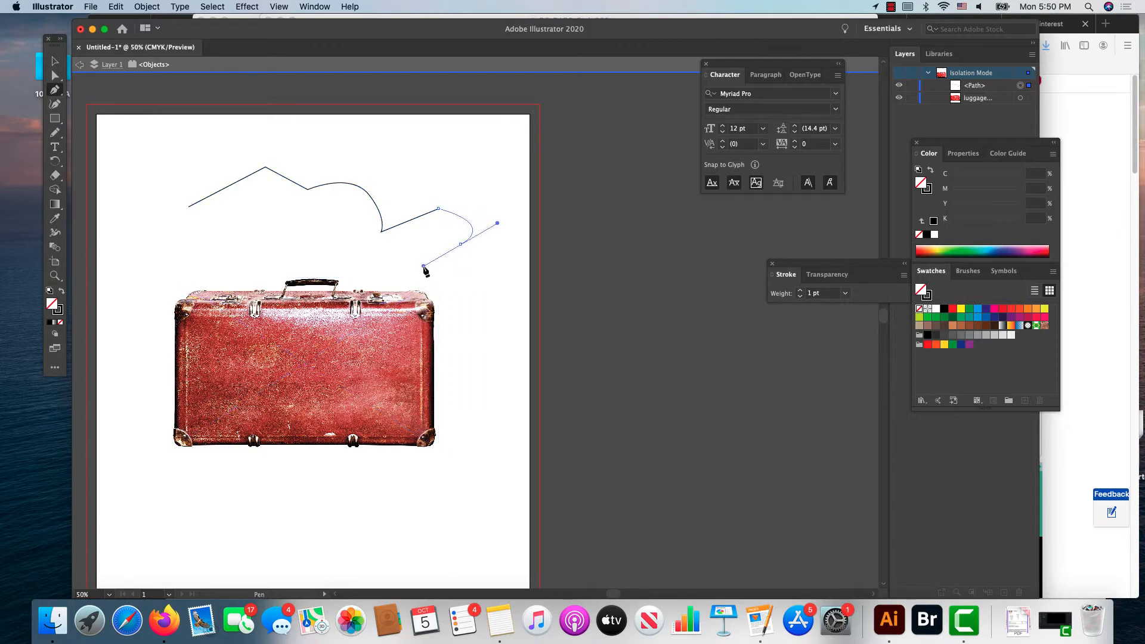
click(288, 250)
drag(287, 252, 247, 236)
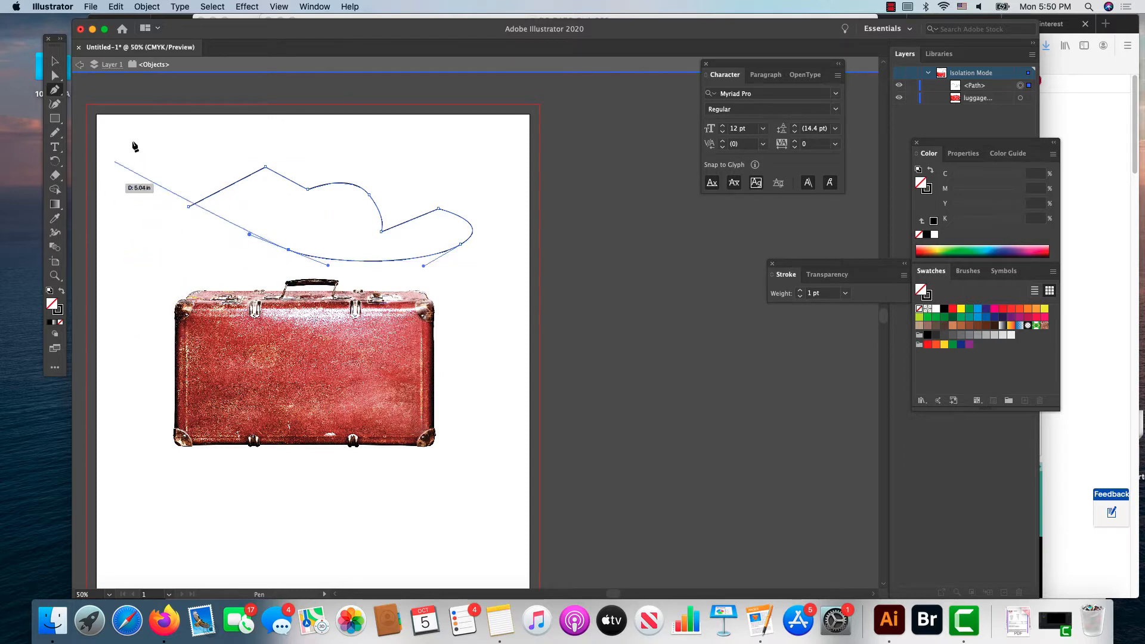
click(189, 207)
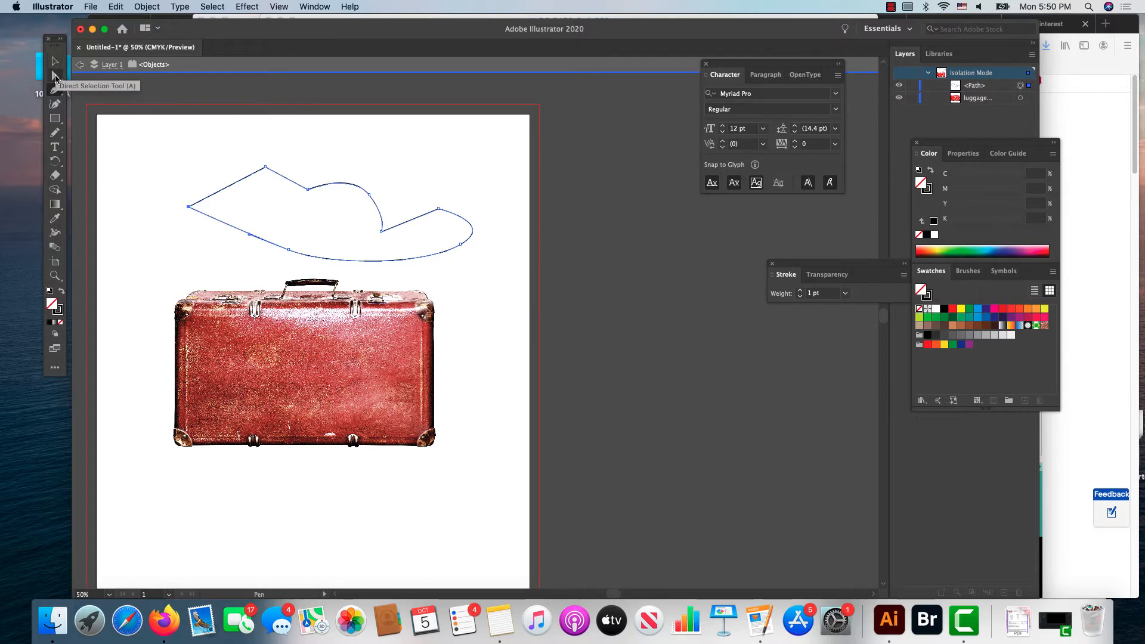
Step: Move the path's topmost anchor point slightly higher with the Direct Selection tool
click(55, 77)
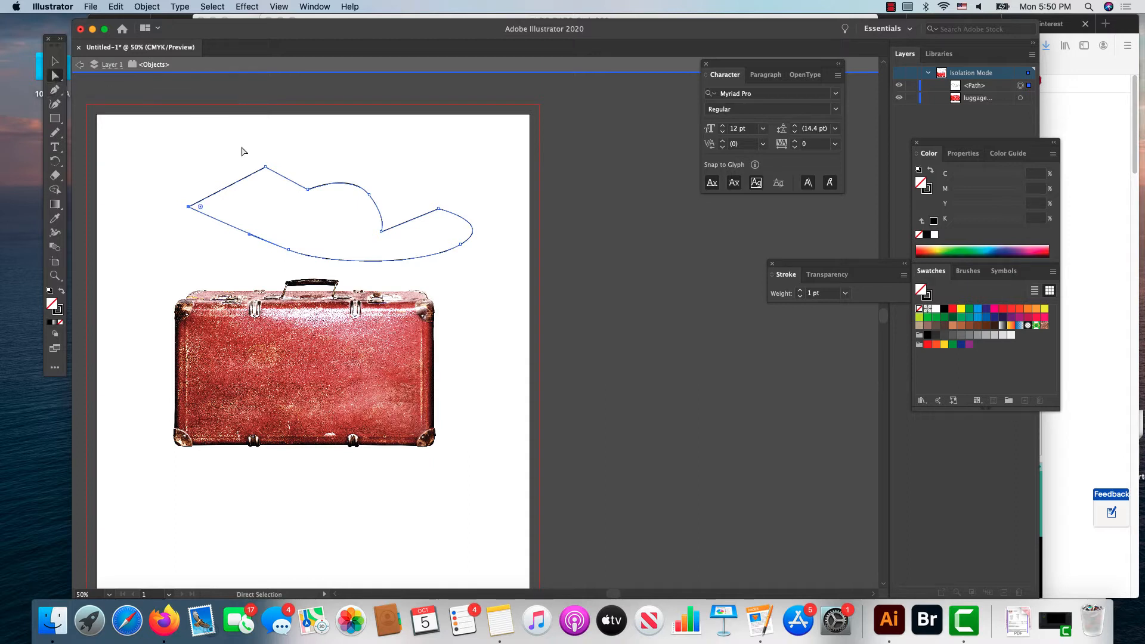
click(266, 167)
mouse_move(265, 168)
mouse_down()
mouse_move(256, 150)
mouse_move(312, 158)
mouse_move(203, 158)
mouse_move(294, 197)
mouse_move(185, 141)
mouse_move(213, 167)
mouse_move(256, 174)
mouse_move(263, 147)
mouse_up()
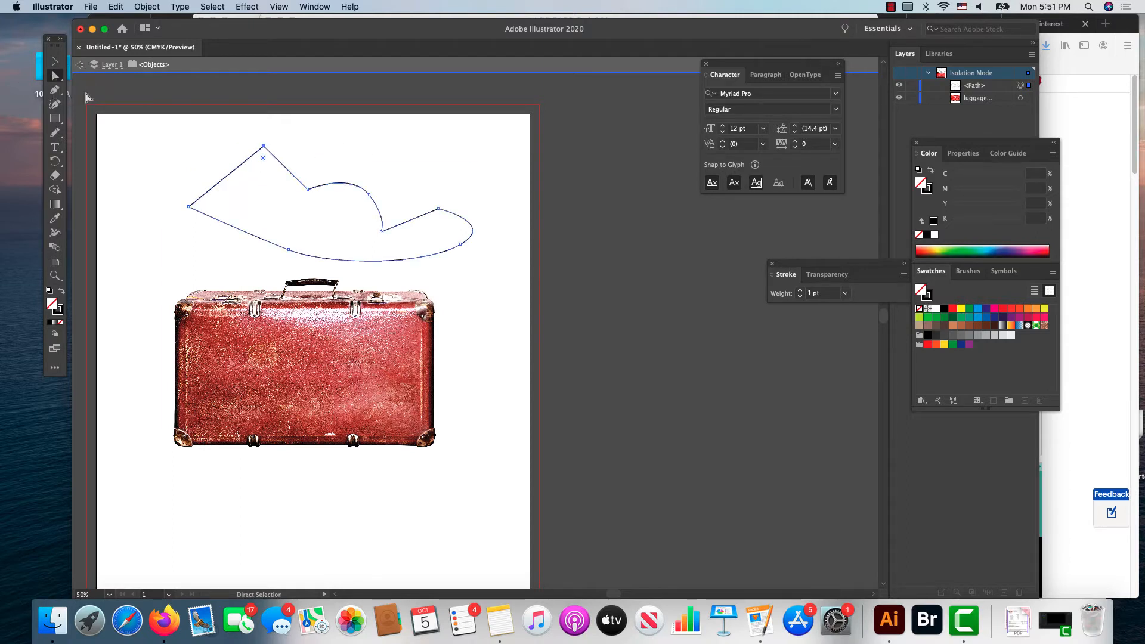
Step: Convert the path's topmost and leftmost corner anchors to smooth curves with the Anchor Point tool
click(56, 90)
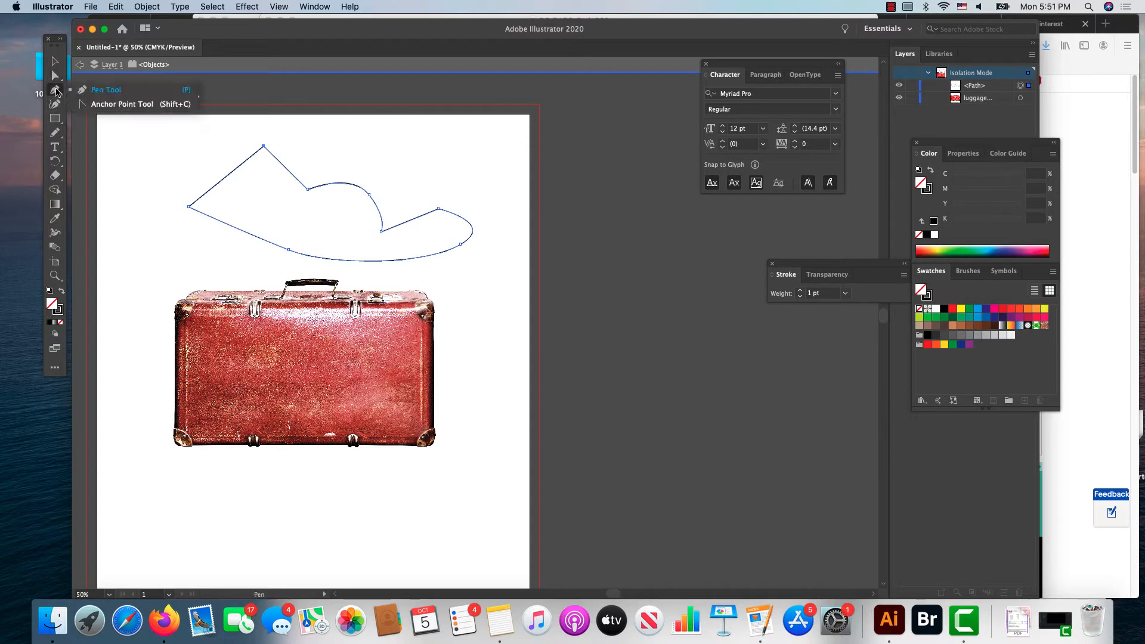
click(97, 105)
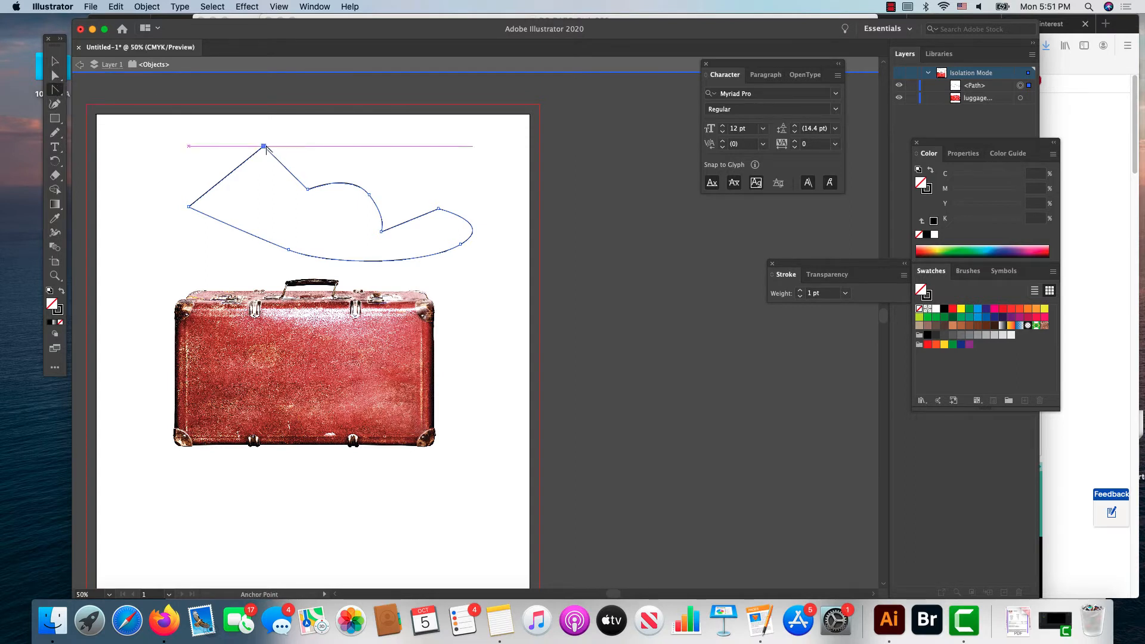
drag(265, 147, 316, 145)
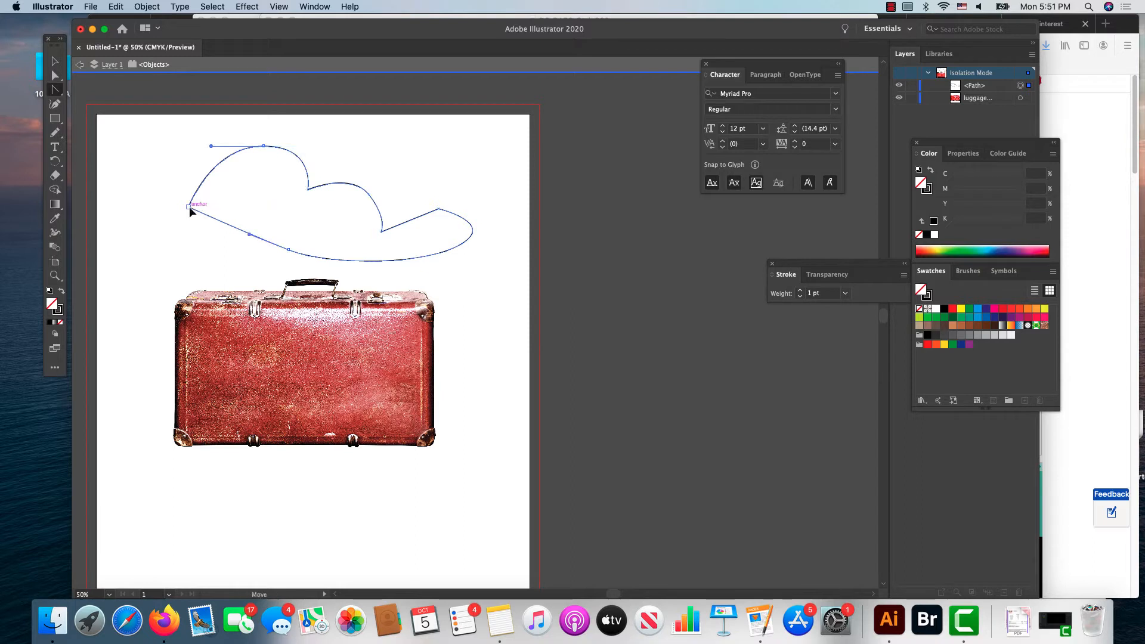
drag(189, 206, 204, 166)
drag(171, 156, 169, 155)
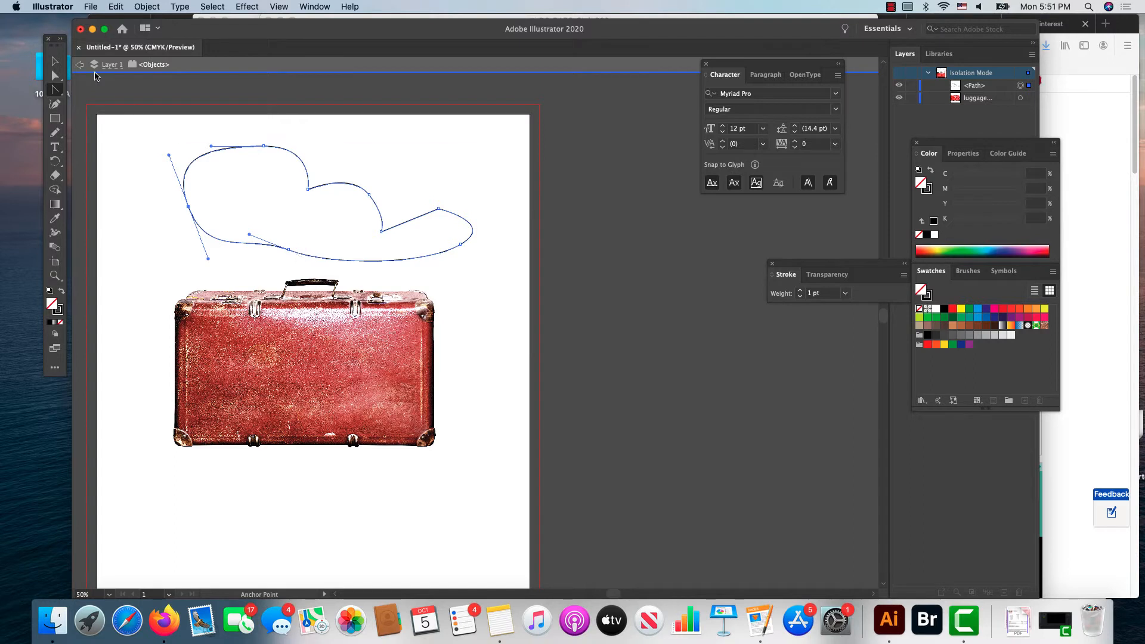
Step: Reshape the path by moving its anchors and handles into a rounded left lobe with a narrow tail that turns up at the right end
click(55, 75)
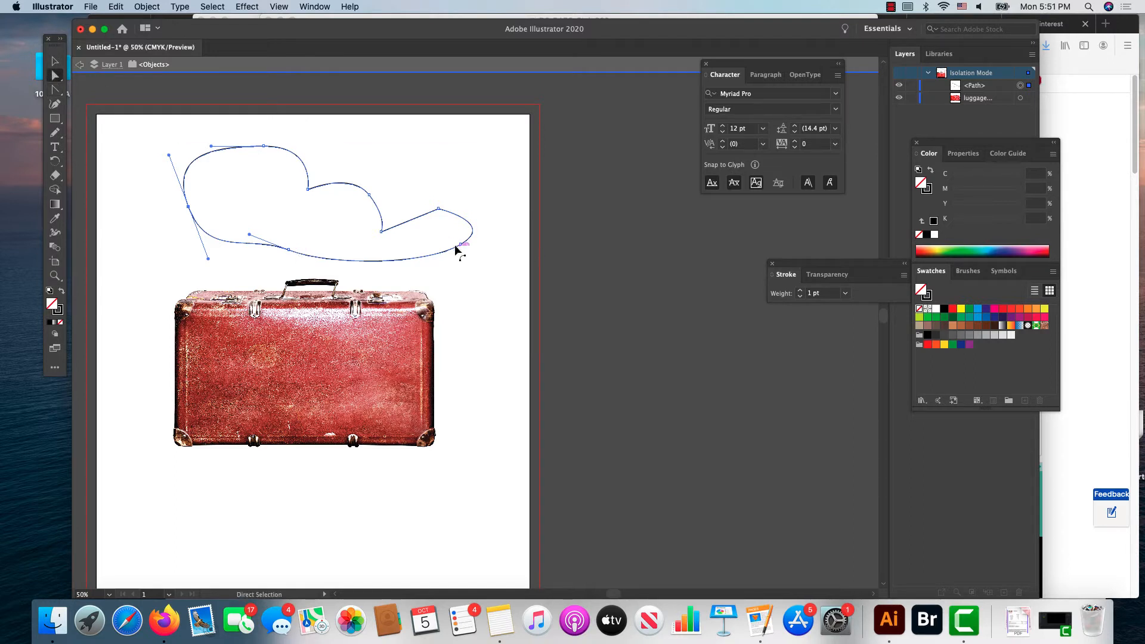
drag(460, 243, 411, 254)
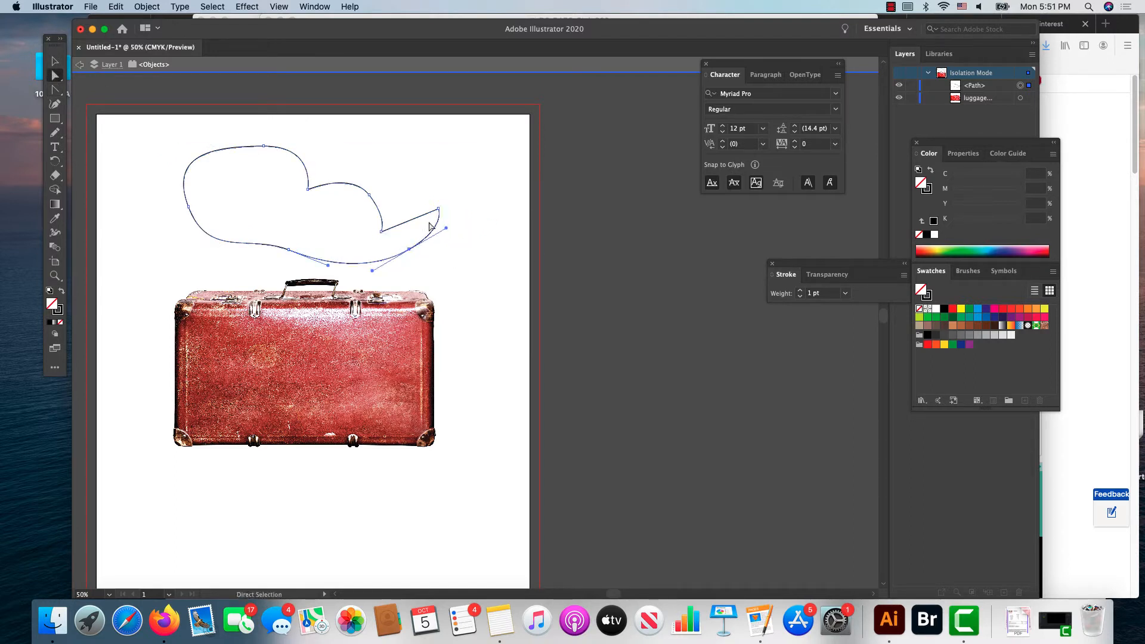
drag(440, 209, 448, 183)
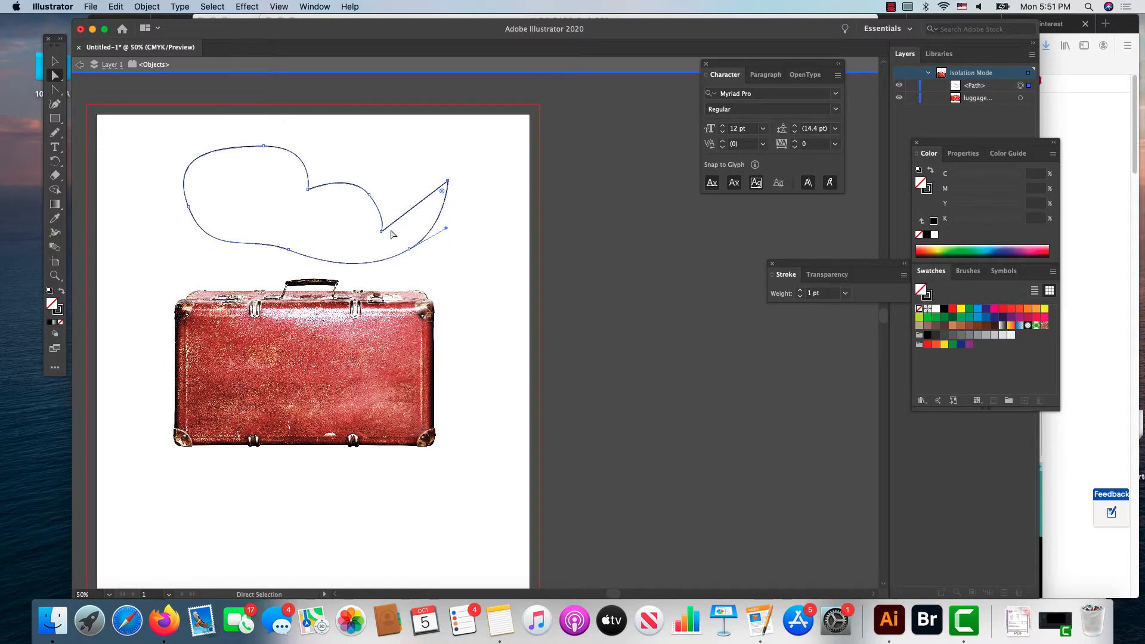
drag(387, 228, 415, 221)
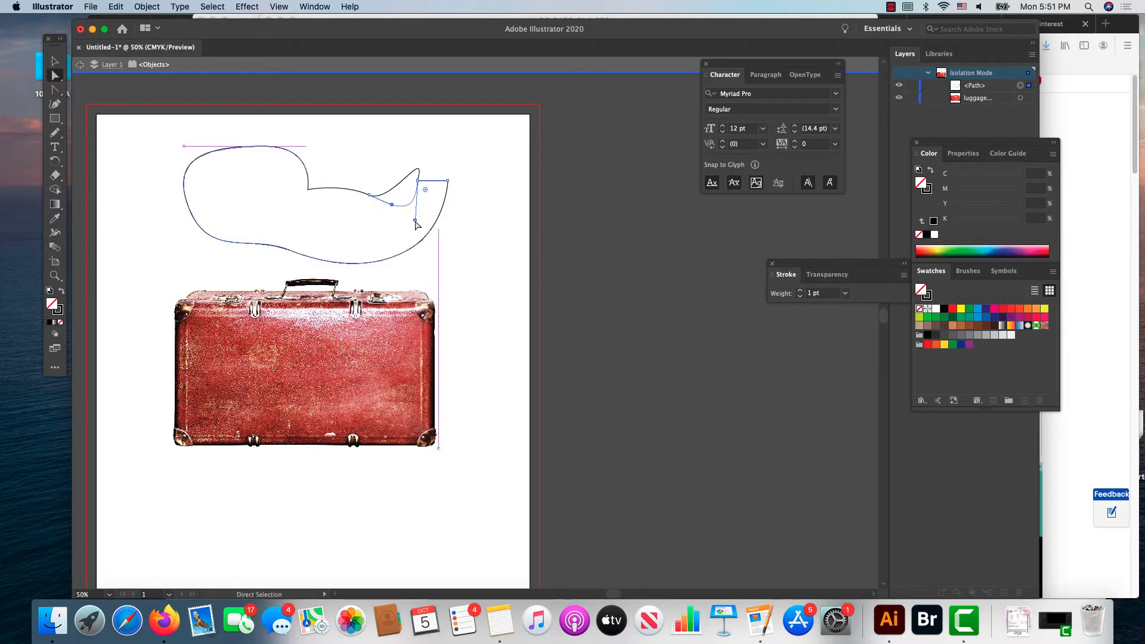
drag(290, 250, 303, 220)
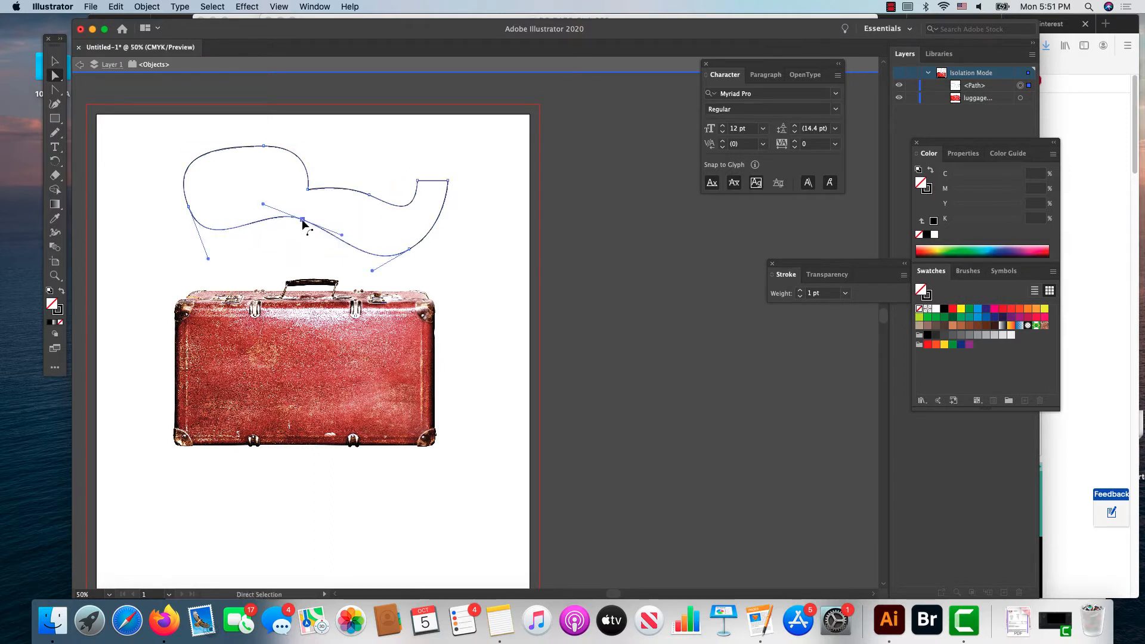
drag(409, 249, 460, 215)
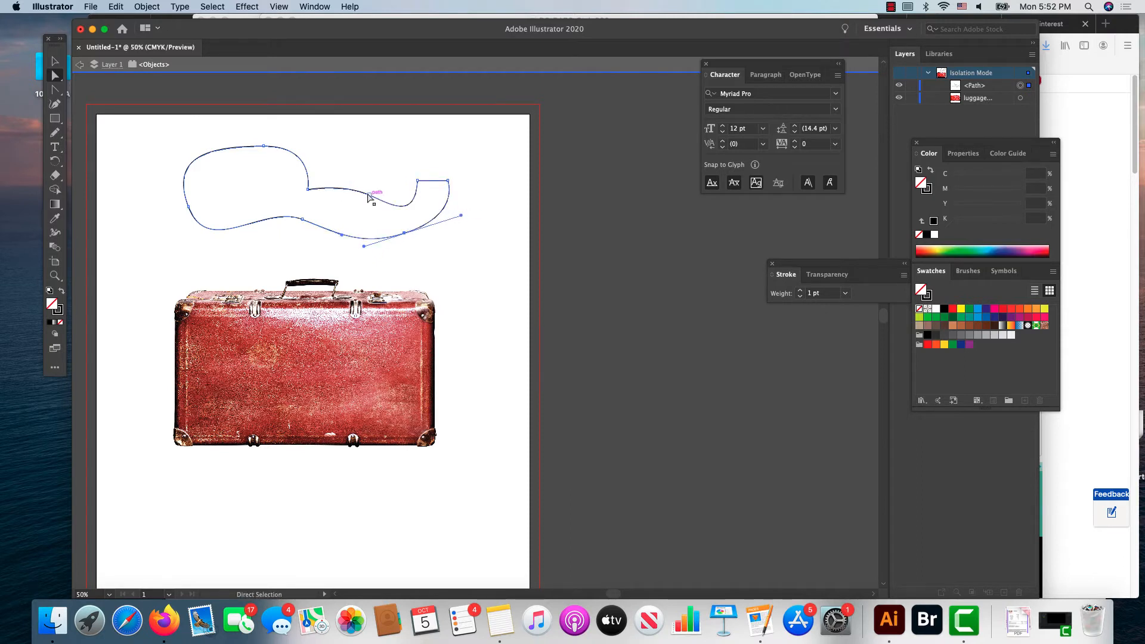
drag(369, 197, 280, 189)
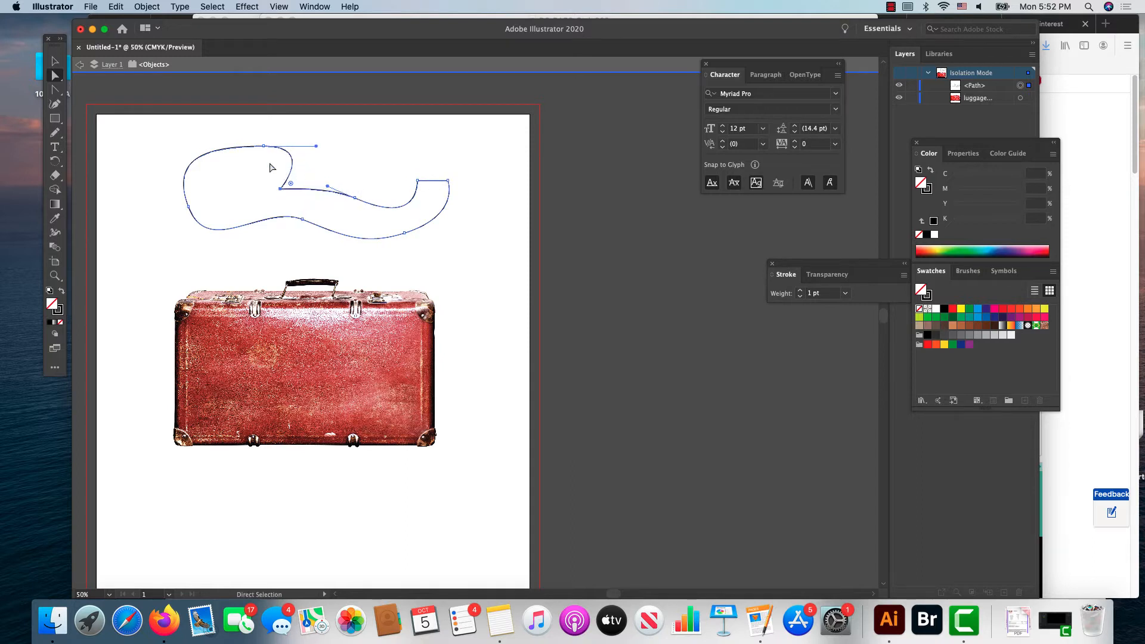
drag(270, 146, 242, 141)
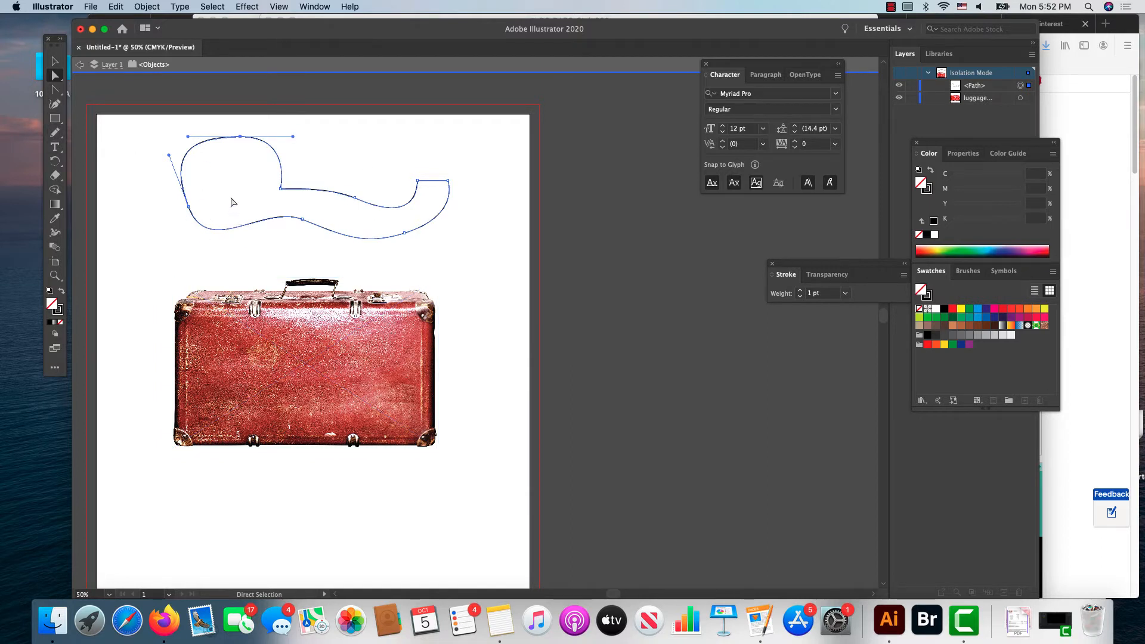
Step: Move the whole closed path down so it sits just above the suitcase
click(299, 190)
key(v)
drag(279, 166, 265, 204)
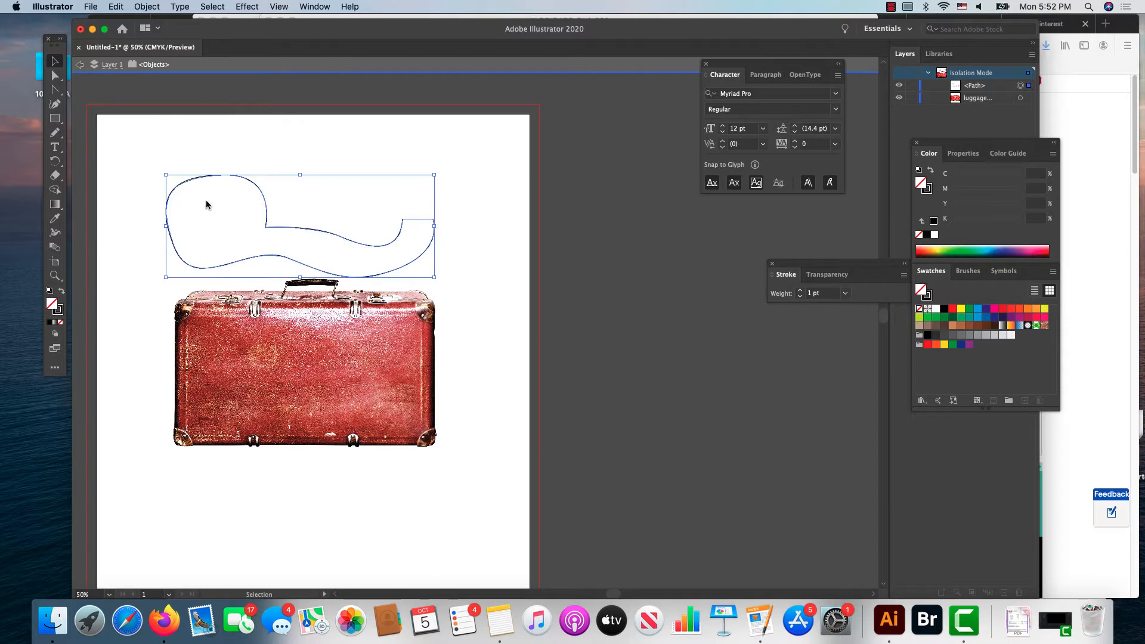
Step: Turn the closed path into an area type container and clear its placeholder text
click(54, 149)
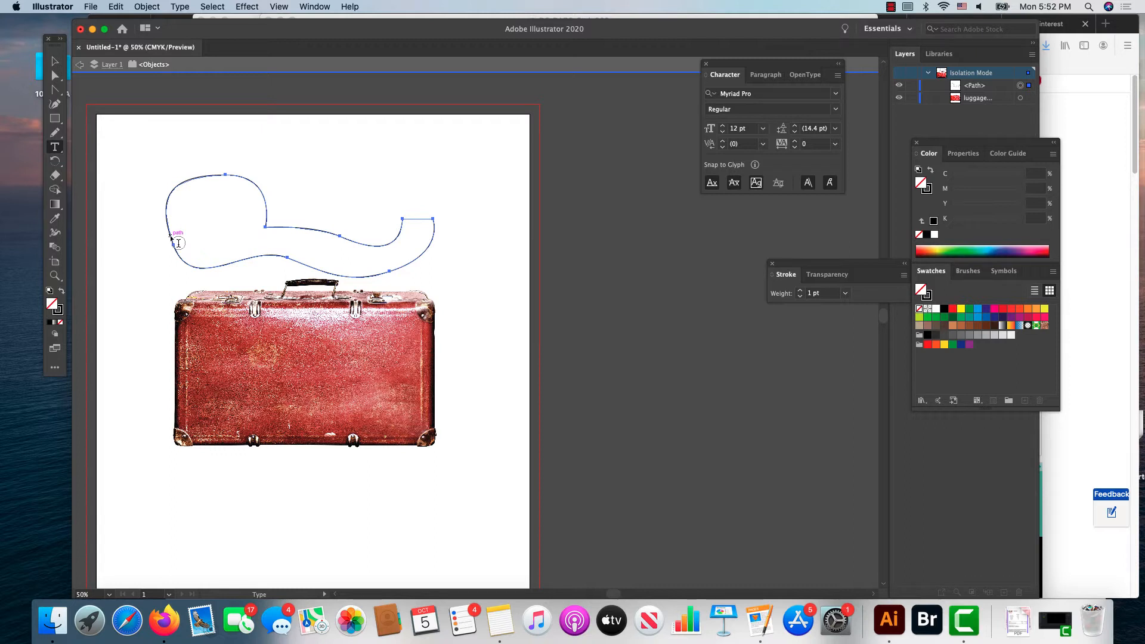
click(178, 242)
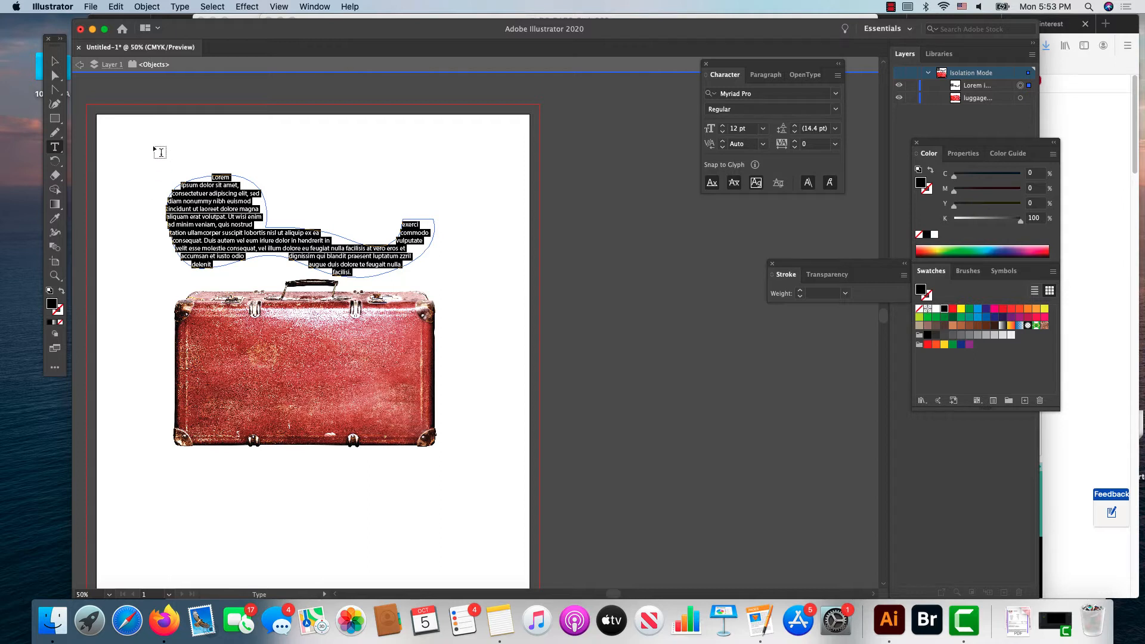
key(BackSpace)
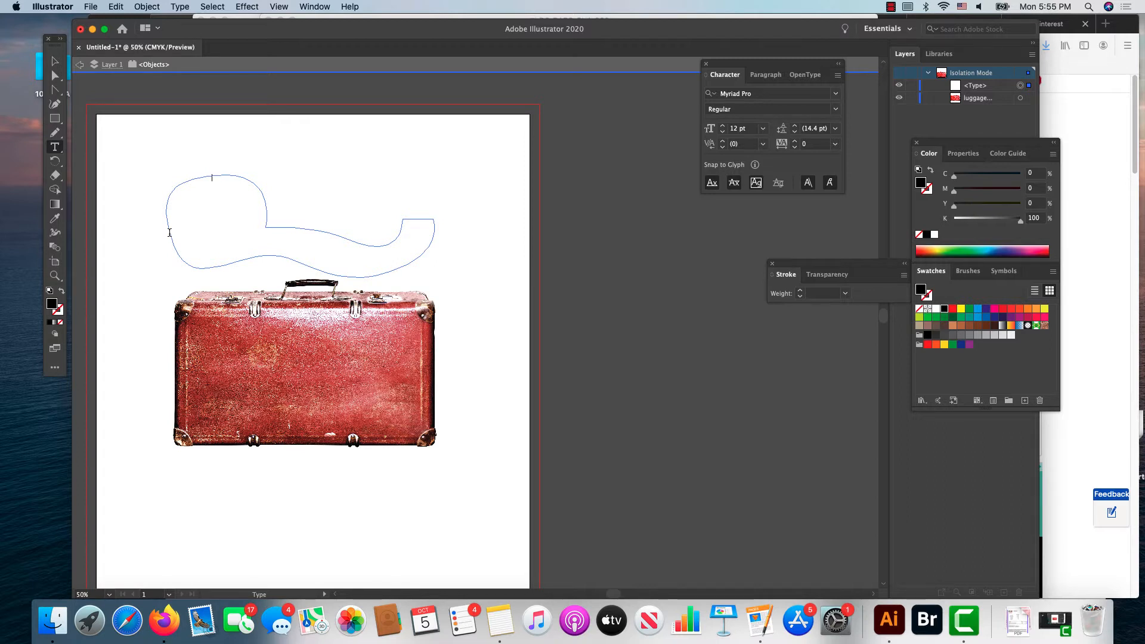
Step: Delete the empty type shape above the suitcase
click(55, 60)
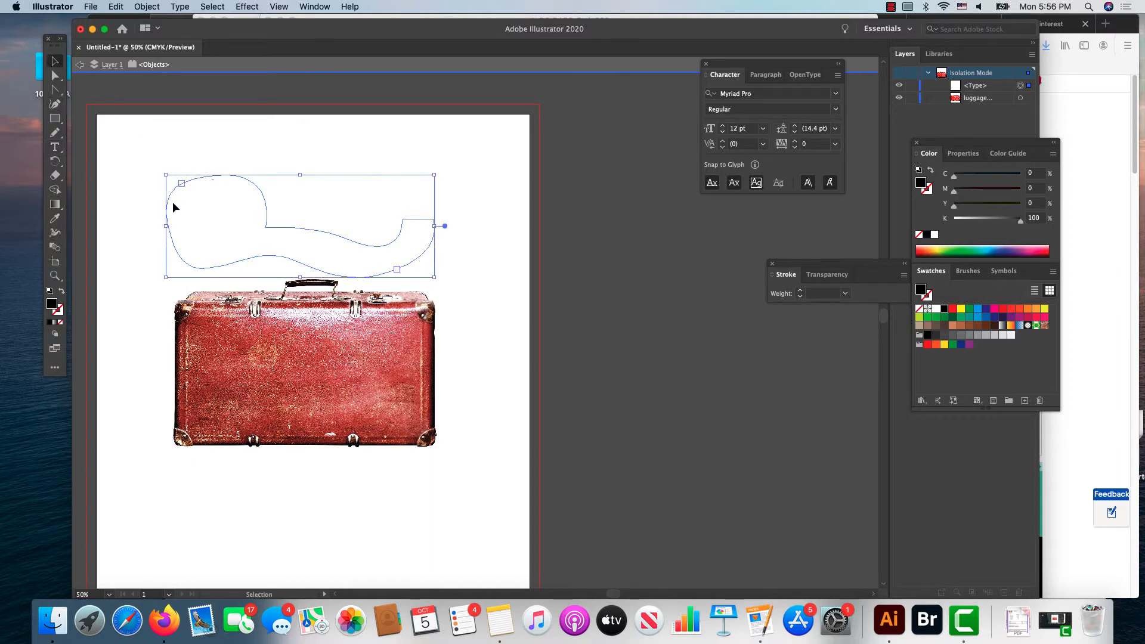
key(Delete)
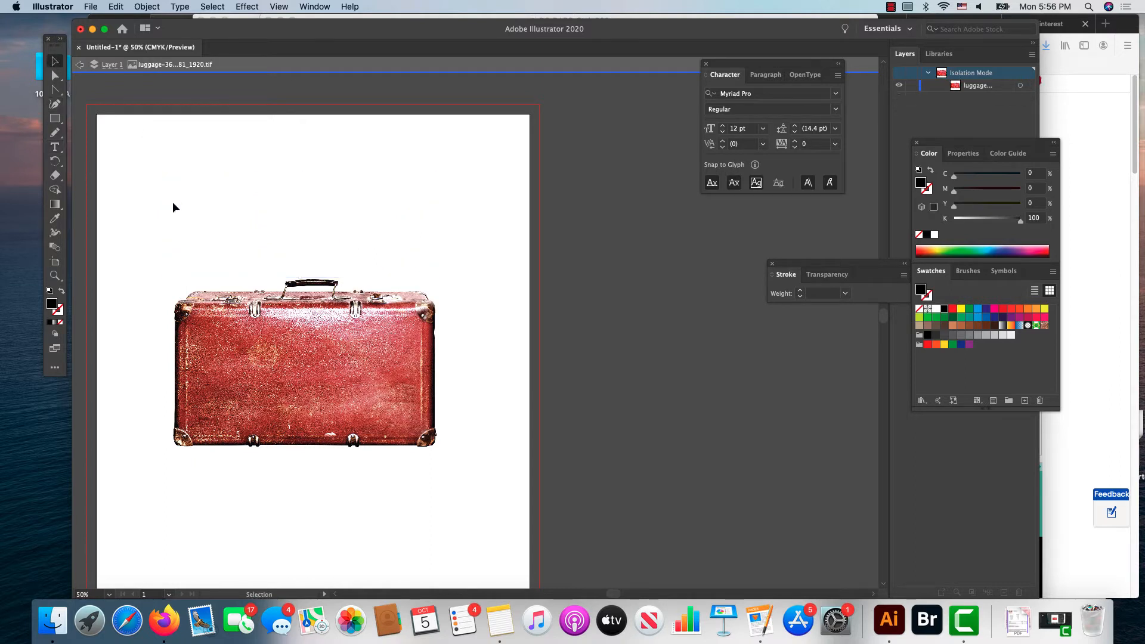
Step: Draw an open wavy path with the Pen tool above the suitcase, from a rounded left lobe to an upturned right end
click(55, 89)
click(95, 89)
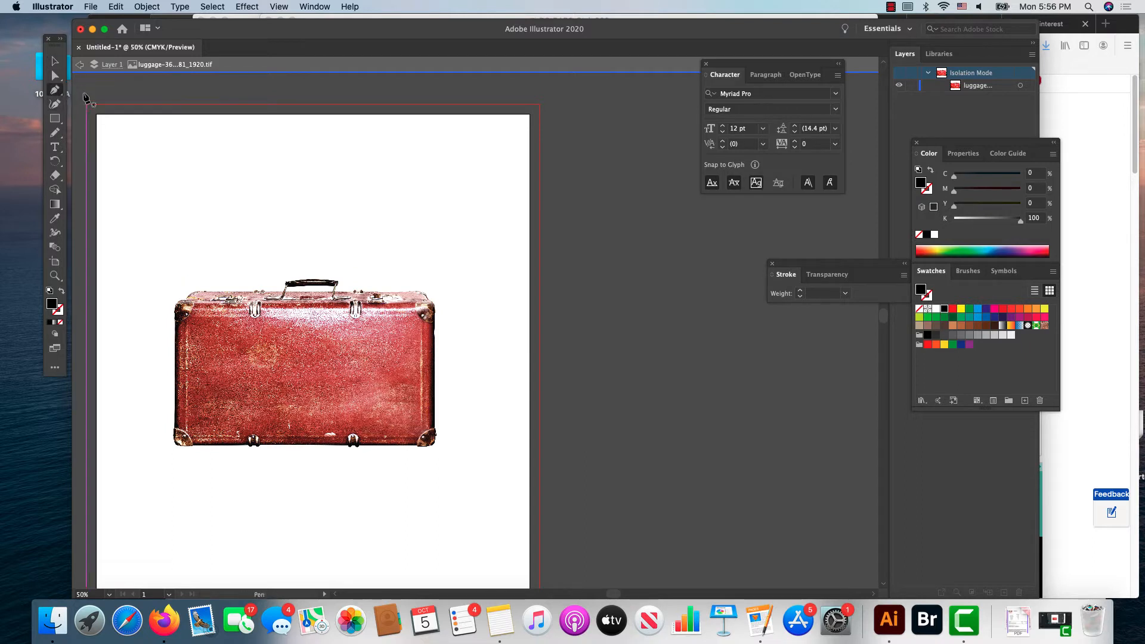
click(134, 247)
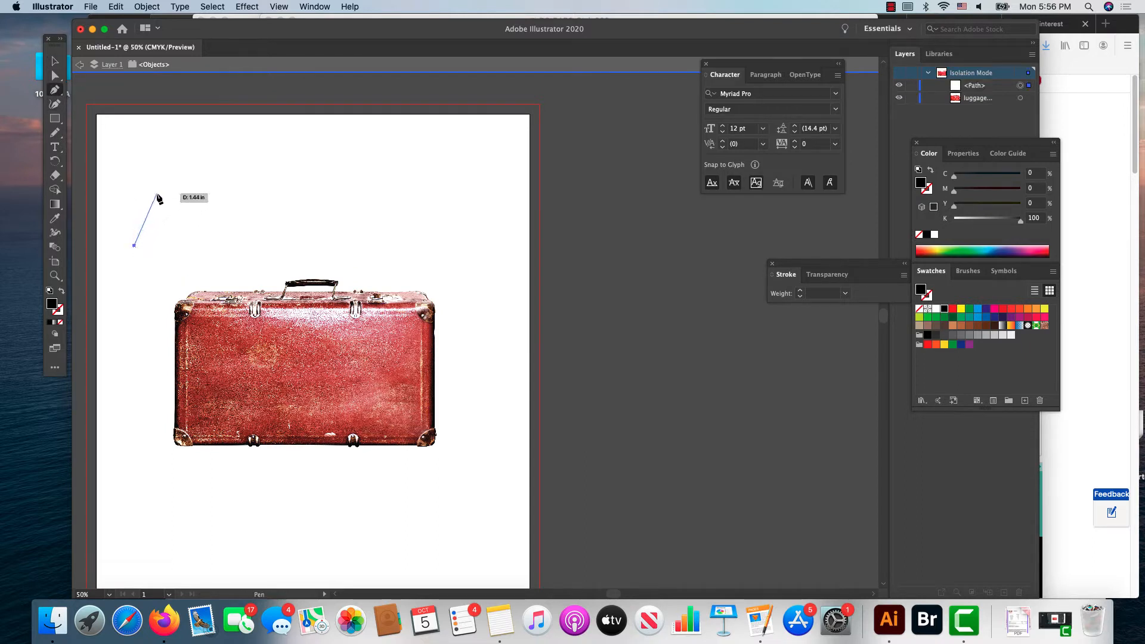
drag(161, 193, 272, 218)
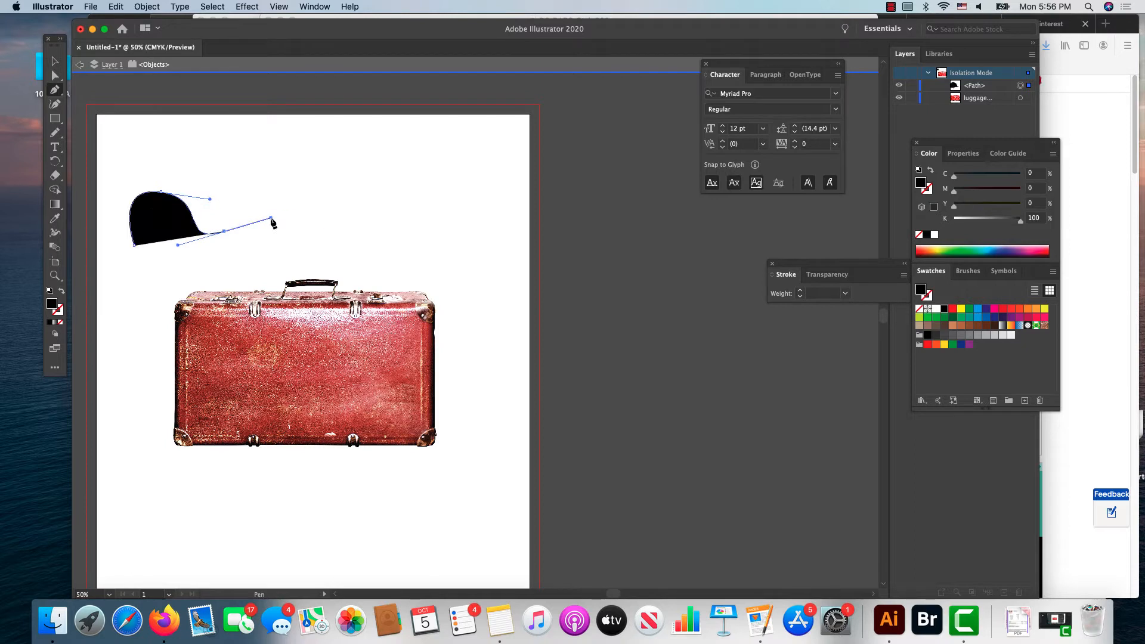
drag(332, 241, 337, 270)
drag(421, 239, 412, 205)
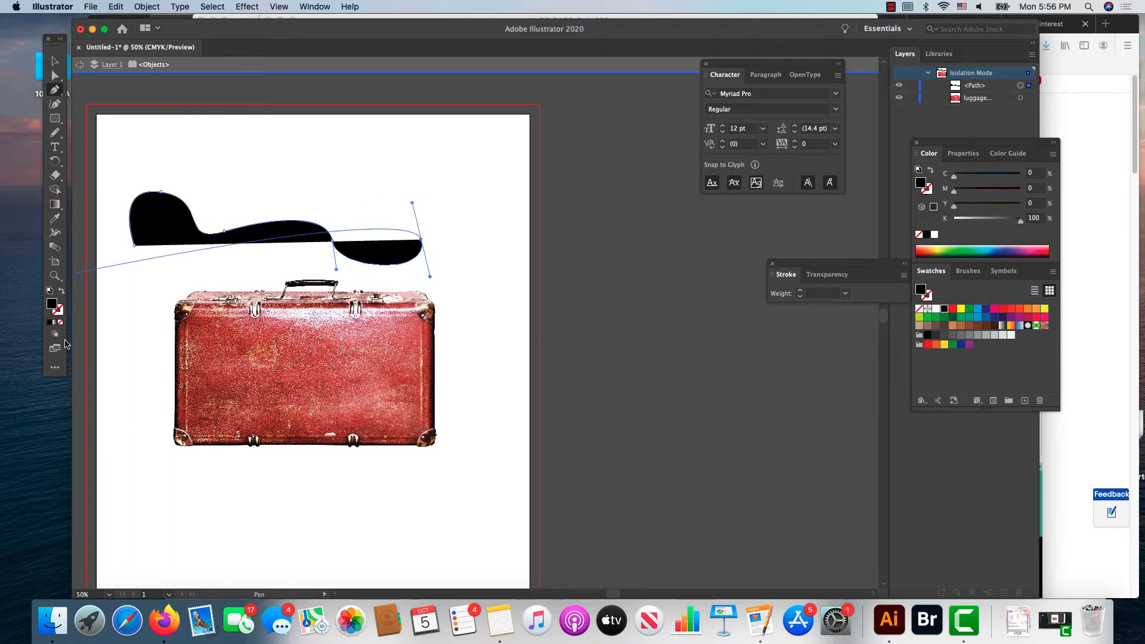
Step: Swap the wavy path's fill and stroke and set the text "Death of a Salesman" along the path at 36 pt
click(58, 150)
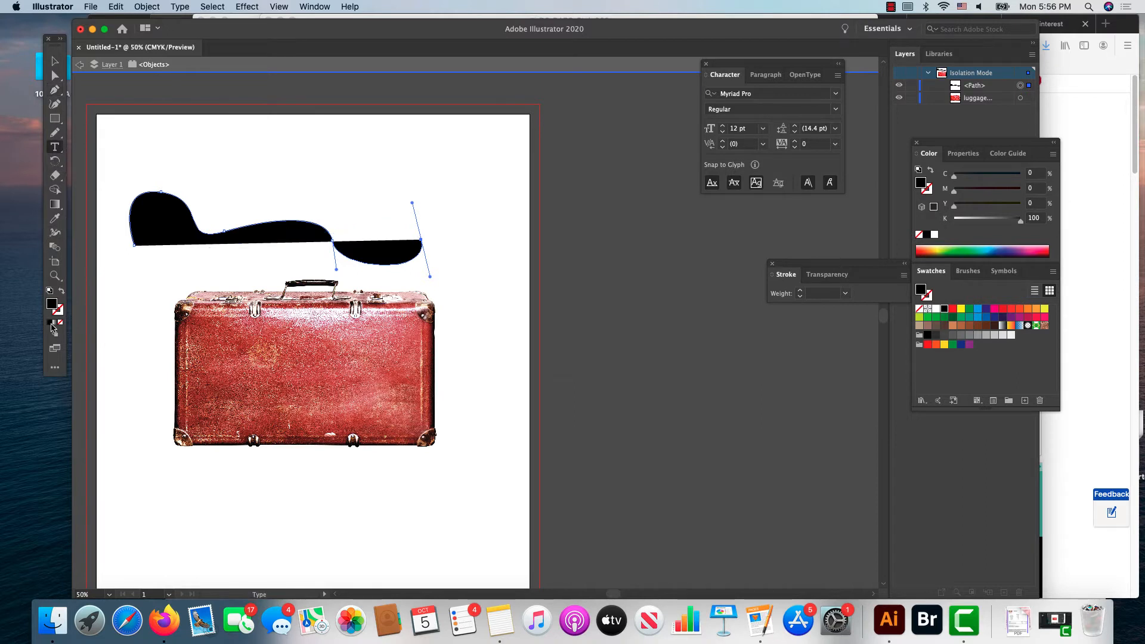
click(62, 294)
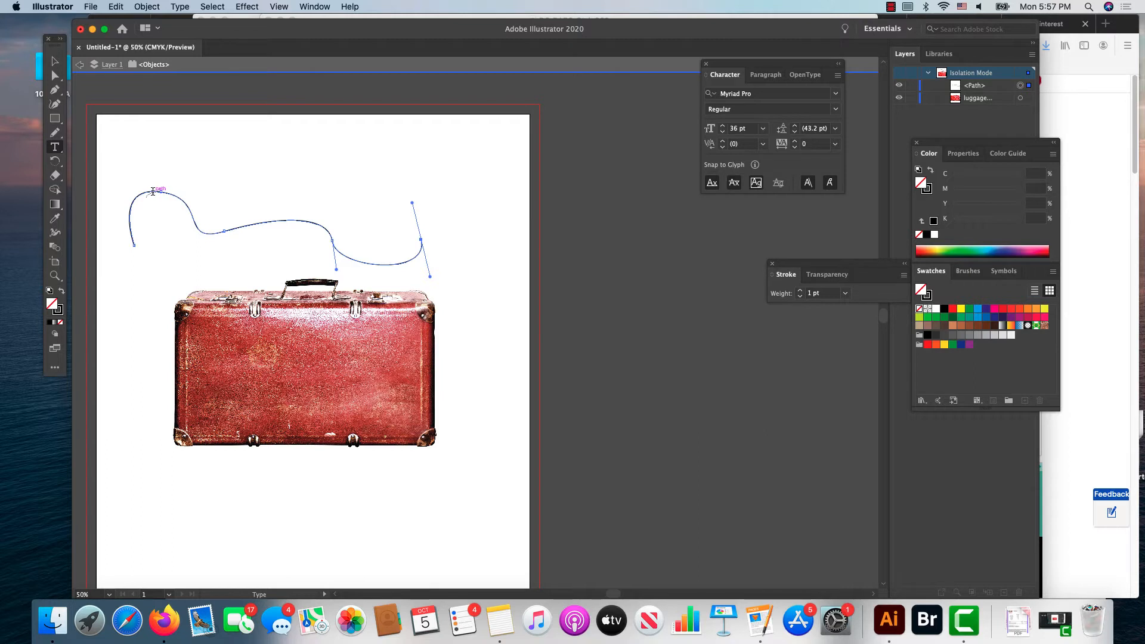
click(154, 192)
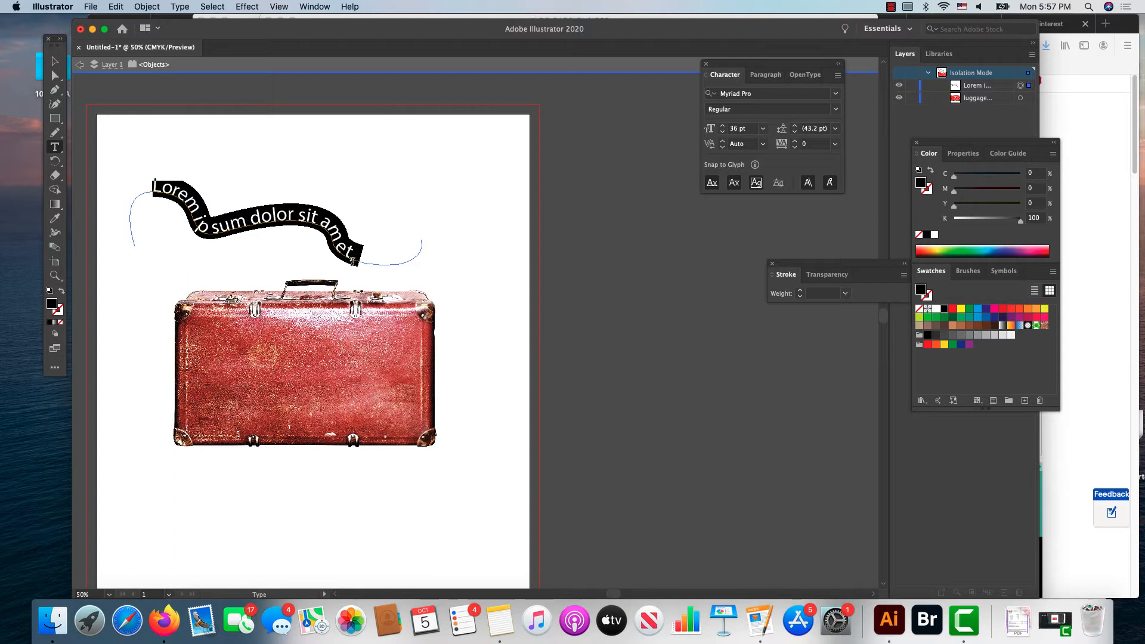
text(Dea)
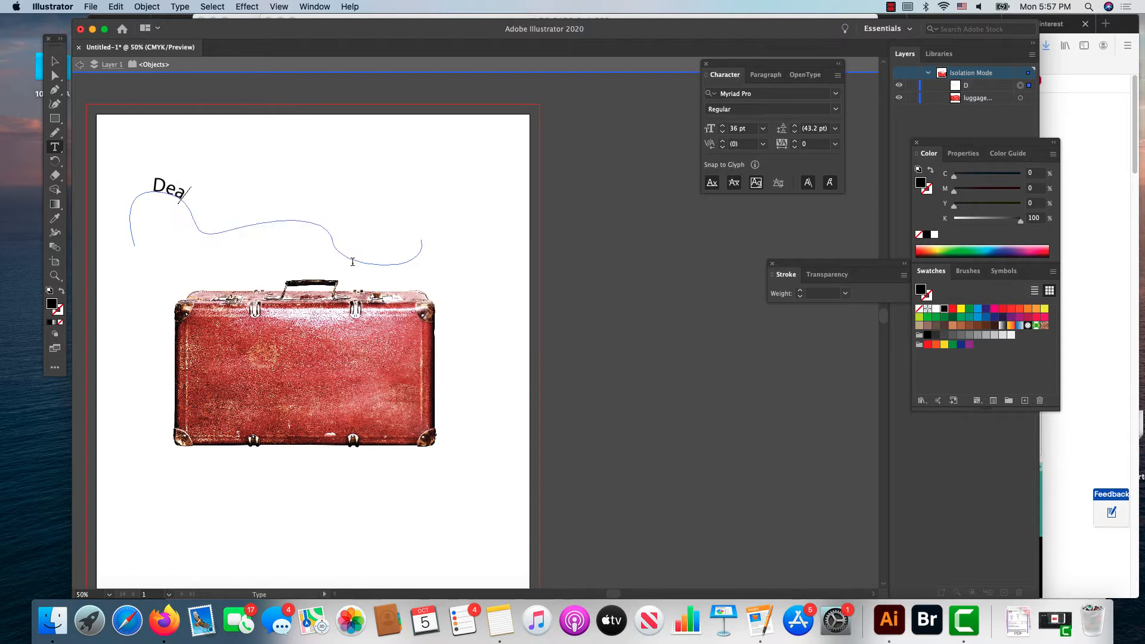
text(th of a)
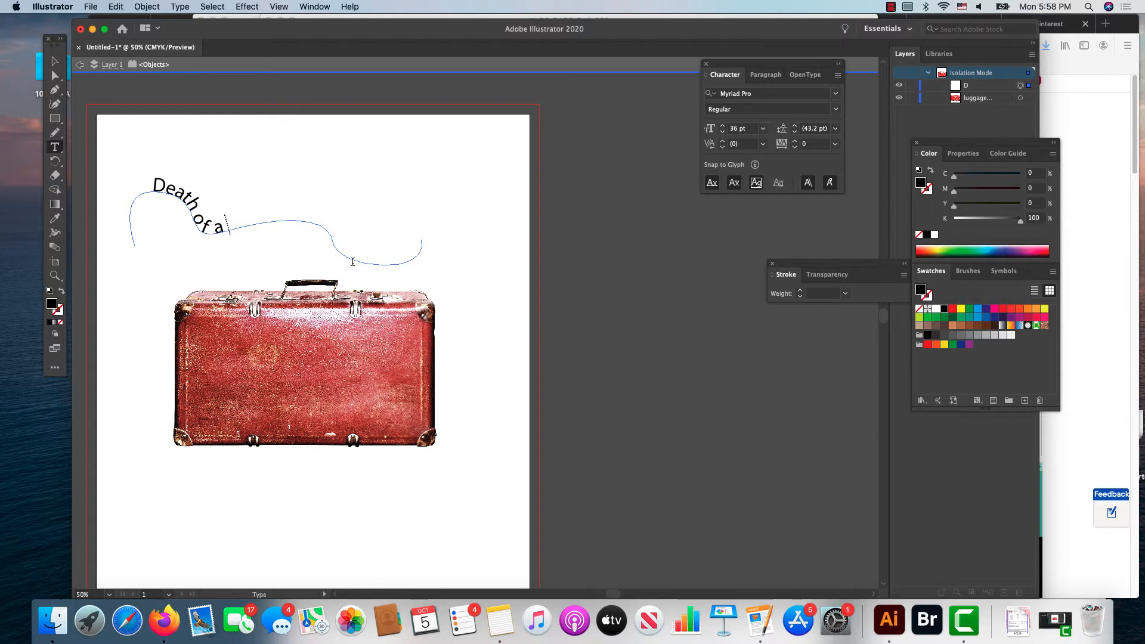
text( Salesman)
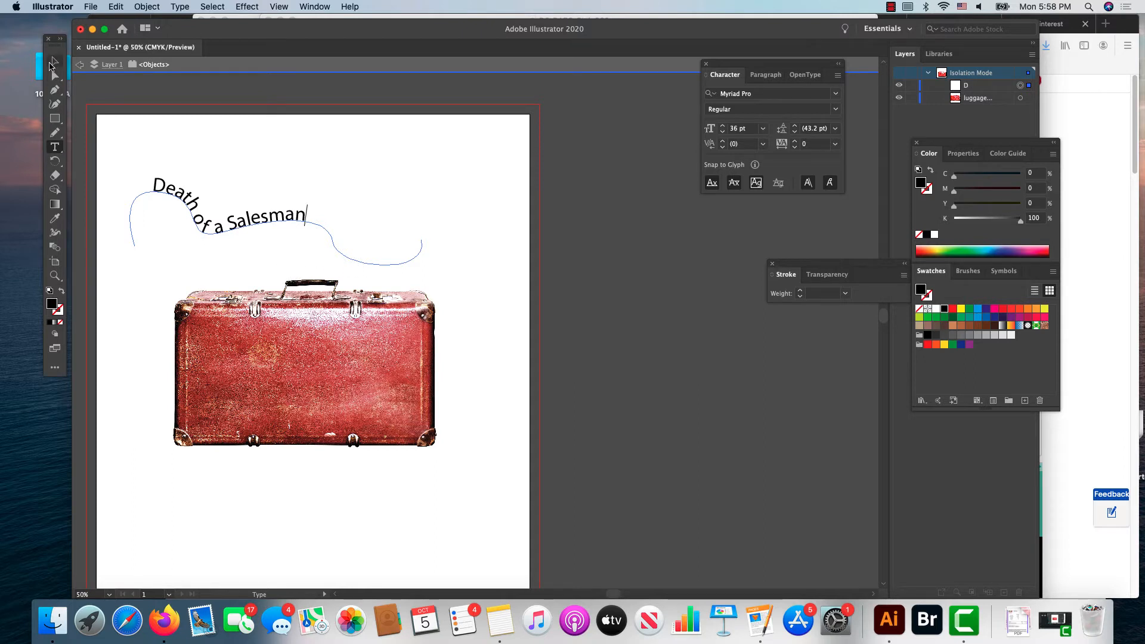
Step: Move the path text down and to the right so the title sits just above the suitcase handle
click(55, 61)
click(250, 224)
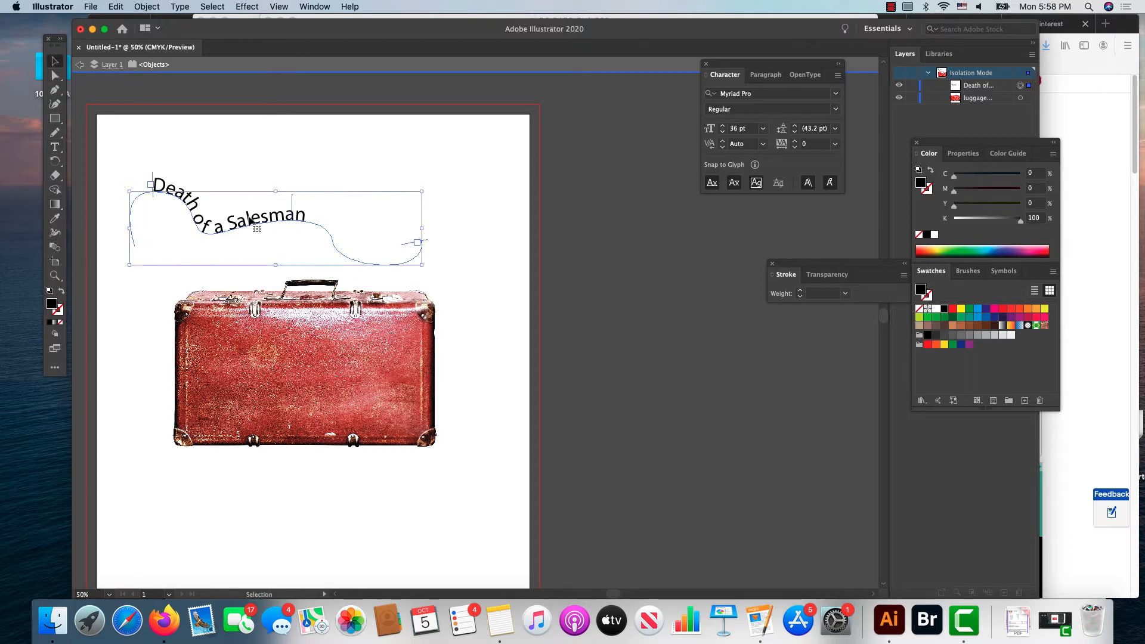
drag(244, 223, 305, 264)
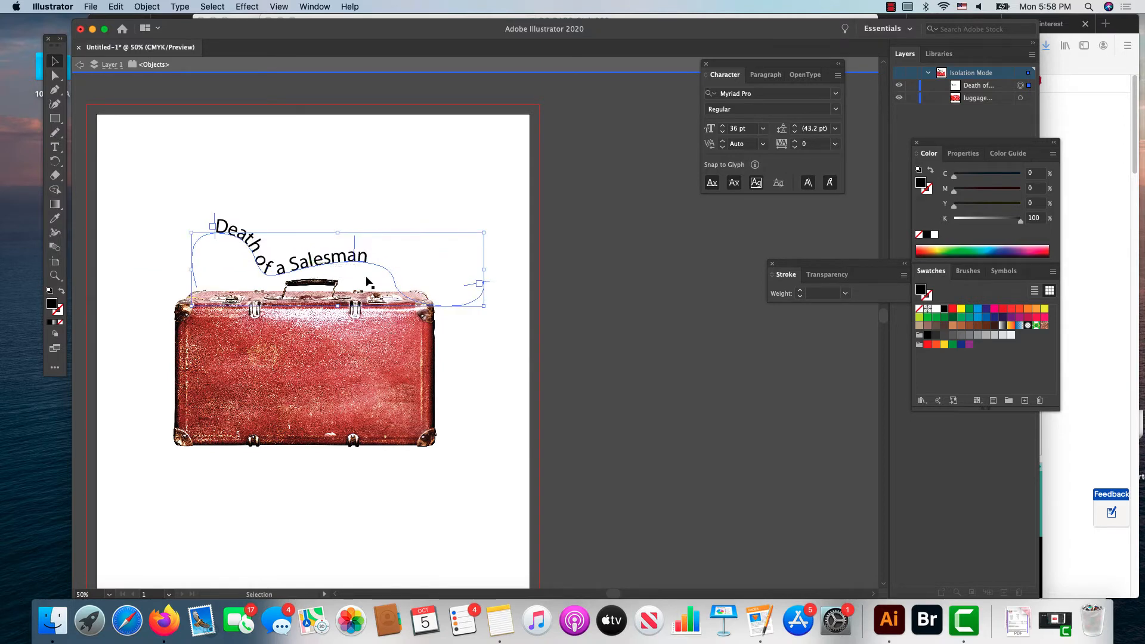
click(247, 173)
click(251, 239)
Step: Select the title's type path above the suitcase and display the artwork in Outline view
click(55, 276)
click(320, 265)
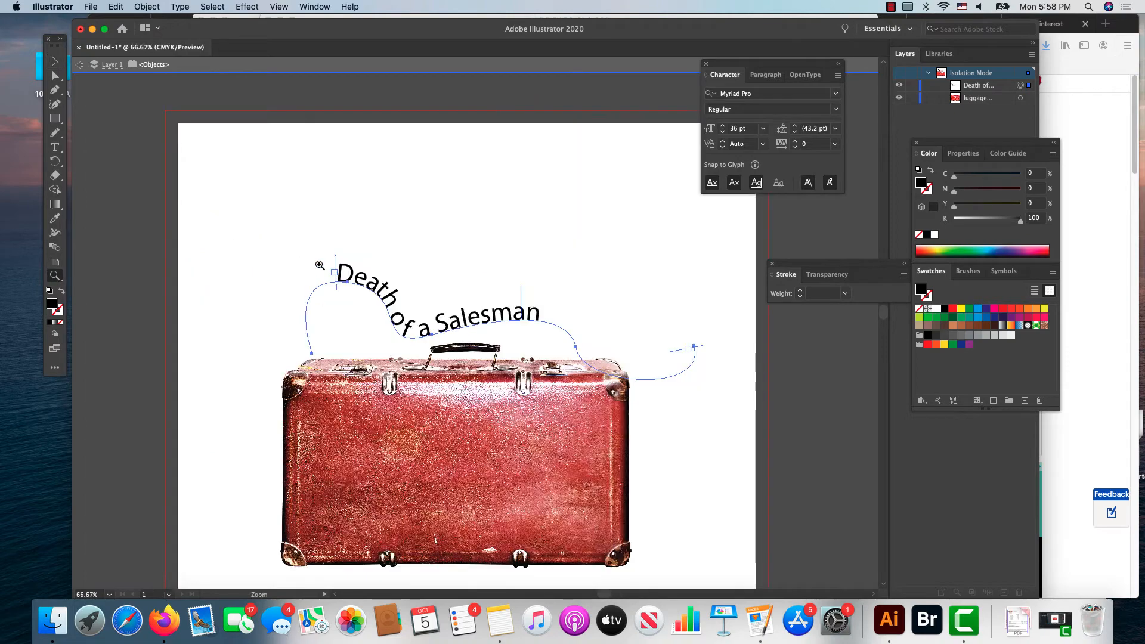
click(472, 332)
click(473, 332)
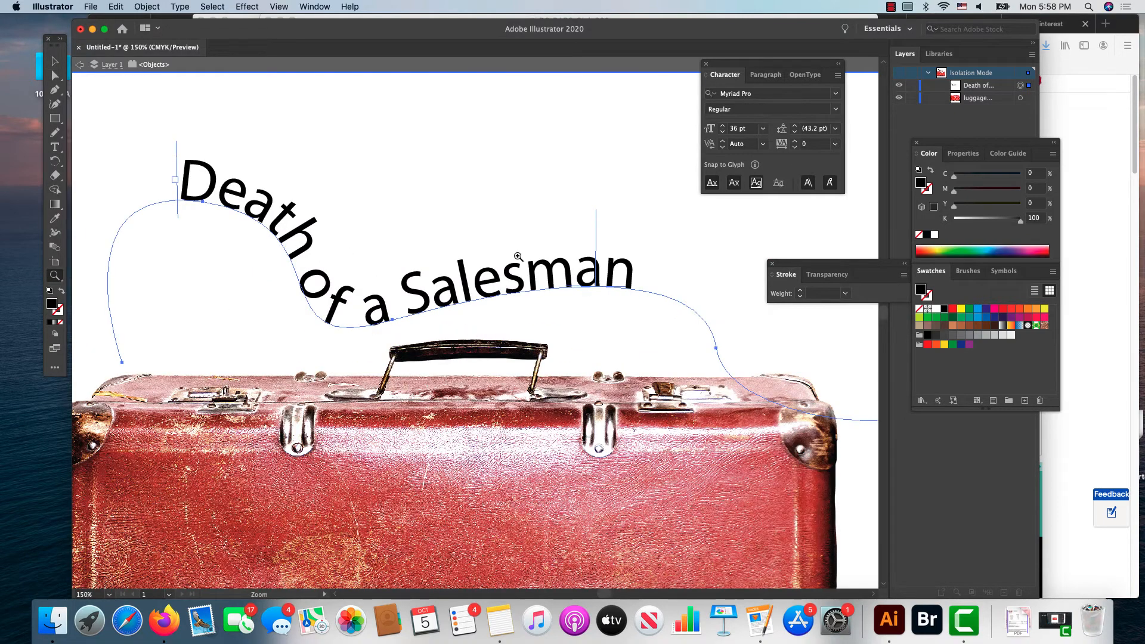
click(55, 76)
click(416, 199)
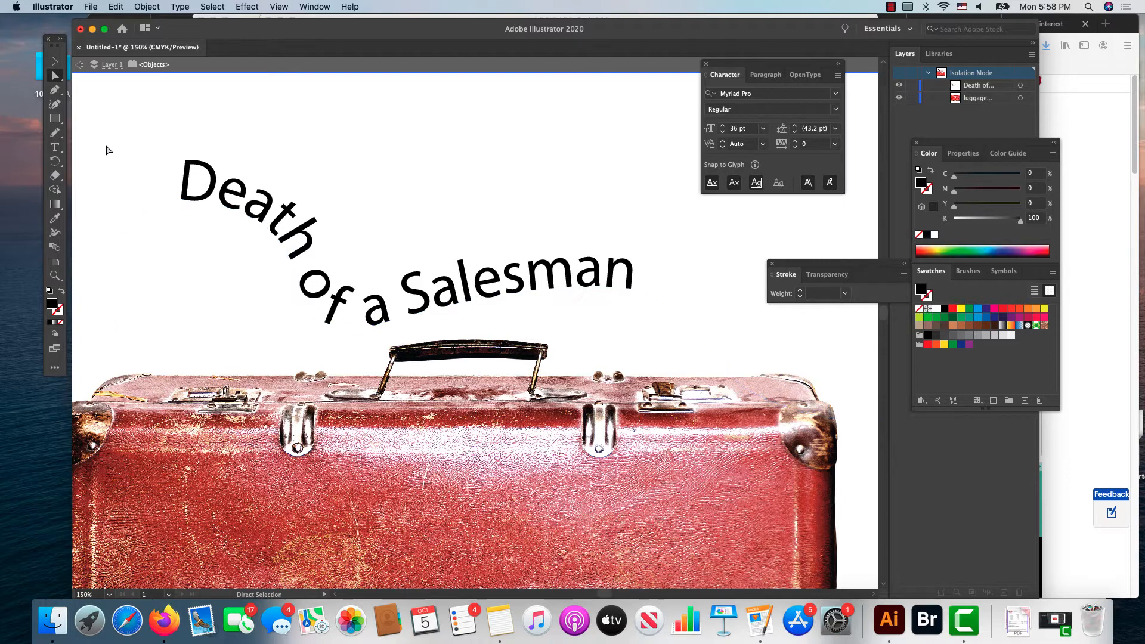
click(55, 61)
click(371, 326)
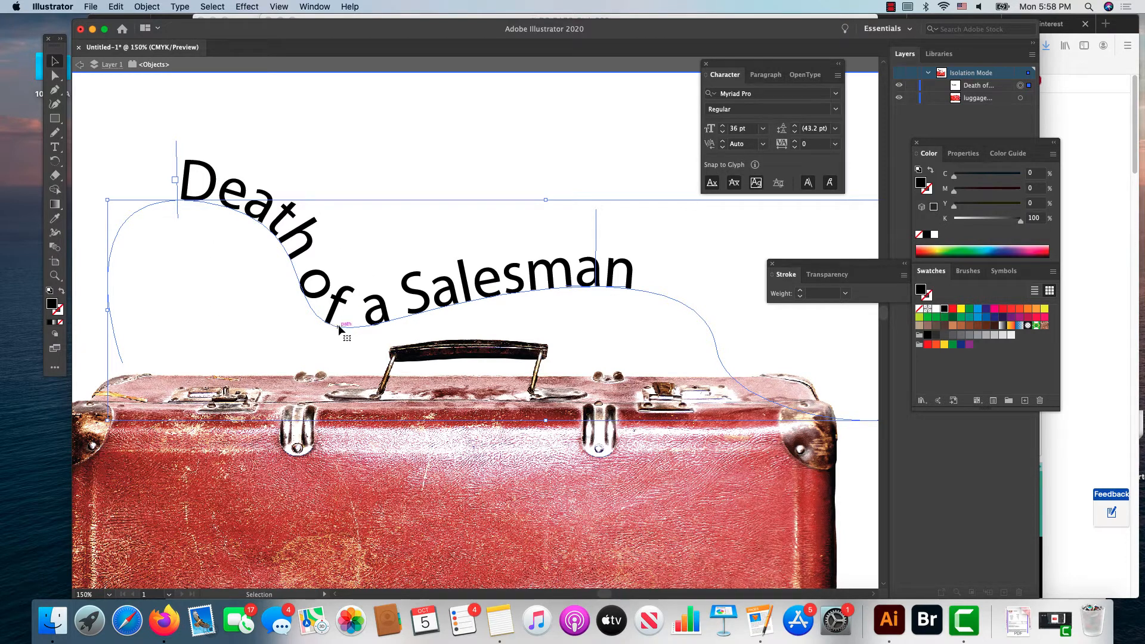
click(278, 6)
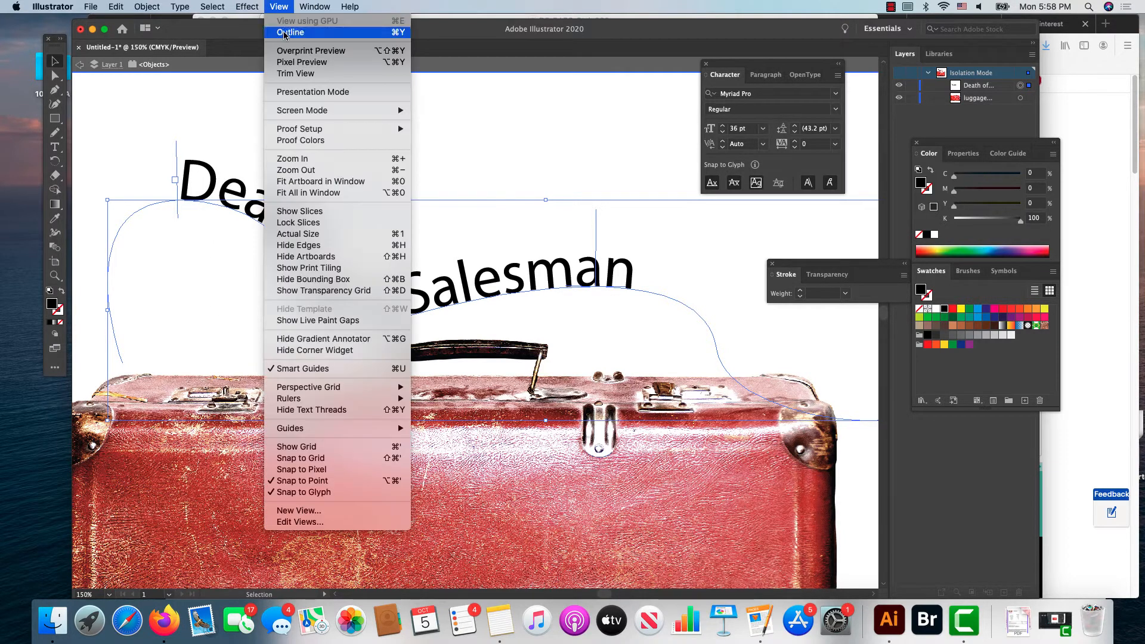
click(283, 34)
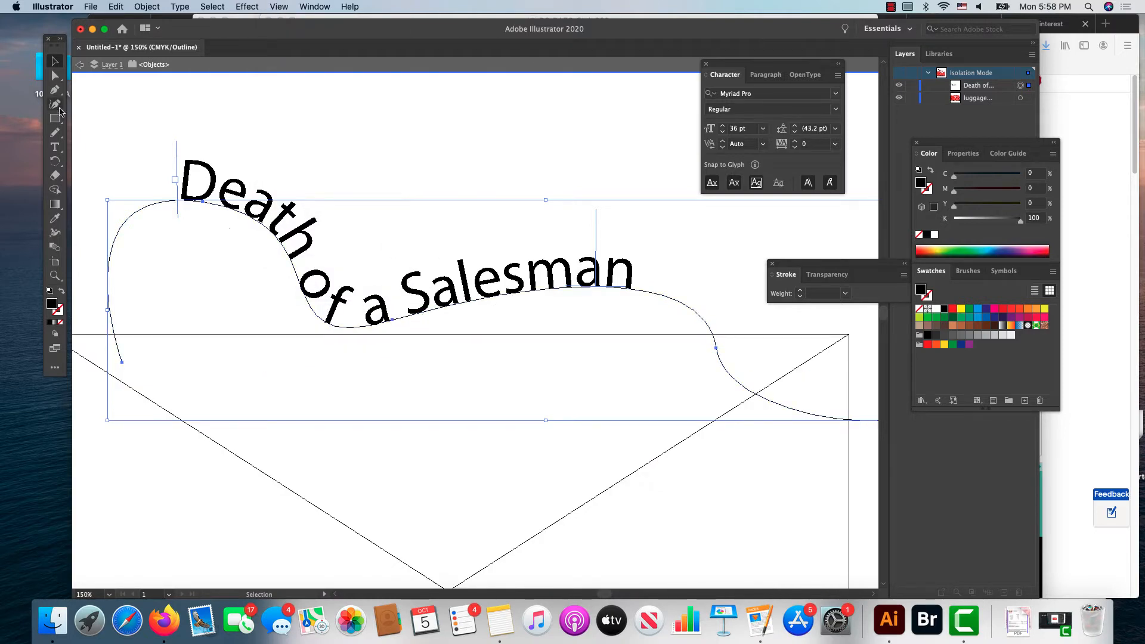
Step: Smooth the title's path by raising its middle anchor and leveling the handles of its middle and upper-left anchors, and return to Preview
key(a)
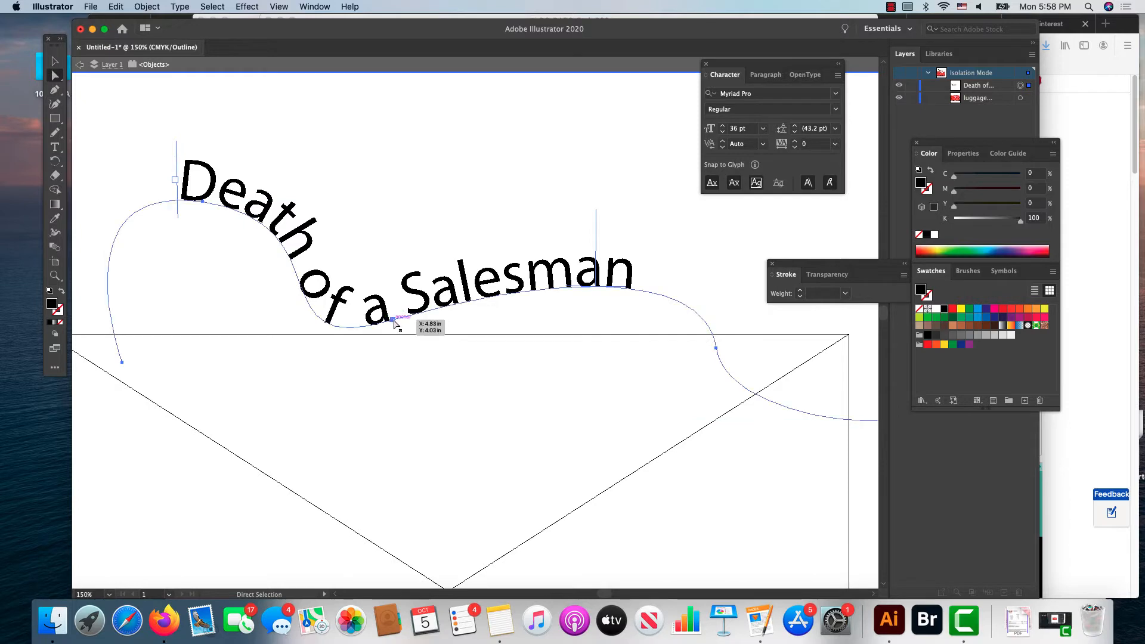
click(394, 321)
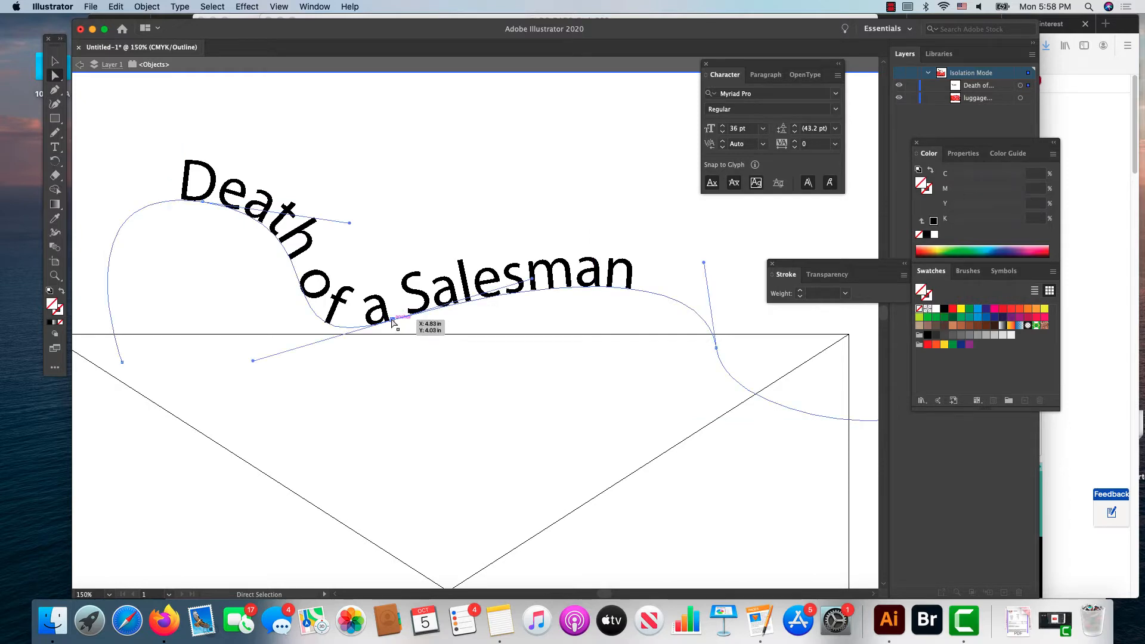
drag(391, 321, 430, 292)
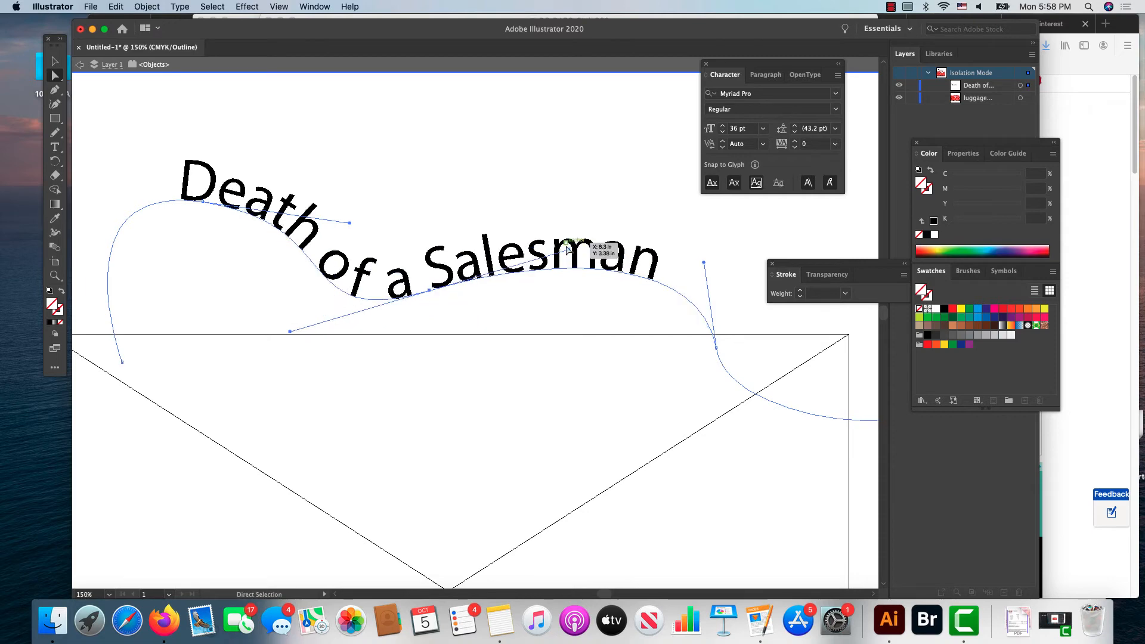
drag(566, 245, 572, 292)
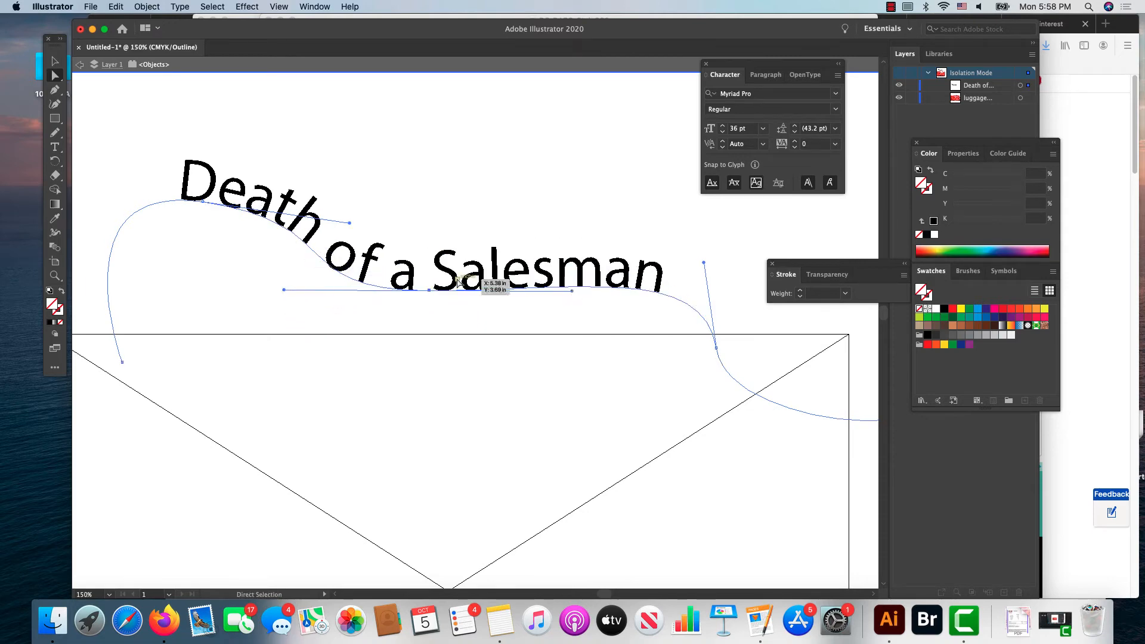
click(202, 202)
drag(349, 223, 353, 199)
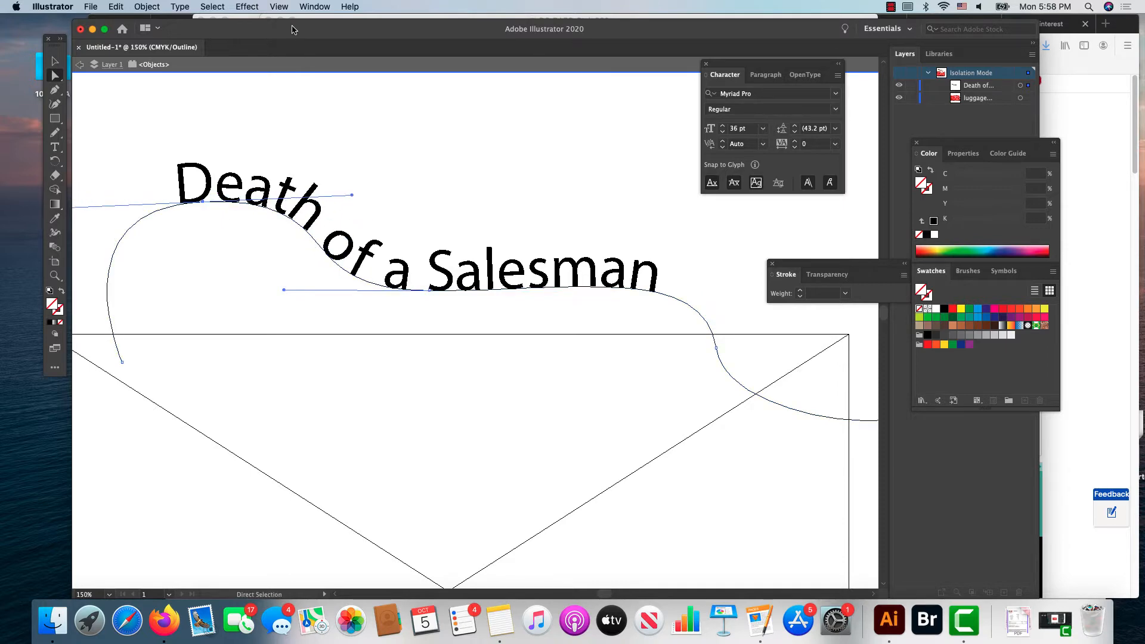
click(278, 7)
click(284, 33)
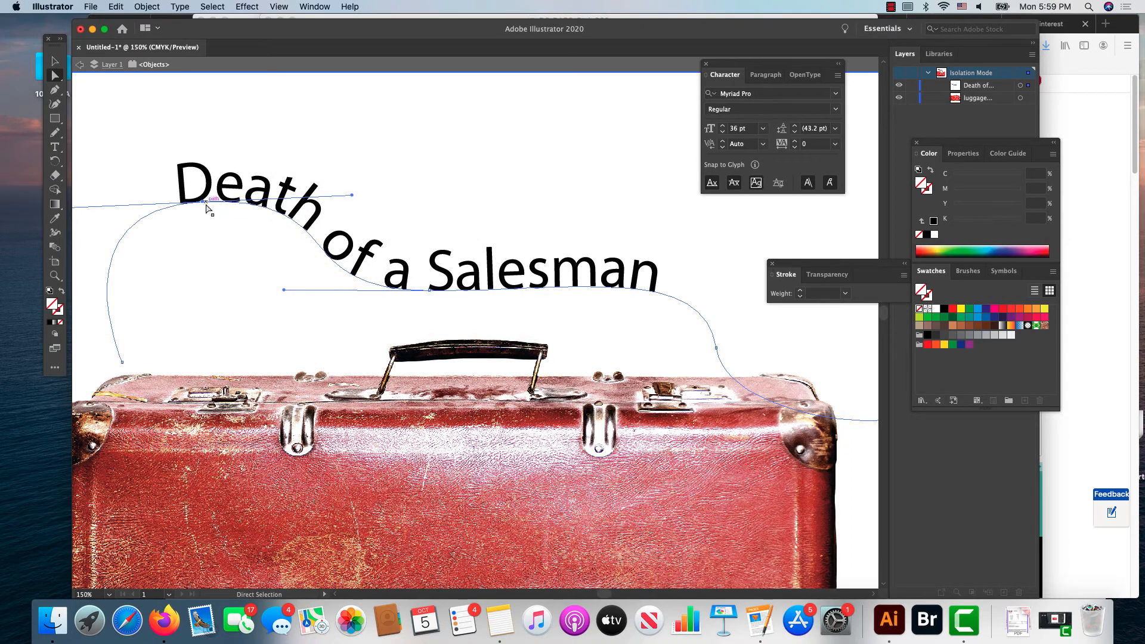
Step: Reshape the left part of the title's path by lowering its anchors and pulling in the end point, so "Death" follows the suitcase's top edge
drag(202, 201, 204, 305)
drag(125, 366, 237, 387)
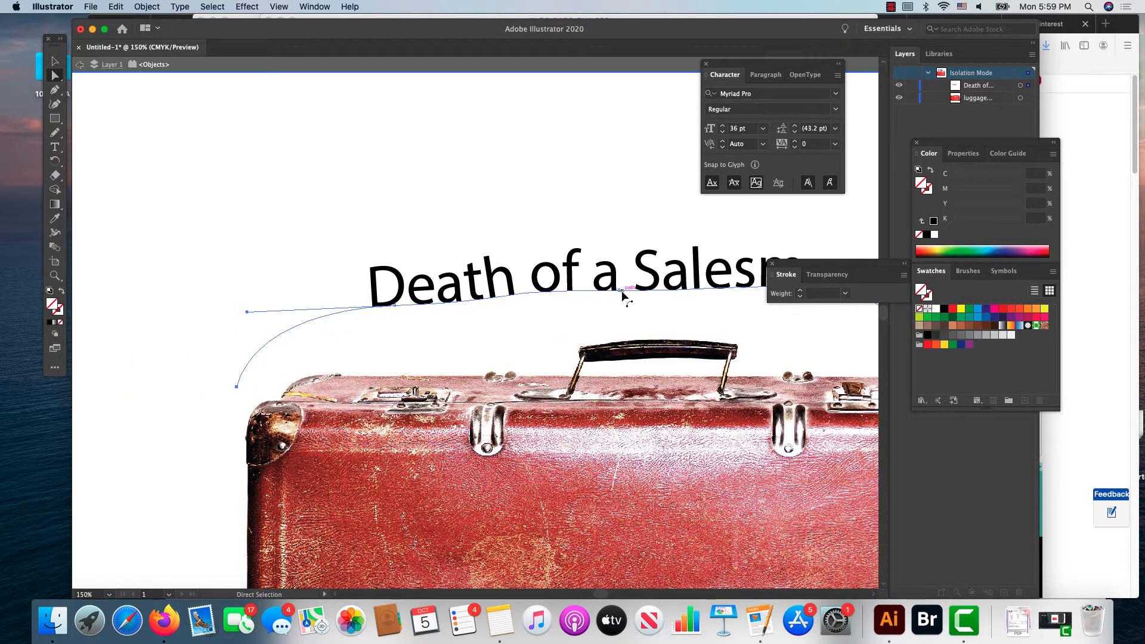
drag(619, 290, 623, 324)
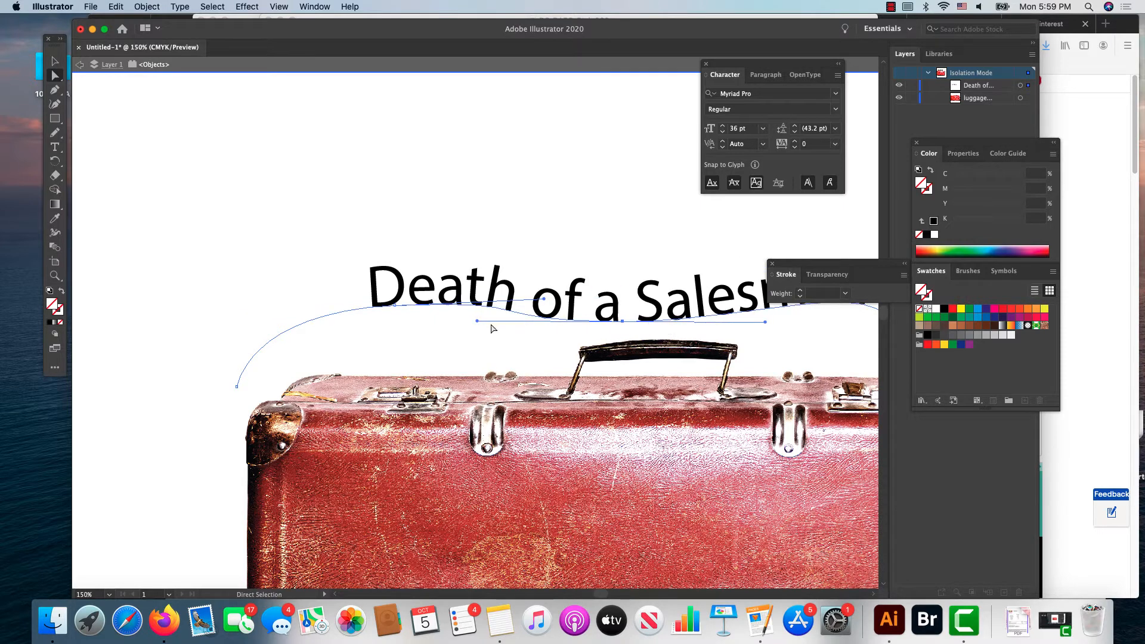
drag(394, 307, 412, 360)
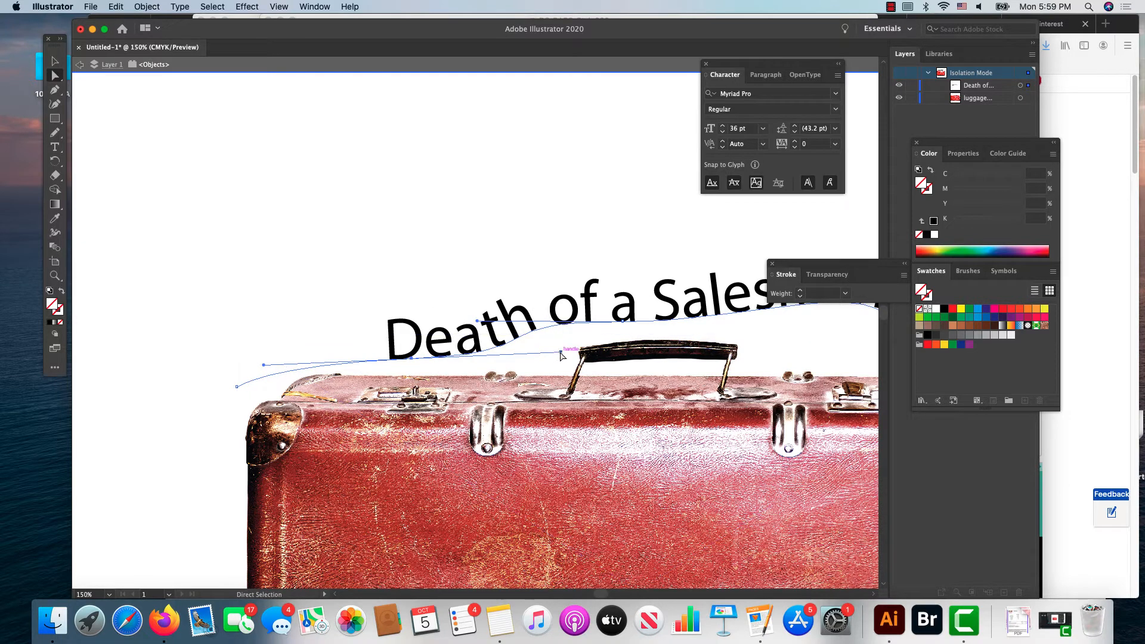
drag(560, 352, 565, 363)
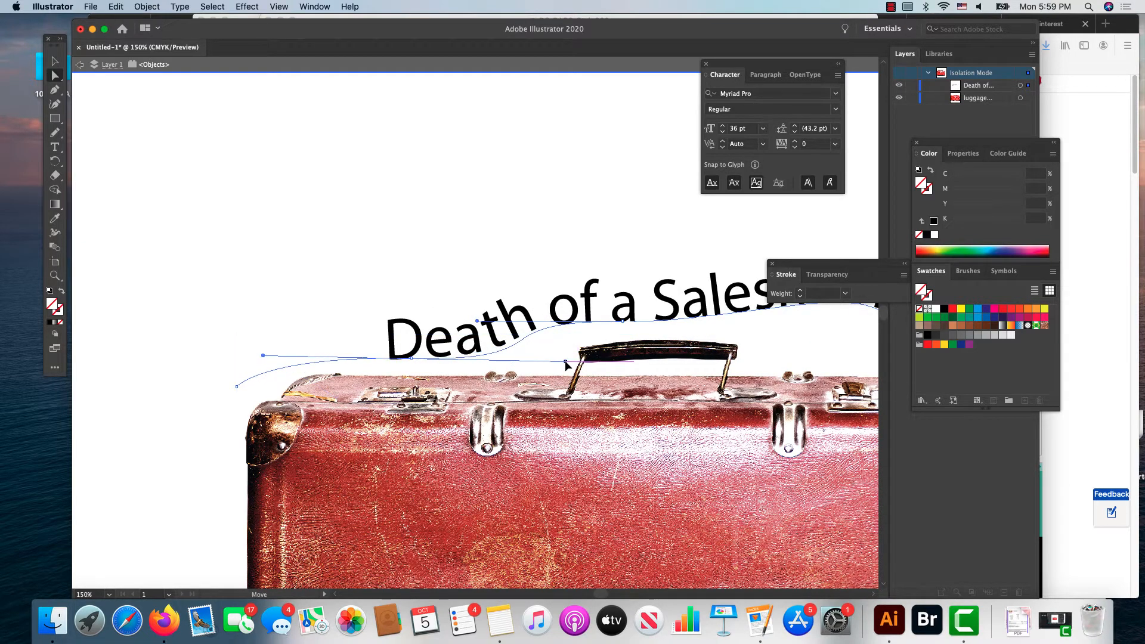
Step: Reposition the whole path text up and to the left so the title floats clear above the suitcase handle
click(55, 60)
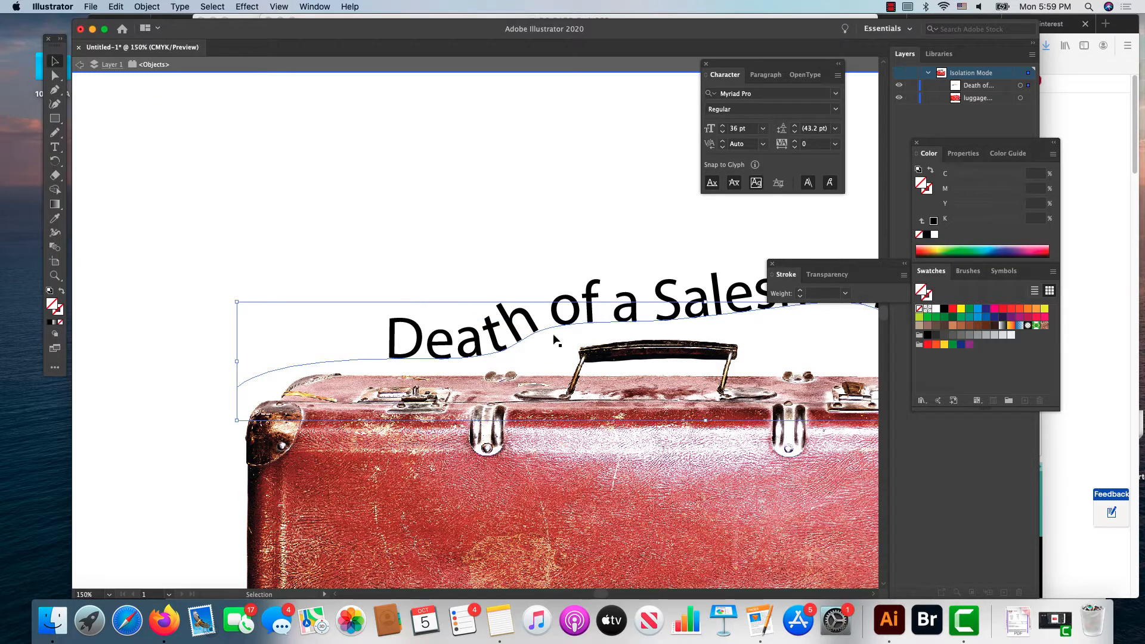
drag(559, 330, 600, 337)
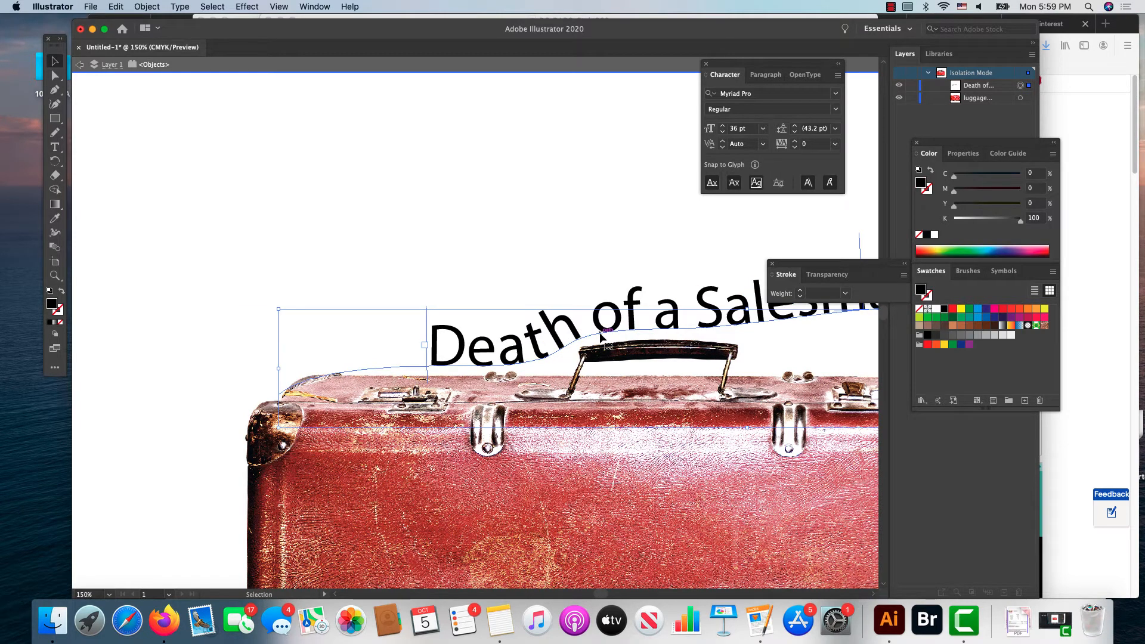
drag(601, 39, 486, 40)
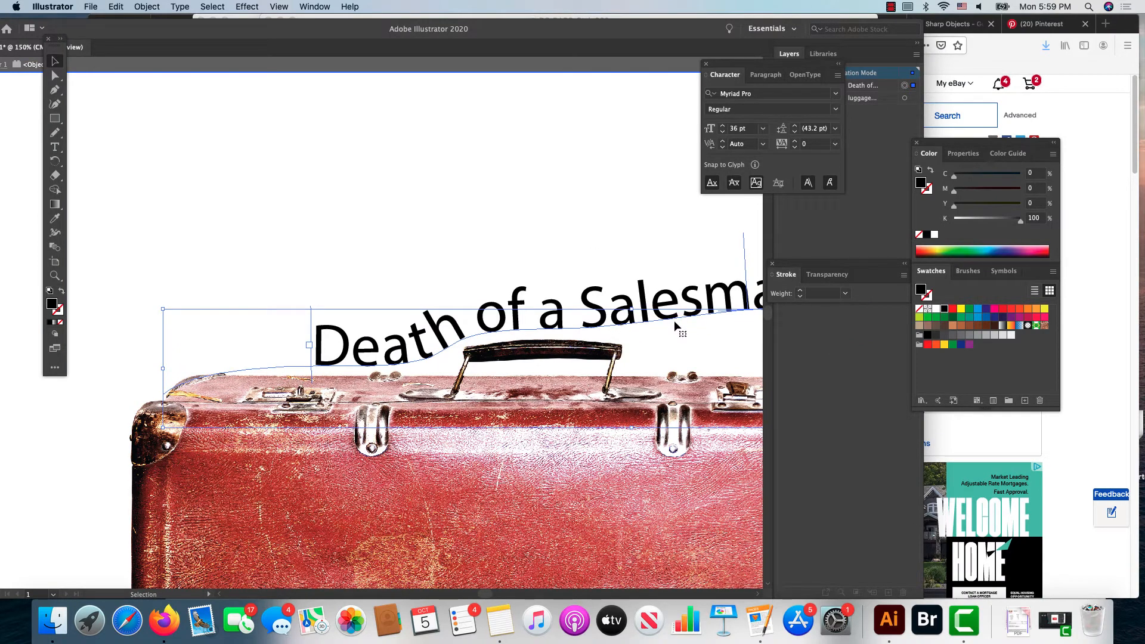
double_click(55, 61)
click(512, 405)
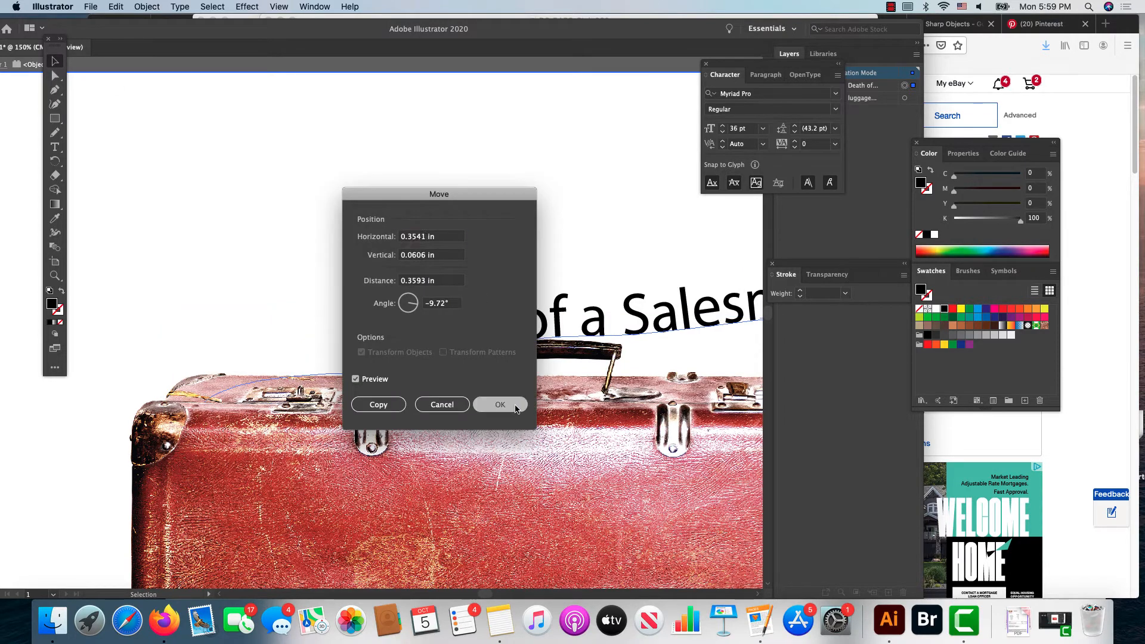
drag(632, 332, 569, 290)
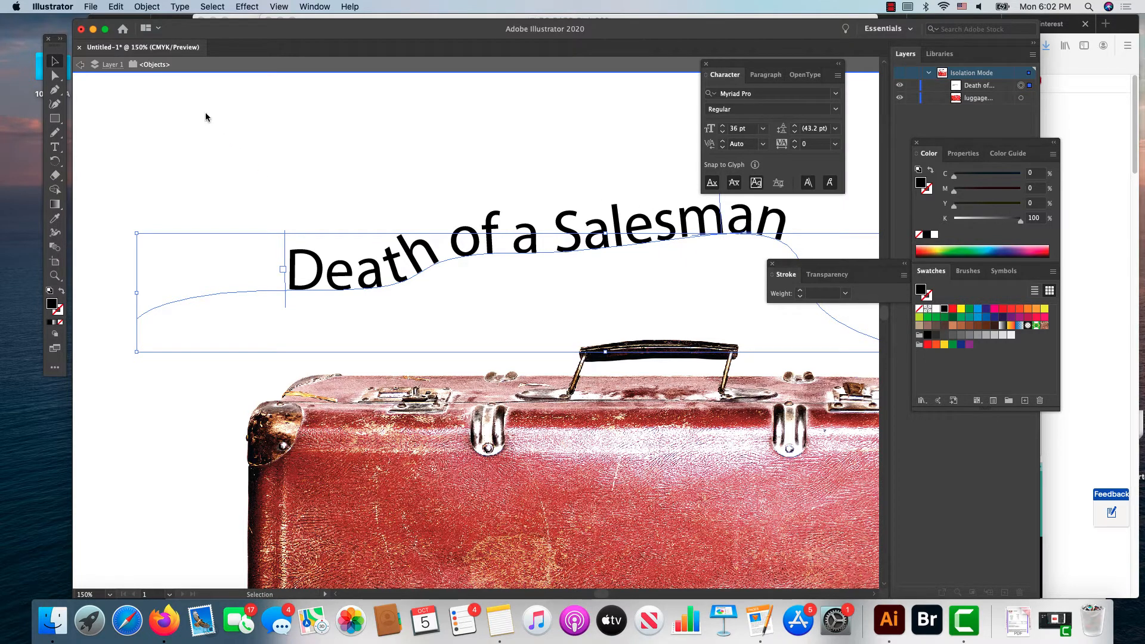
click(148, 6)
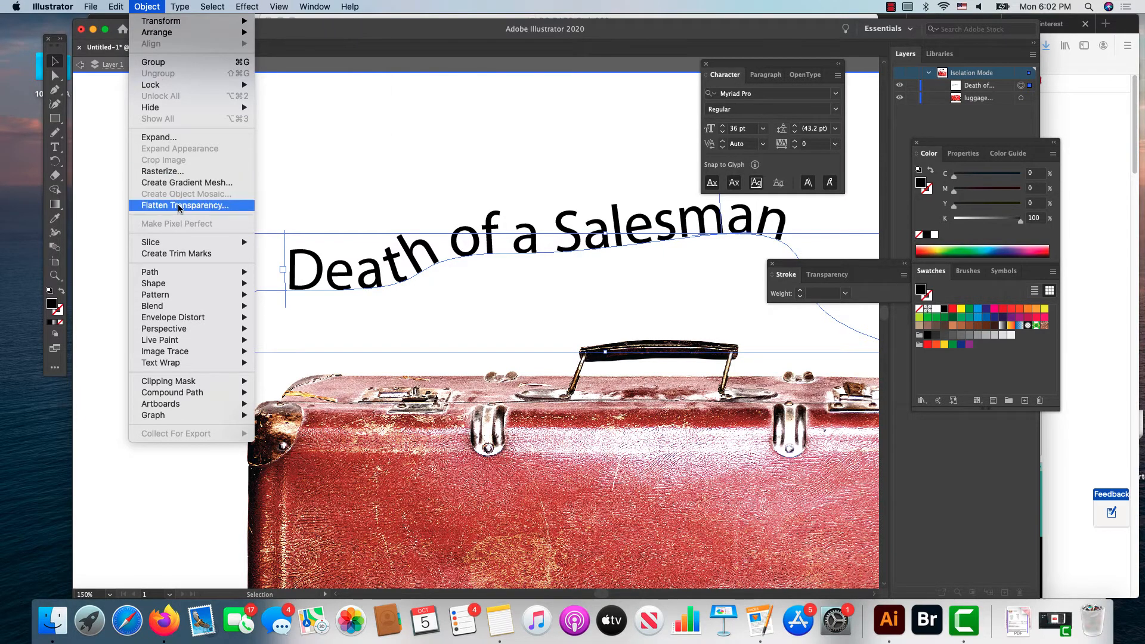
mouse_move(186, 273)
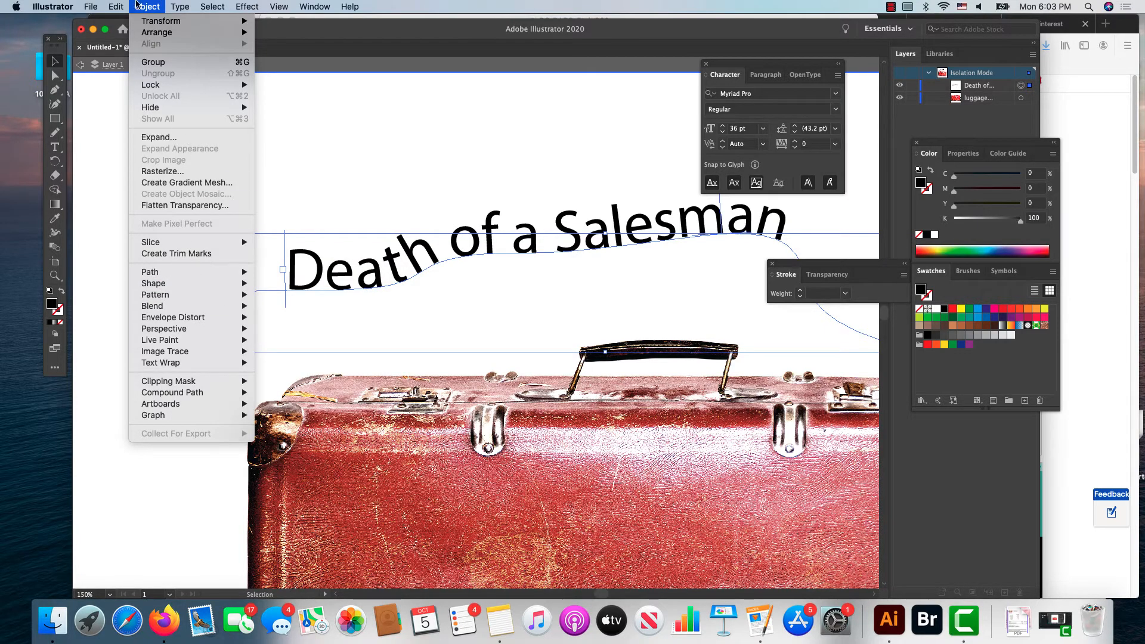
click(138, 5)
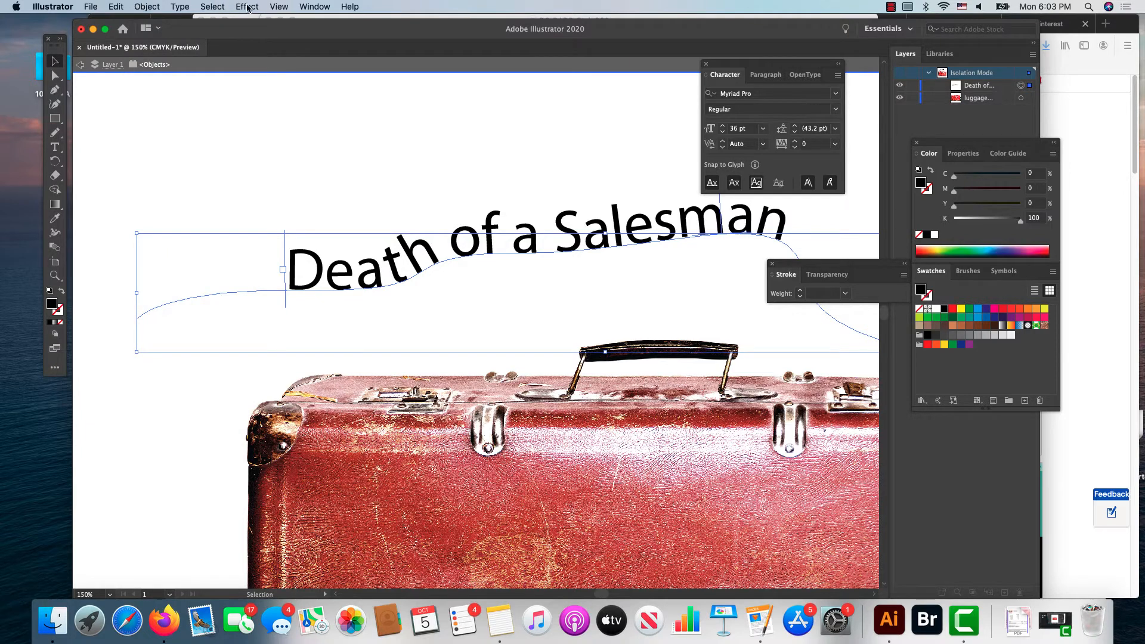
click(183, 7)
mouse_move(202, 117)
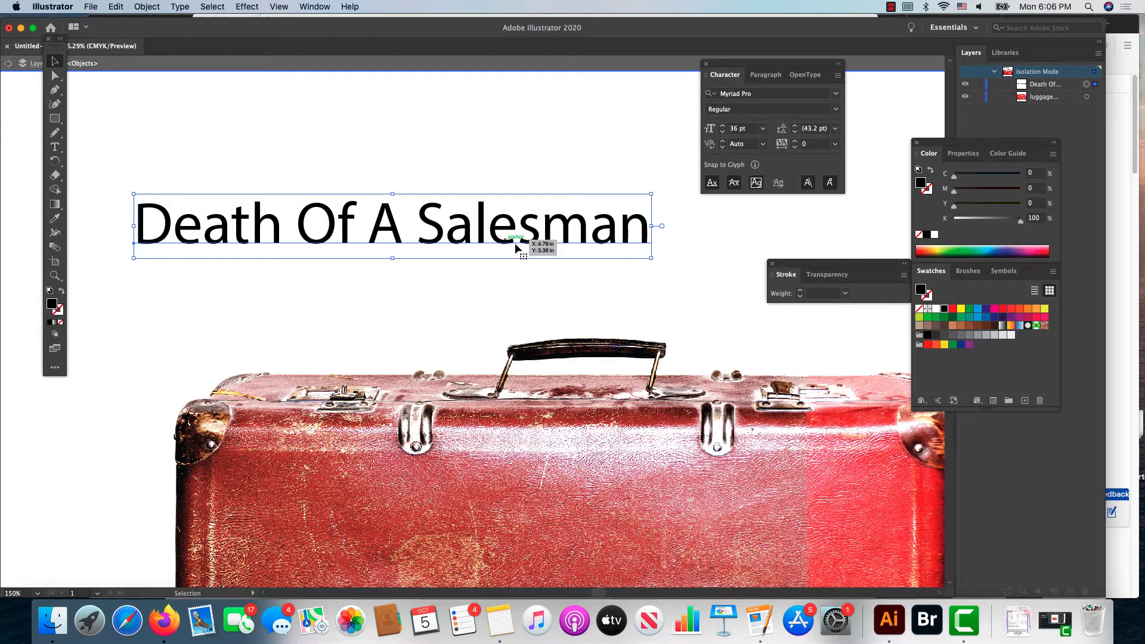
Step: Slightly enlarge the straight title "Death Of A Salesman" and move it right so it sits above the suitcase handle
mouse_move(392, 261)
mouse_down()
mouse_move(401, 304)
mouse_move(398, 258)
mouse_up()
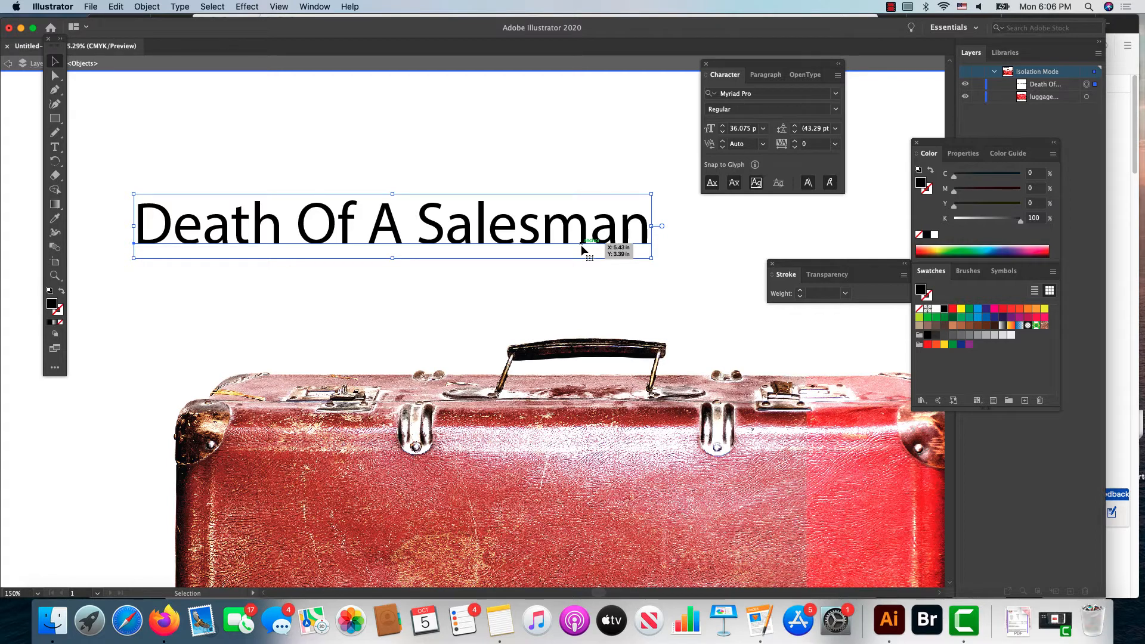
drag(581, 247, 484, 261)
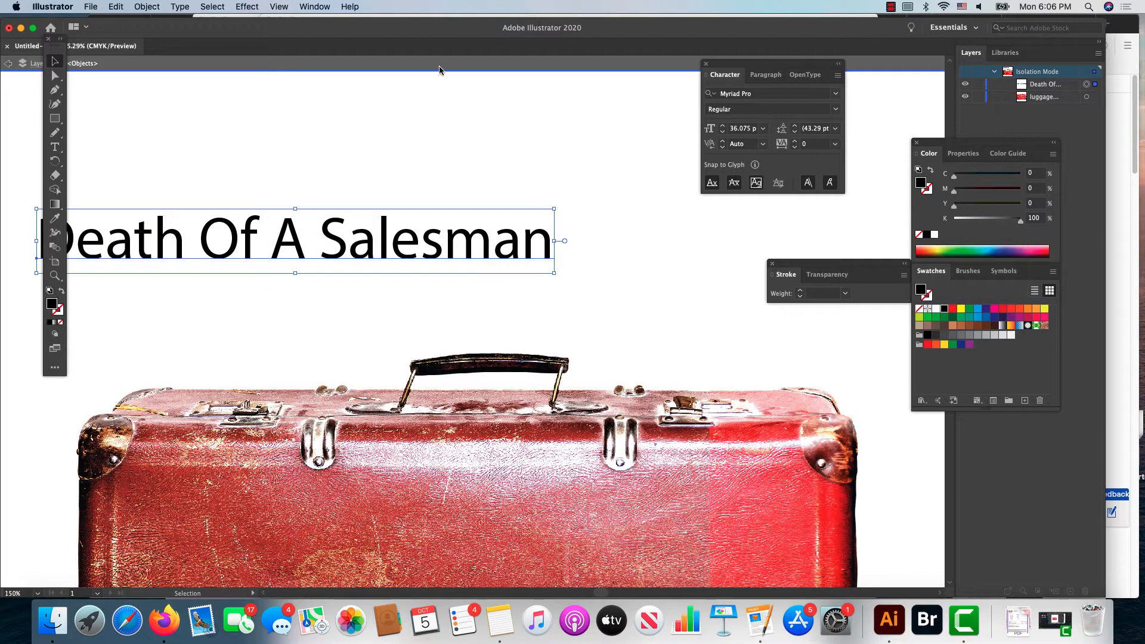
drag(434, 33, 516, 30)
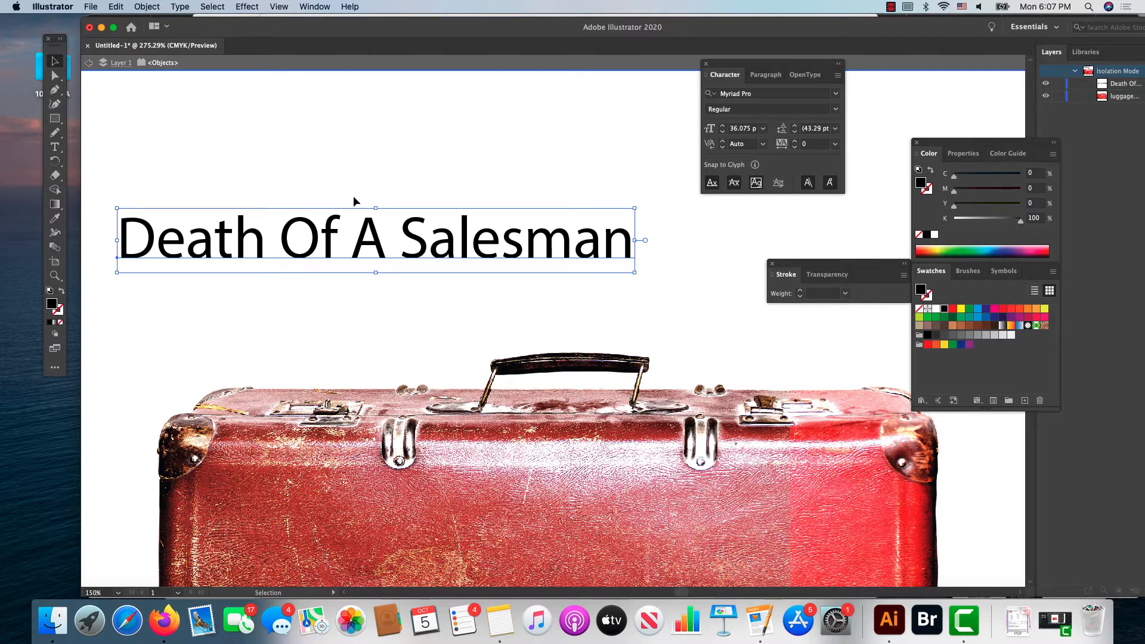
drag(327, 251, 410, 267)
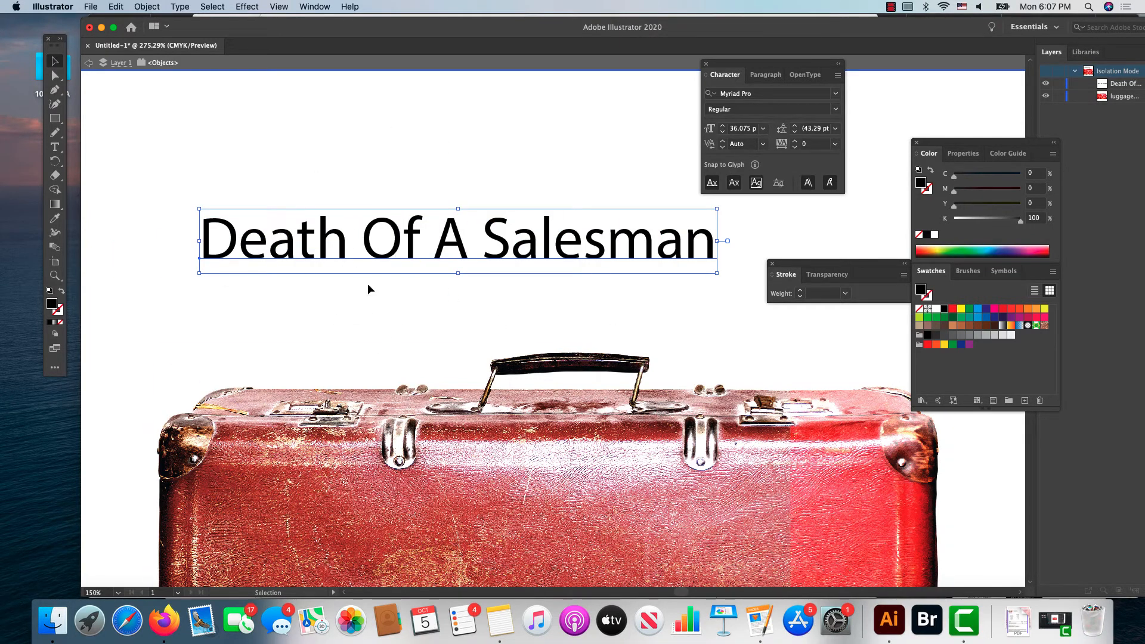
Step: Set the title's font size to 48 pt and its font family to Noteworthy
click(763, 128)
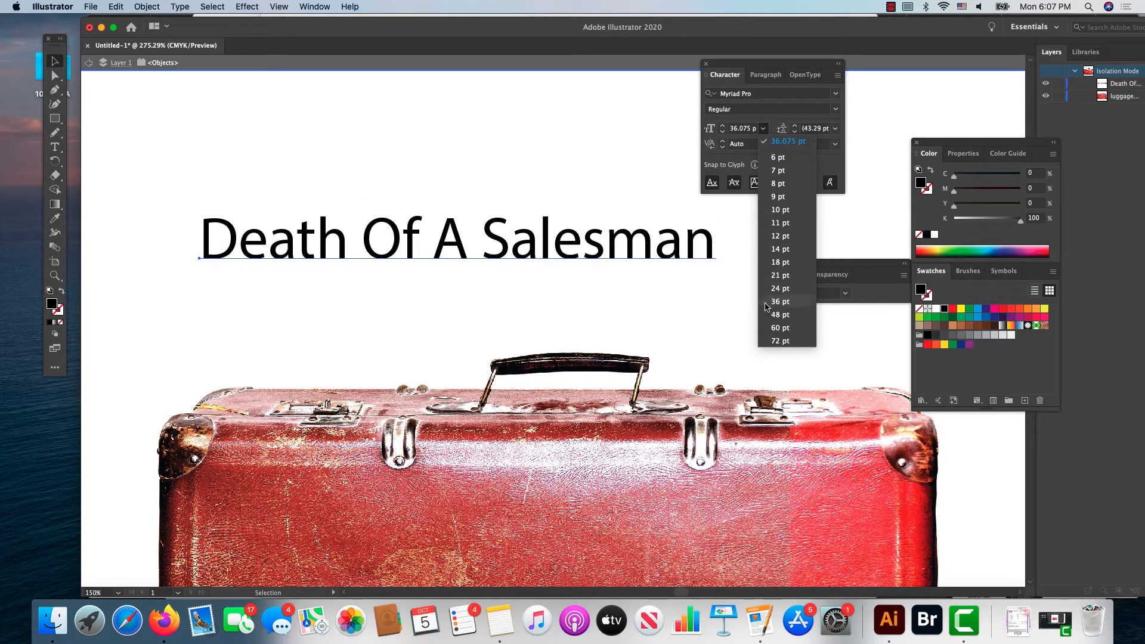
key(Escape)
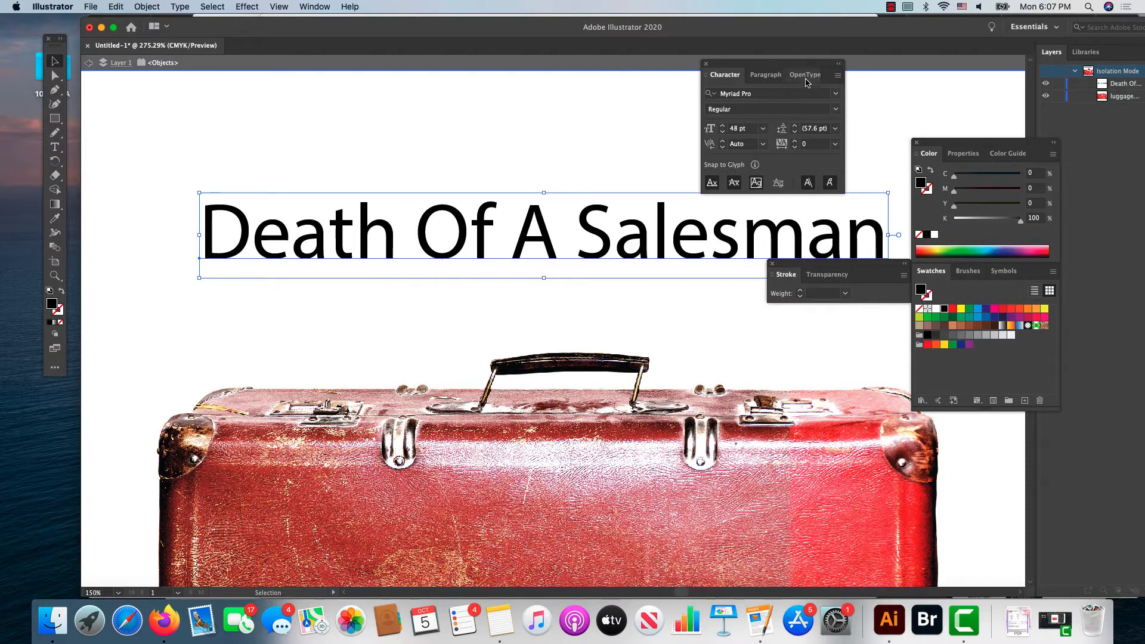
click(836, 94)
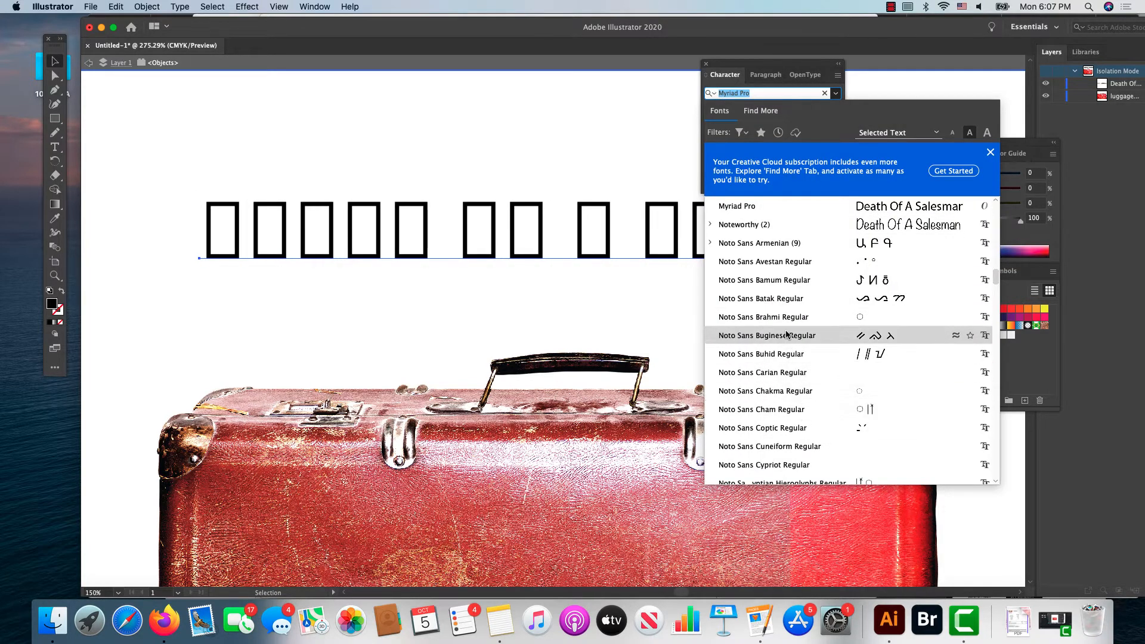
click(786, 225)
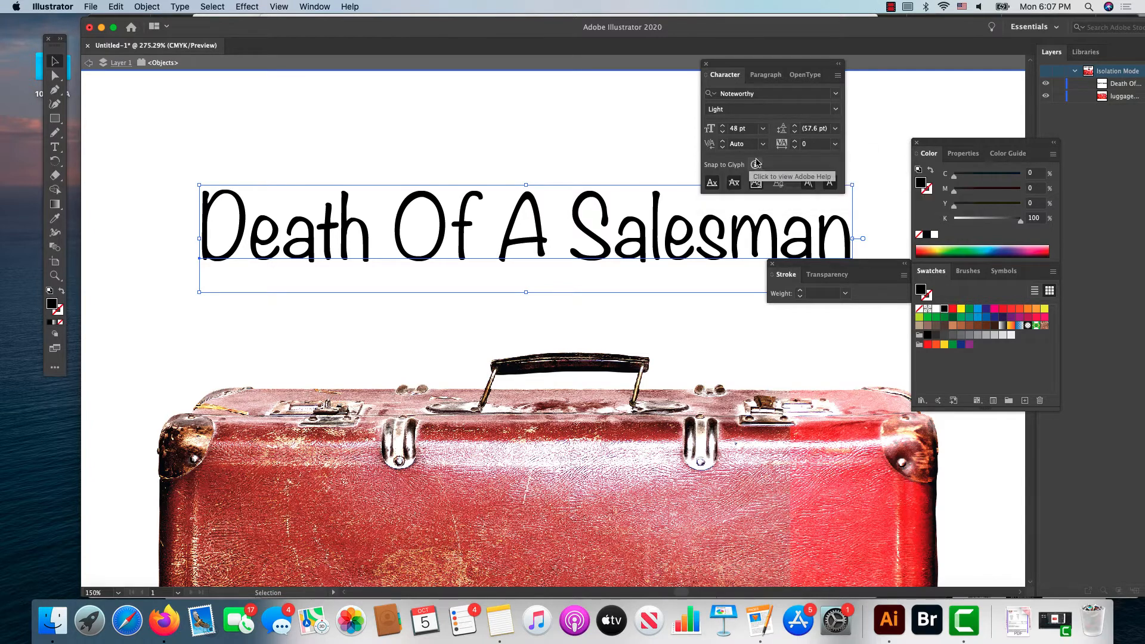
Step: Move the title slightly down and left, closer to the suitcase, and change its font to Times New Roman
mouse_move(733, 171)
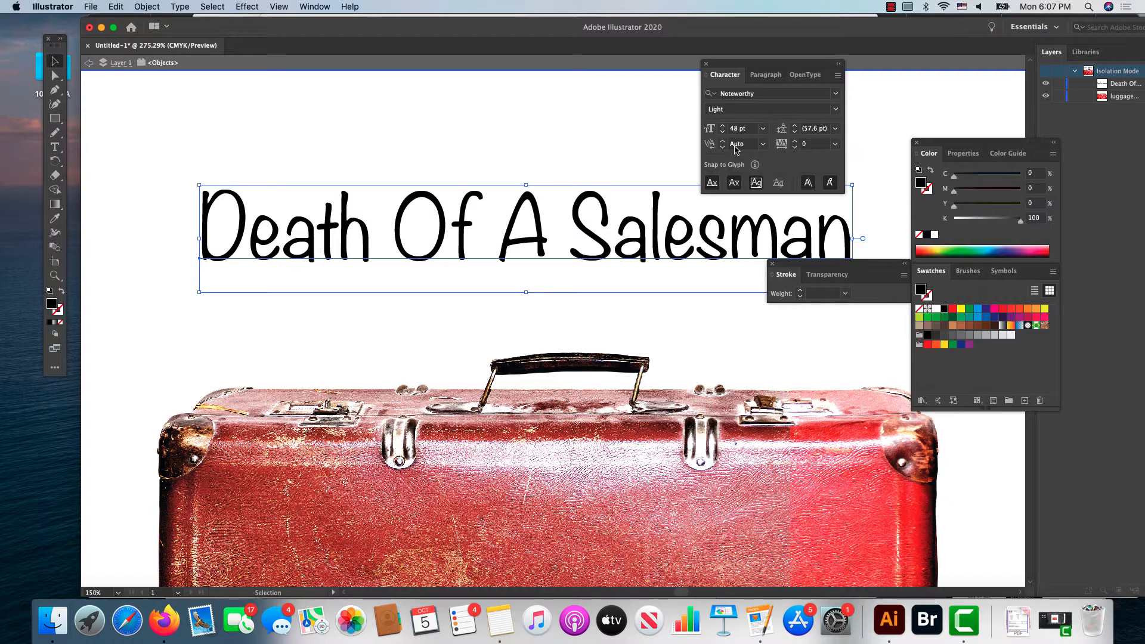
scroll(565, 253, right, 2)
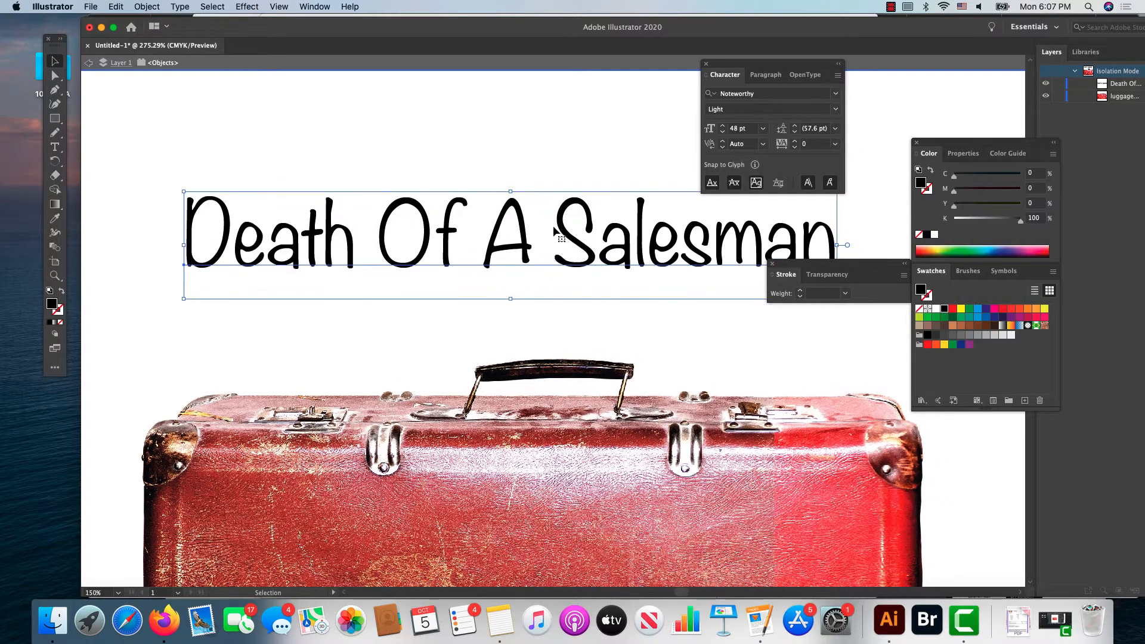
drag(563, 233, 545, 253)
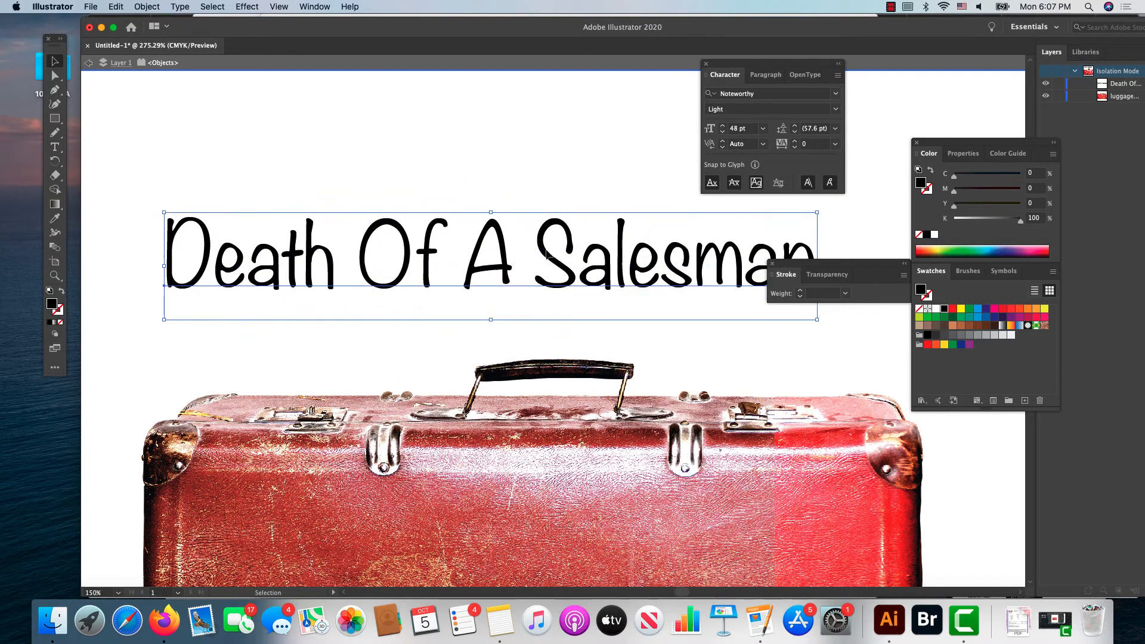
click(836, 94)
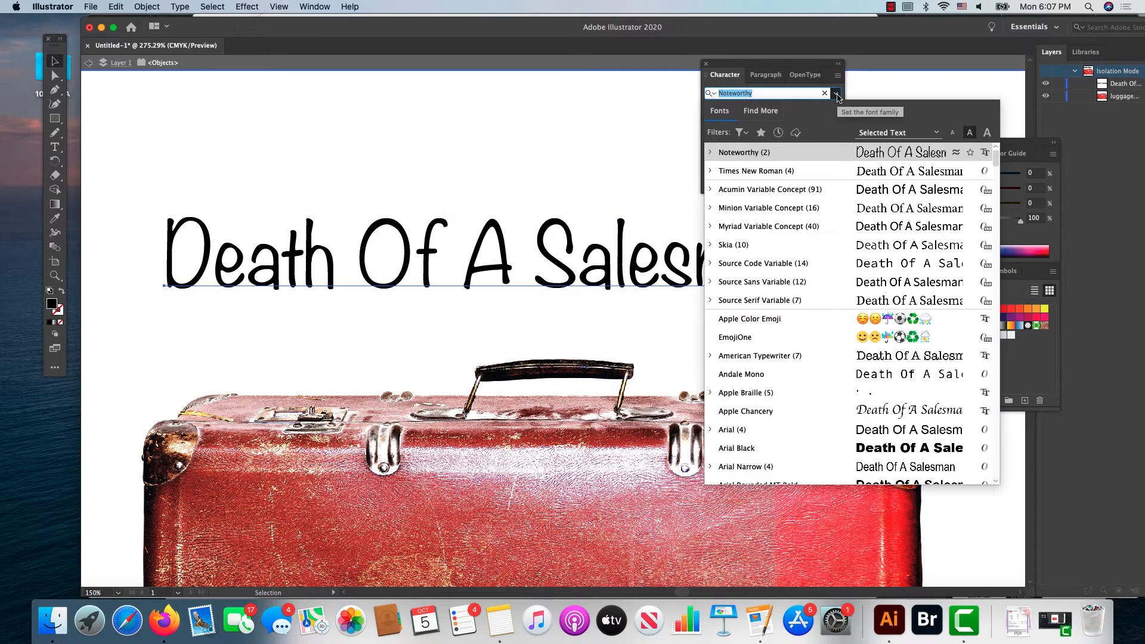
click(820, 173)
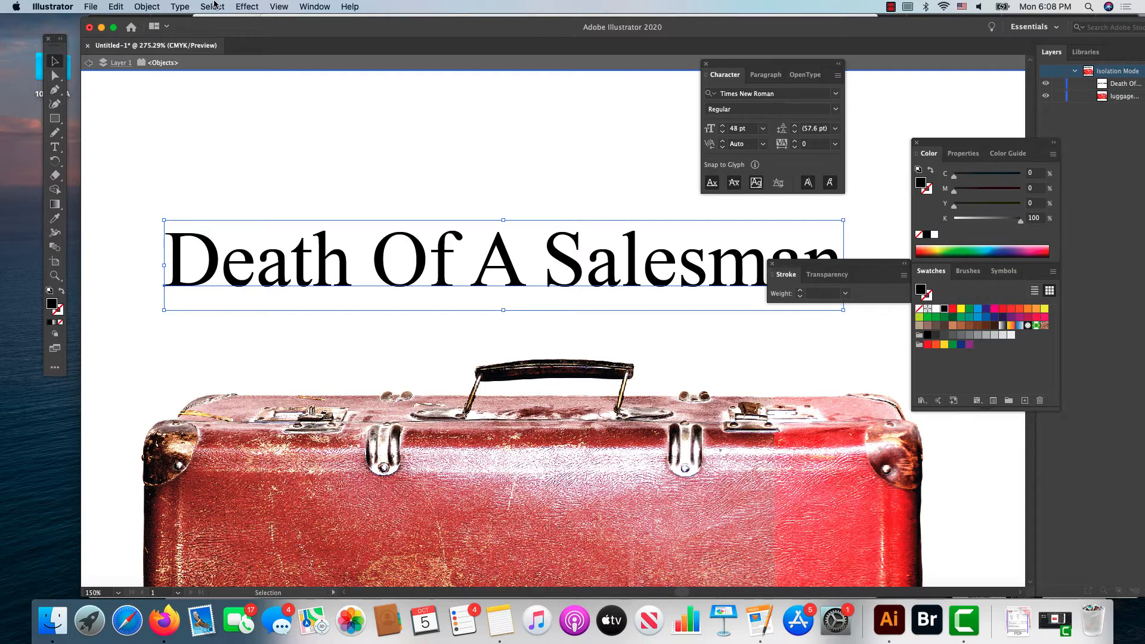
click(248, 6)
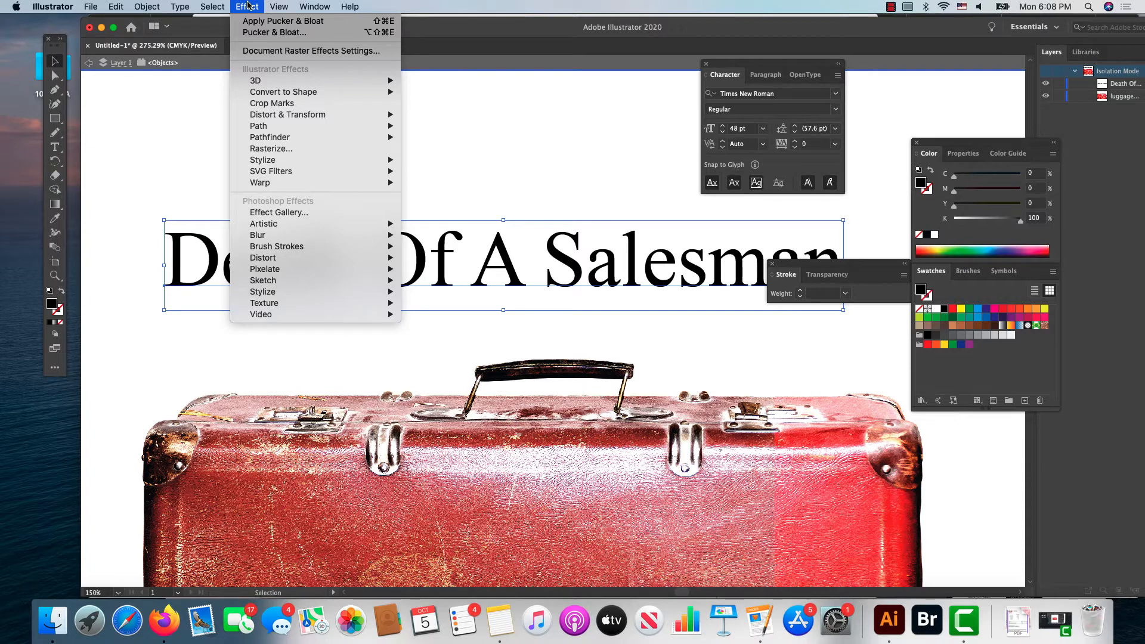
mouse_move(255, 160)
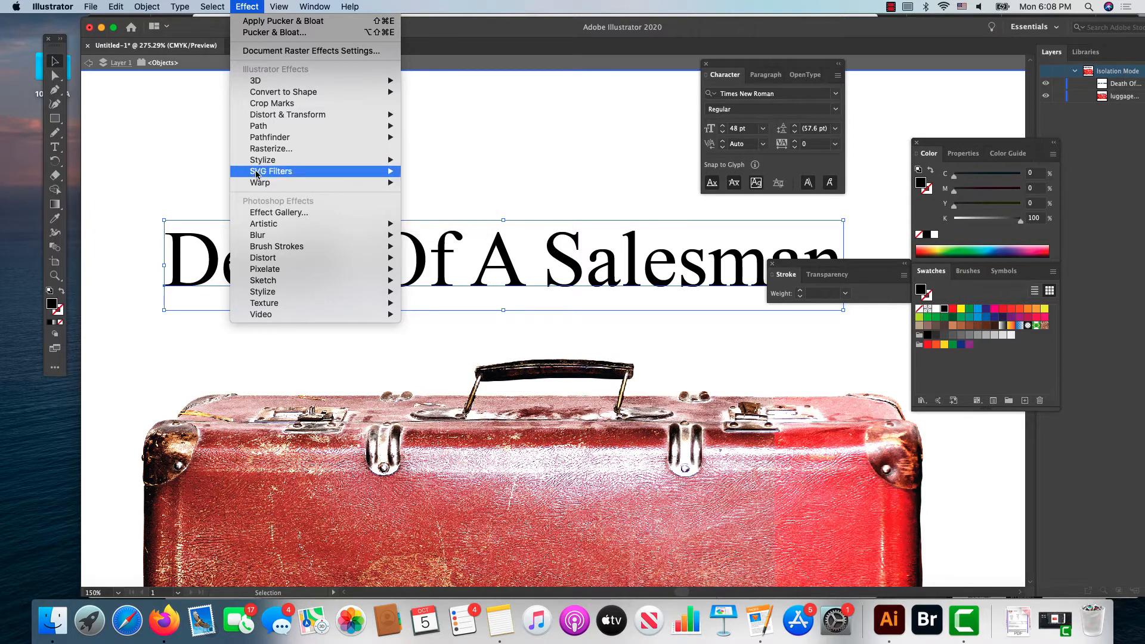
mouse_move(259, 184)
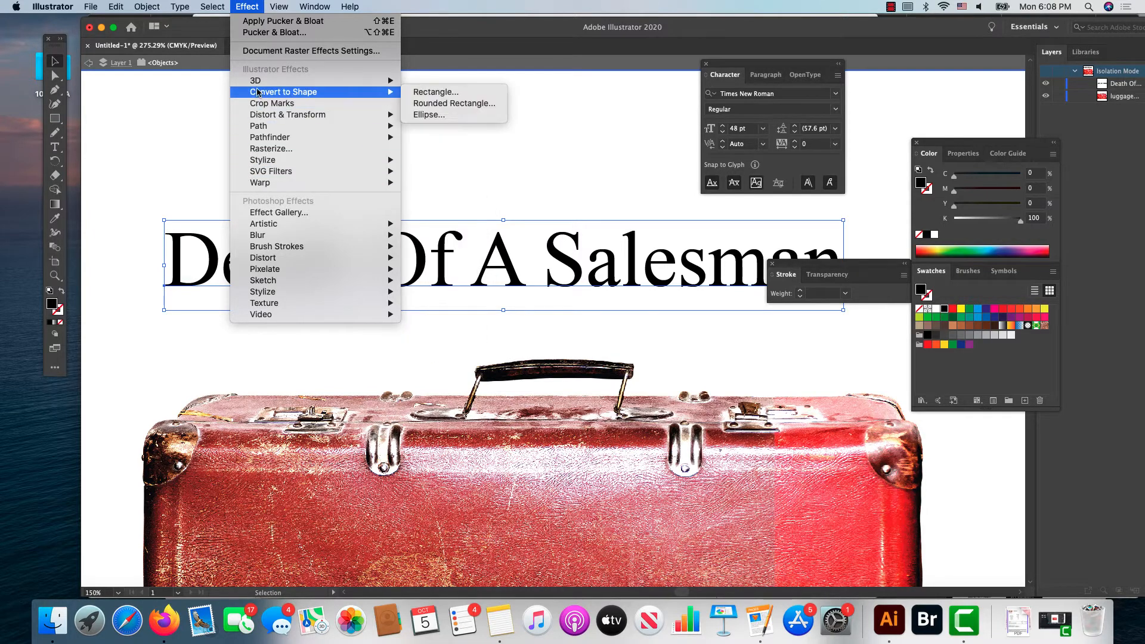
click(242, 5)
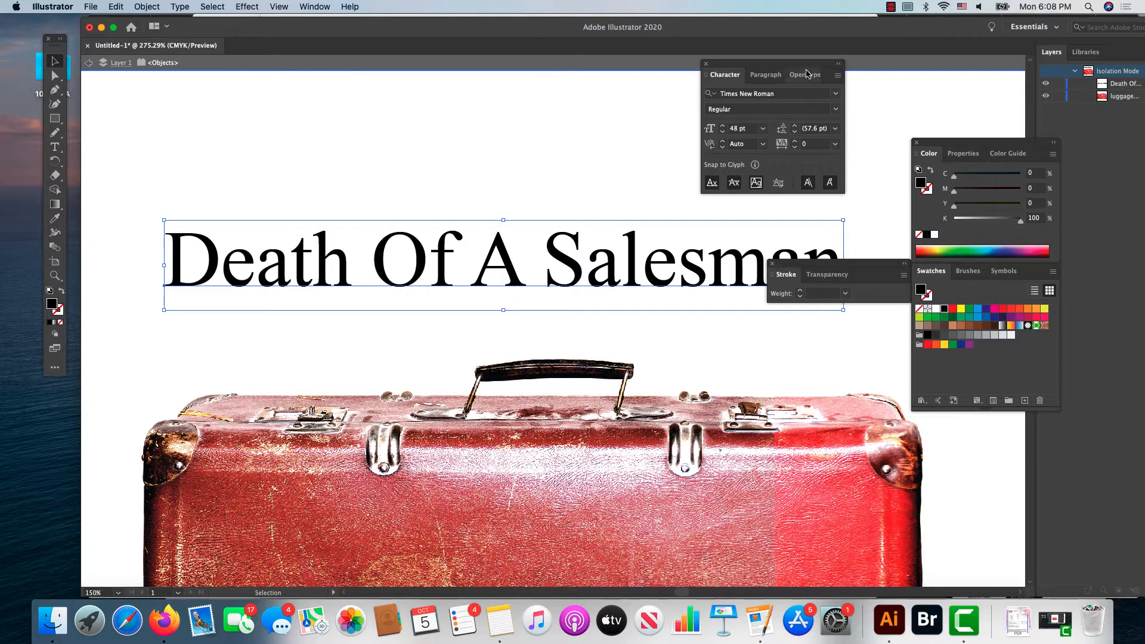
Step: Swap the title's fill and stroke for a black outline, and fill the letters with the tan swatch C=25 M=40 Y=65 K=0
drag(805, 67, 885, 21)
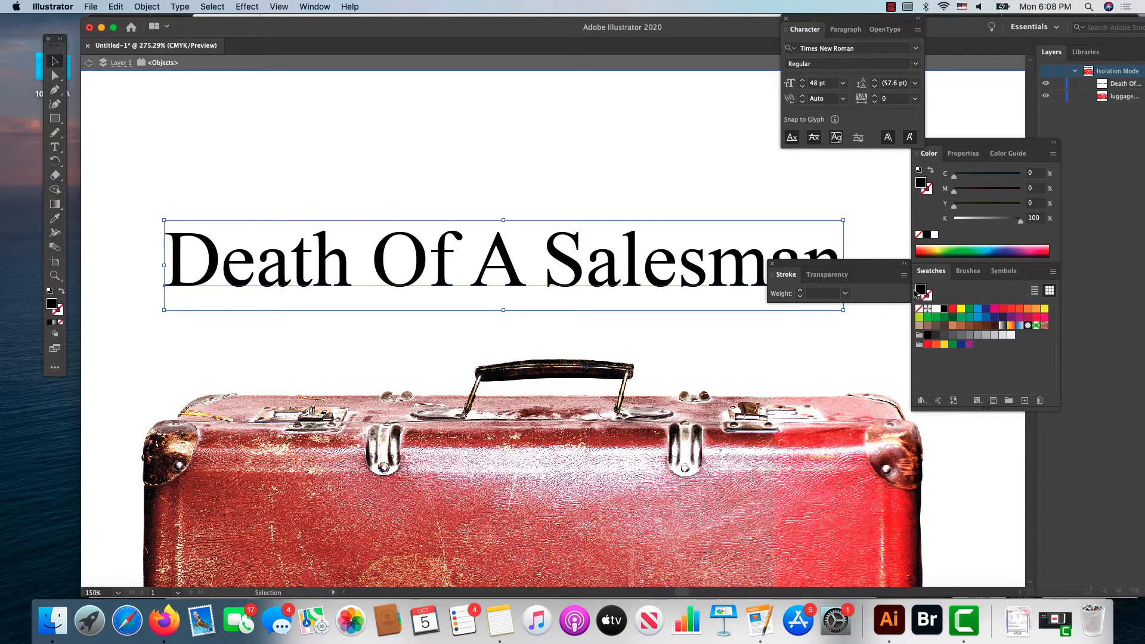
click(62, 294)
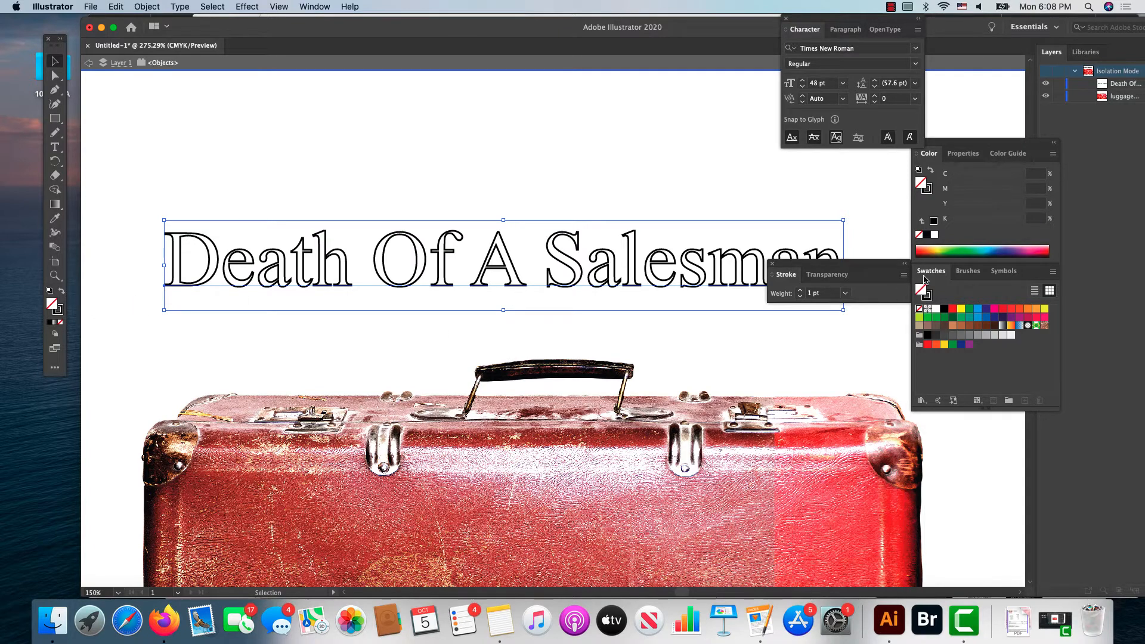
click(953, 326)
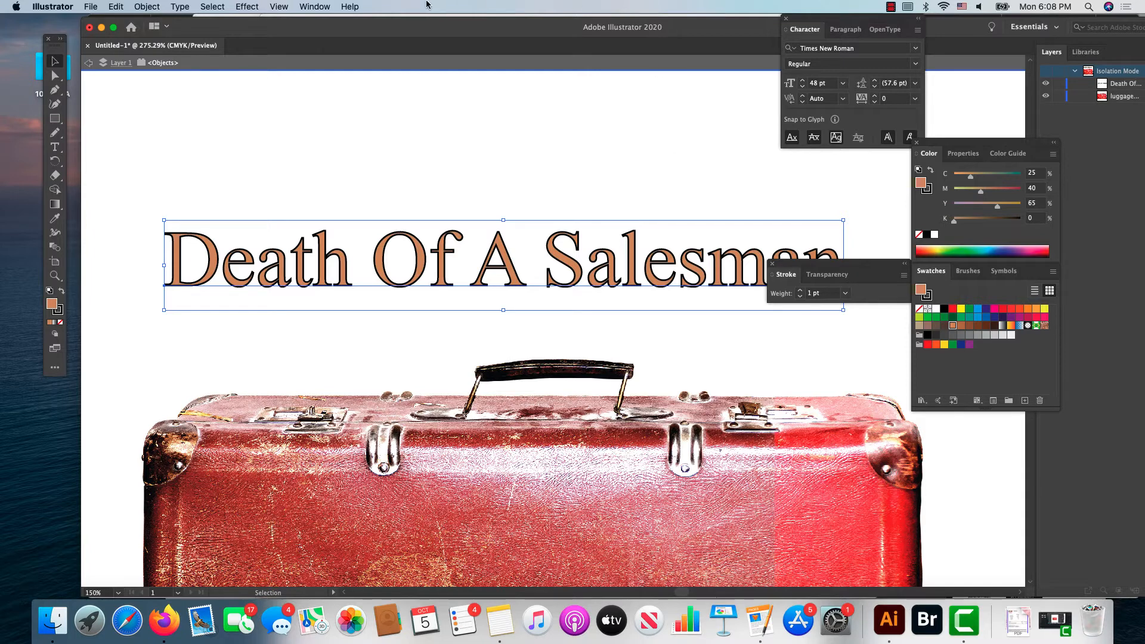
Step: Apply a Drop Shadow to the title with Multiply mode, 75% opacity, 0.0972 in X and Y offsets and 0.0694 in blur
click(245, 6)
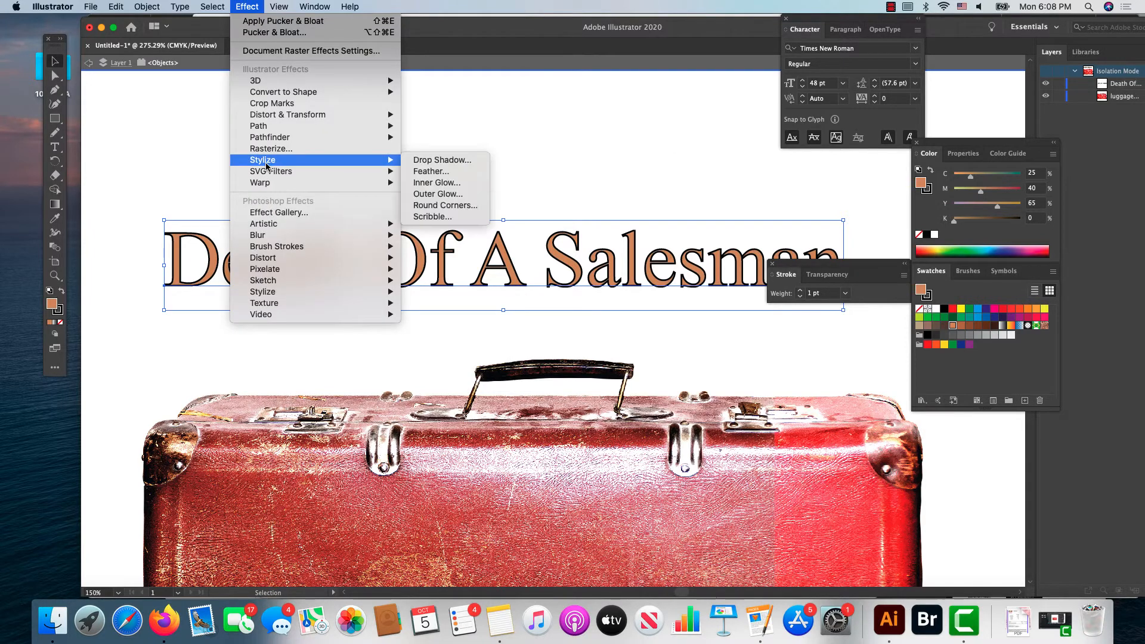
click(419, 161)
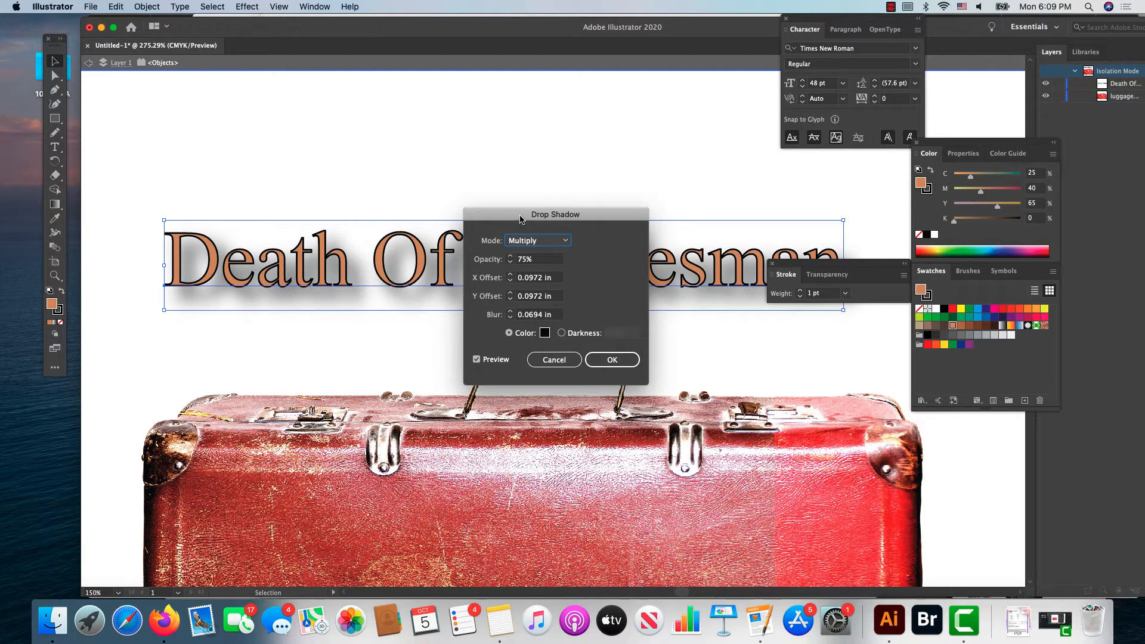
drag(520, 219, 502, 113)
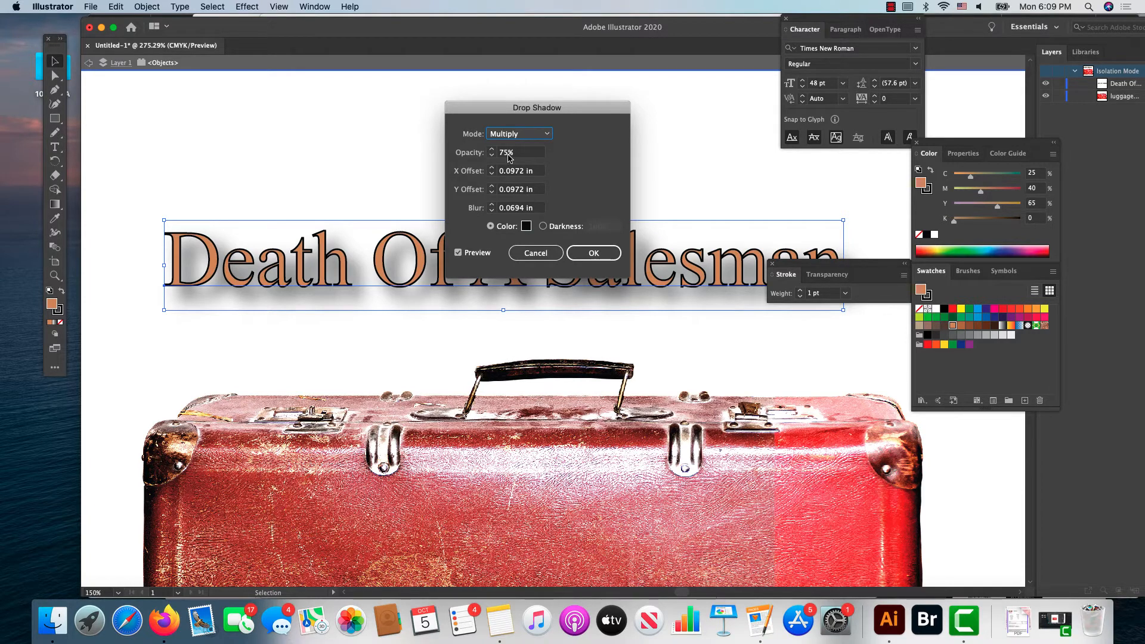
click(594, 254)
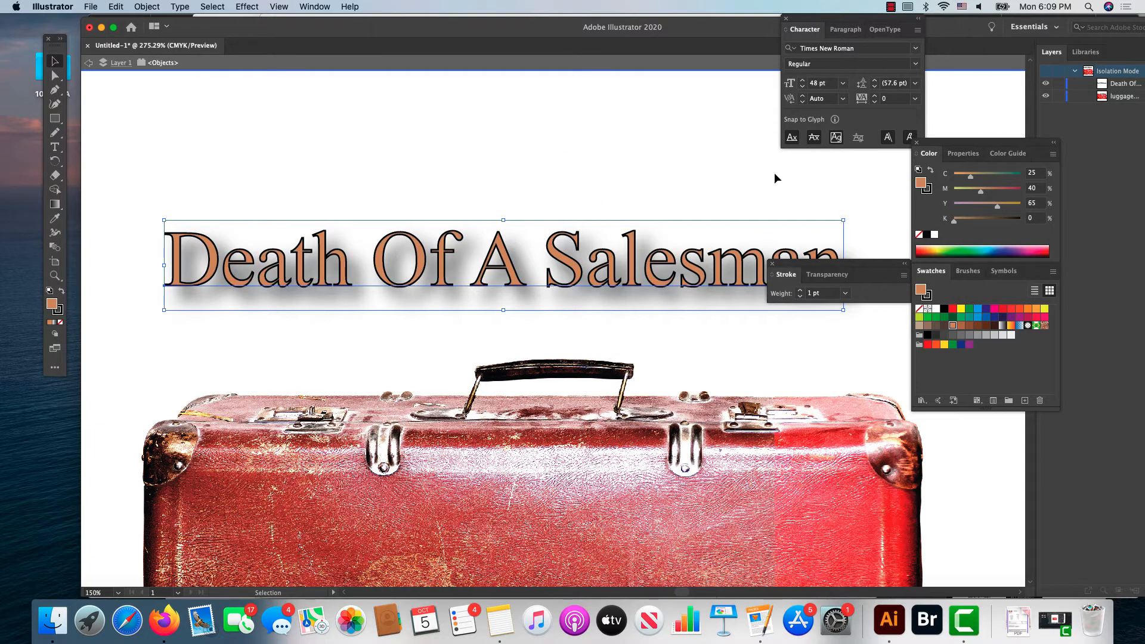
click(916, 48)
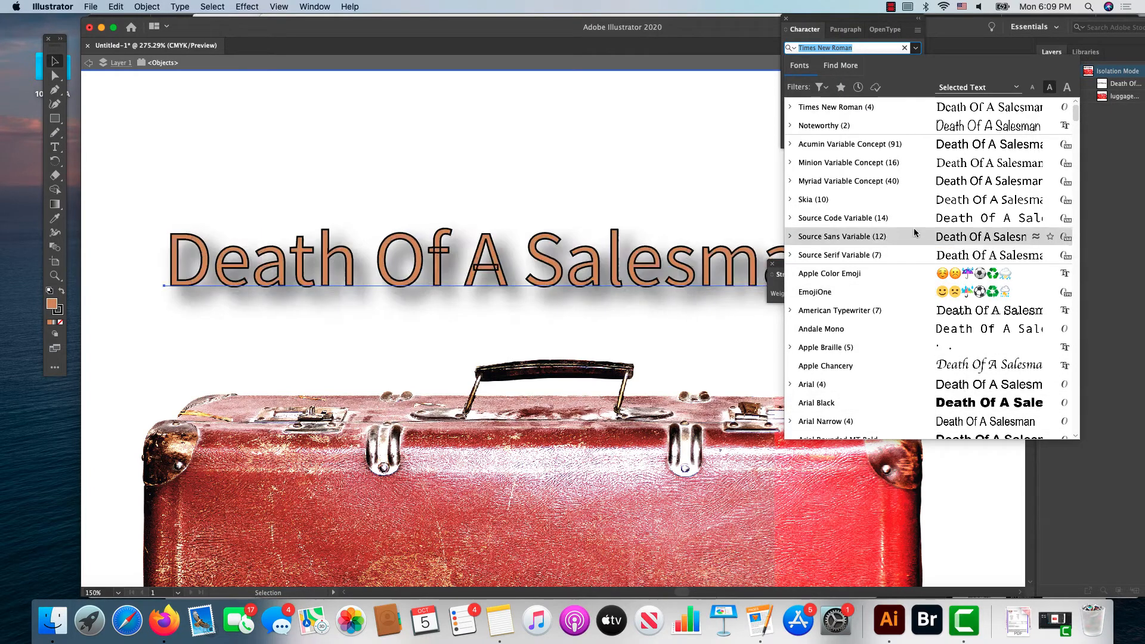
click(911, 111)
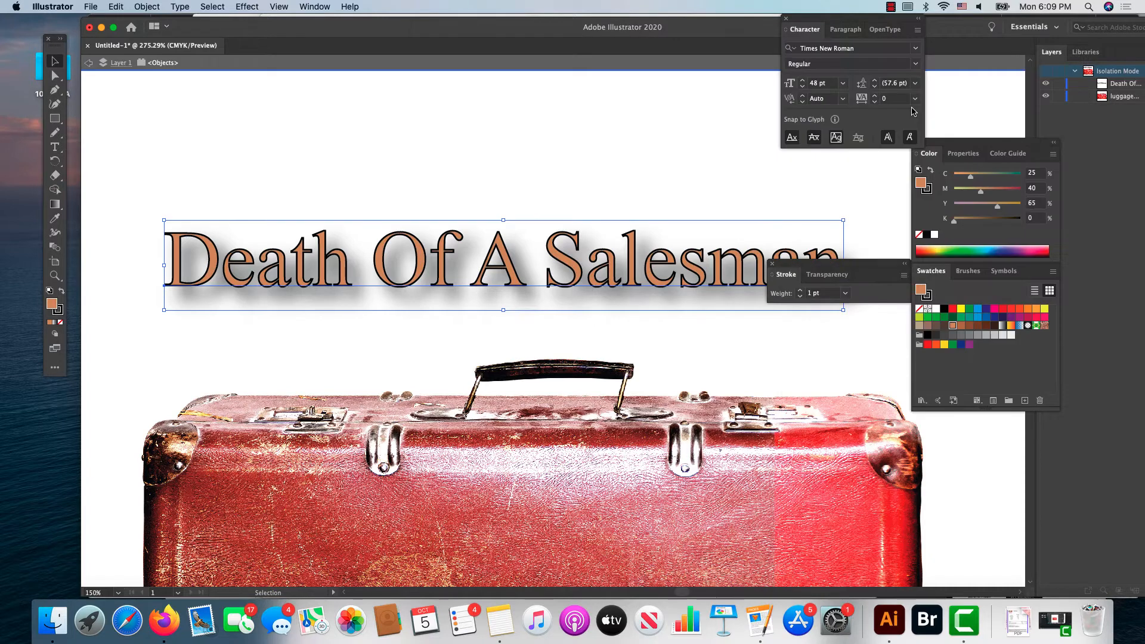
click(245, 7)
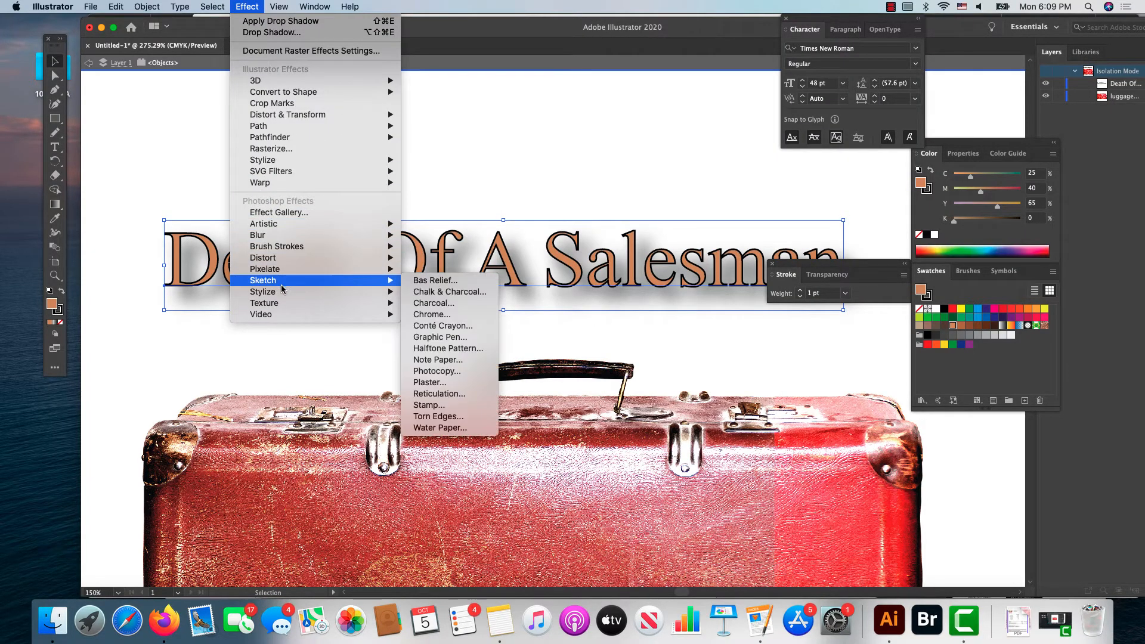
mouse_move(286, 294)
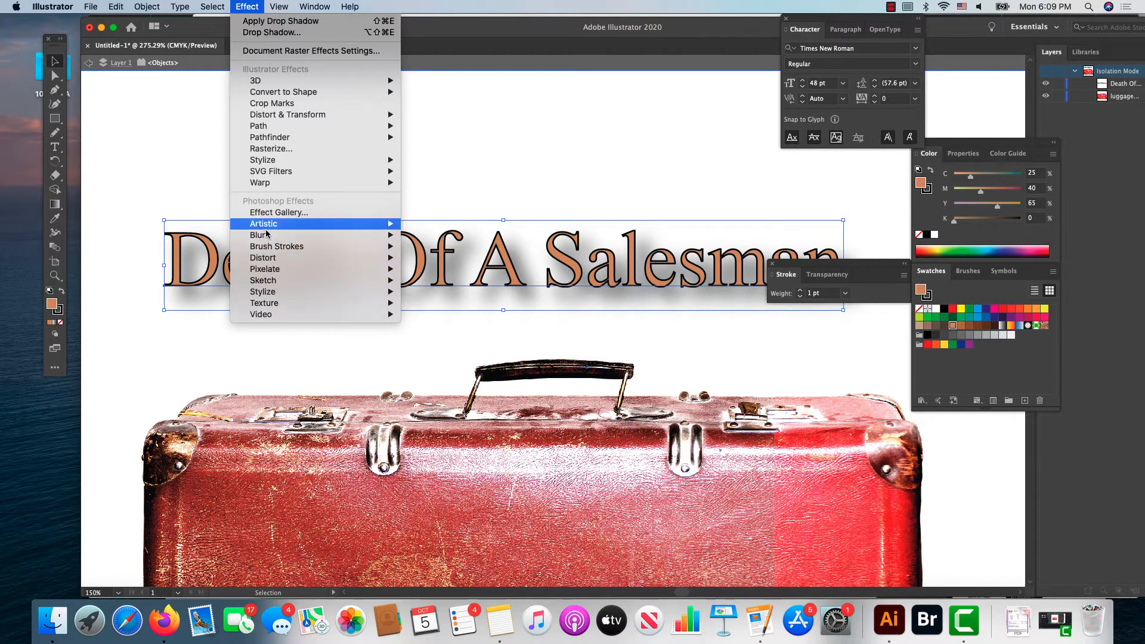
mouse_move(265, 229)
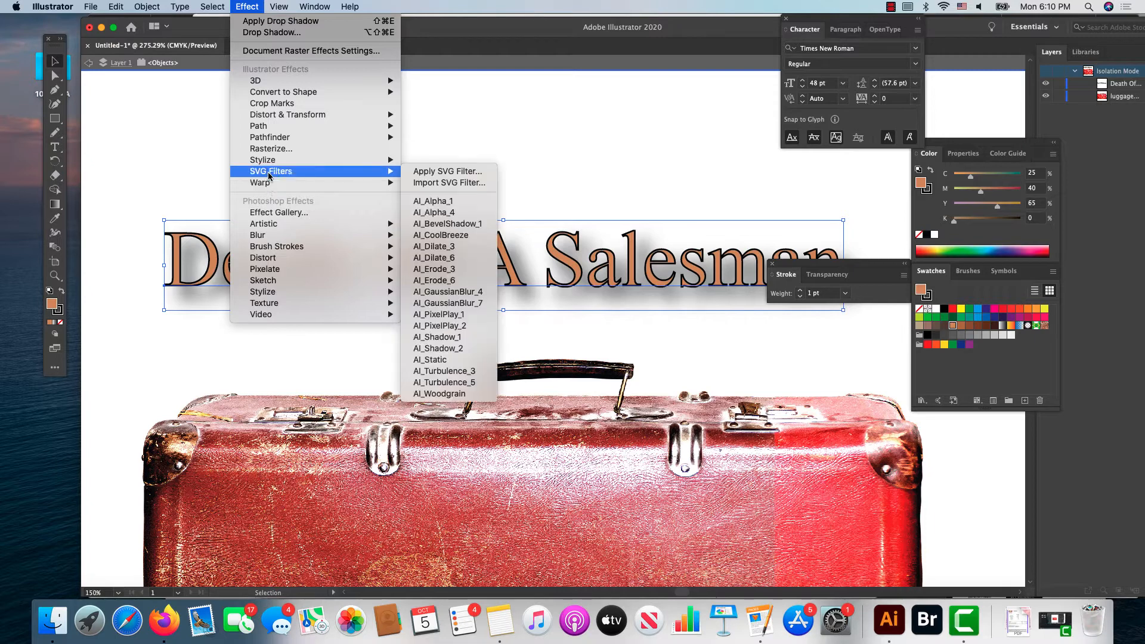
mouse_move(270, 95)
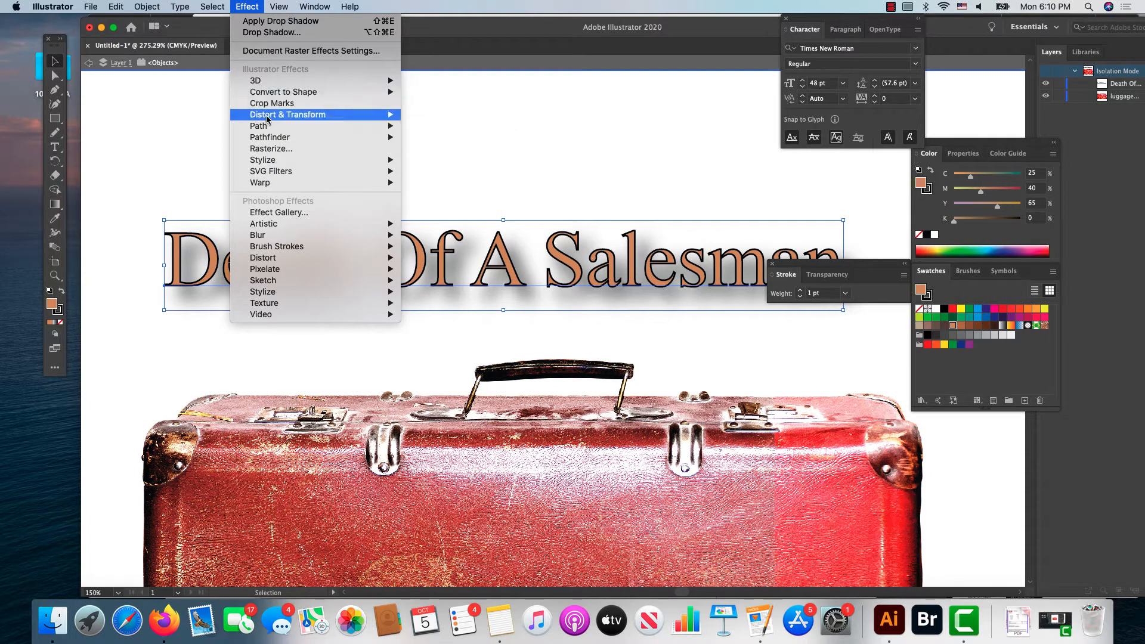
mouse_move(267, 121)
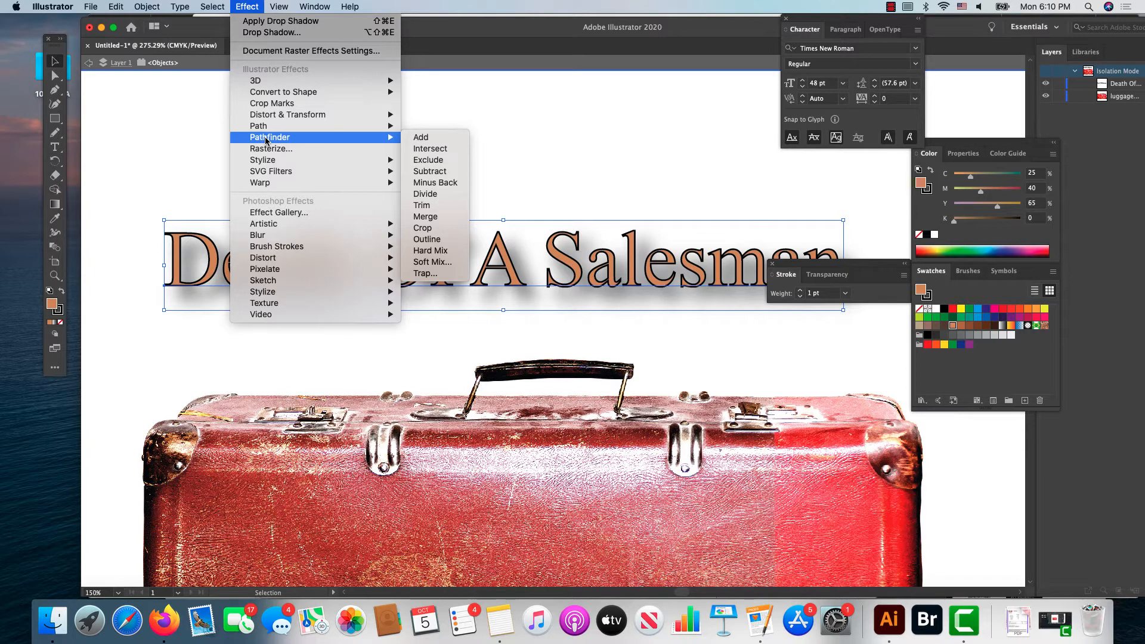
mouse_move(272, 177)
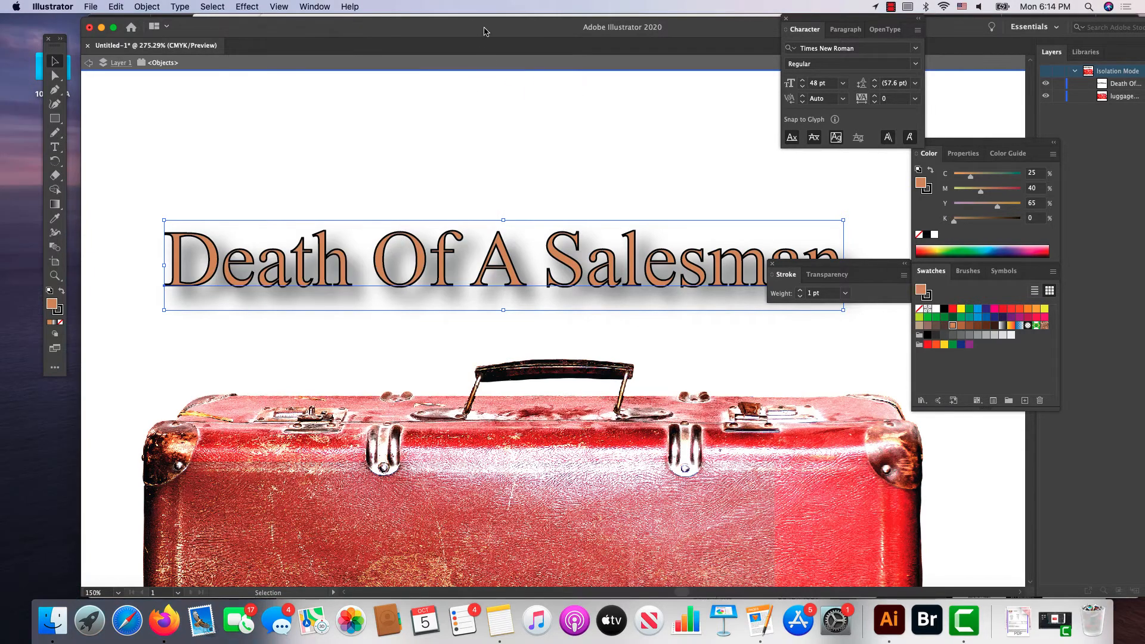
Step: Try an Arc warp effect on the title with 24% bend, 3% horizontal and -1% vertical distortion
click(246, 7)
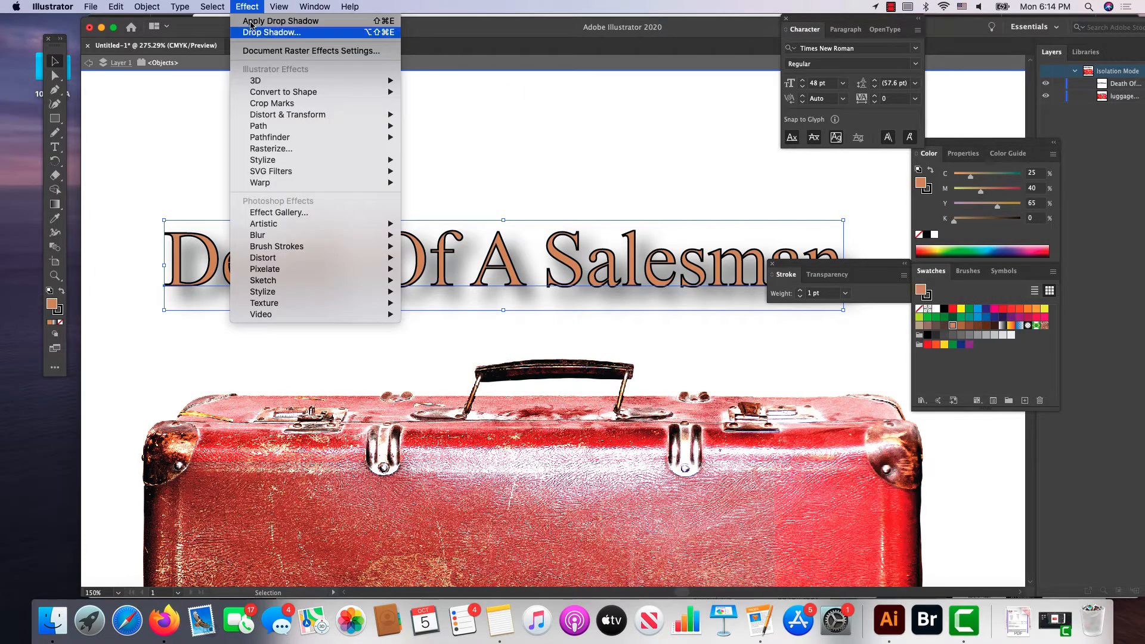
mouse_move(271, 118)
mouse_move(281, 186)
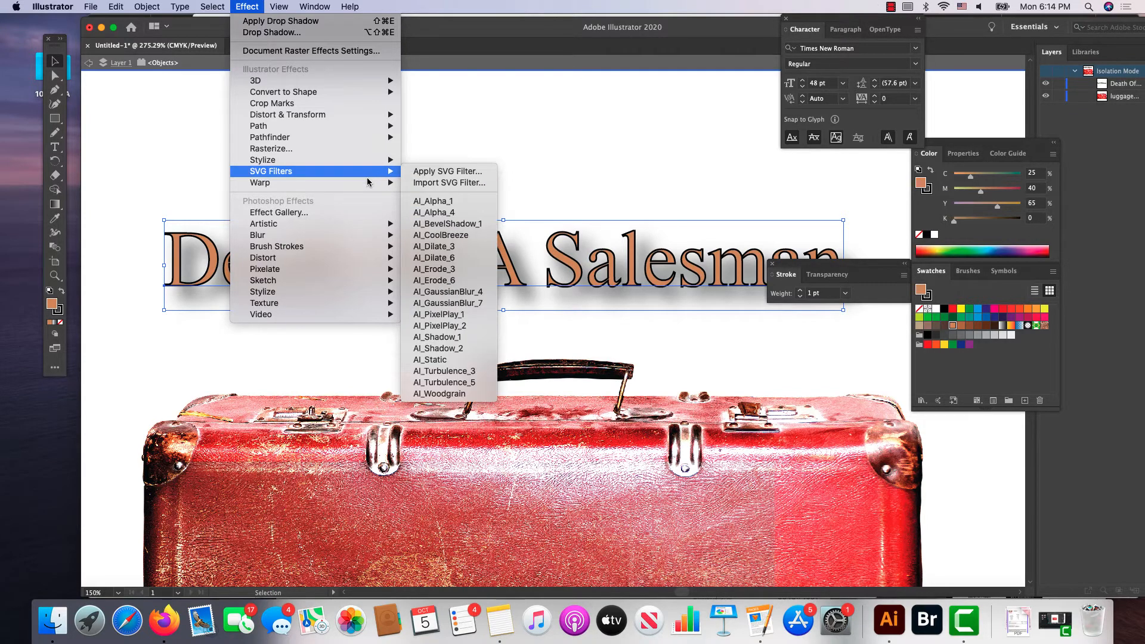
mouse_move(371, 184)
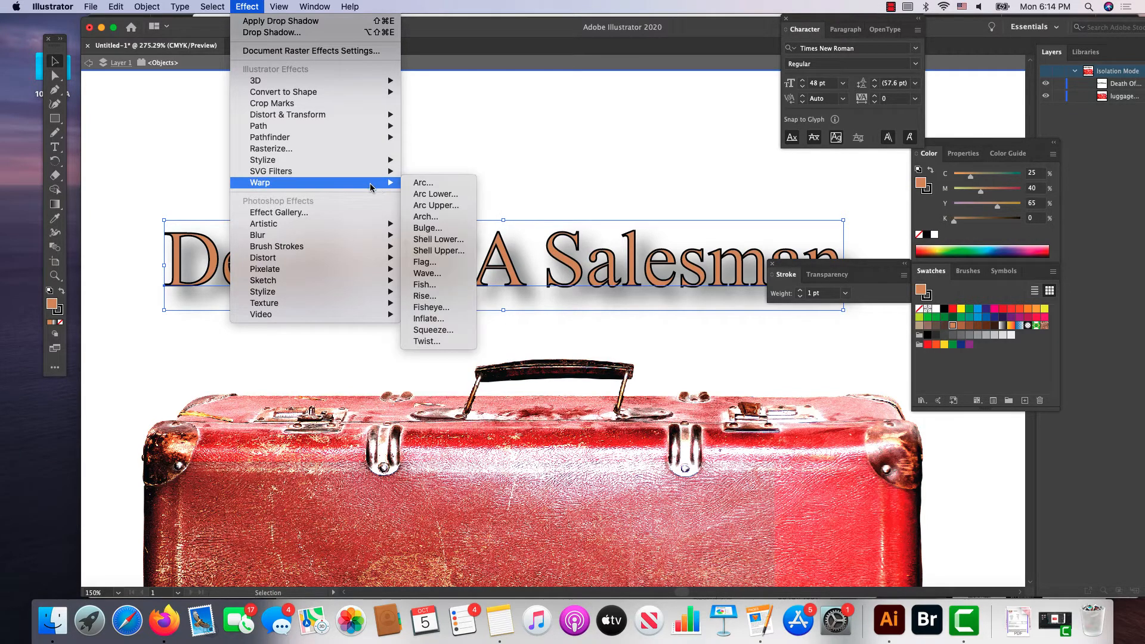
click(417, 185)
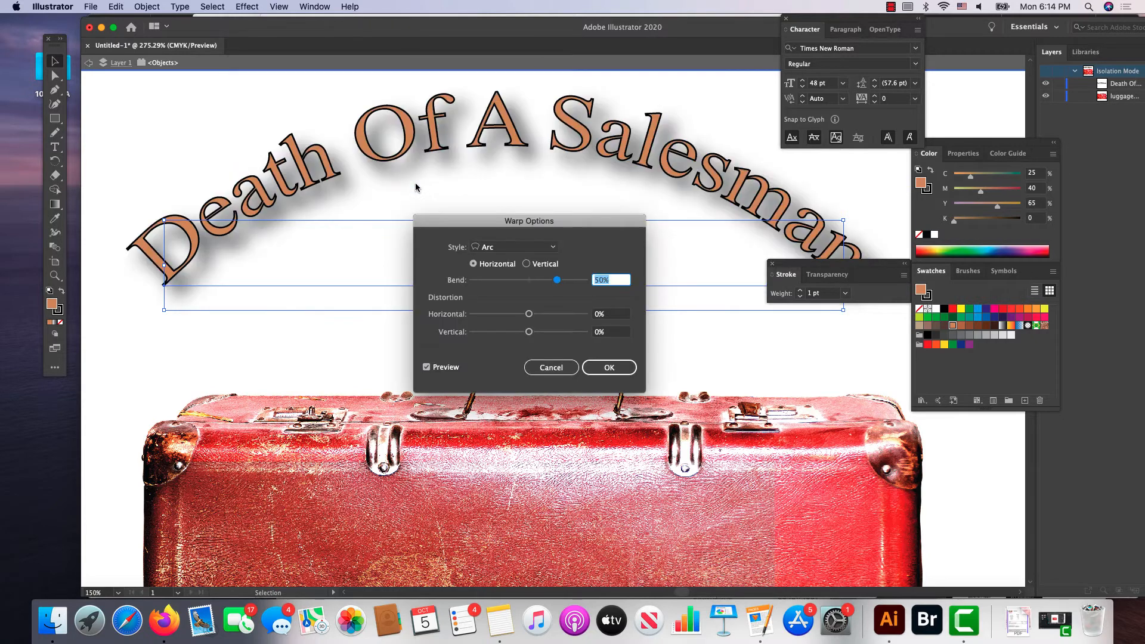
drag(503, 227, 477, 255)
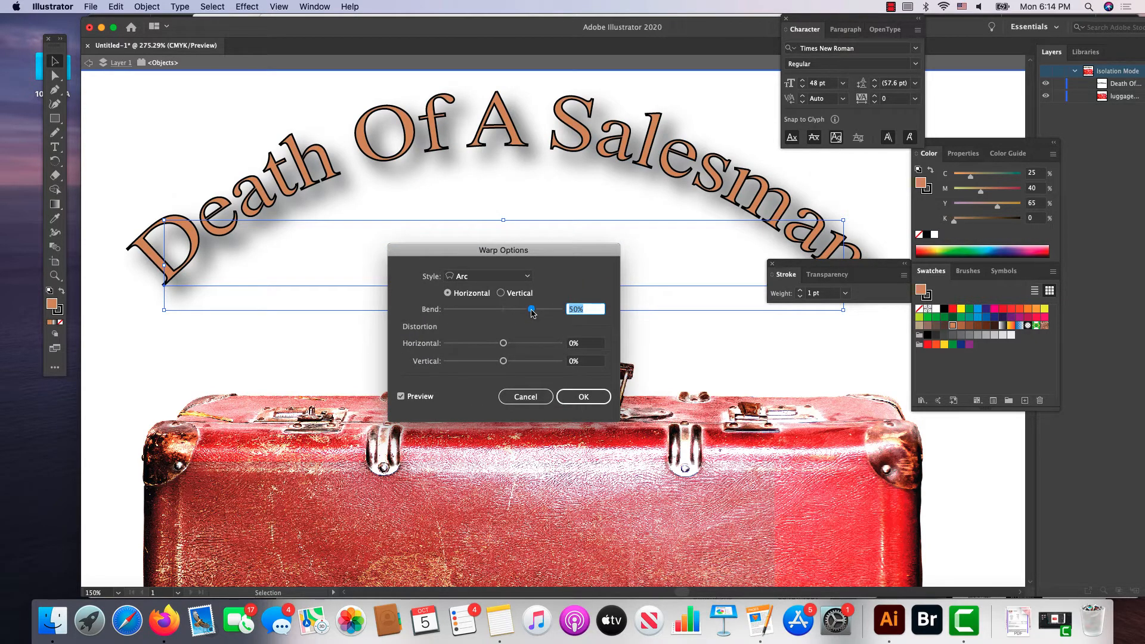
drag(530, 310, 516, 310)
click(401, 396)
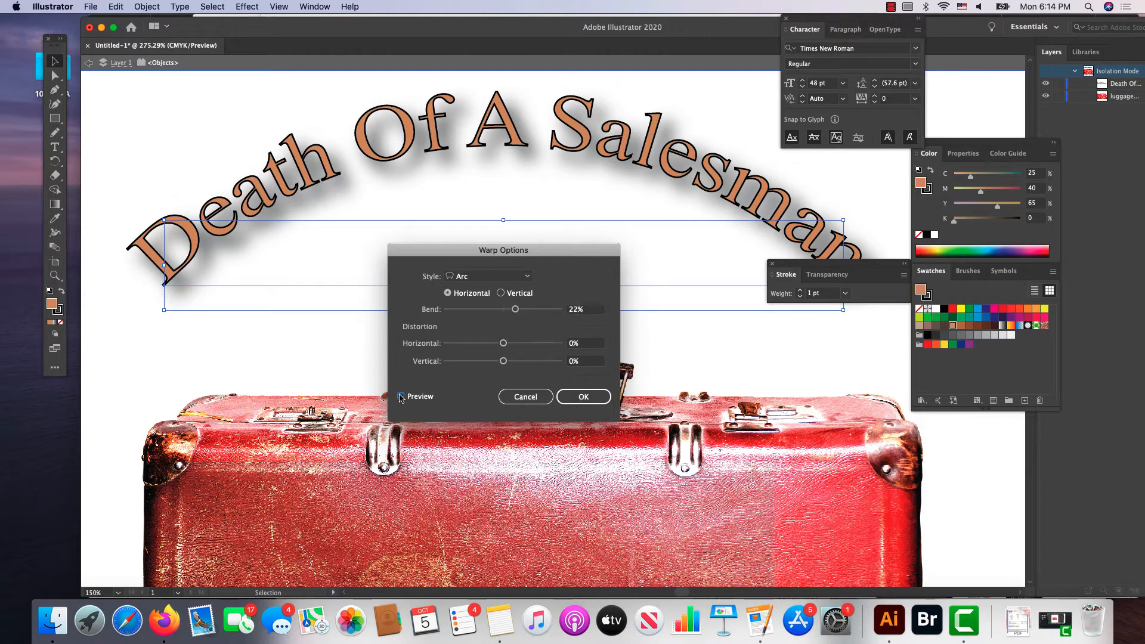
click(401, 397)
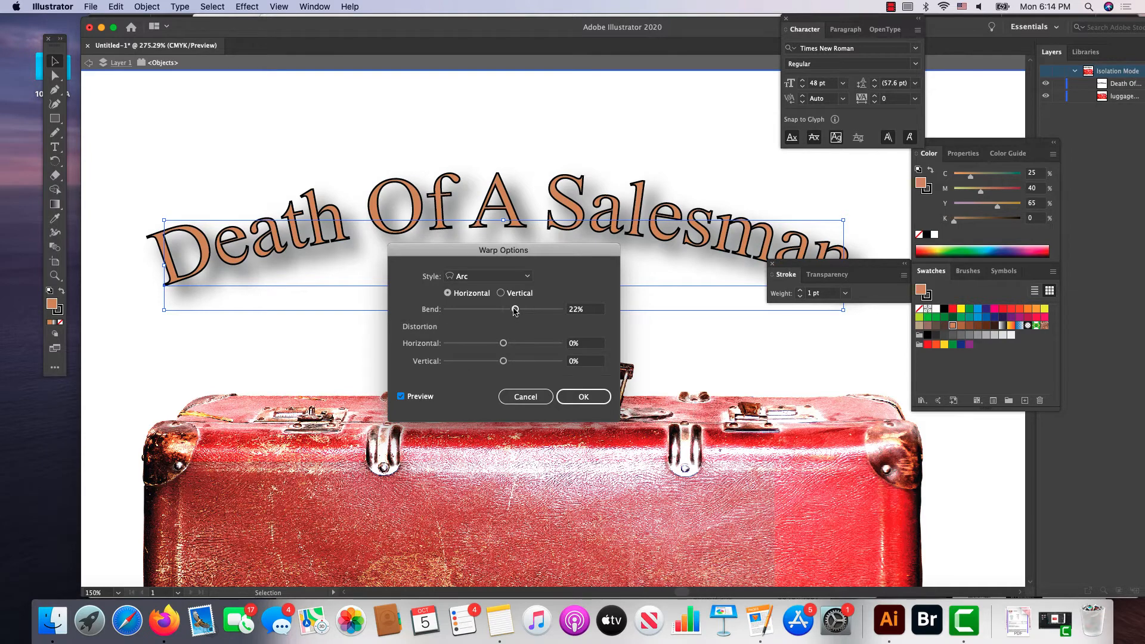
drag(515, 310, 498, 363)
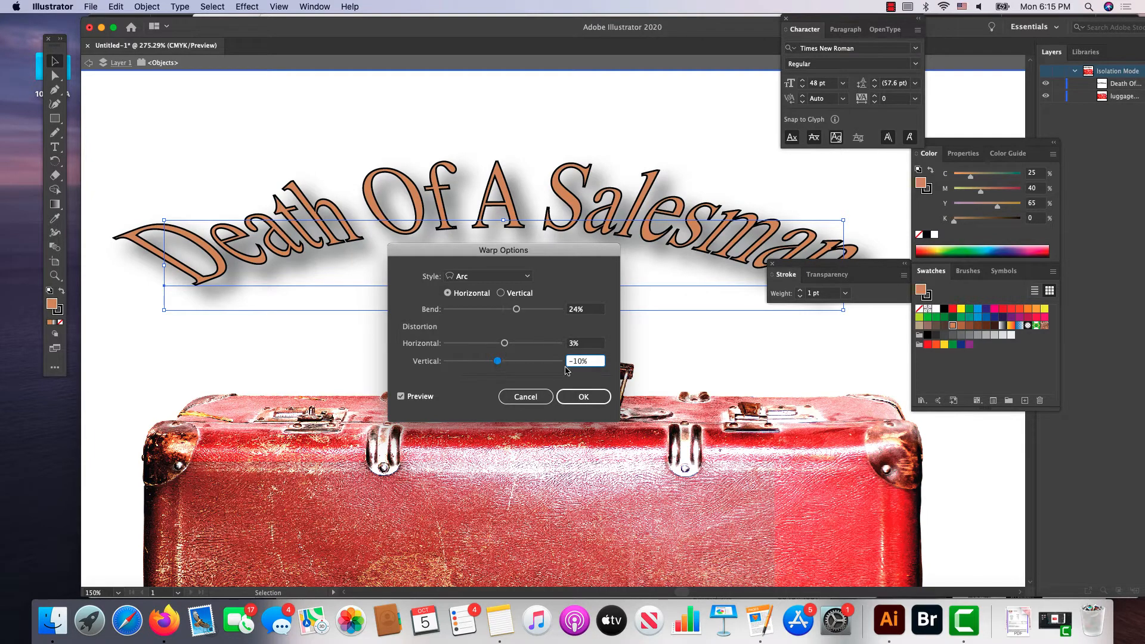
drag(498, 362, 503, 363)
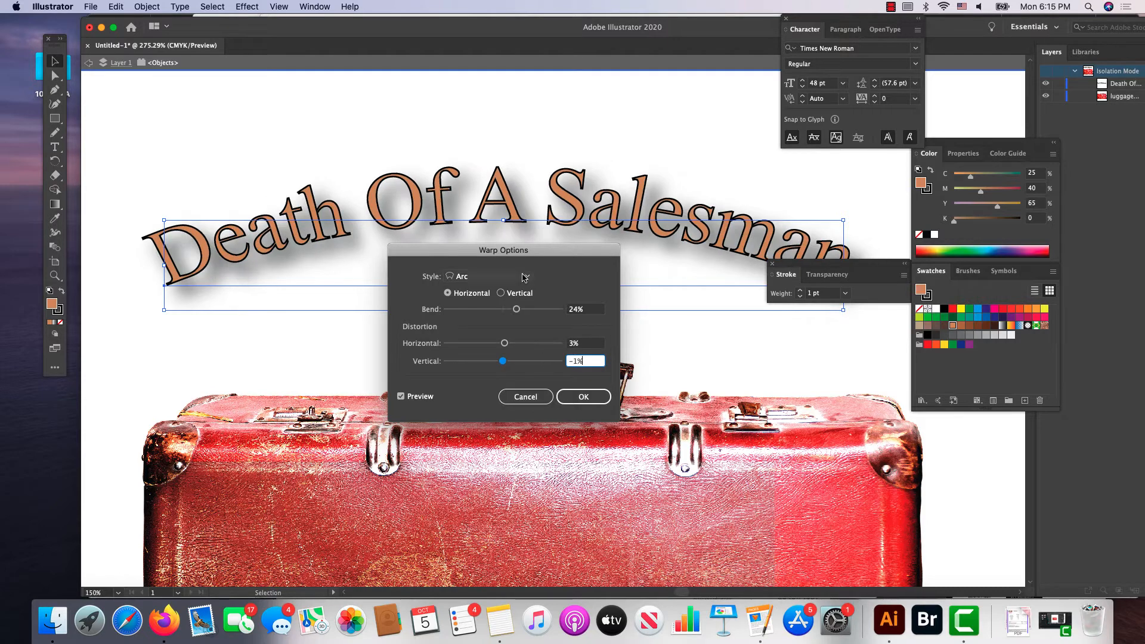
Step: Try the Inflate warp style with -1% bend, -3% horizontal and 22% vertical distortion, and cancel the warp effect
click(524, 277)
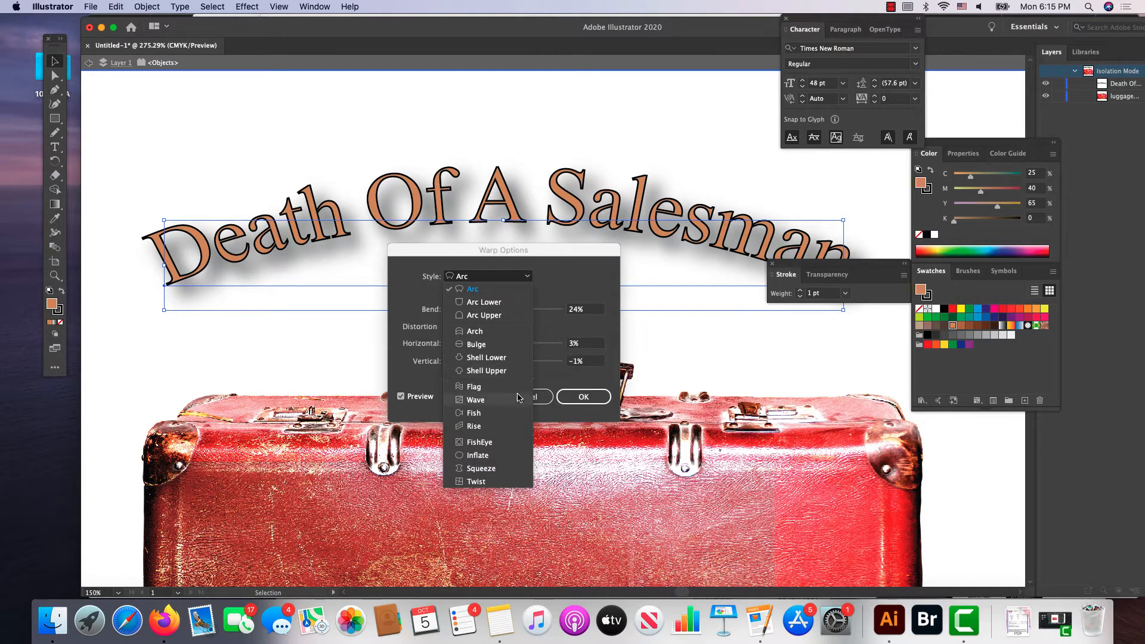
click(516, 457)
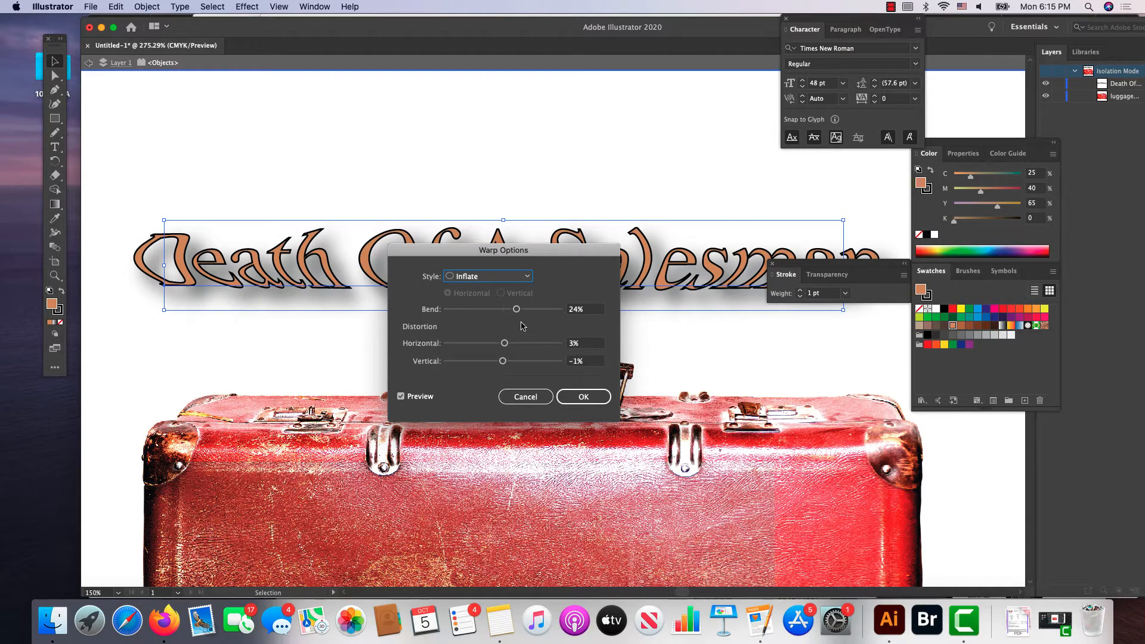
drag(533, 250, 529, 353)
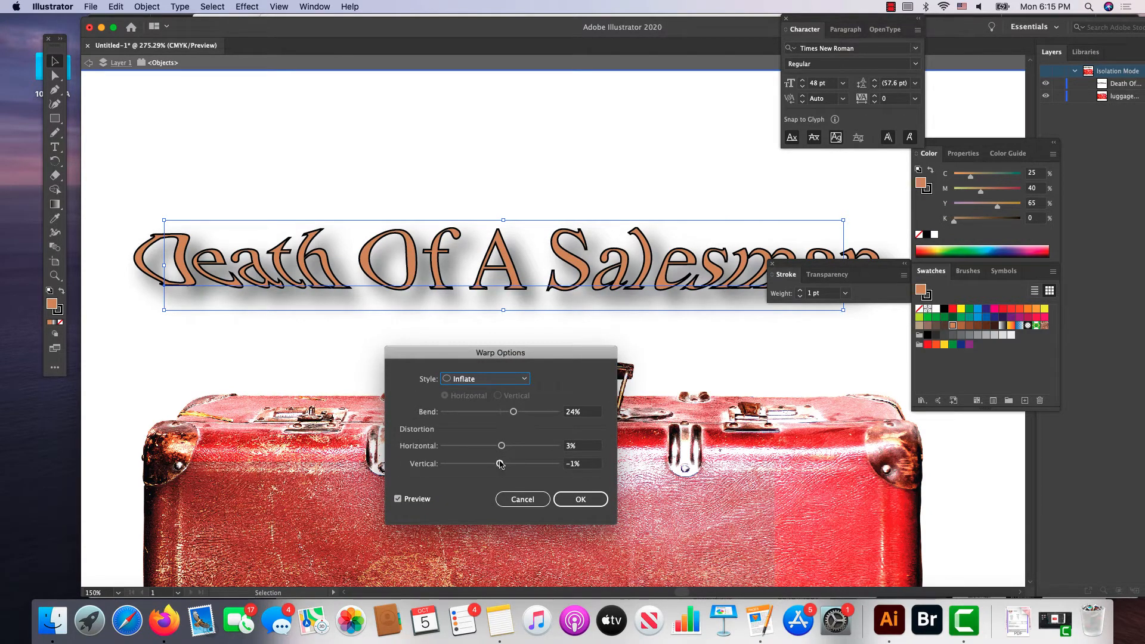
drag(500, 464, 511, 463)
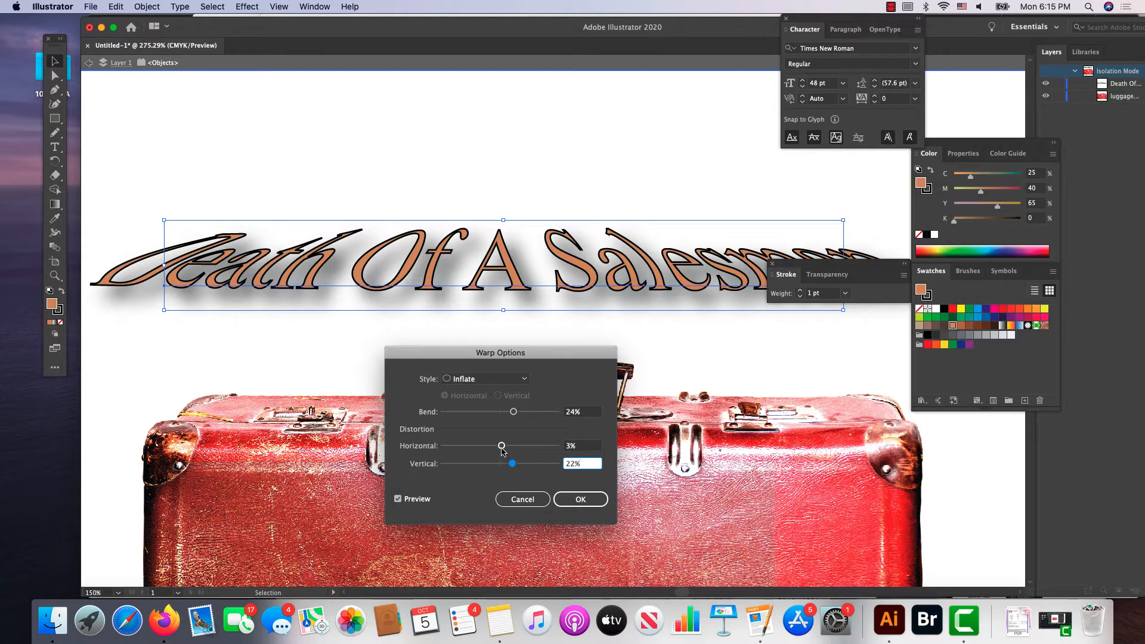
drag(501, 450, 502, 412)
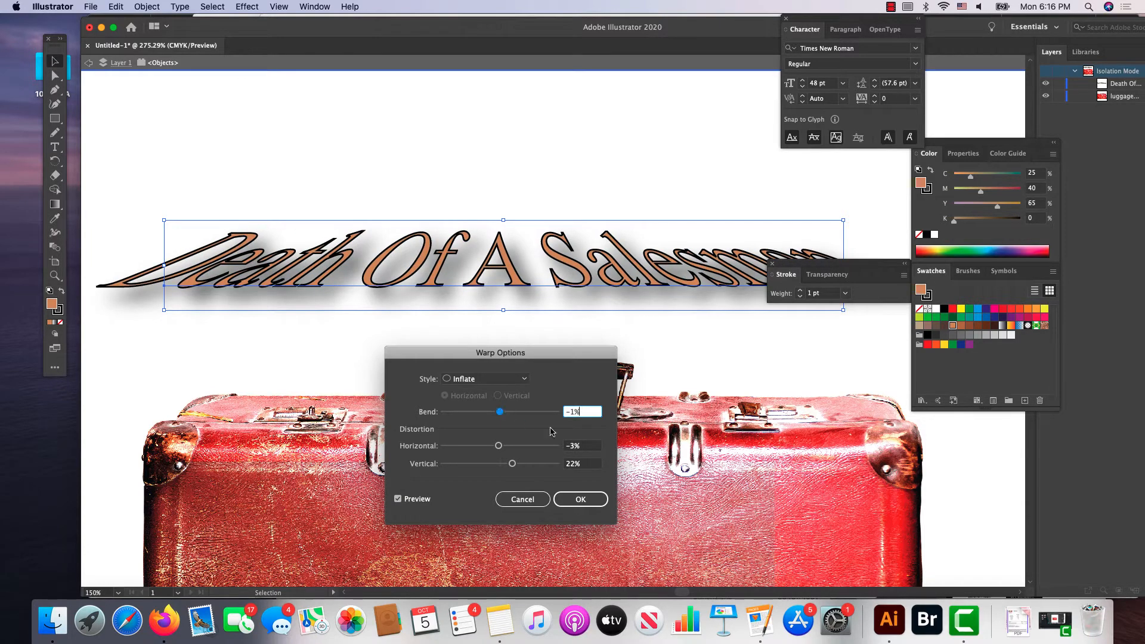
click(534, 498)
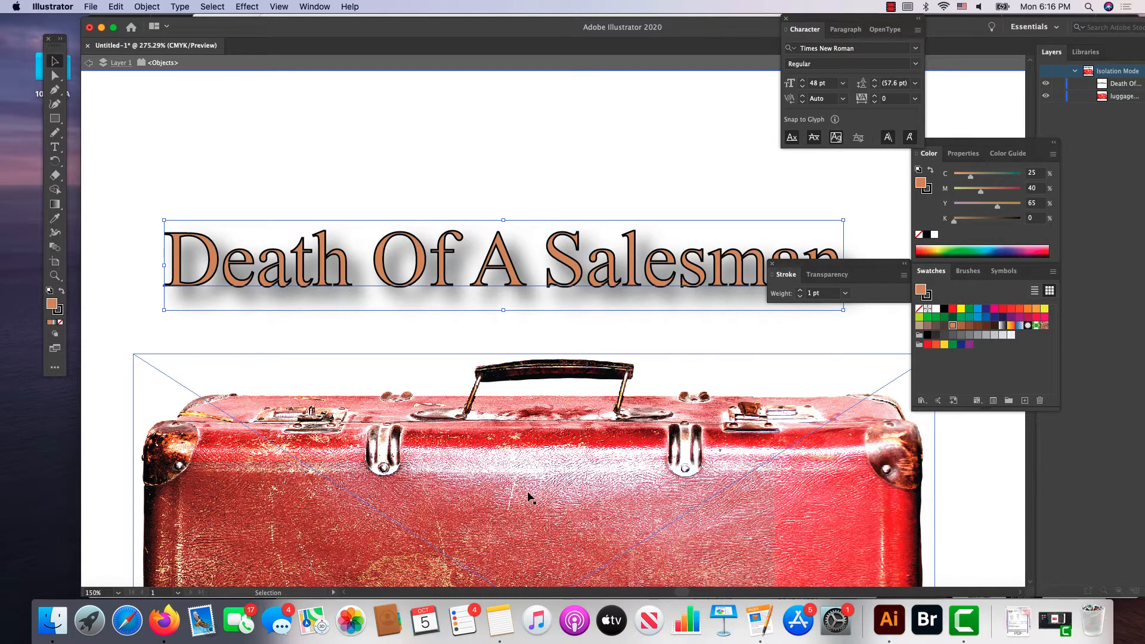
click(248, 6)
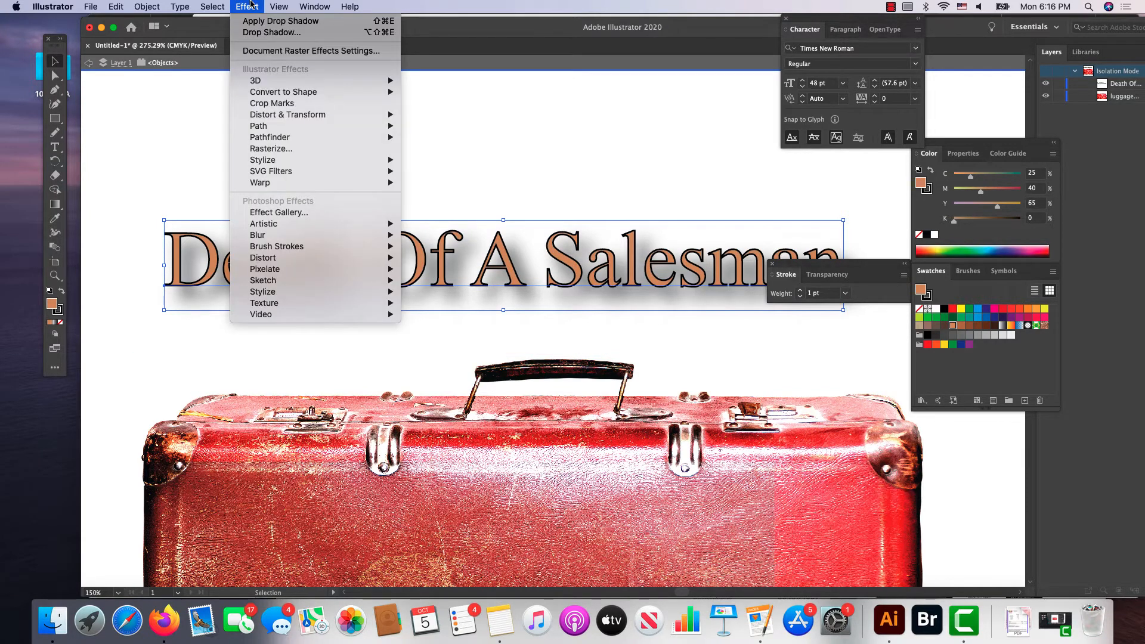
mouse_move(282, 176)
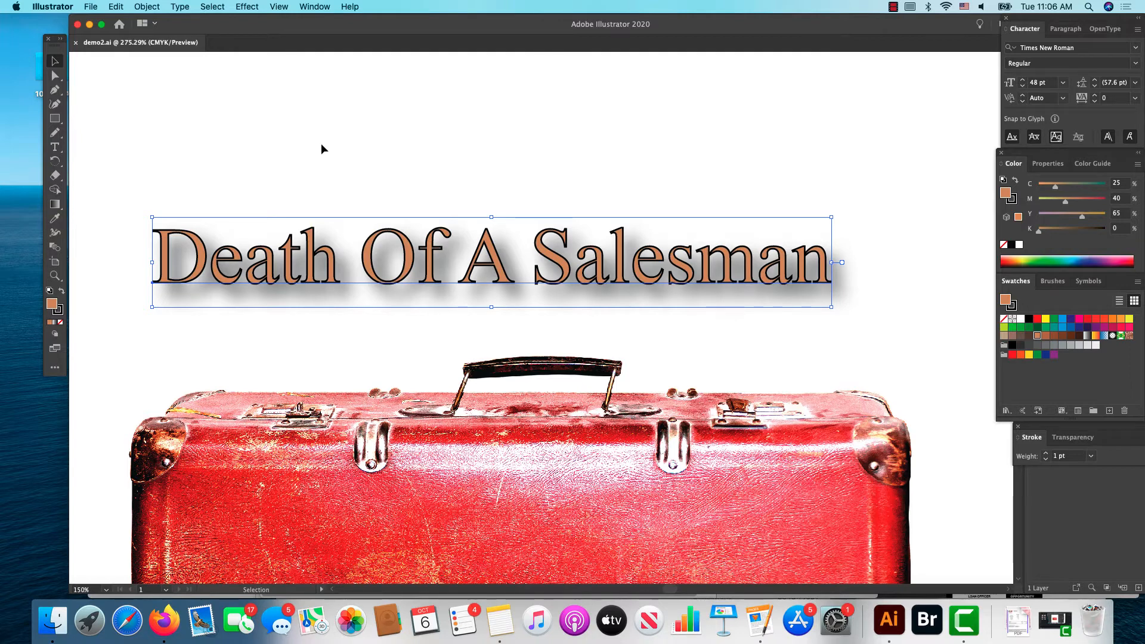
Step: Change the title's font to Arial Black and shift the title left so it sits centred above the suitcase
scroll(277, 334, up, 1)
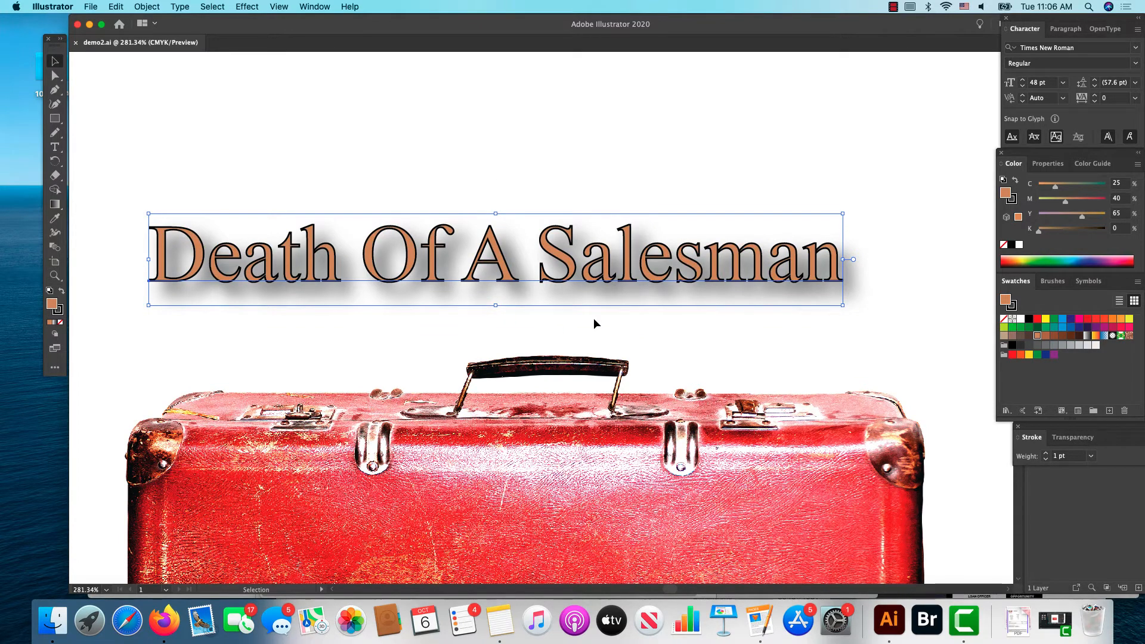
scroll(763, 289, left, 1)
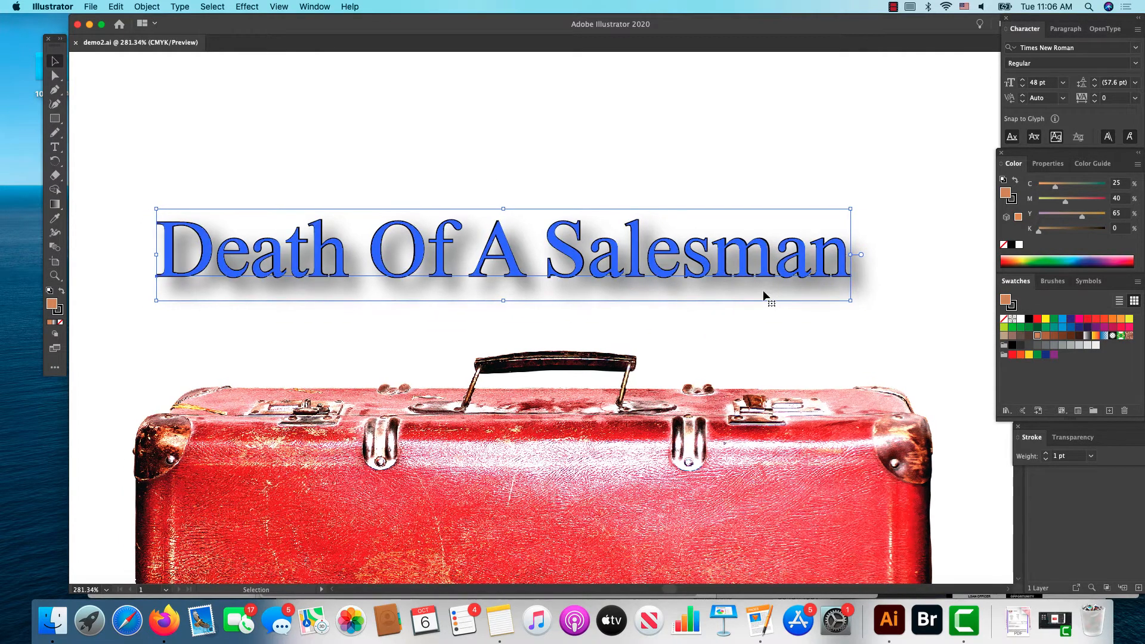
click(1136, 50)
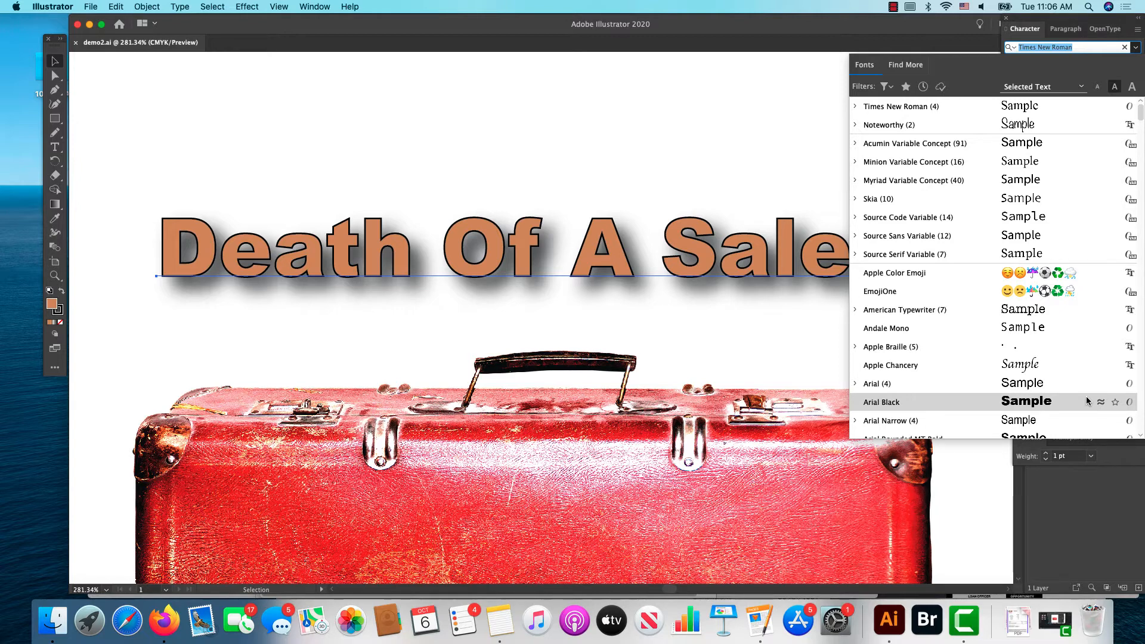
click(1086, 396)
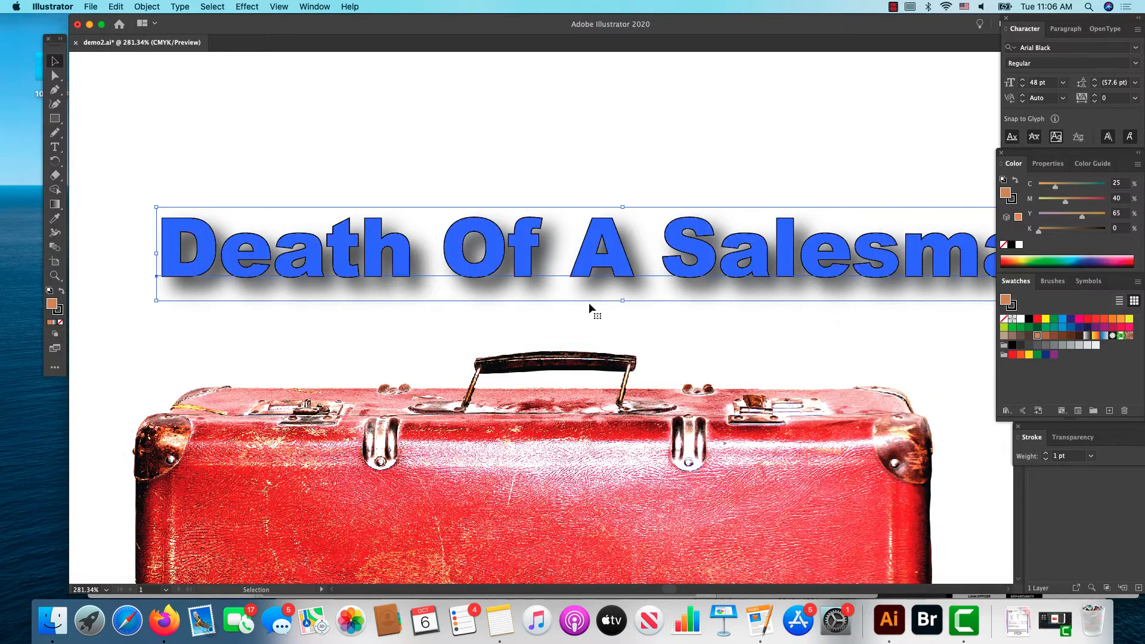
drag(529, 267, 444, 258)
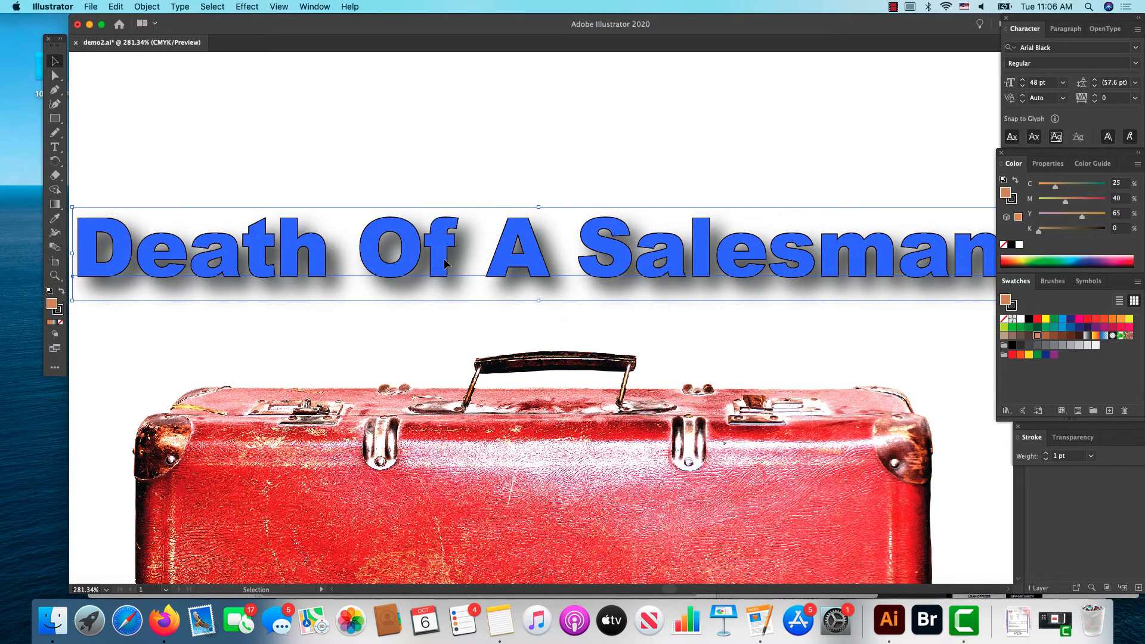
click(438, 313)
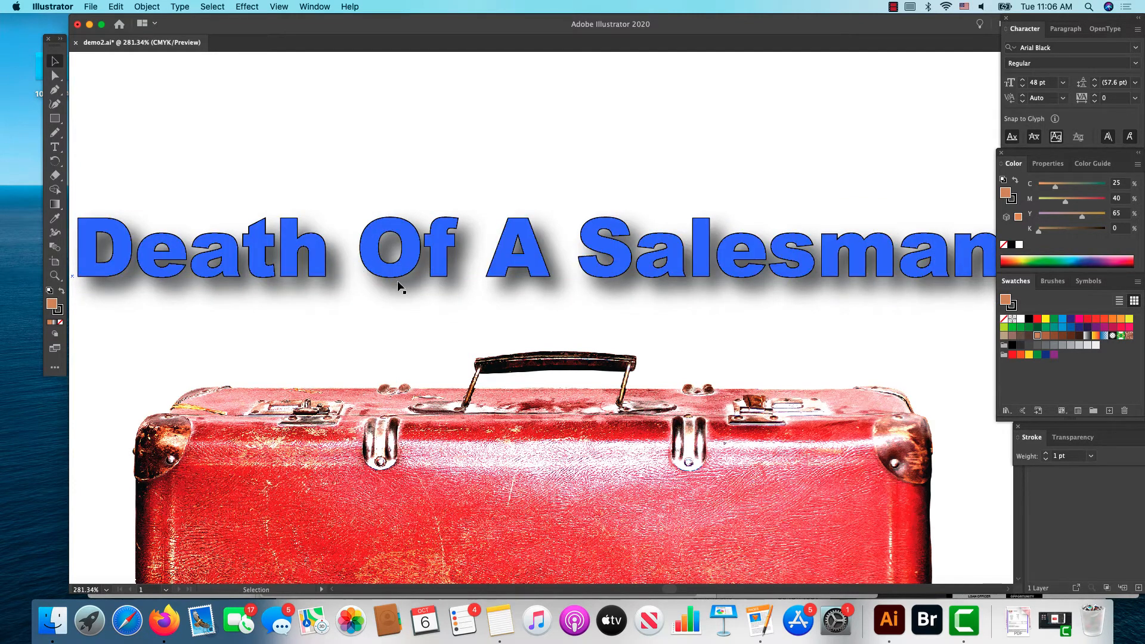
Step: Make an envelope distortion with warp on the title, using the Arc style, horizontal, with 50% bend and no distortion
click(149, 6)
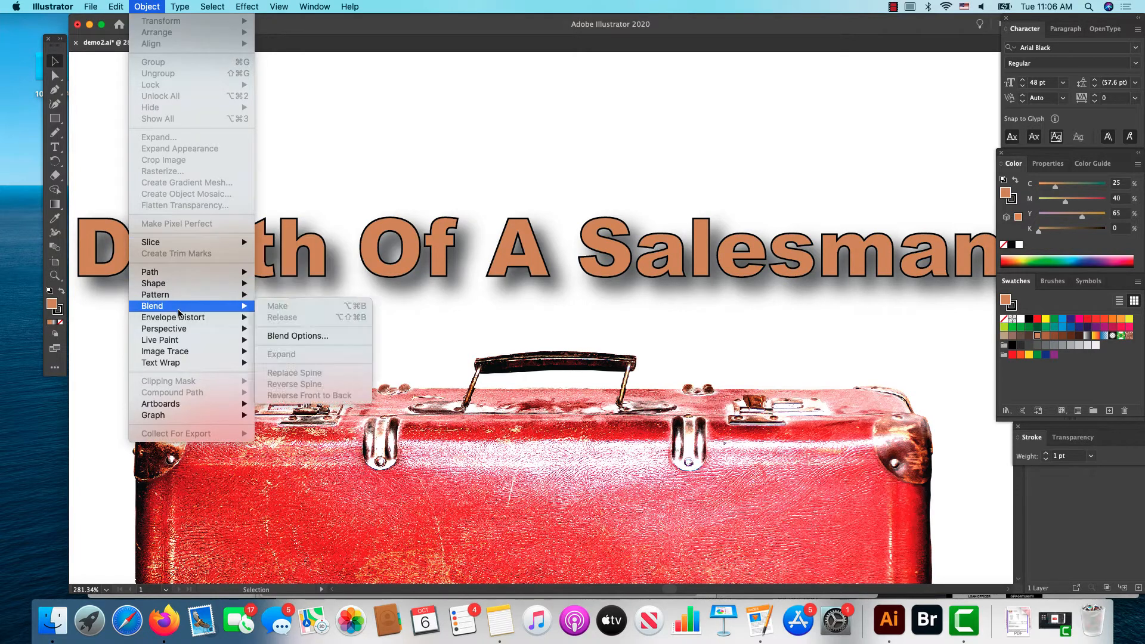
mouse_move(181, 319)
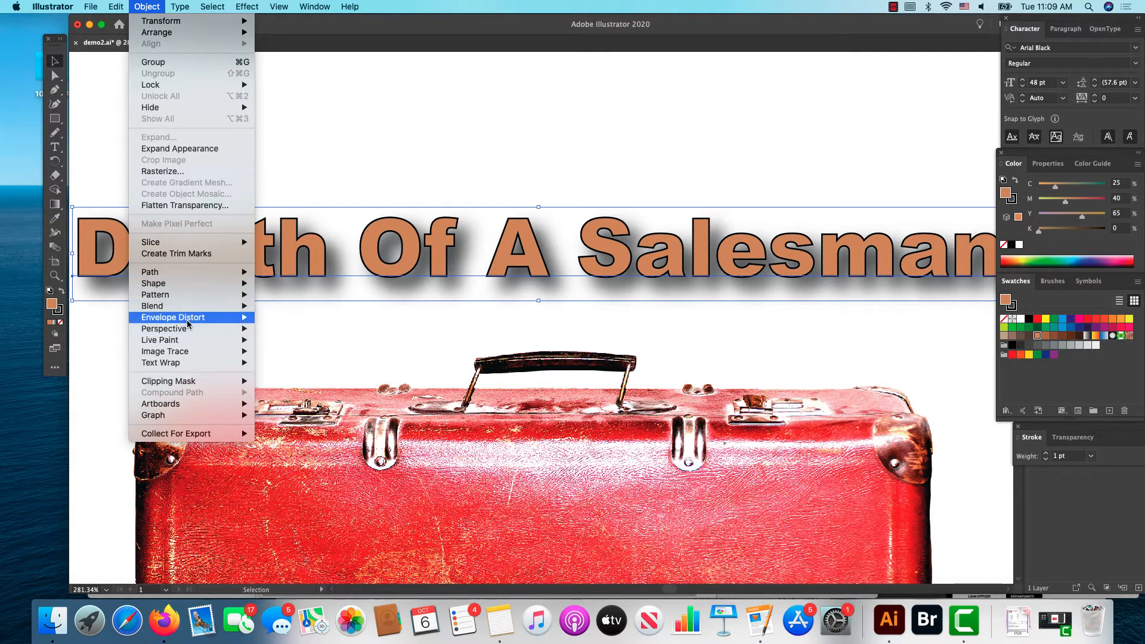
mouse_move(186, 322)
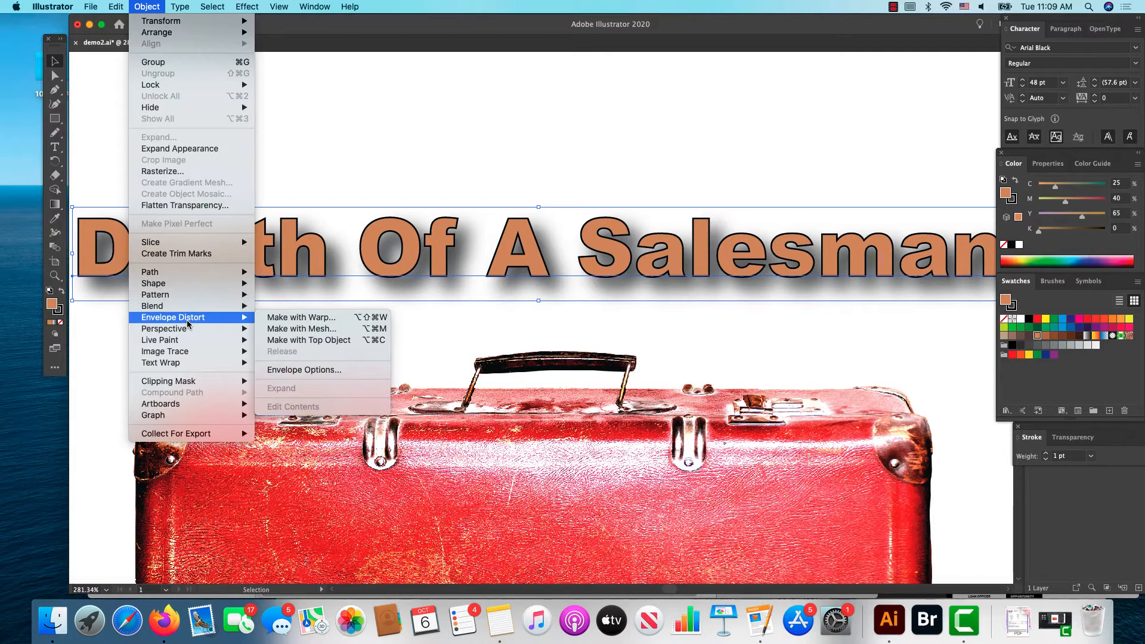
click(288, 320)
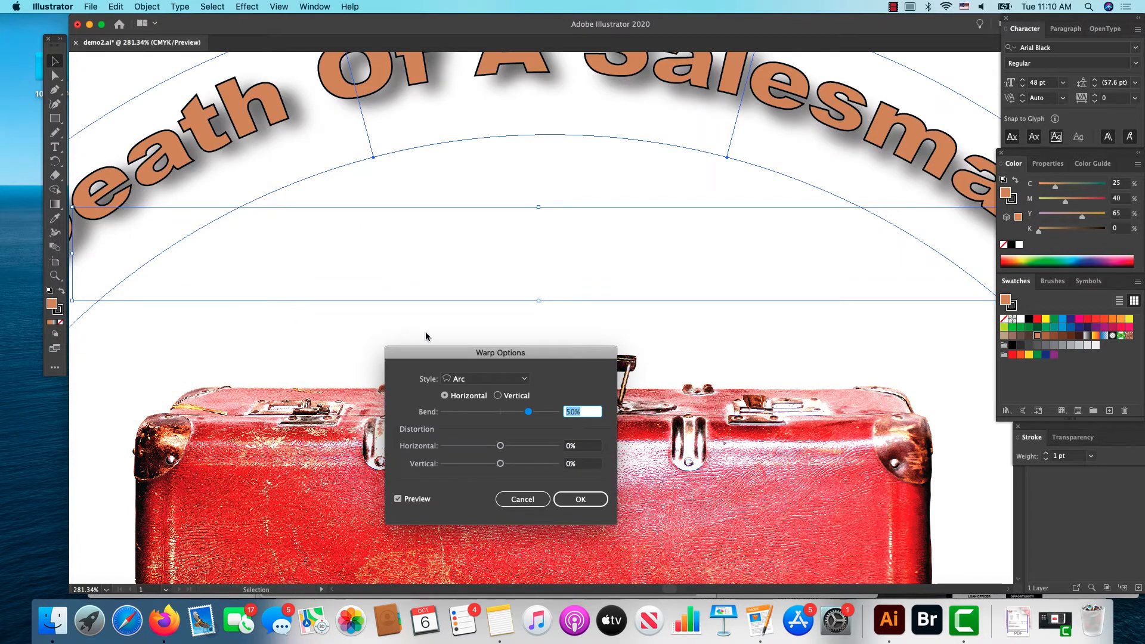
drag(463, 358, 415, 213)
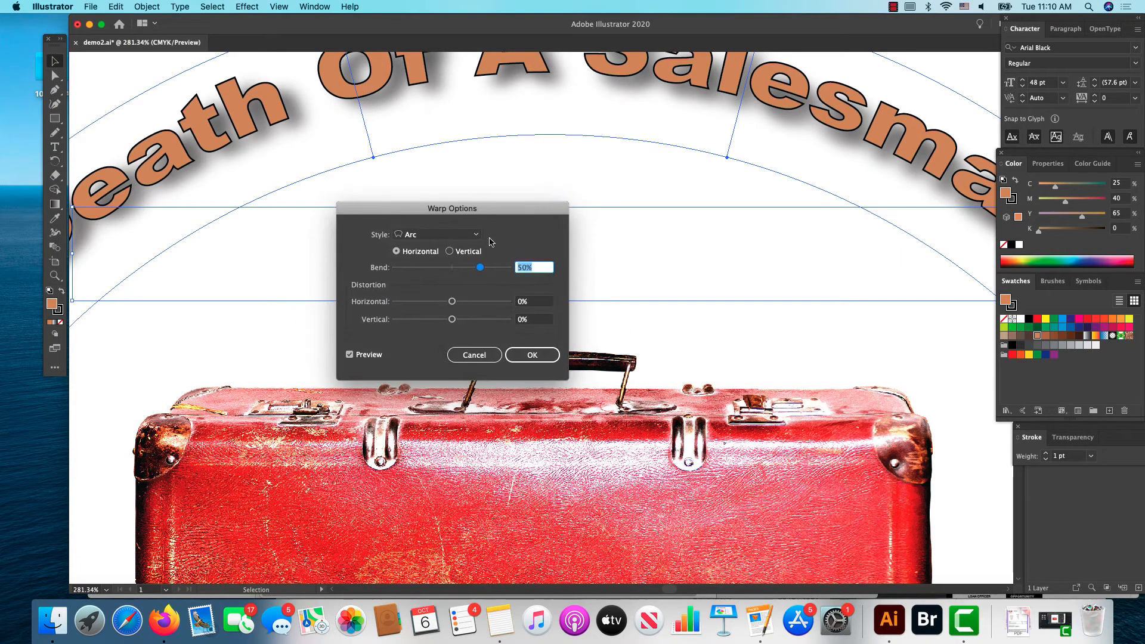
click(438, 235)
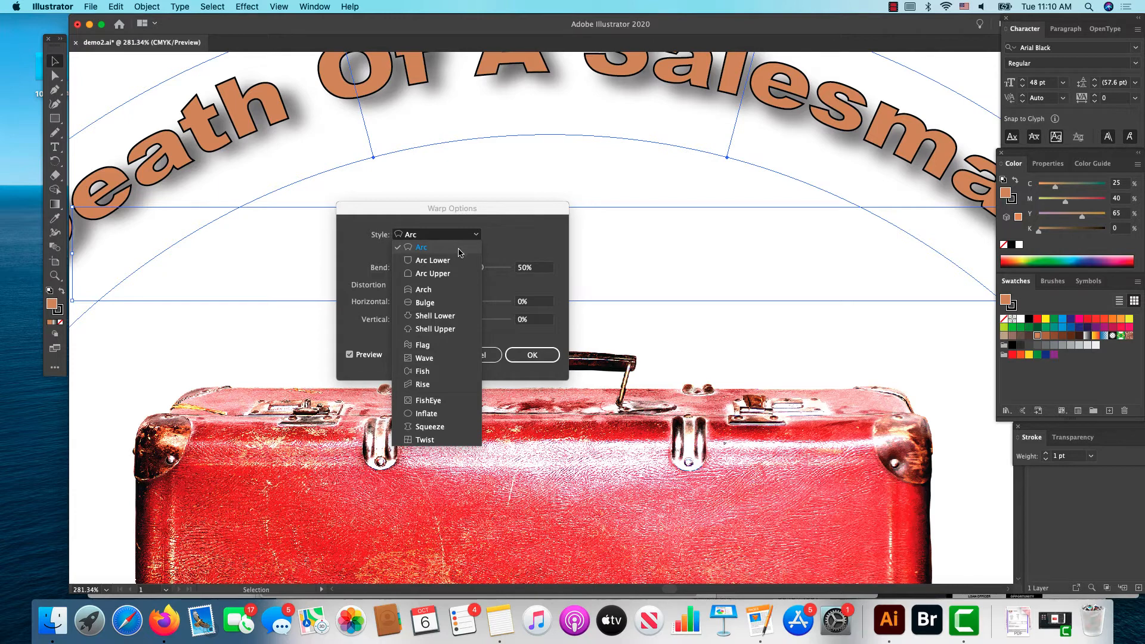
click(534, 216)
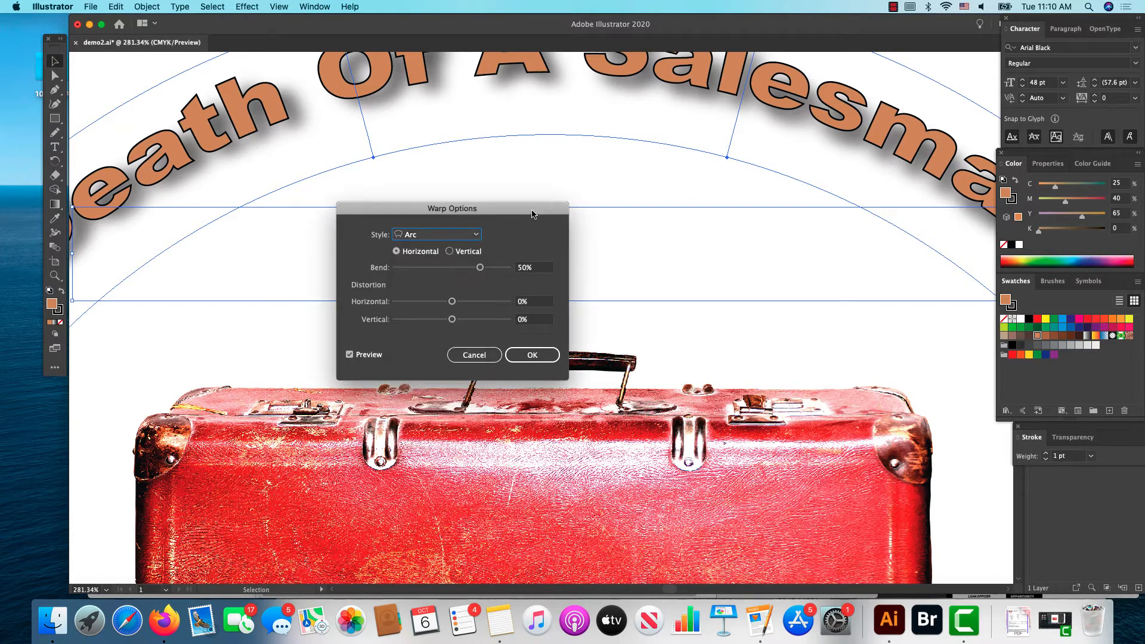
click(532, 356)
click(538, 363)
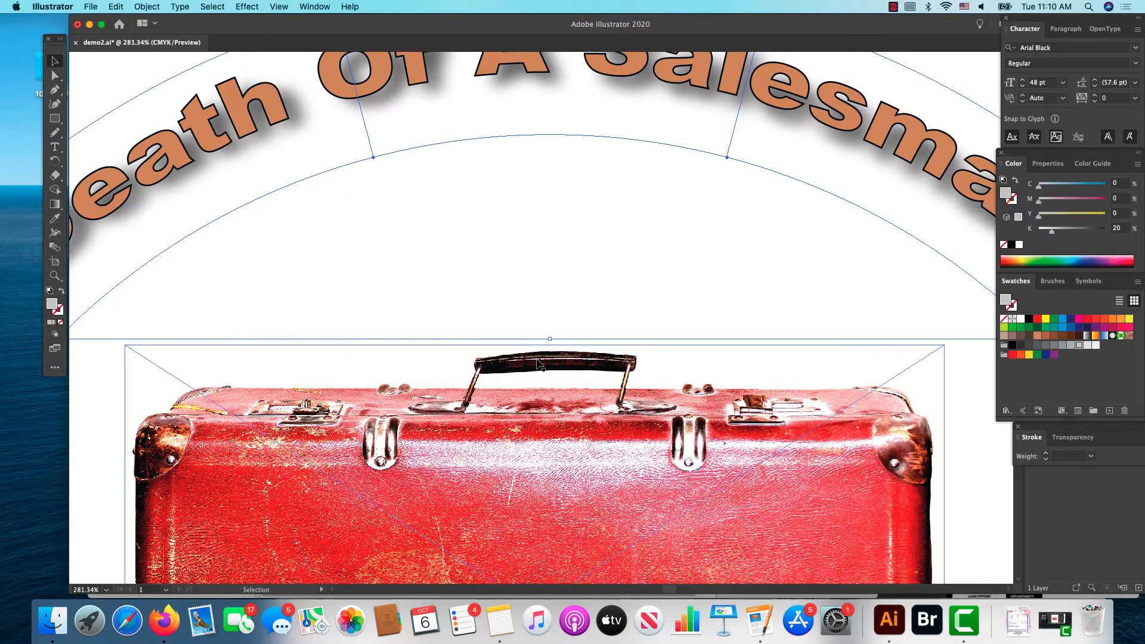
click(470, 178)
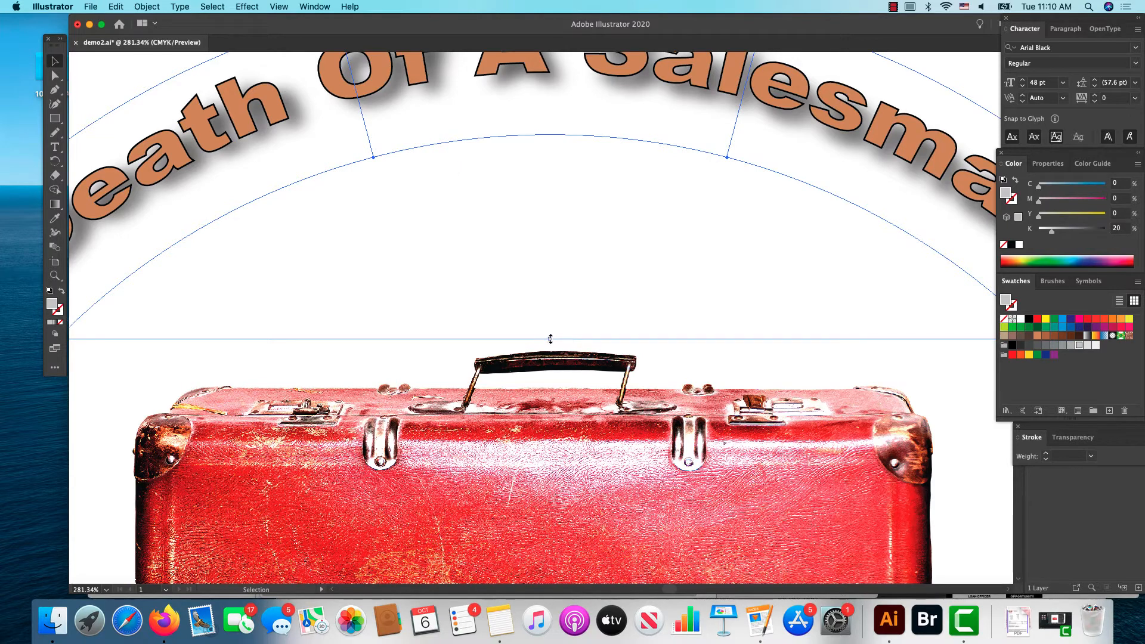
Step: Reshape the title's arc envelope by pulling its lower anchor below "Of" downward and its upper-right corner anchor outward
click(282, 6)
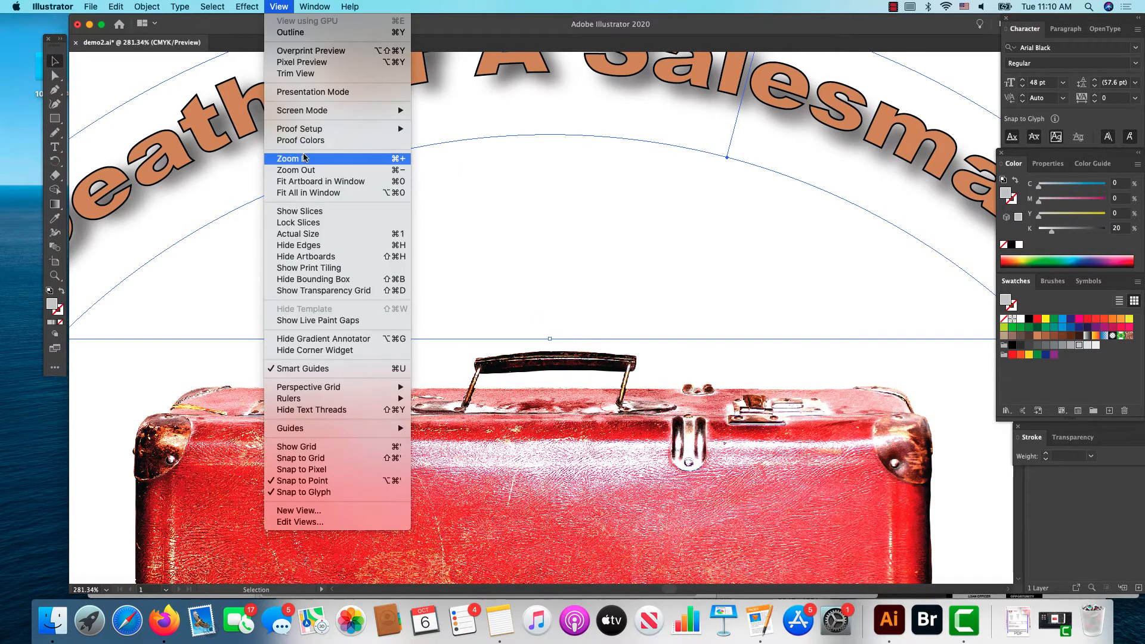
click(306, 170)
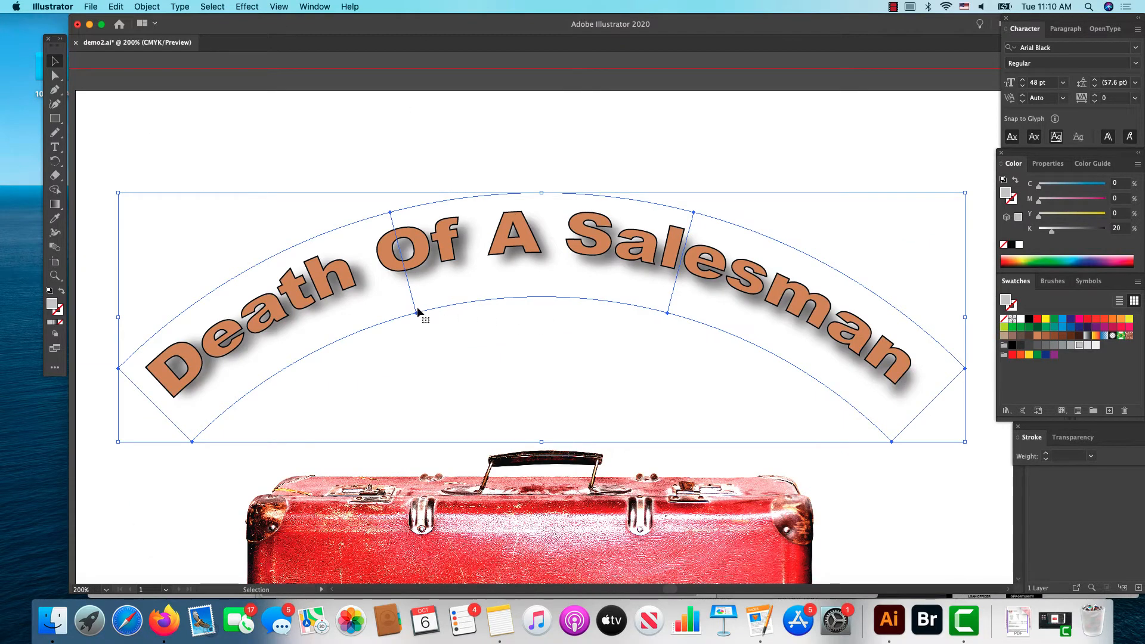
click(55, 76)
click(417, 313)
drag(416, 313, 426, 357)
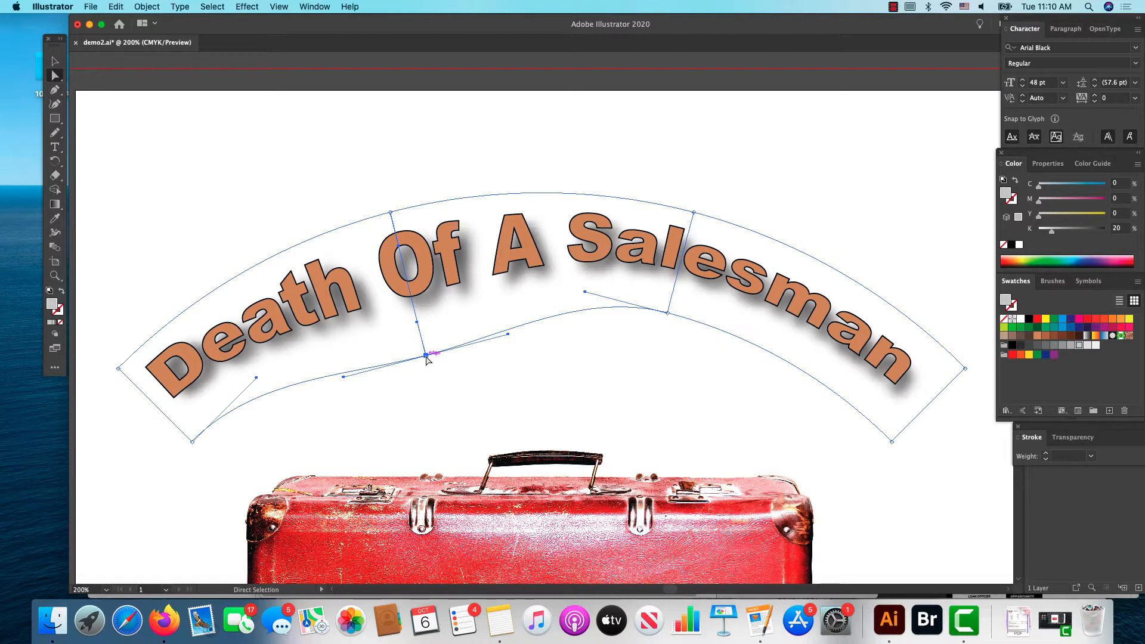
scroll(415, 361, right, 1)
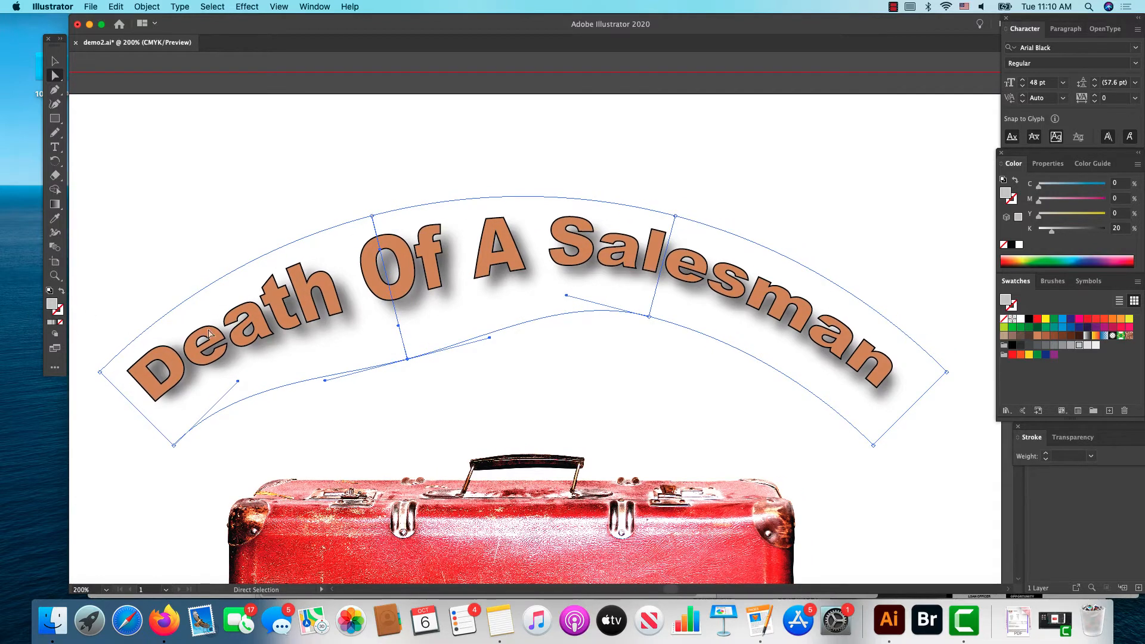
drag(407, 358, 413, 382)
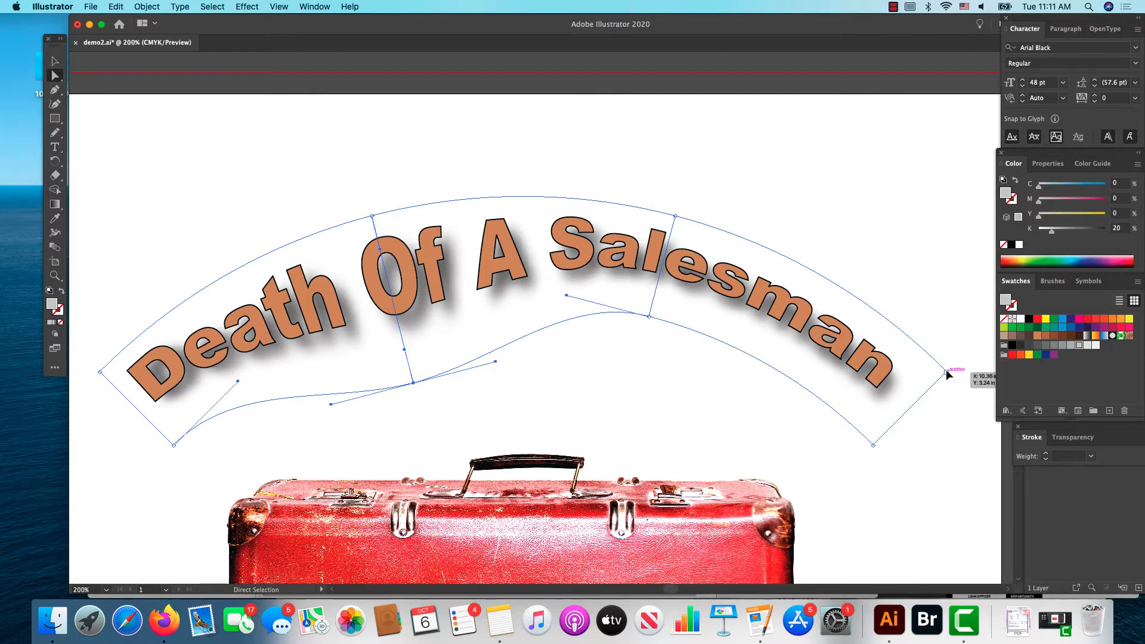
drag(947, 373, 989, 344)
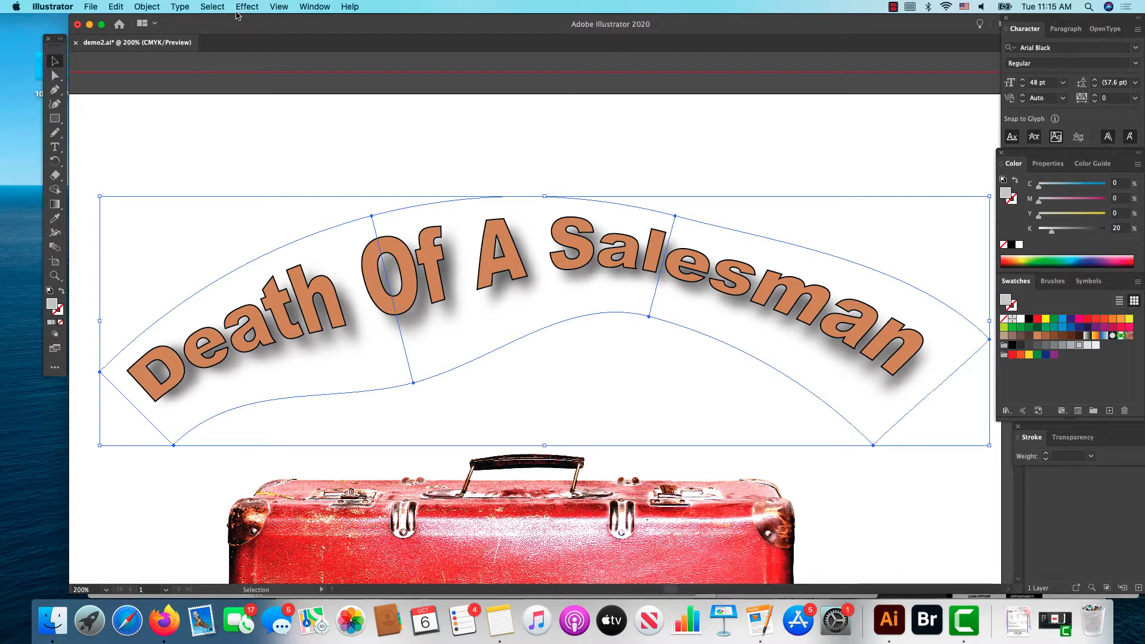
Step: Reset the title's envelope with a mesh of 2 rows and 6 columns, maintaining the envelope shape
click(149, 8)
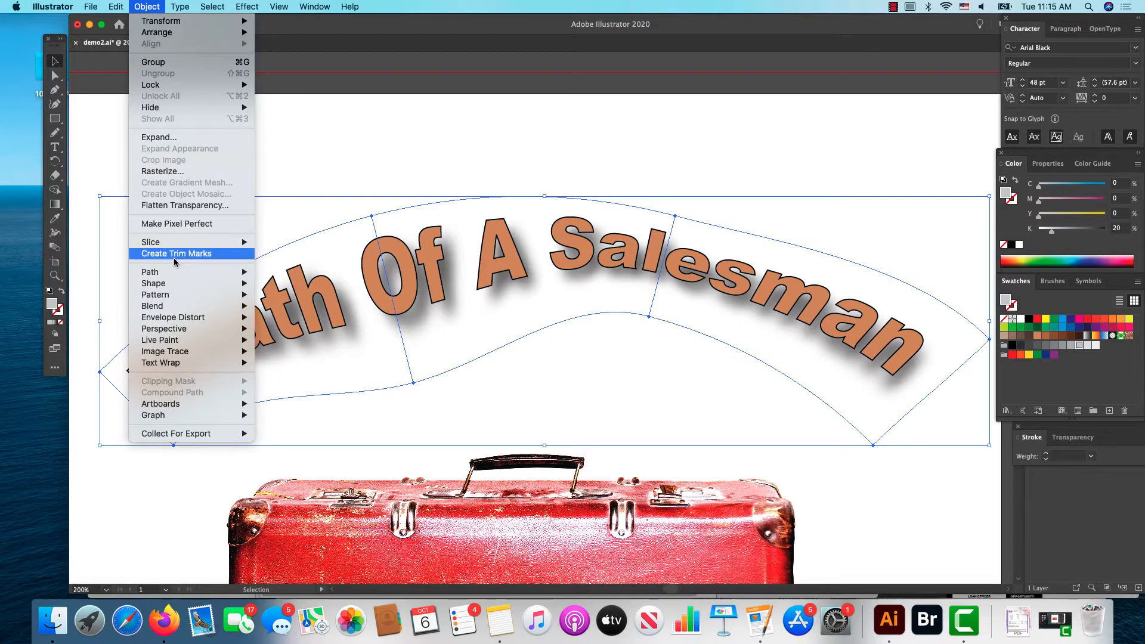
mouse_move(179, 312)
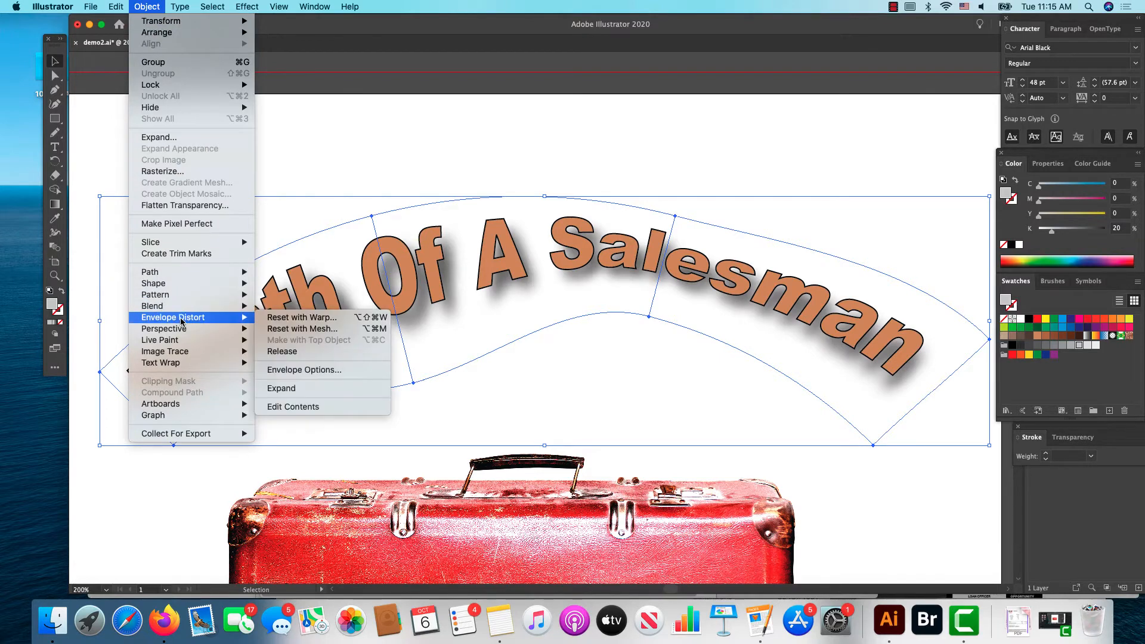
click(264, 332)
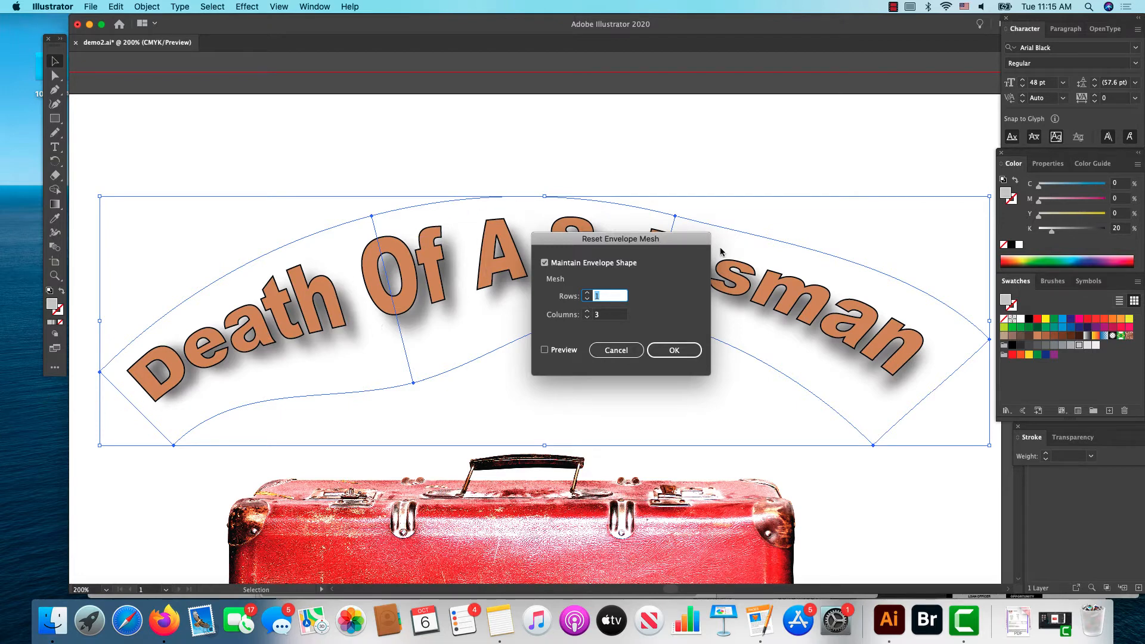
click(587, 294)
click(545, 351)
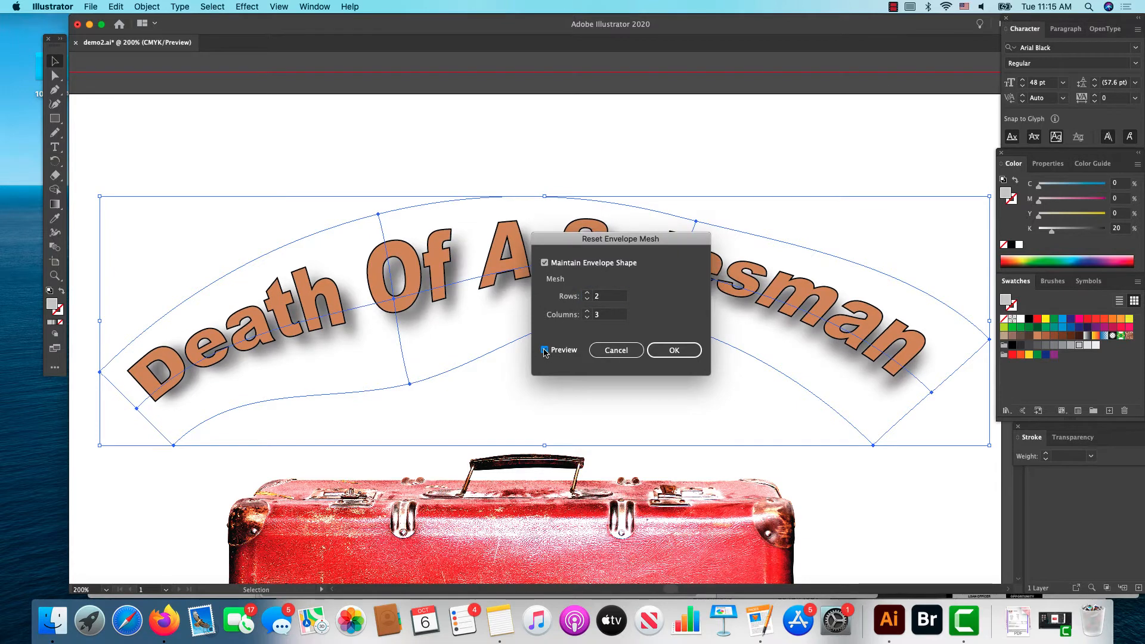
click(588, 312)
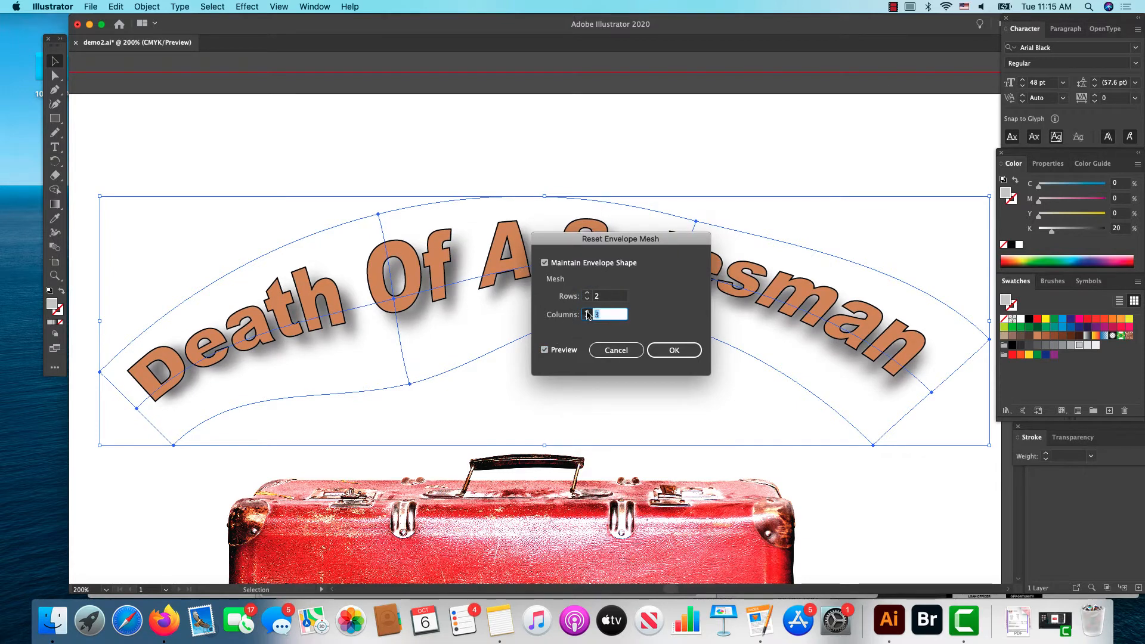
click(587, 311)
click(586, 311)
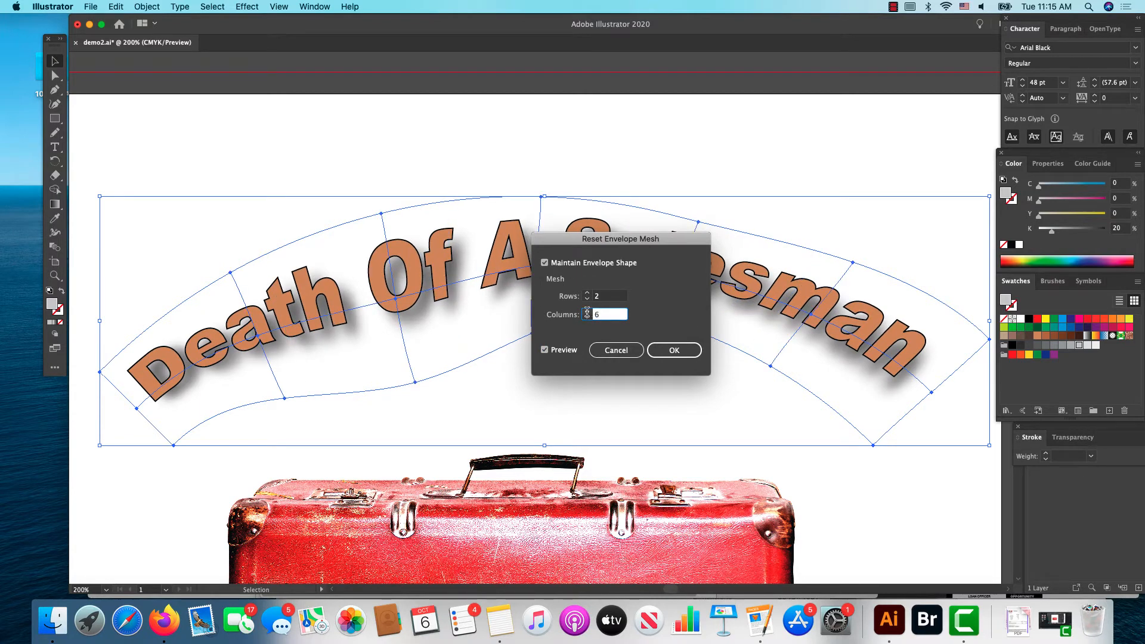
click(664, 350)
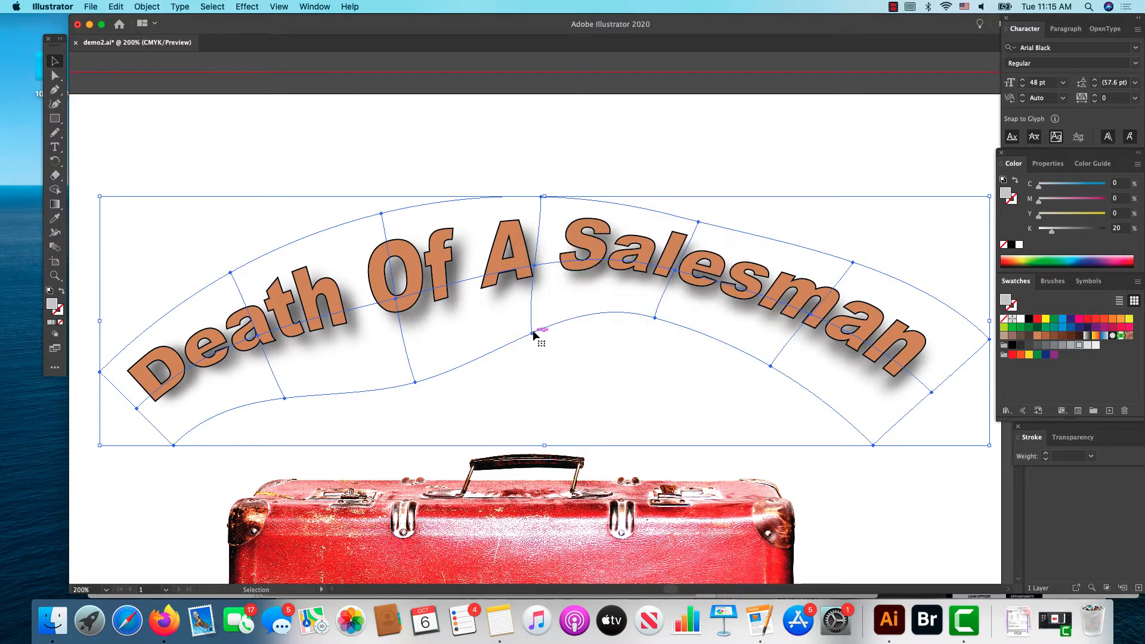
Step: Raise the bottom and top mesh anchors between "A" and "Salesman" to stretch the title's middle into a peak
click(55, 75)
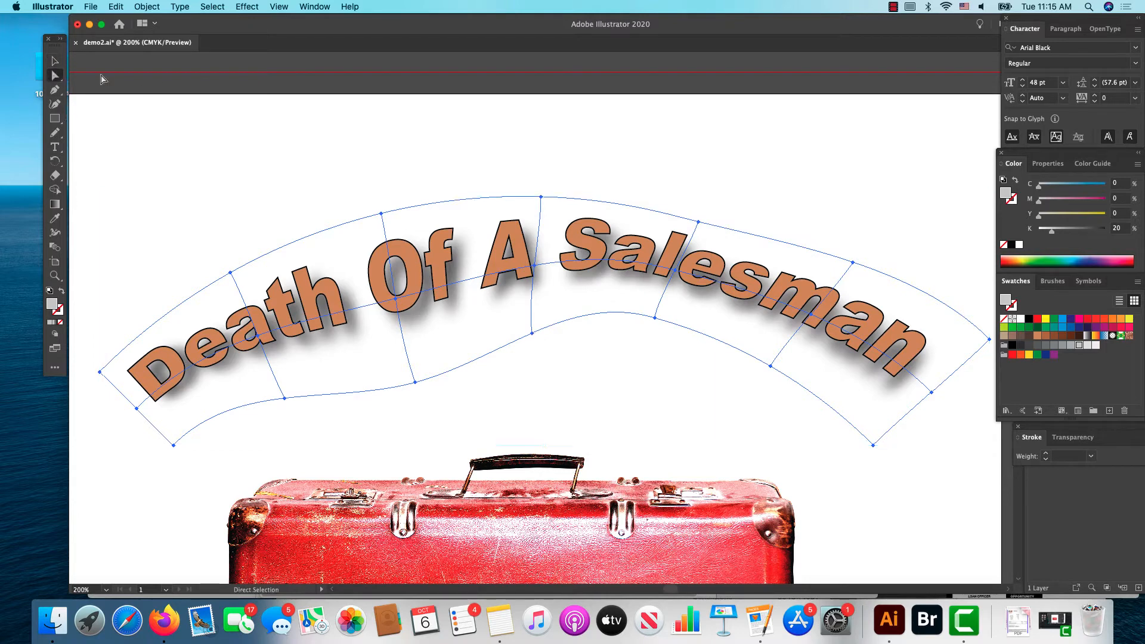
click(532, 334)
click(535, 349)
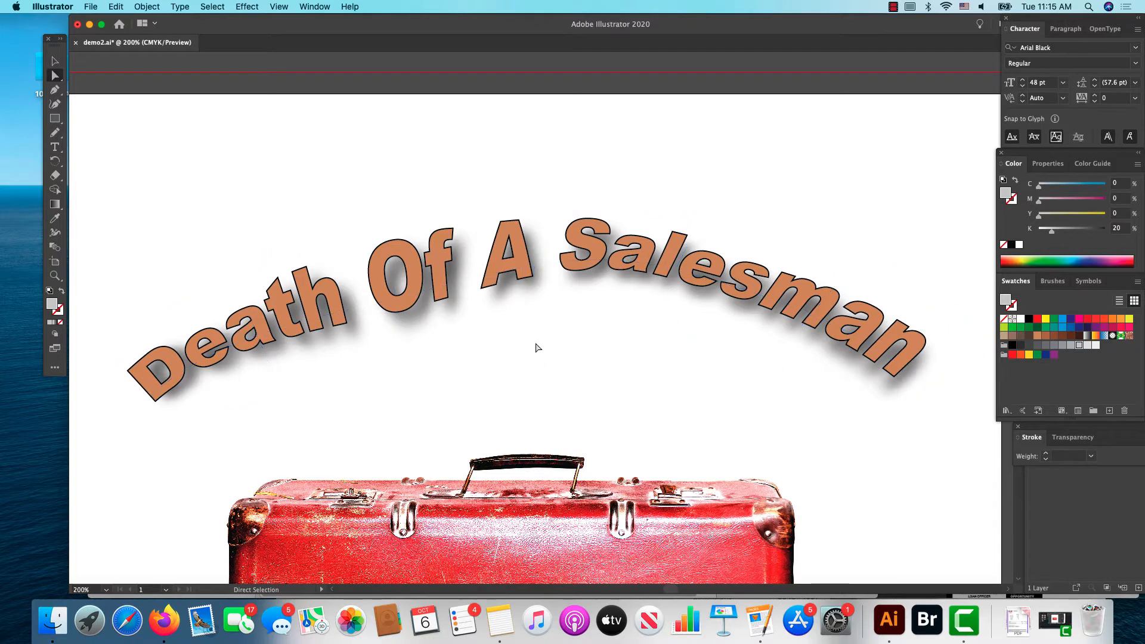
click(531, 332)
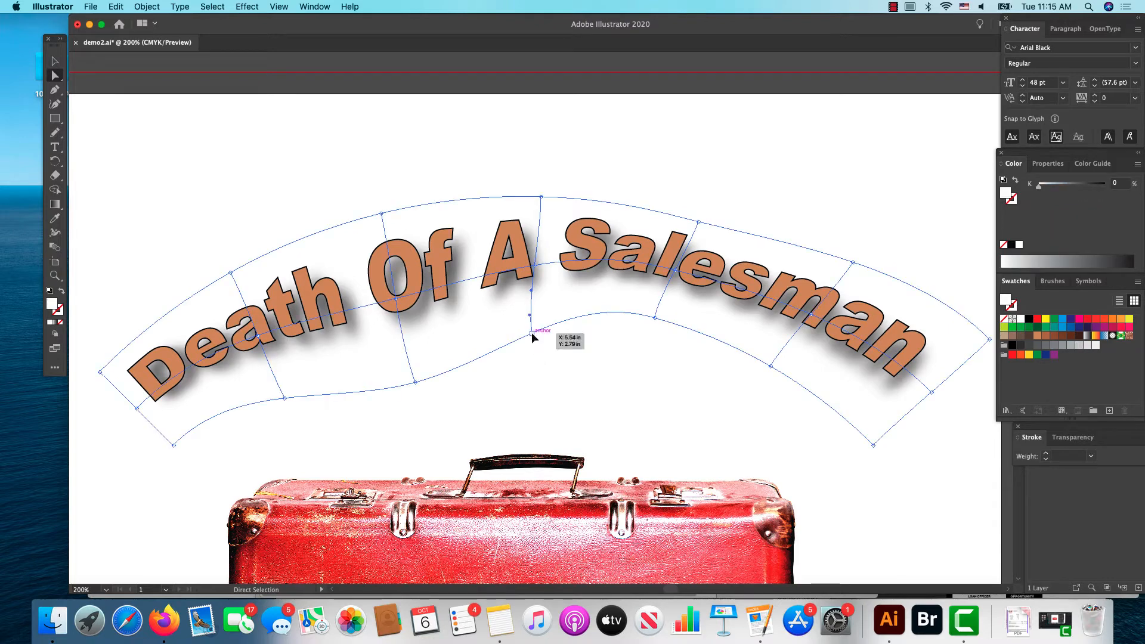
drag(531, 331, 536, 301)
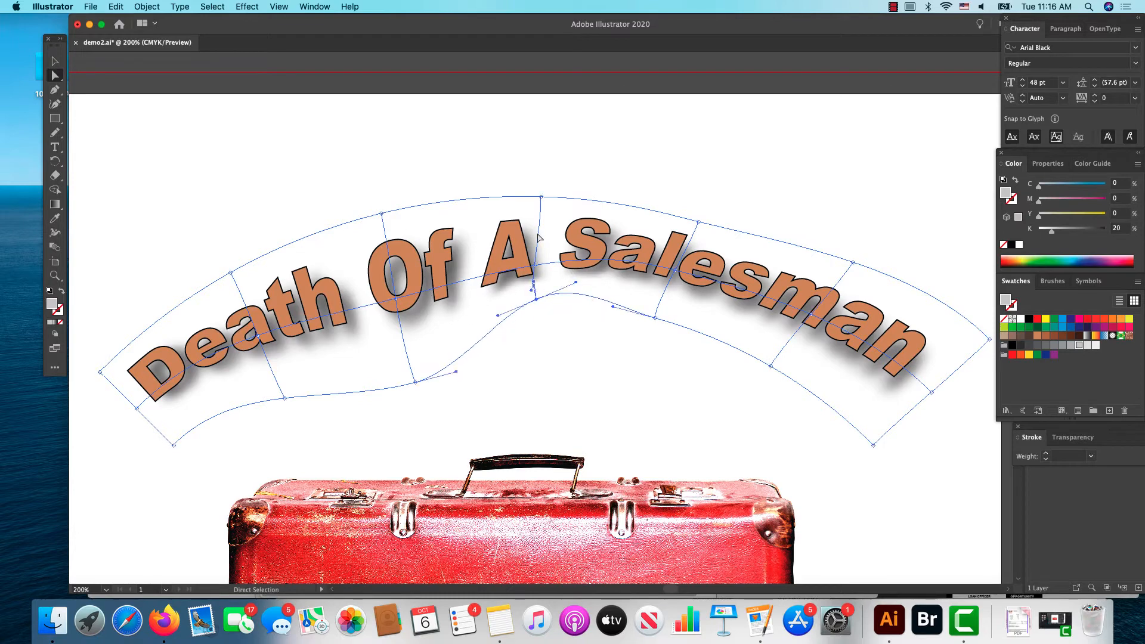
drag(541, 197, 541, 161)
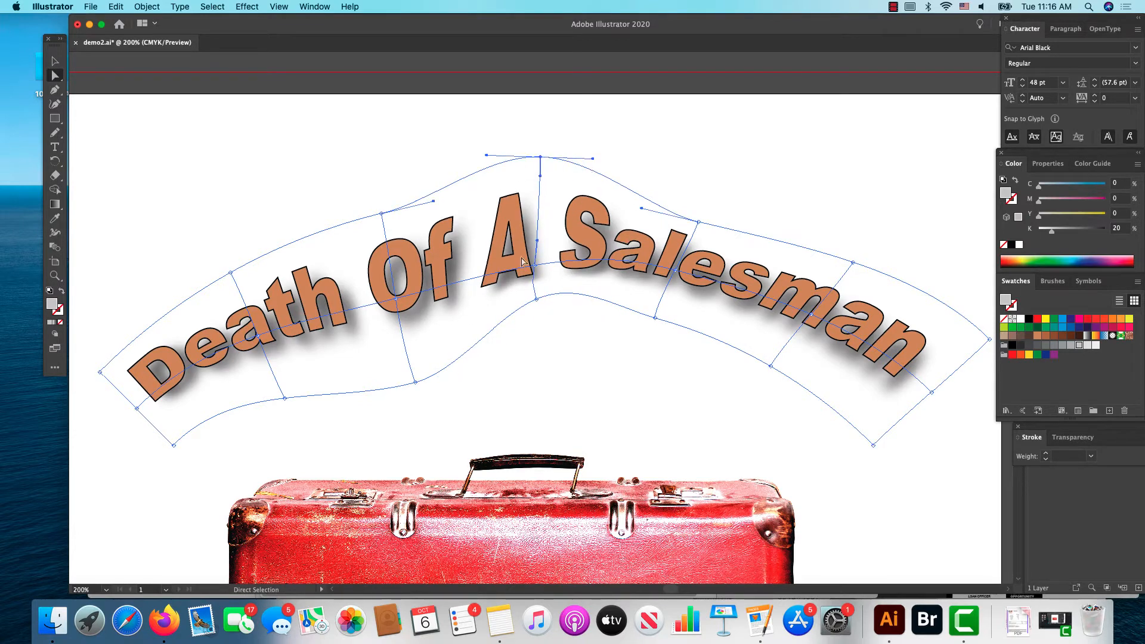
drag(536, 299, 536, 294)
drag(540, 157, 538, 143)
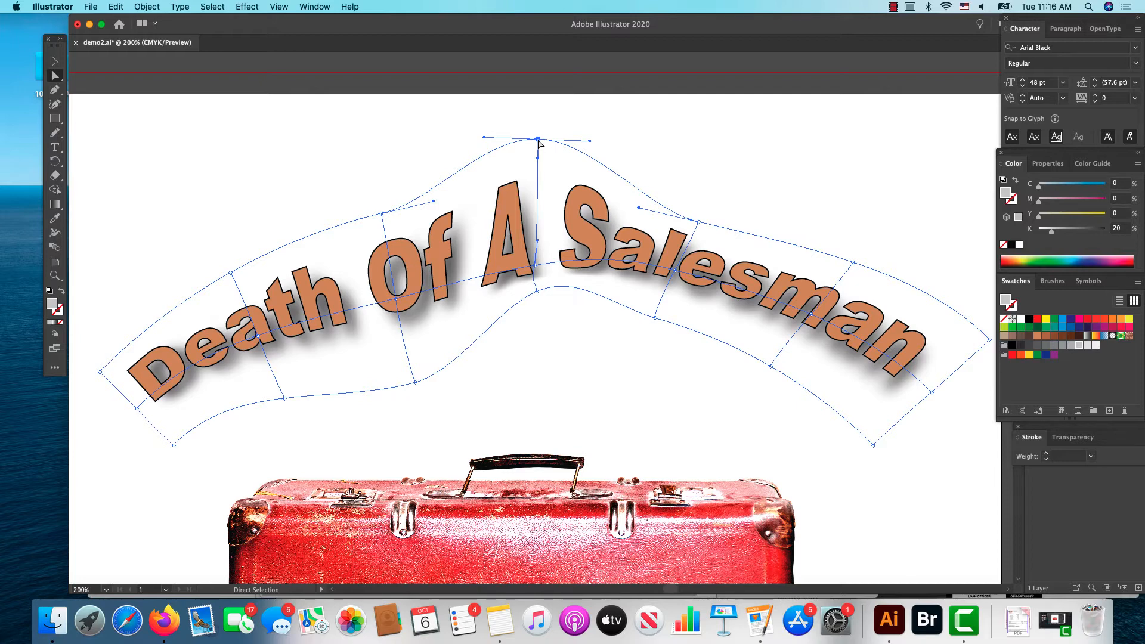
Step: Enlarge the end of "Salesman" by pulling the right edge's middle anchor down and outward and the lower-right corner anchor down
scroll(471, 137, right, 5)
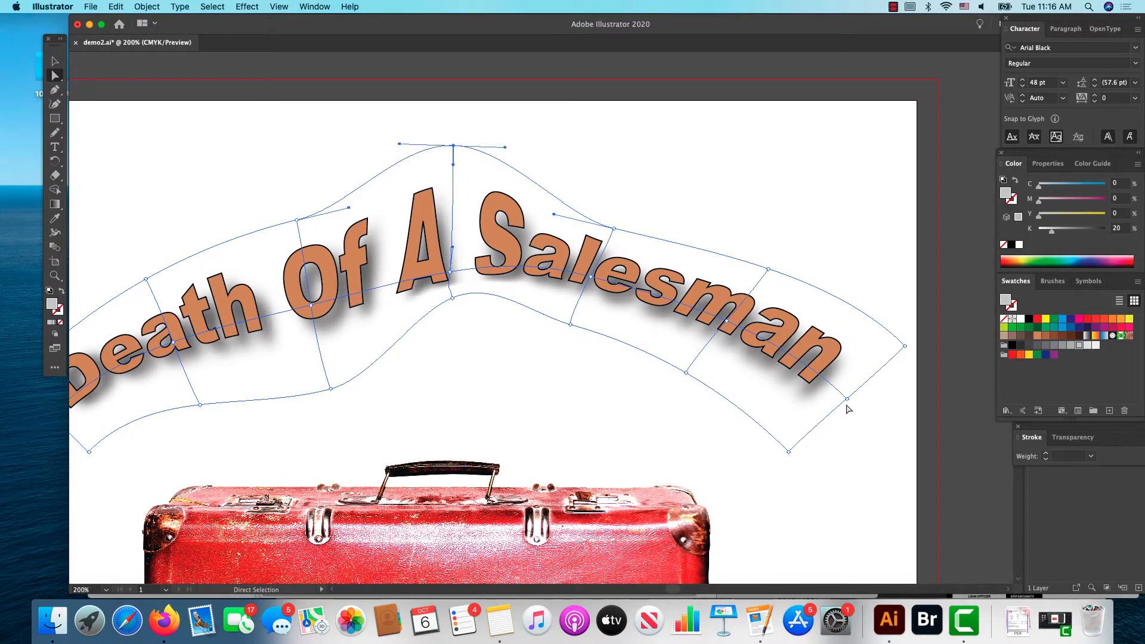
drag(848, 400, 895, 454)
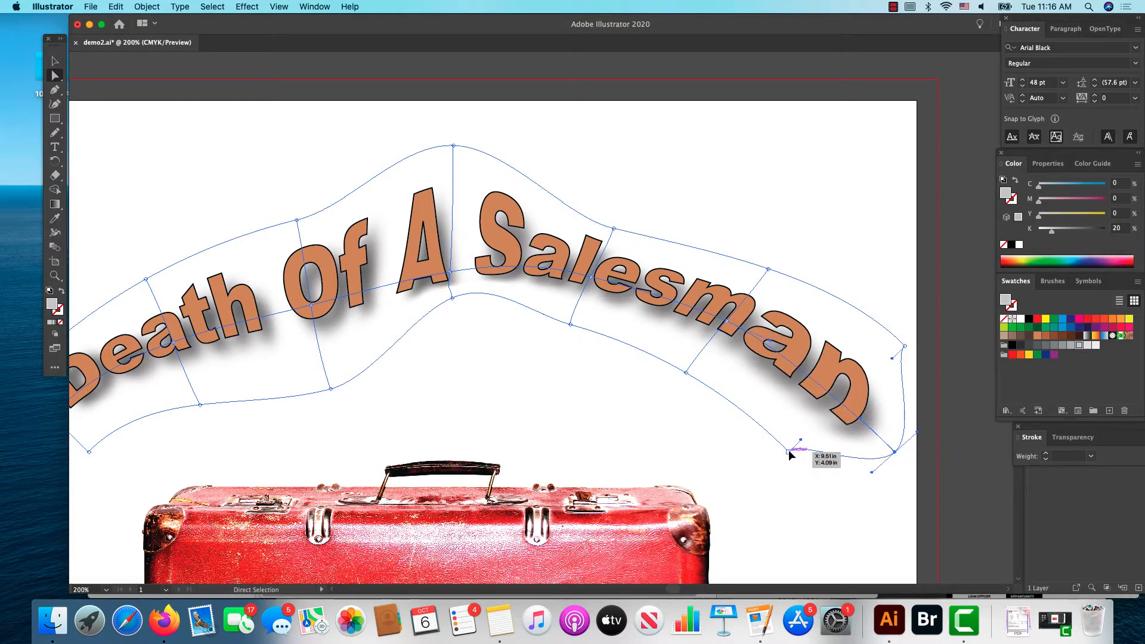
drag(790, 452, 791, 542)
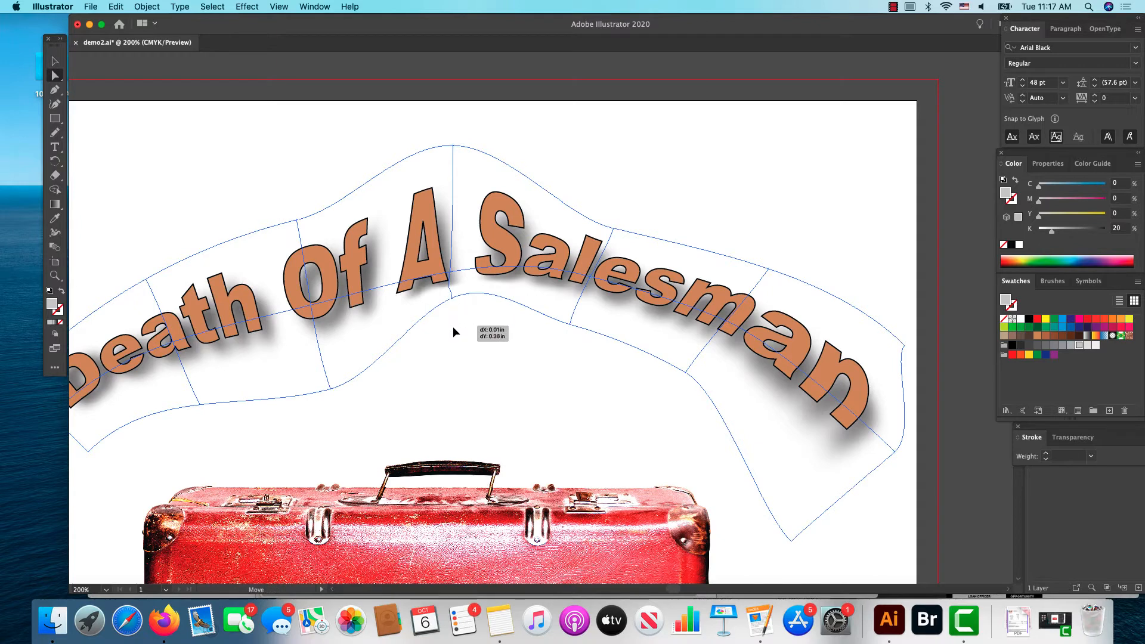
Step: Lower the mesh's bottom edge and middle row beneath "Of A" and shift the centre column slightly right
click(452, 298)
drag(452, 297, 459, 352)
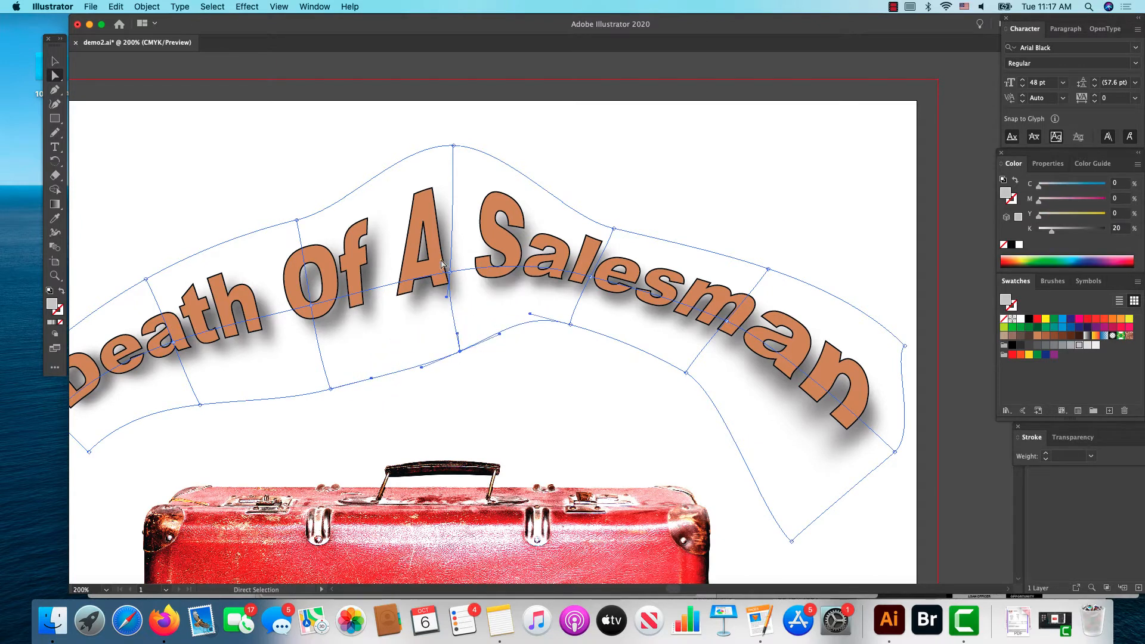
mouse_move(445, 293)
mouse_down()
mouse_move(441, 329)
mouse_move(450, 295)
mouse_up()
click(451, 294)
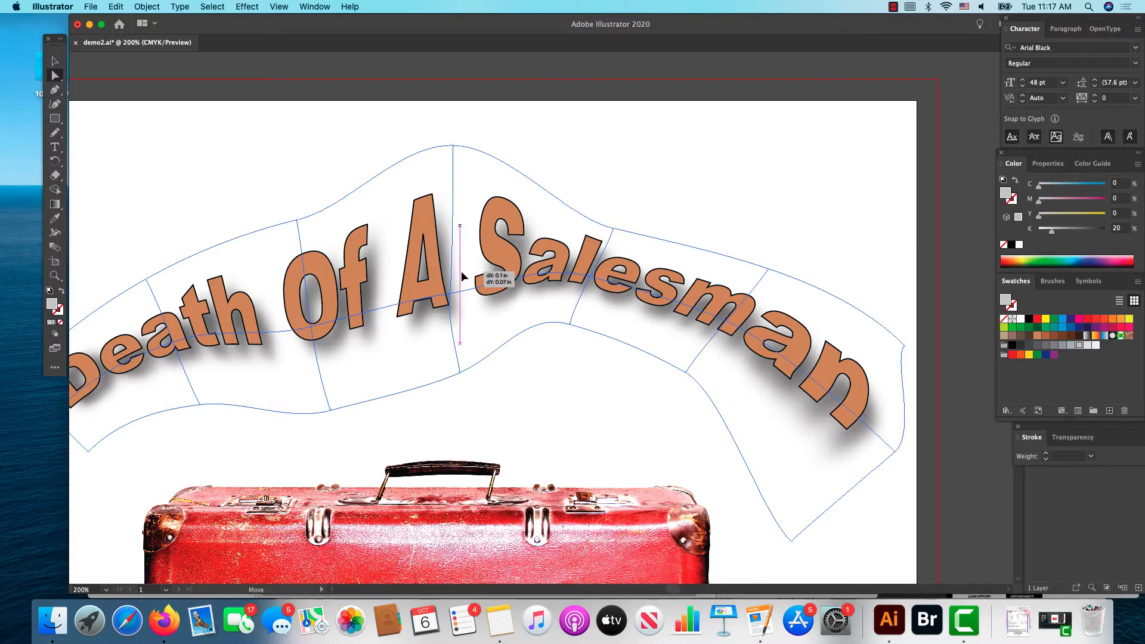
click(462, 275)
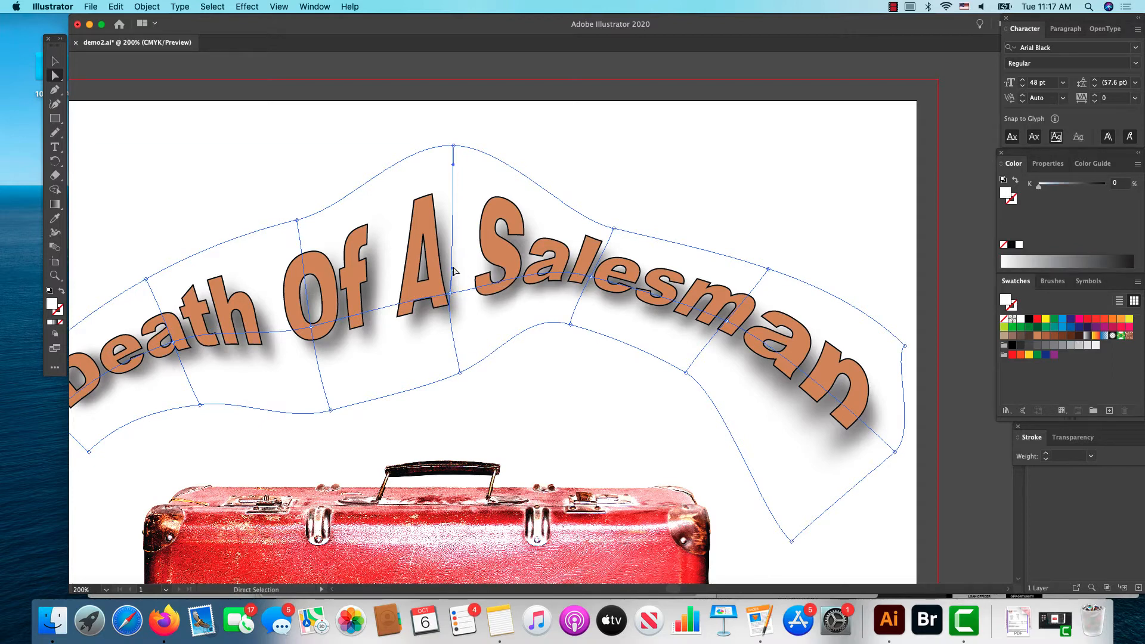
drag(454, 267, 460, 266)
click(455, 294)
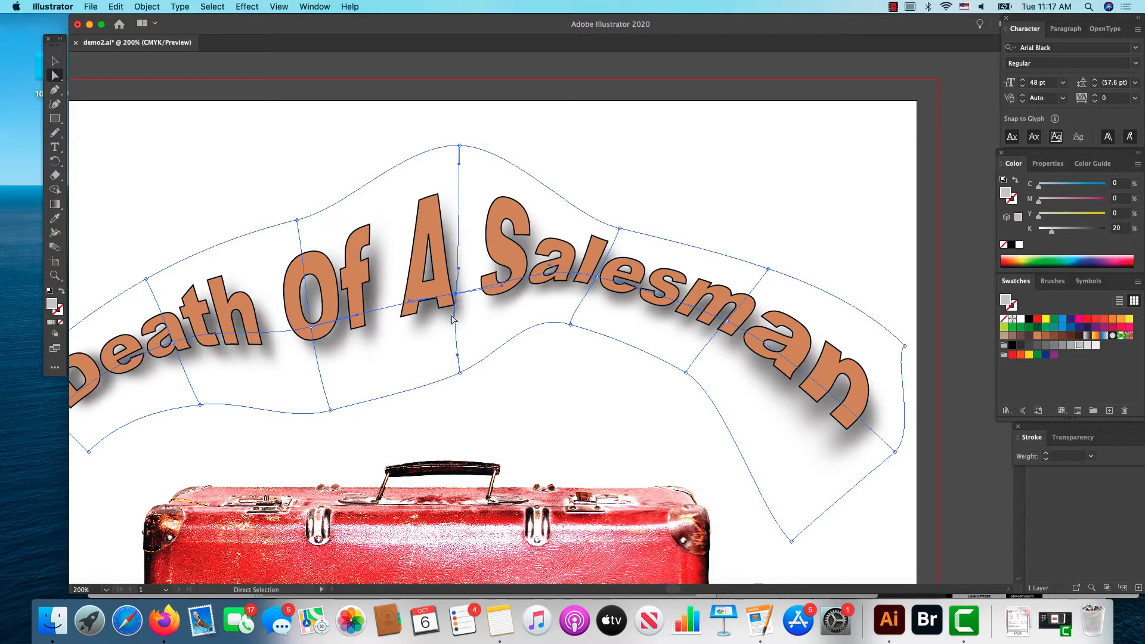
Step: Distort "A" and "S" by swinging the centre mesh anchor's handle left, adjust the handle of the anchor at "Of", and deselect the title
drag(451, 317, 385, 310)
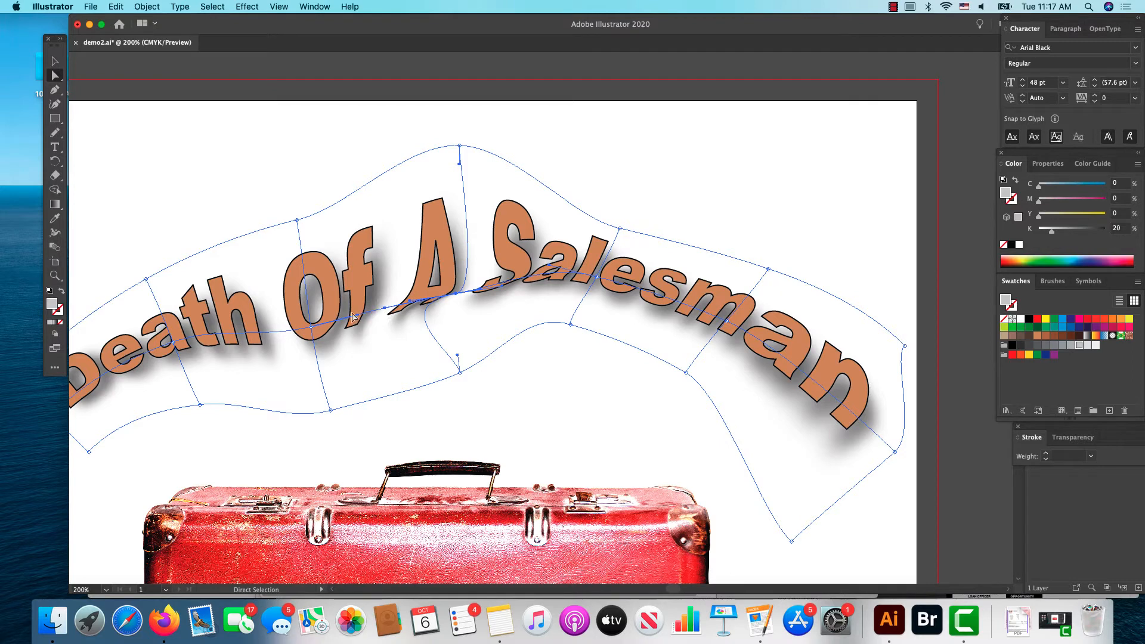
click(311, 327)
drag(263, 338, 273, 352)
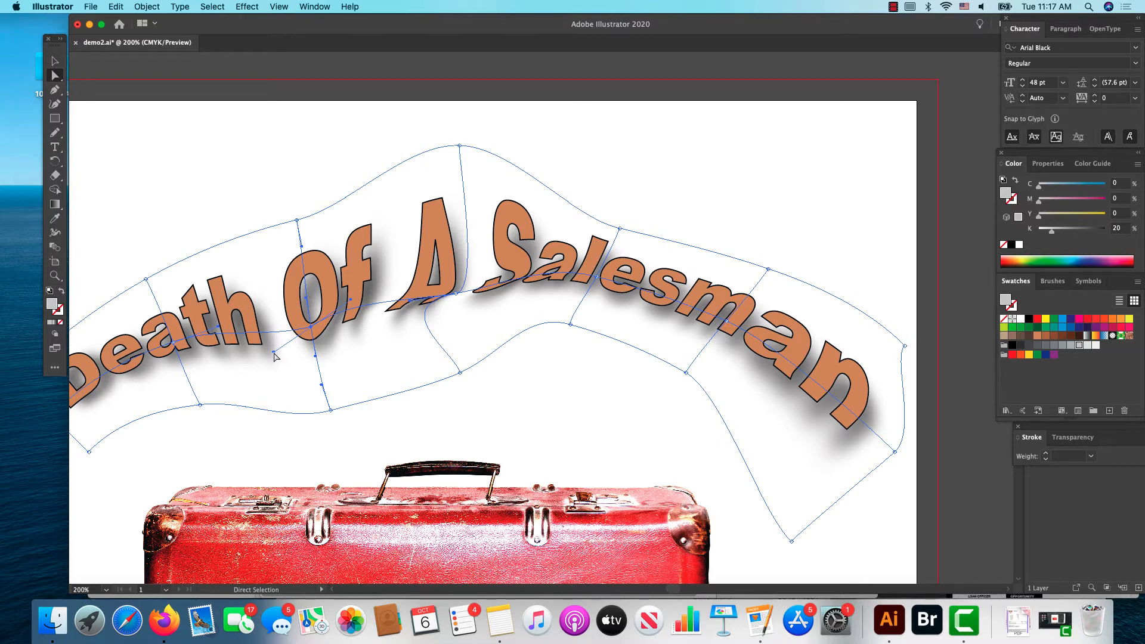
click(277, 200)
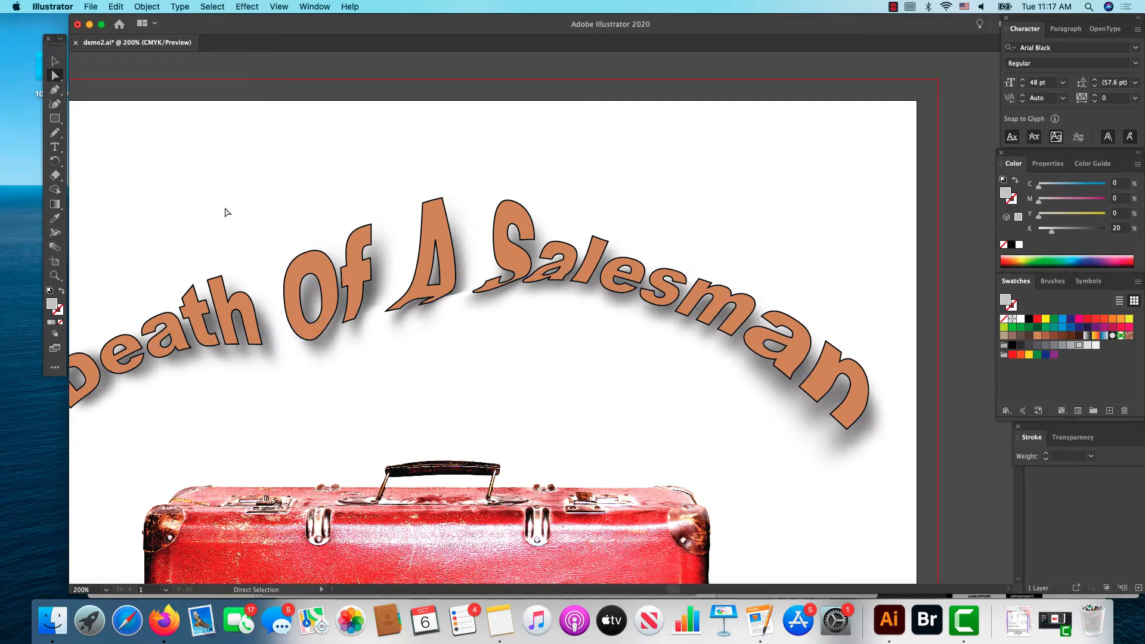
Step: Release the envelope distortion from the warped "Death Of A Salesman" title
click(56, 61)
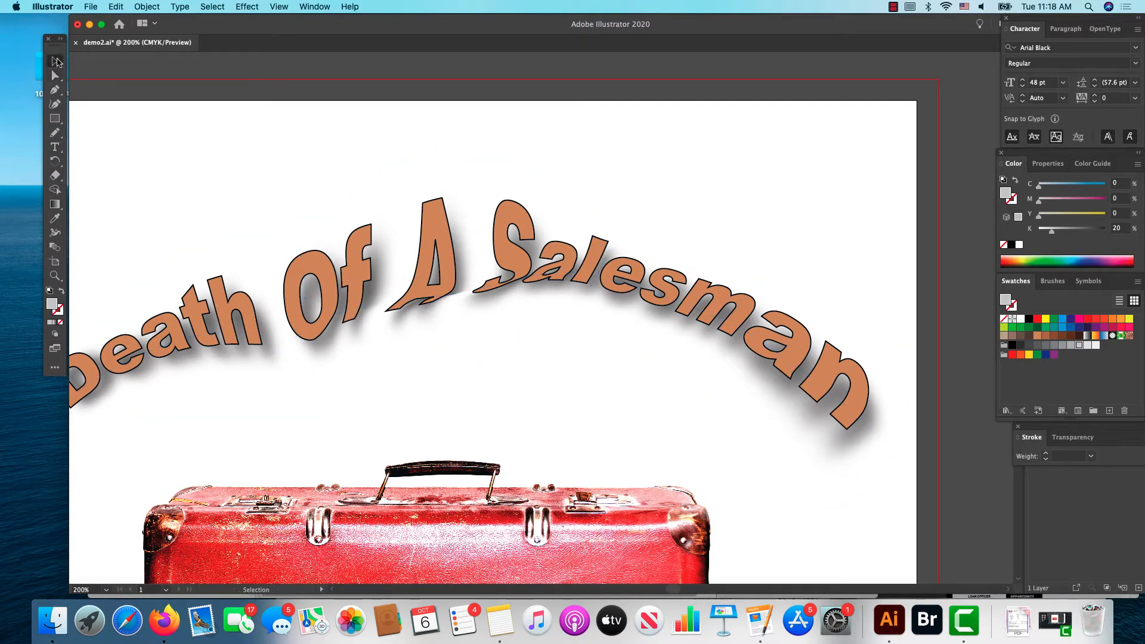
click(295, 319)
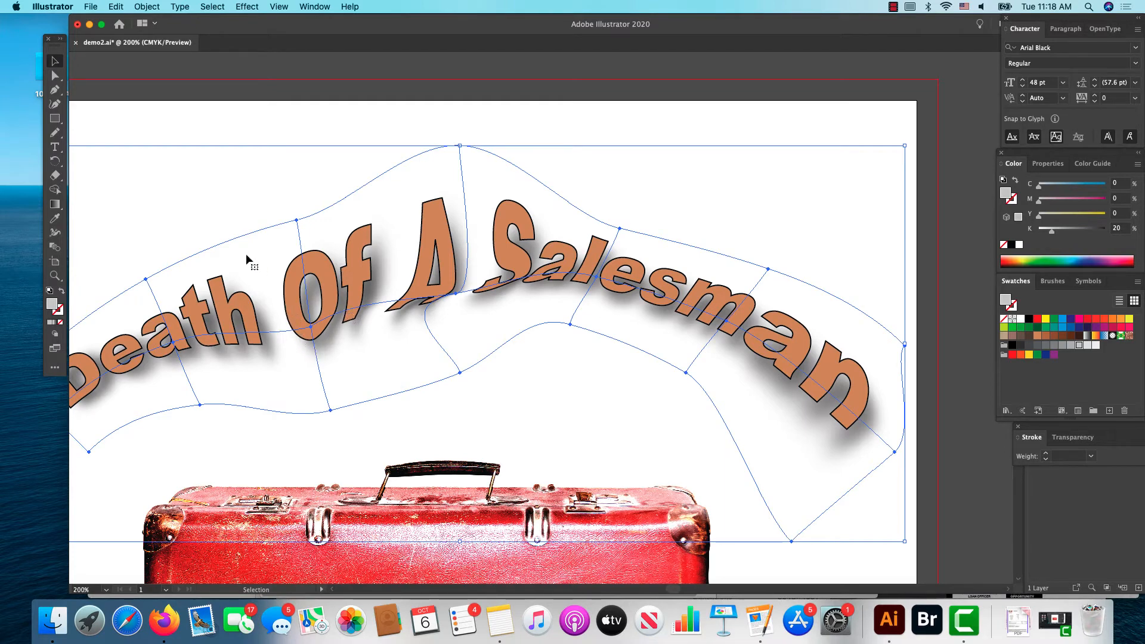
click(152, 6)
mouse_move(172, 321)
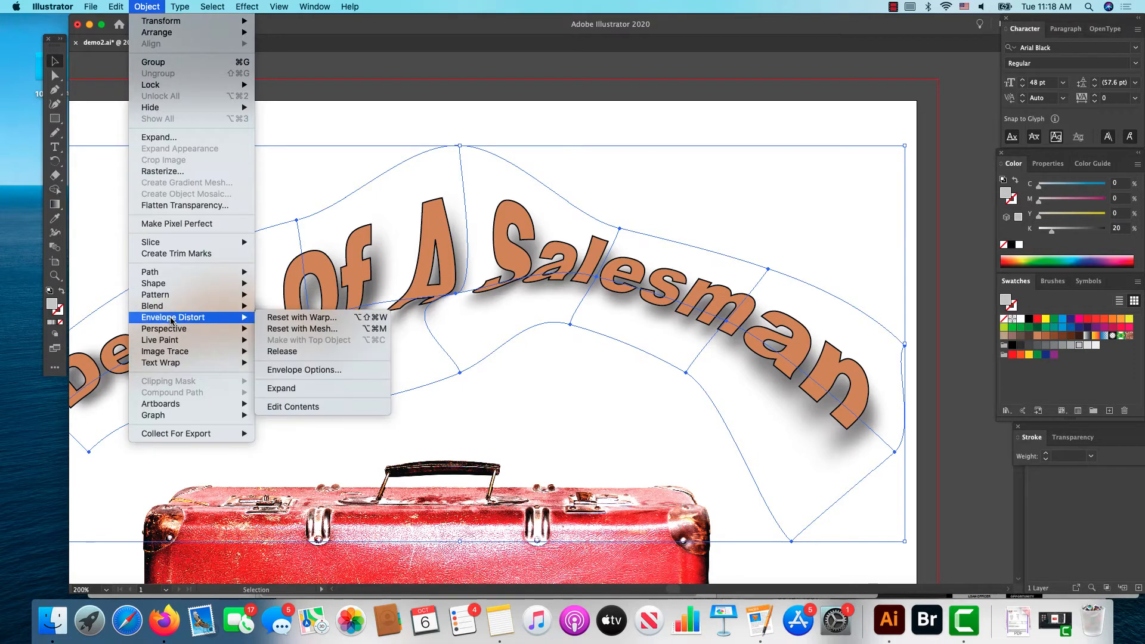
click(270, 351)
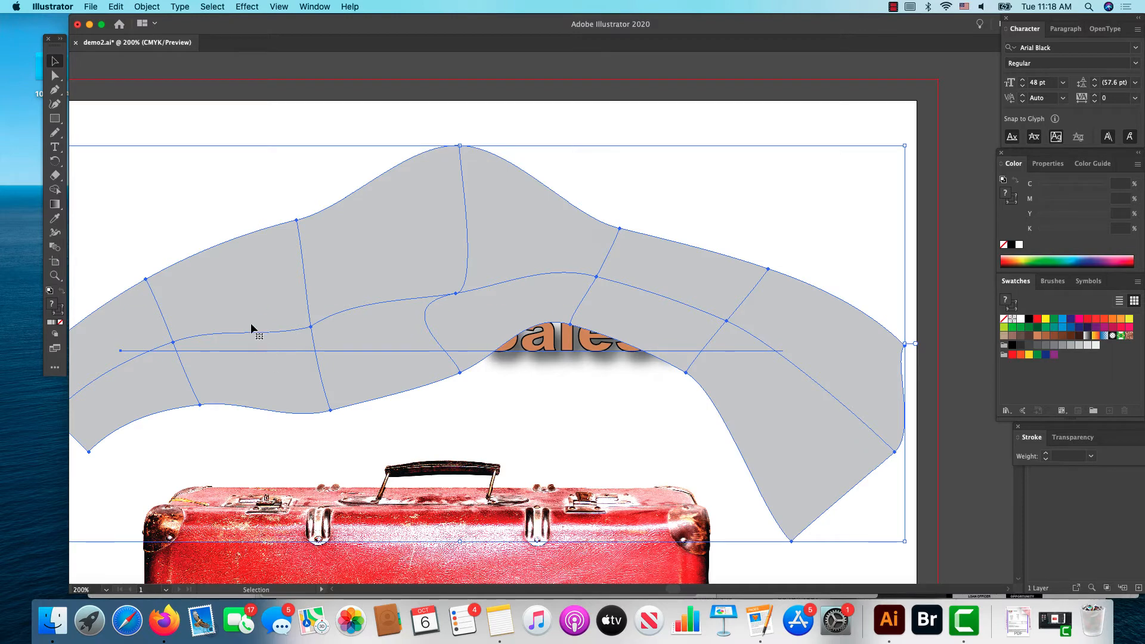
Step: Delete the released envelope mesh together with the original title text
click(147, 7)
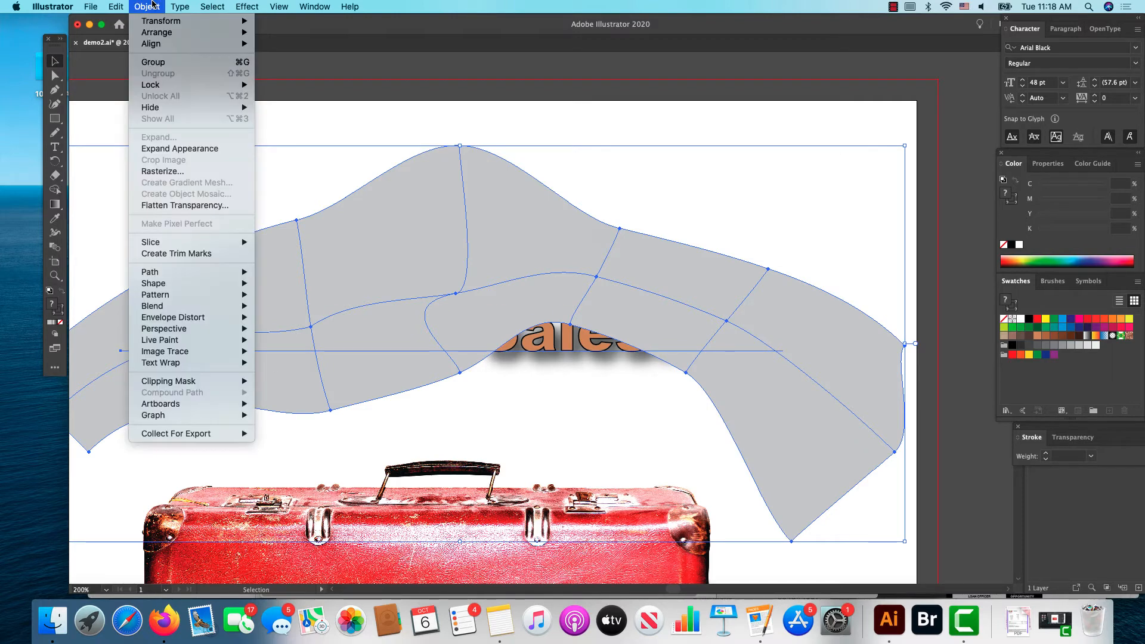
mouse_move(176, 316)
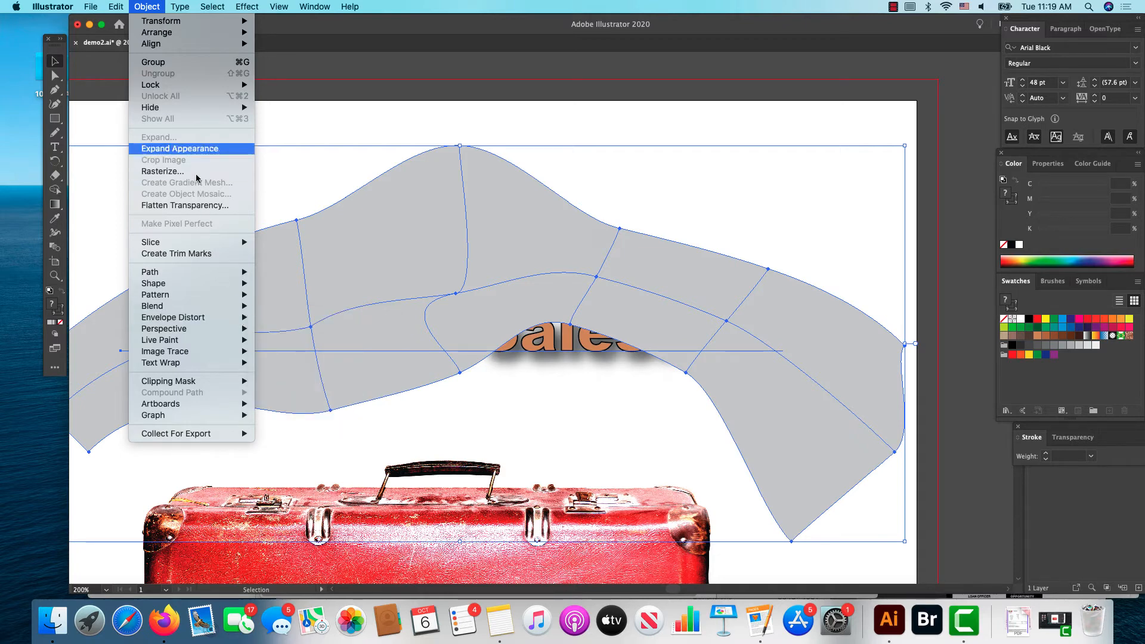
click(154, 9)
key(Delete)
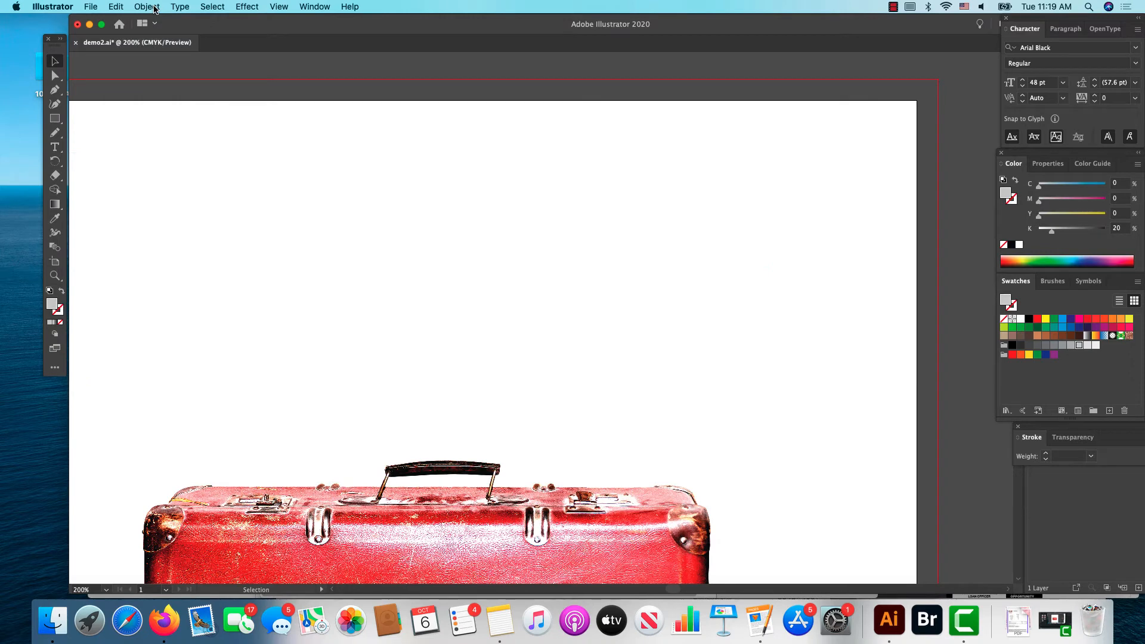
Step: Add a new line of text reading "Death of a Salesman" above the suitcase
click(55, 148)
click(170, 354)
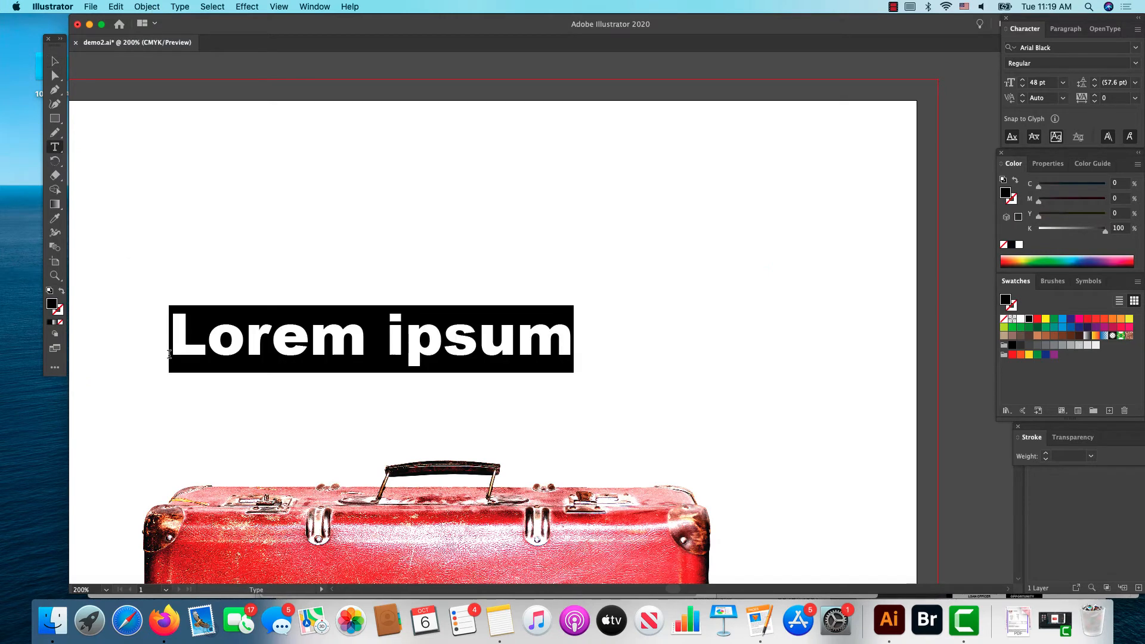
text(D)
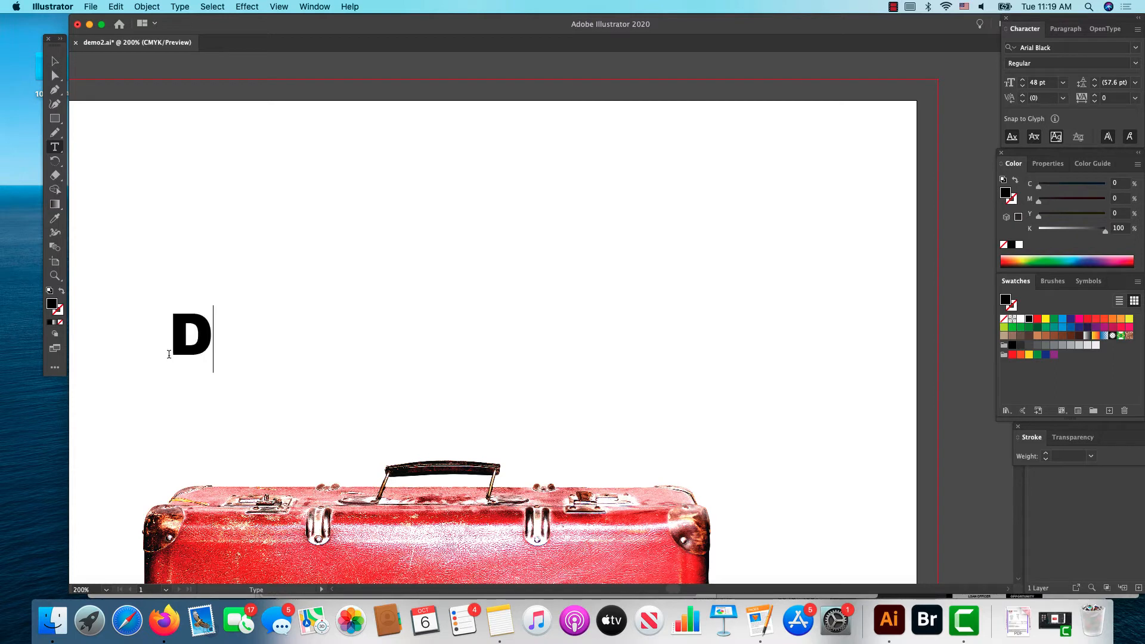
text(t)
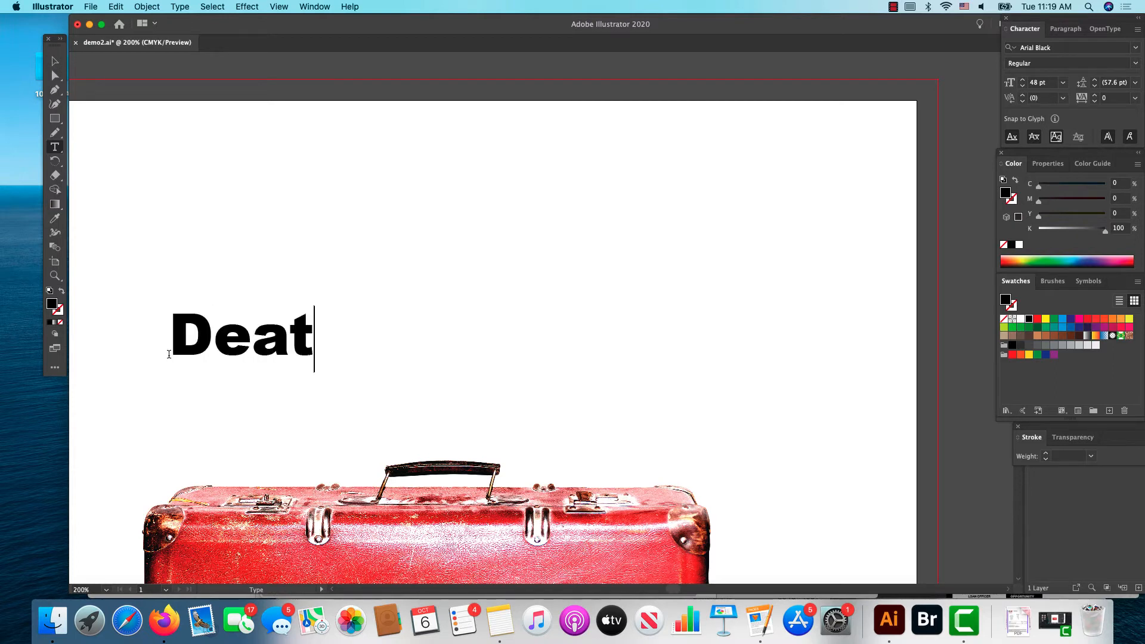
text(h of )
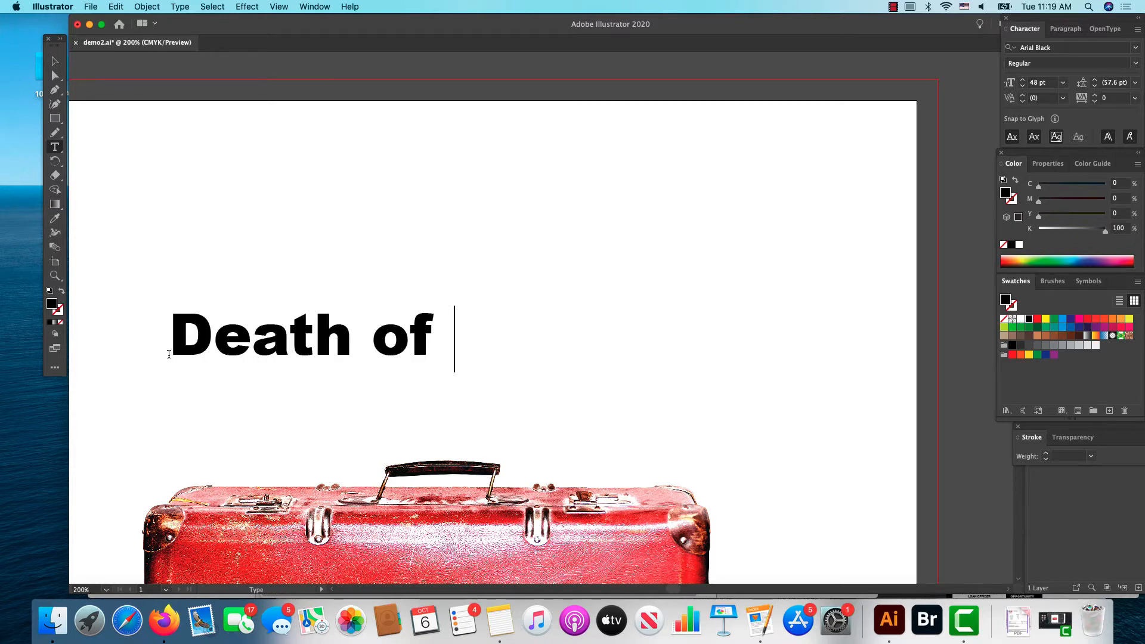
text(a S)
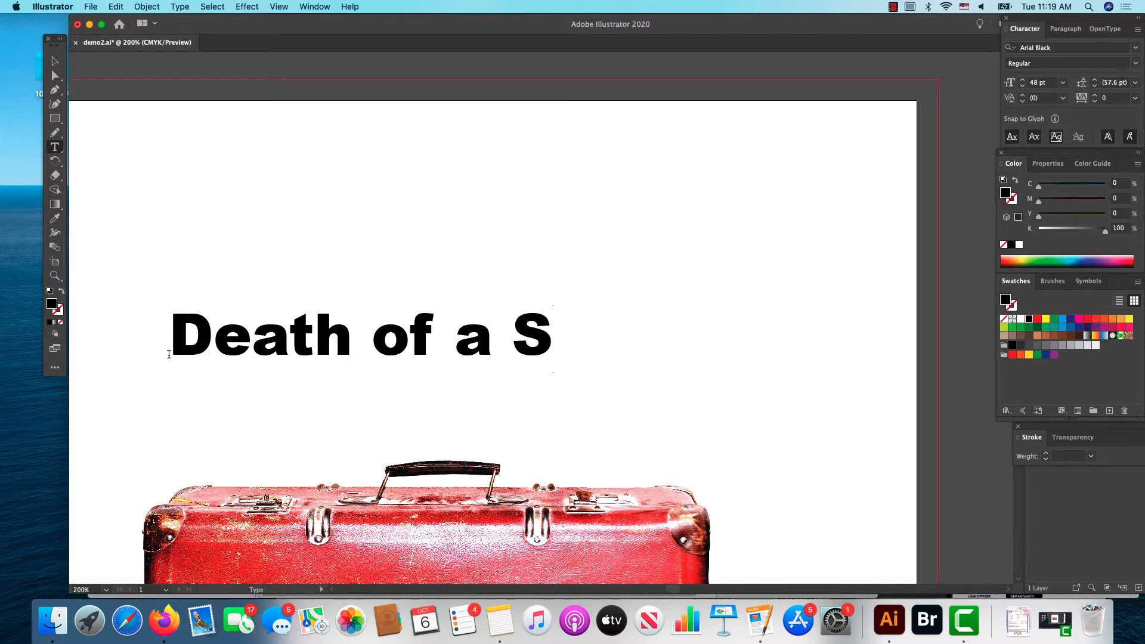
text(alesman)
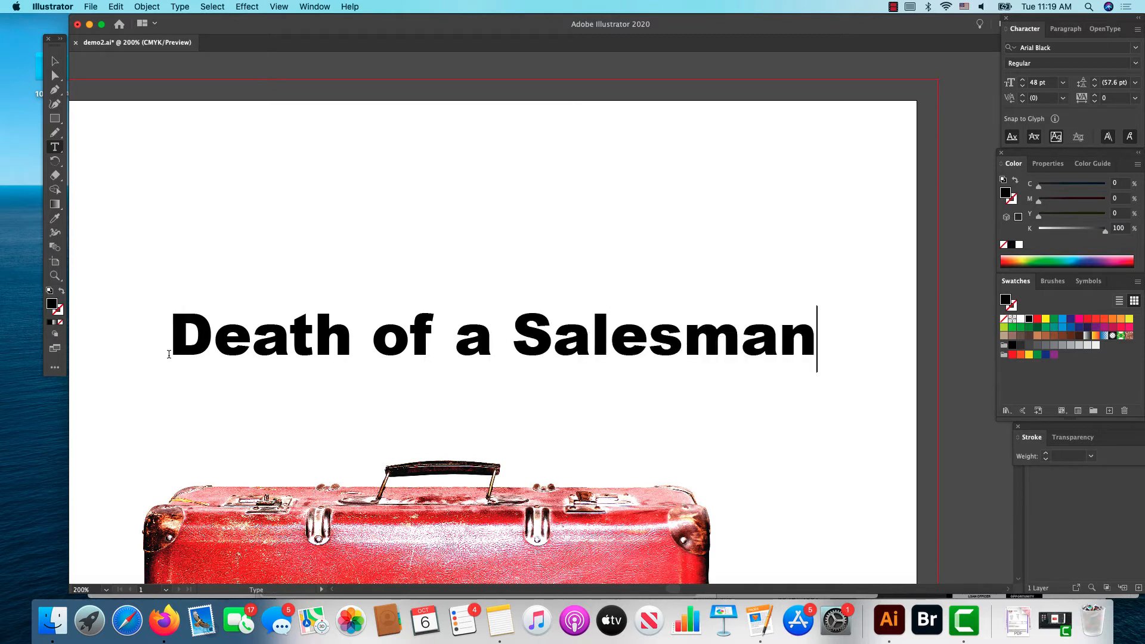
Step: Shift the new title slightly up and left, and give it a black outline and a tan fill (C 25, M 40, Y 65, K 0)
click(55, 61)
drag(353, 327, 331, 305)
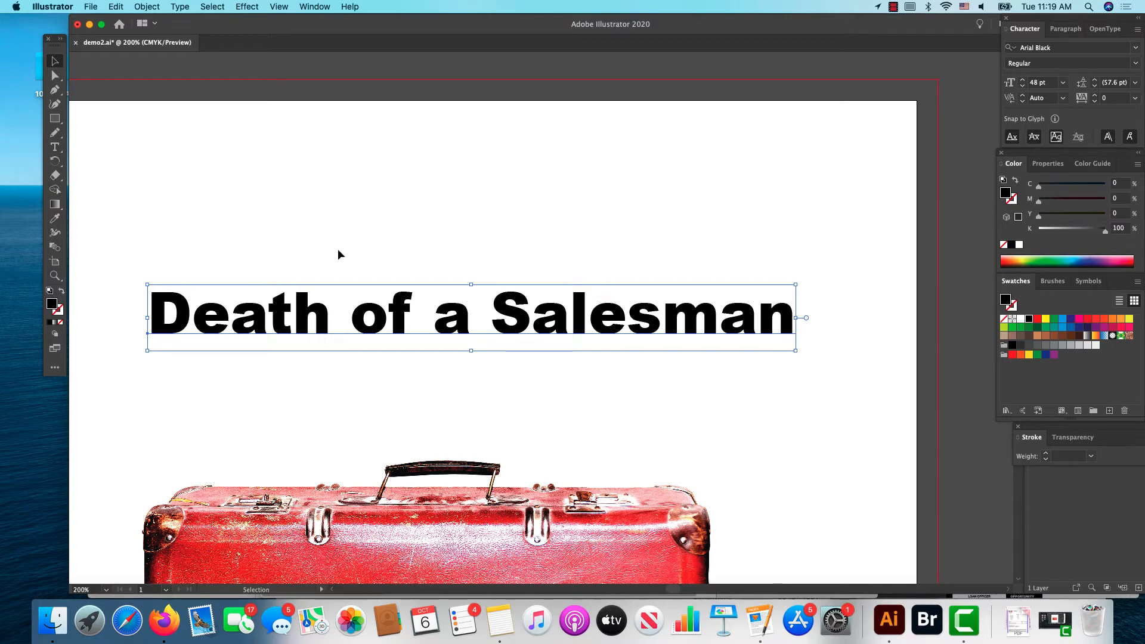
click(62, 292)
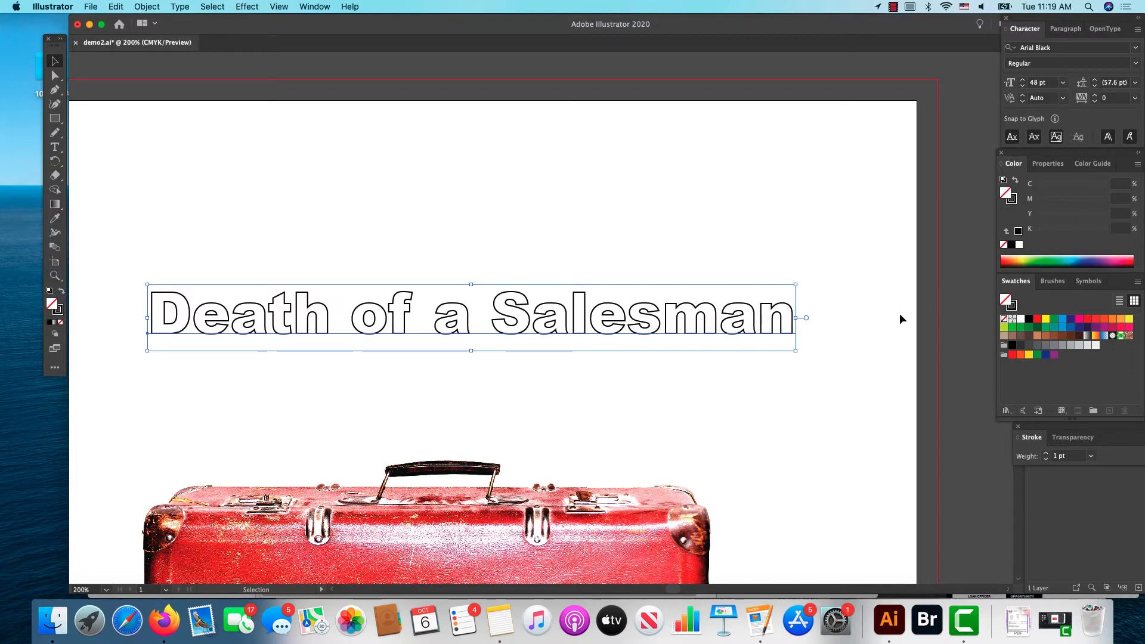
click(1037, 335)
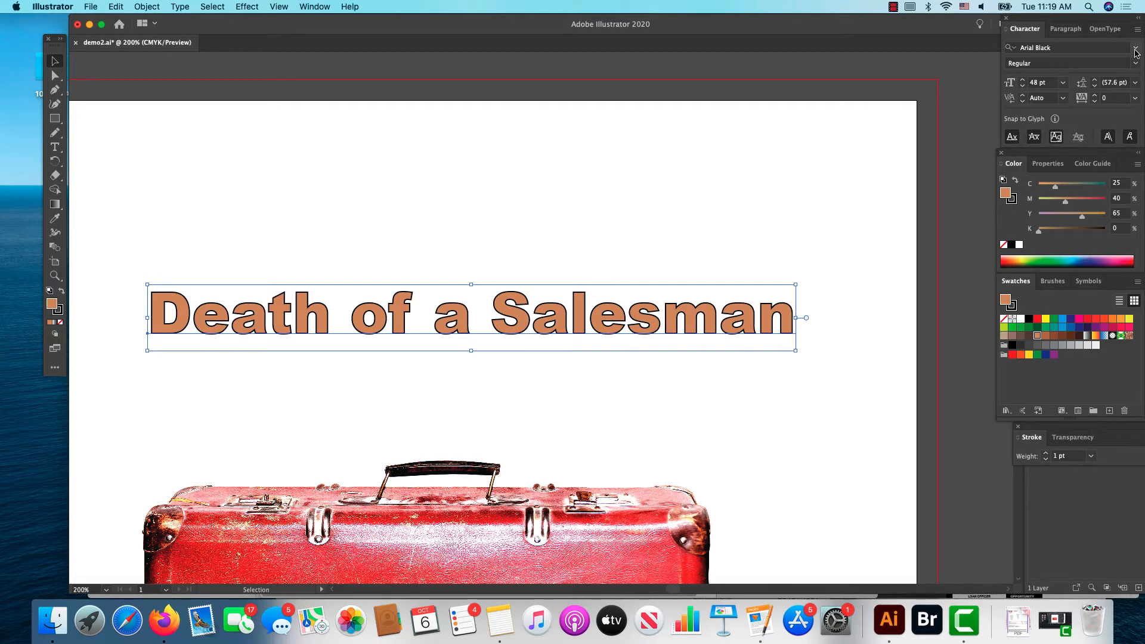
Step: Enlarge the title proportionally to about 63.6 pt so that it spans most of the artboard's width
scroll(943, 223, up, 3)
scroll(944, 223, right, 3)
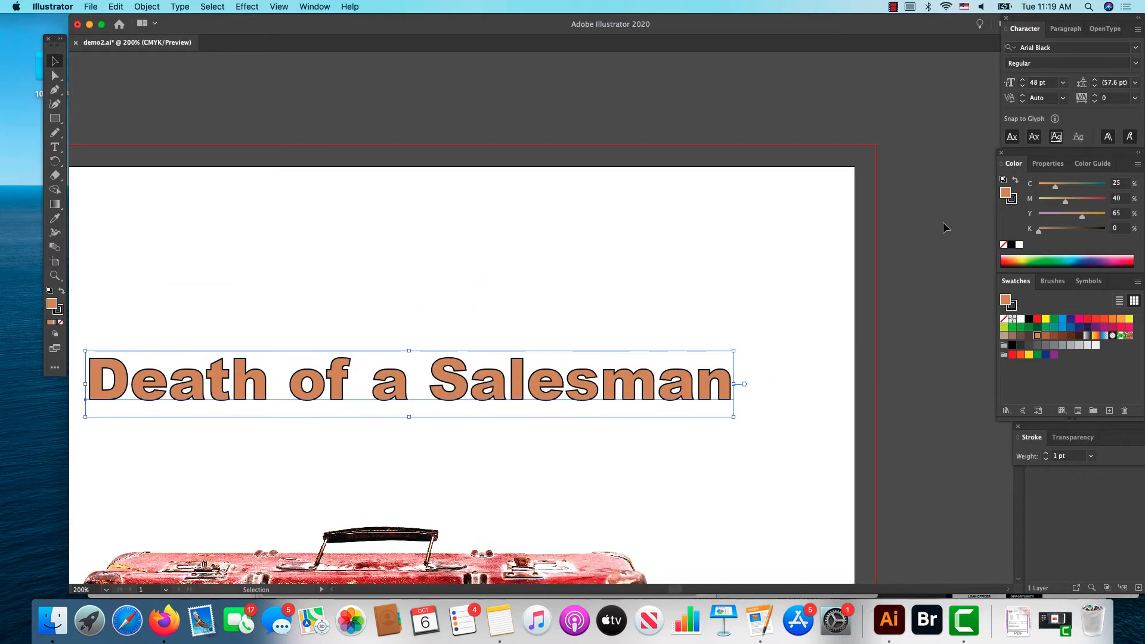
scroll(954, 229, down, 1)
scroll(954, 230, left, 1)
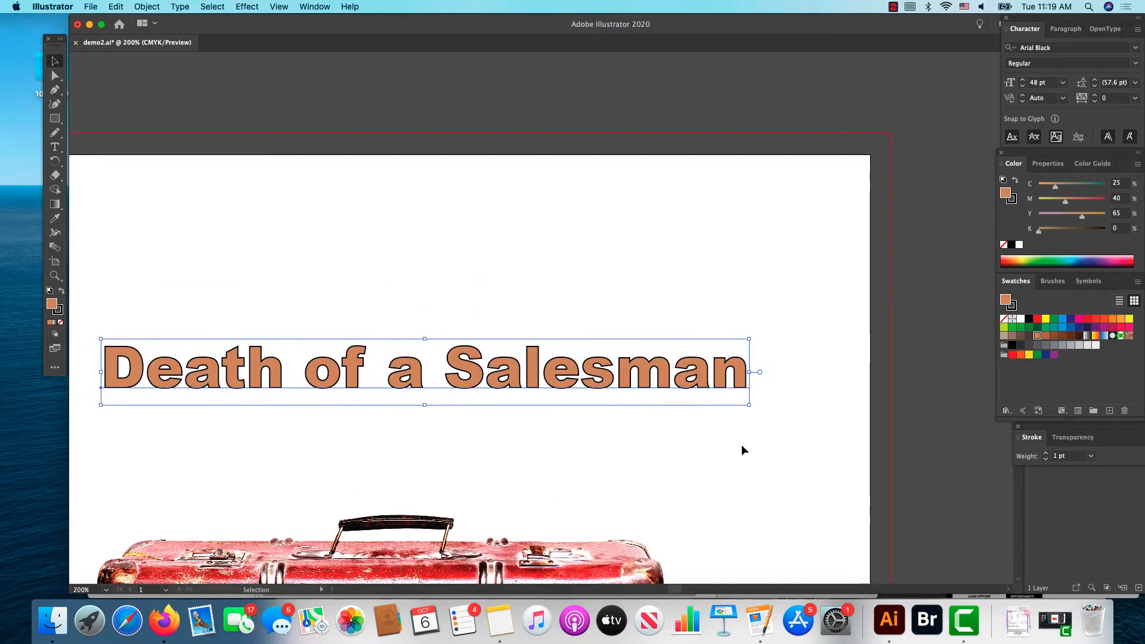
drag(749, 405, 800, 485)
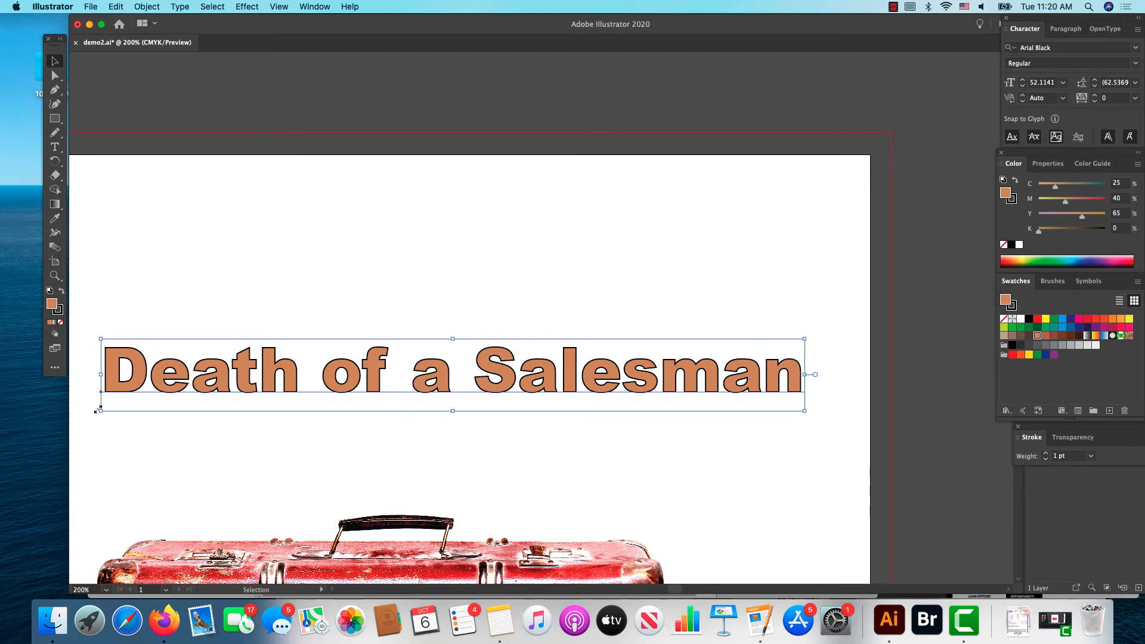
drag(98, 409, 99, 454)
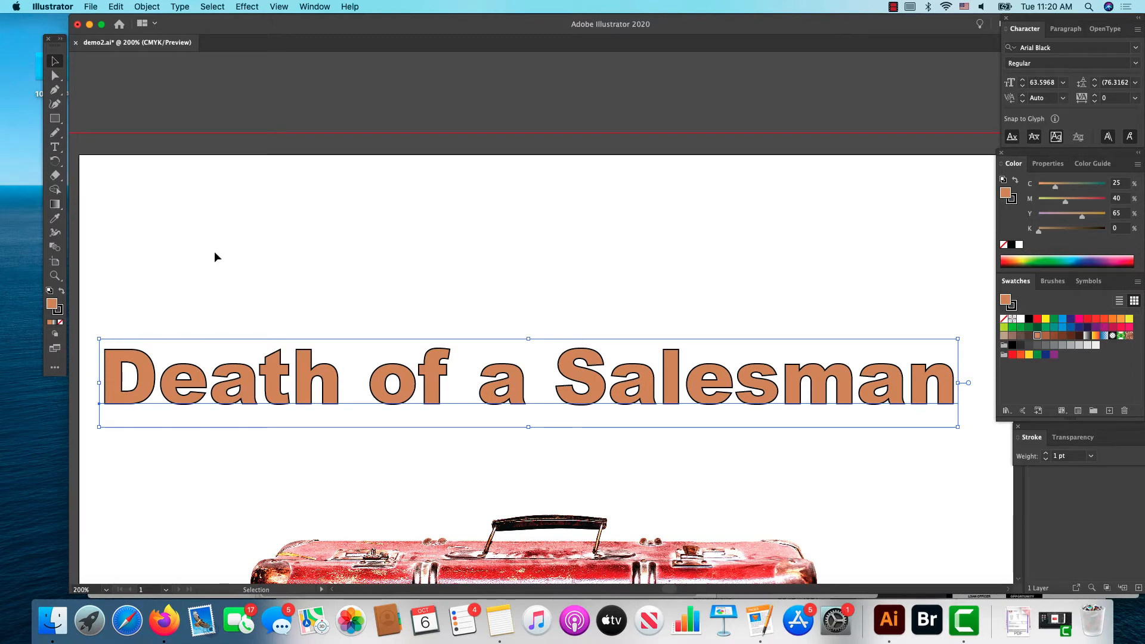
Step: Apply an envelope mesh with 2 rows and 8 columns to the title and move it down to just above the suitcase handle
click(147, 6)
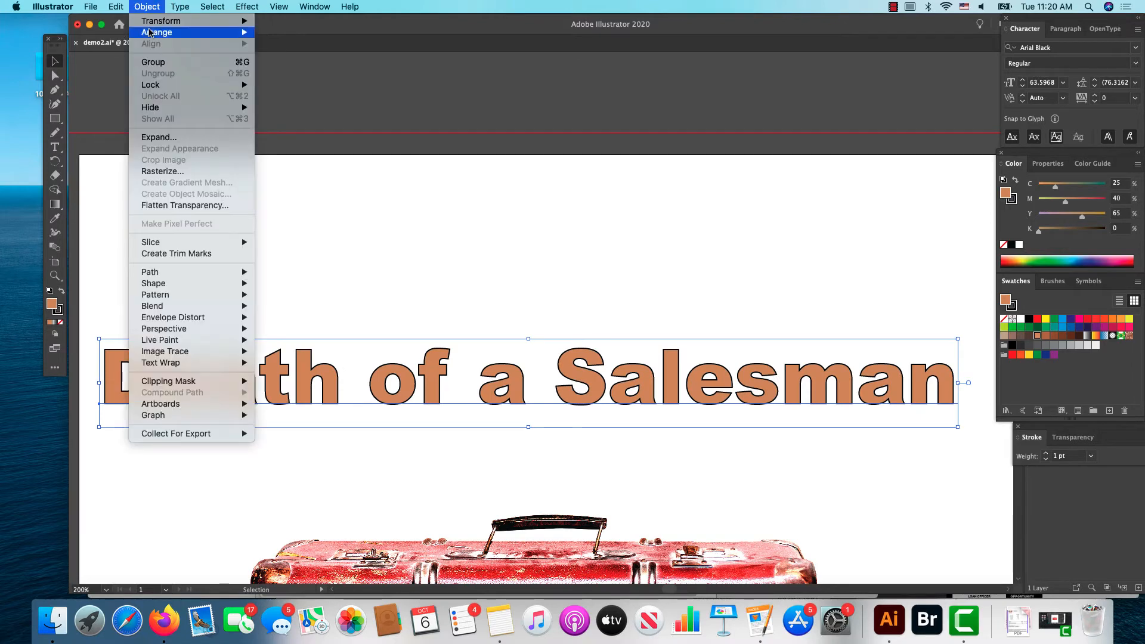
mouse_move(178, 317)
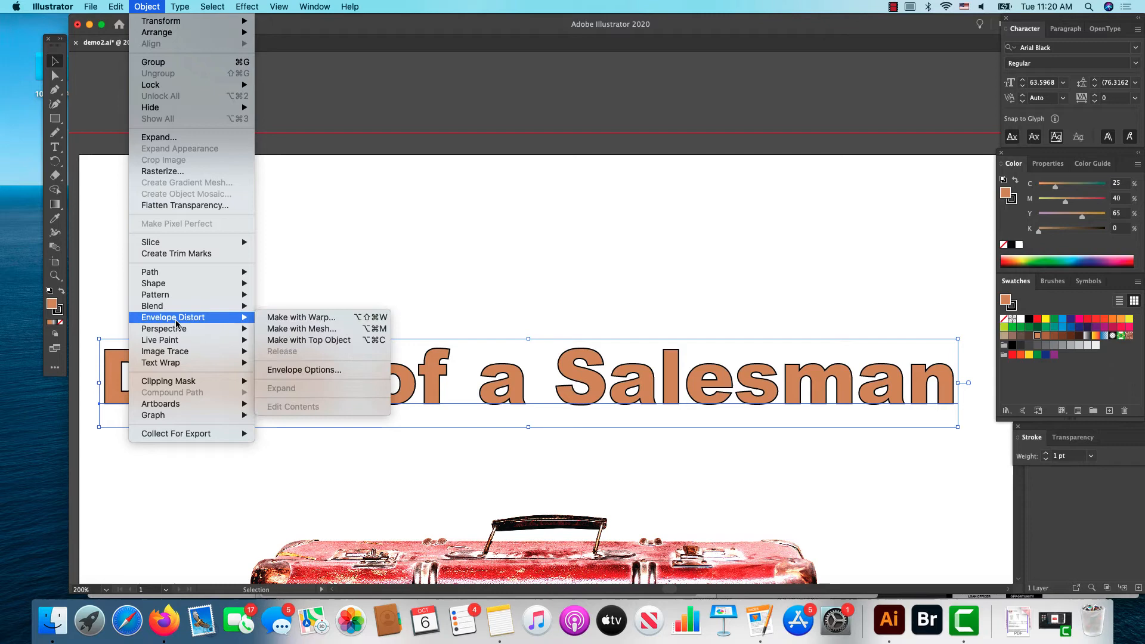
click(269, 329)
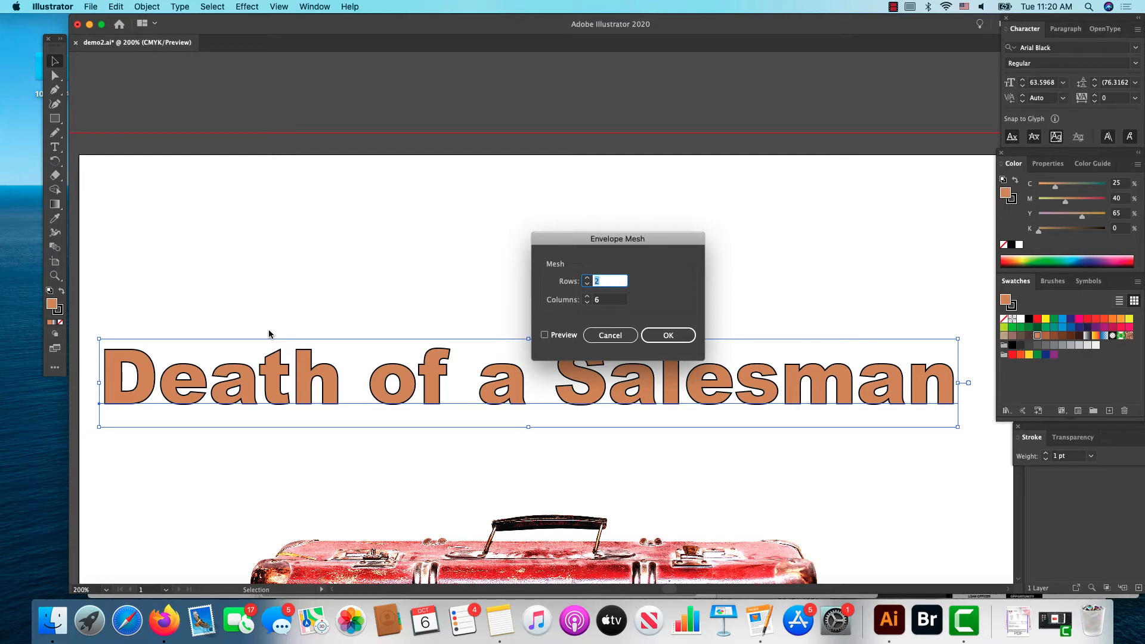
click(607, 300)
key(BackSpace)
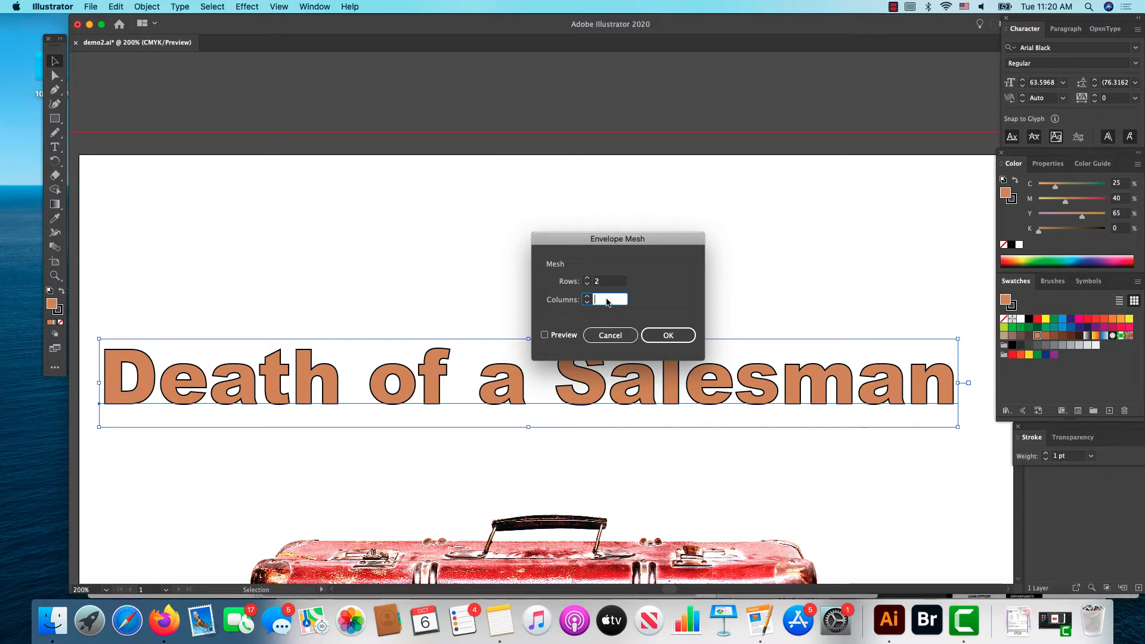
text(8)
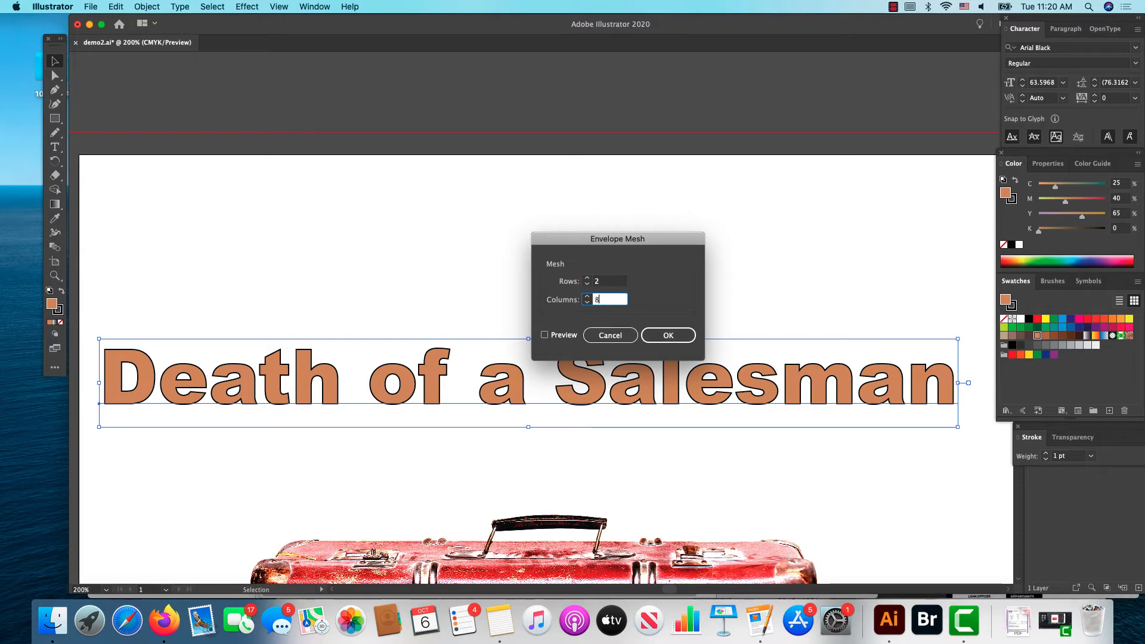
click(668, 335)
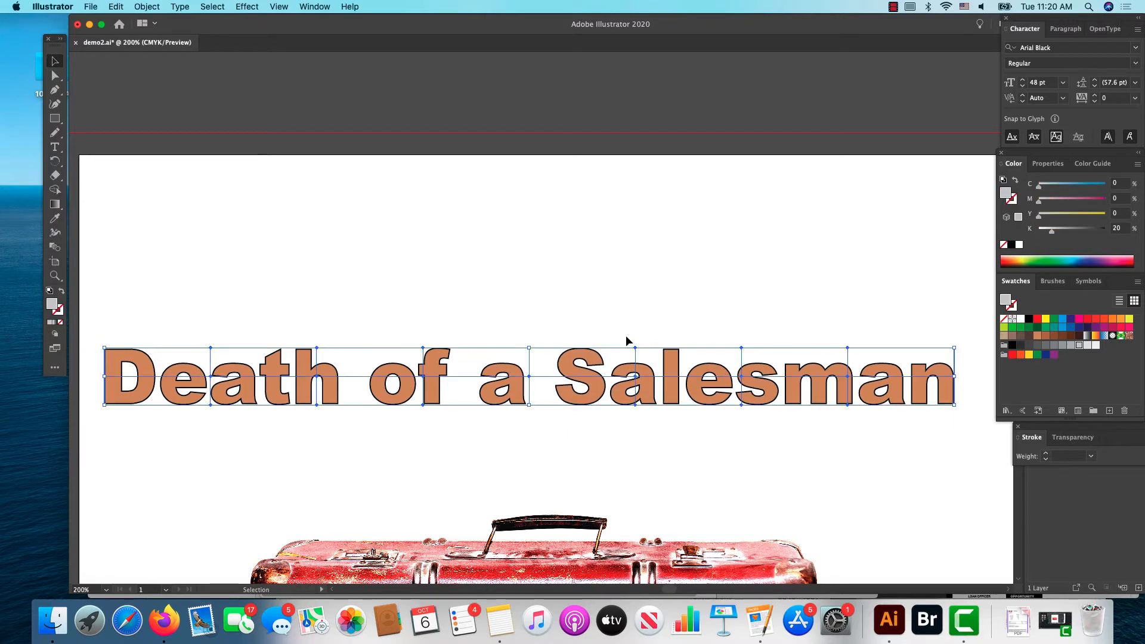
drag(512, 394, 509, 480)
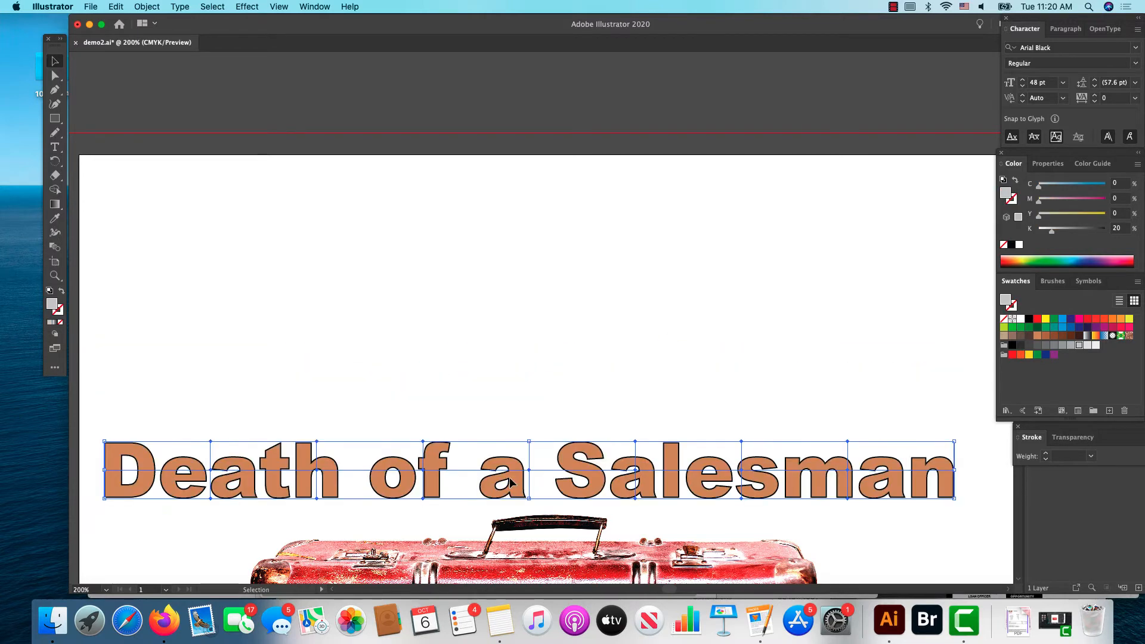
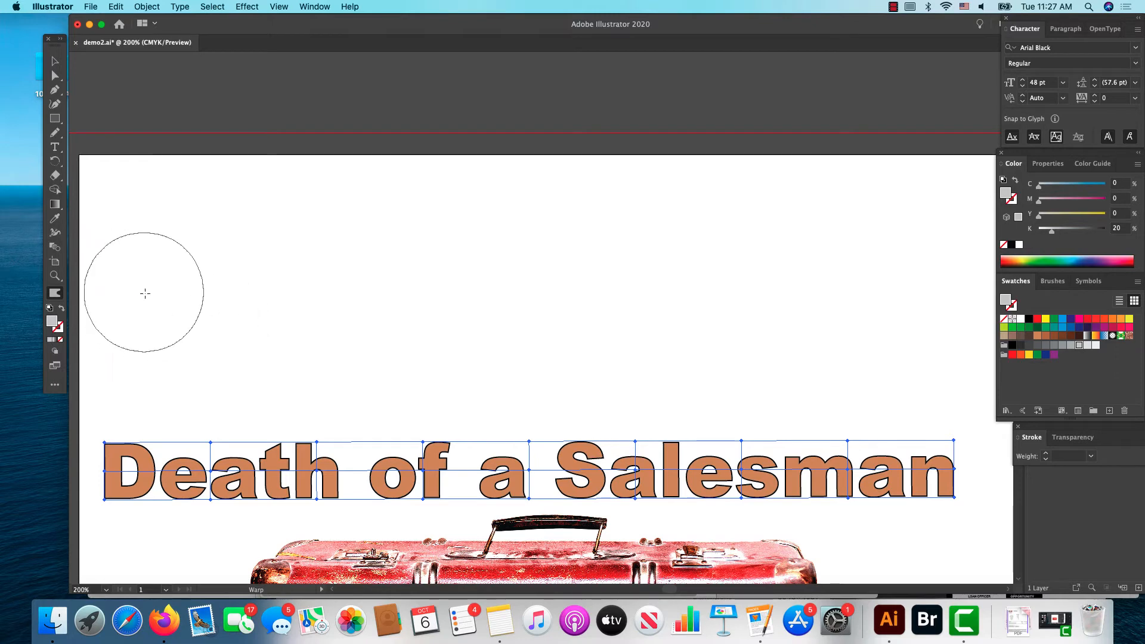
Step: Activate the Warp tool and set its brush intensity to 70%
click(55, 387)
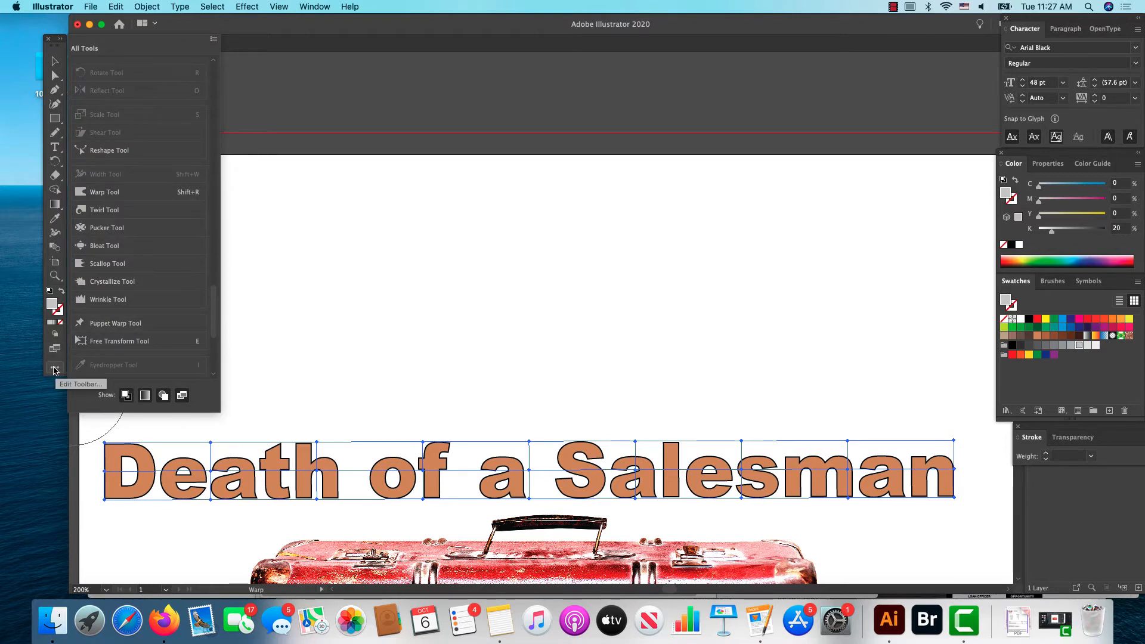
click(104, 197)
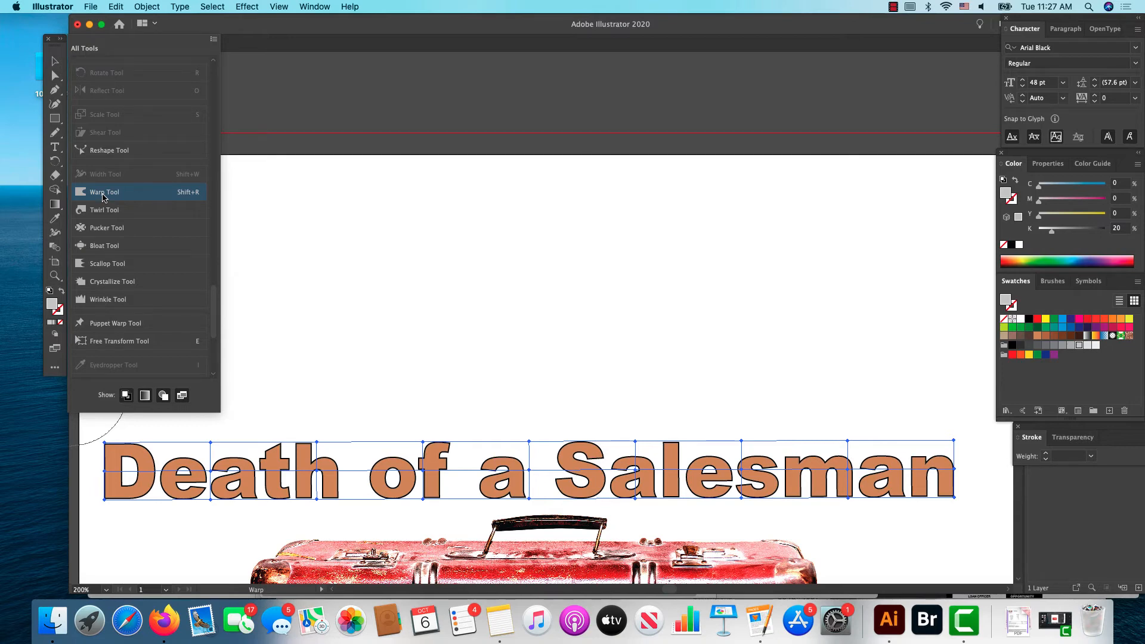
key(Escape)
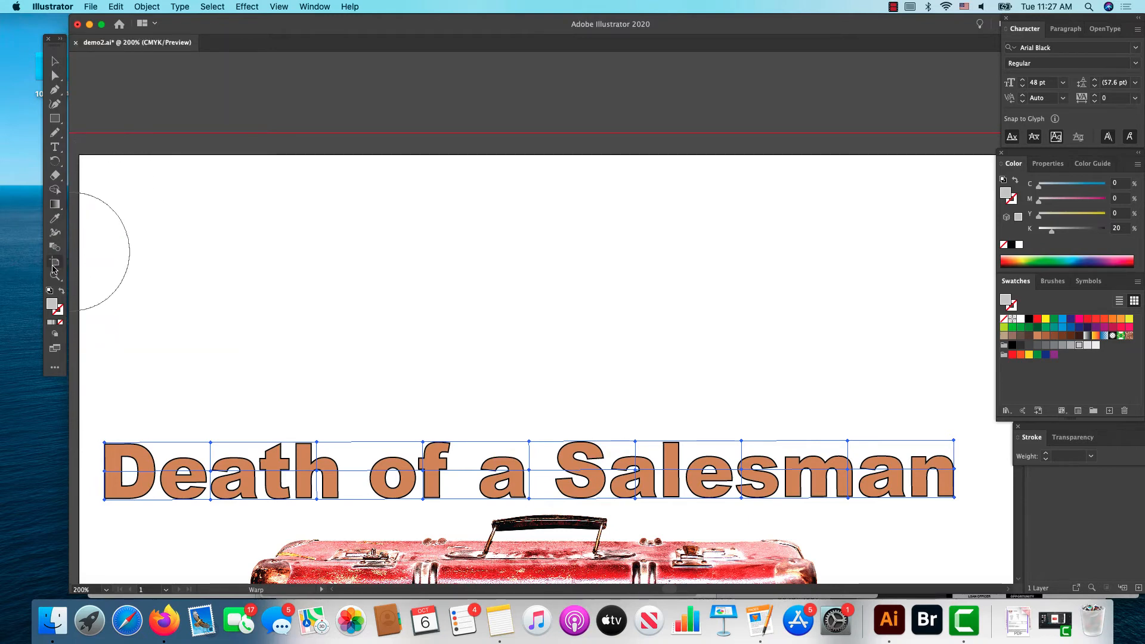
click(55, 367)
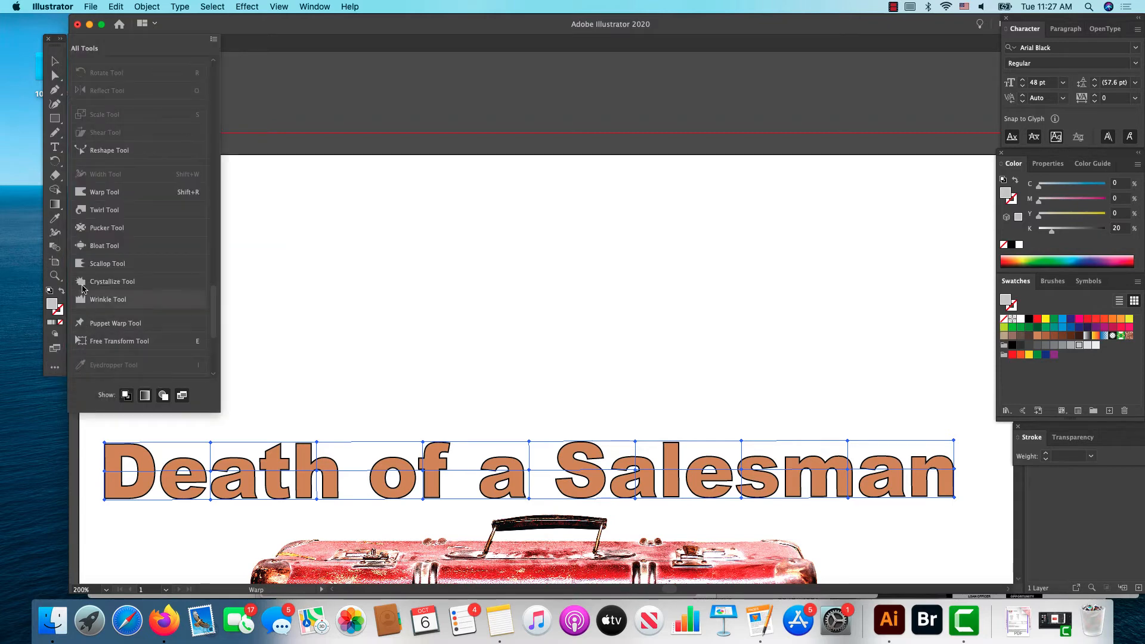
click(106, 191)
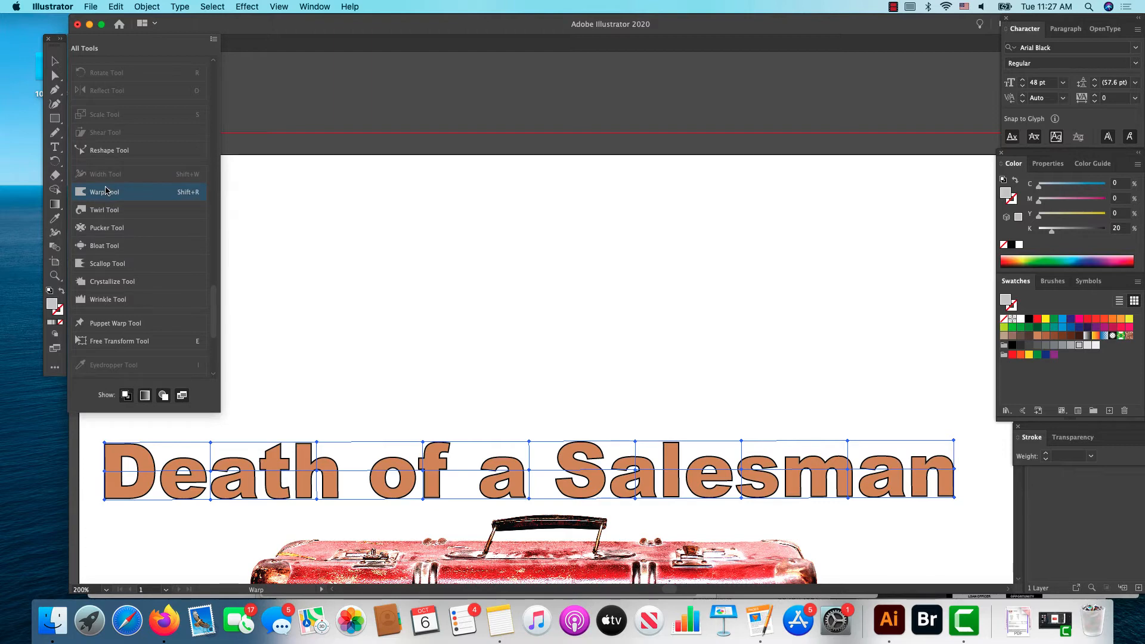
click(106, 191)
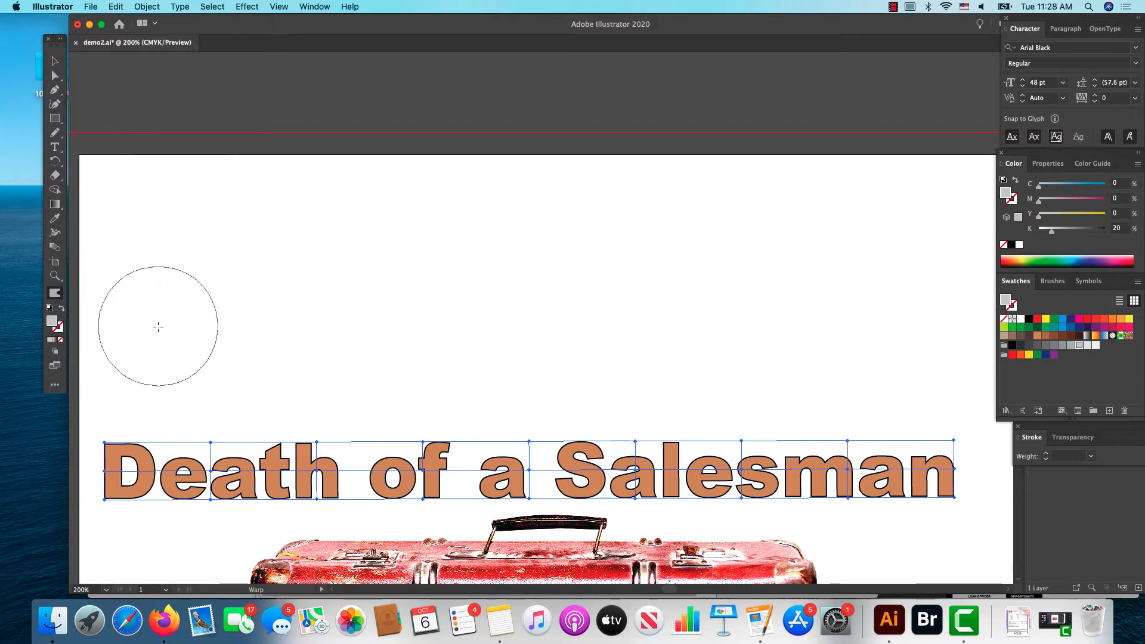
double_click(53, 294)
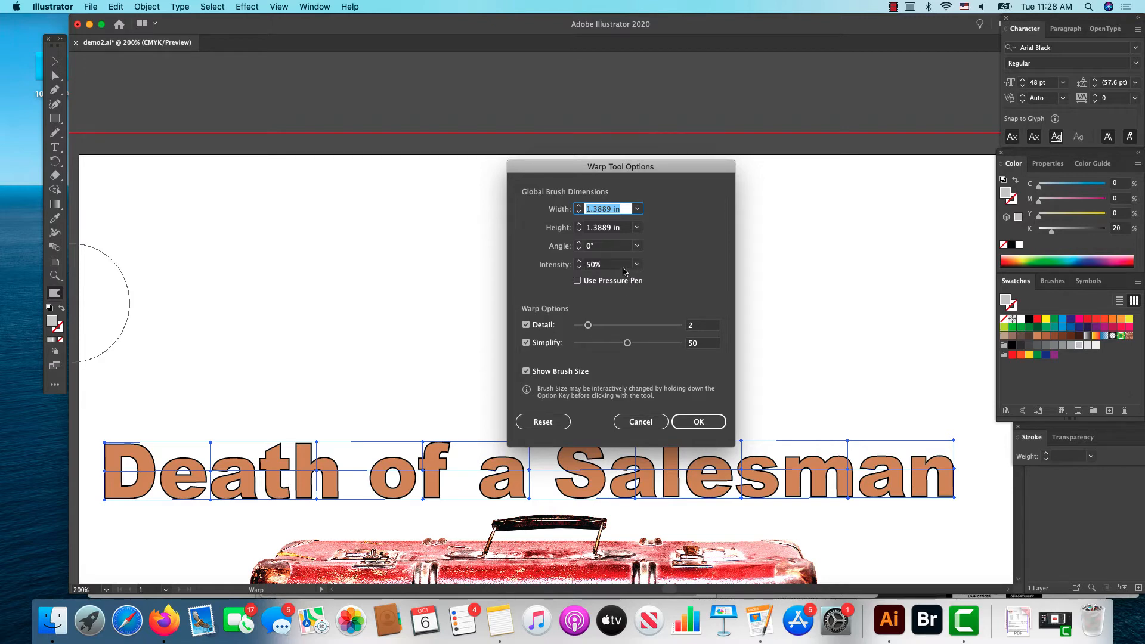
click(578, 262)
click(579, 262)
click(579, 261)
click(579, 261)
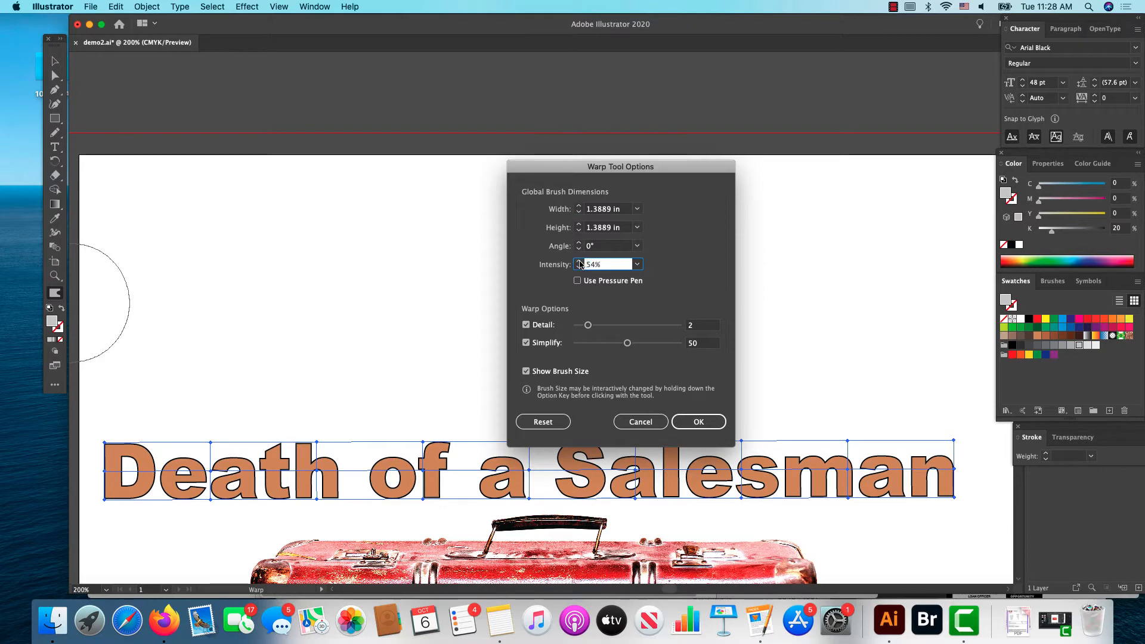
click(579, 261)
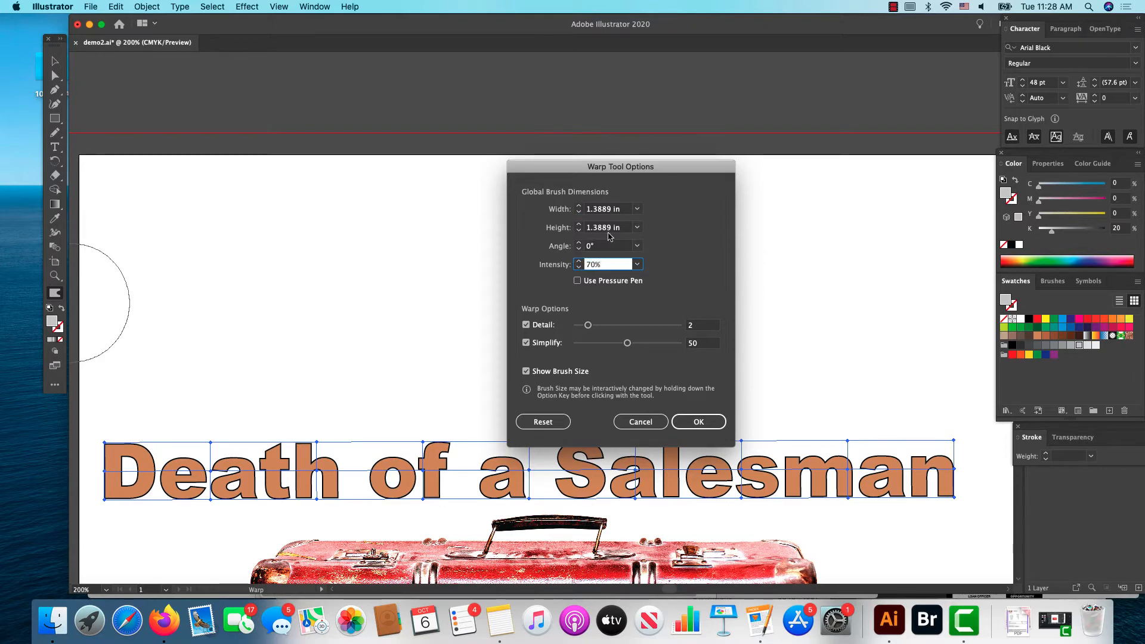
click(698, 422)
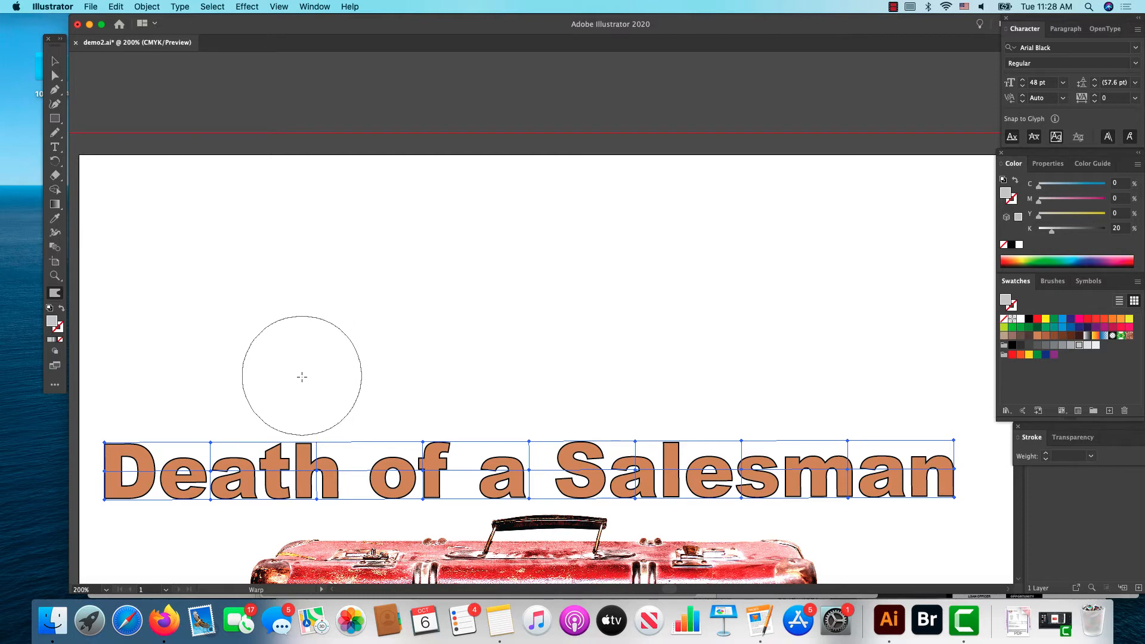
Step: Warp the "th of a" part of the title downward so its lower edge dips toward the suitcase top
drag(296, 385, 288, 520)
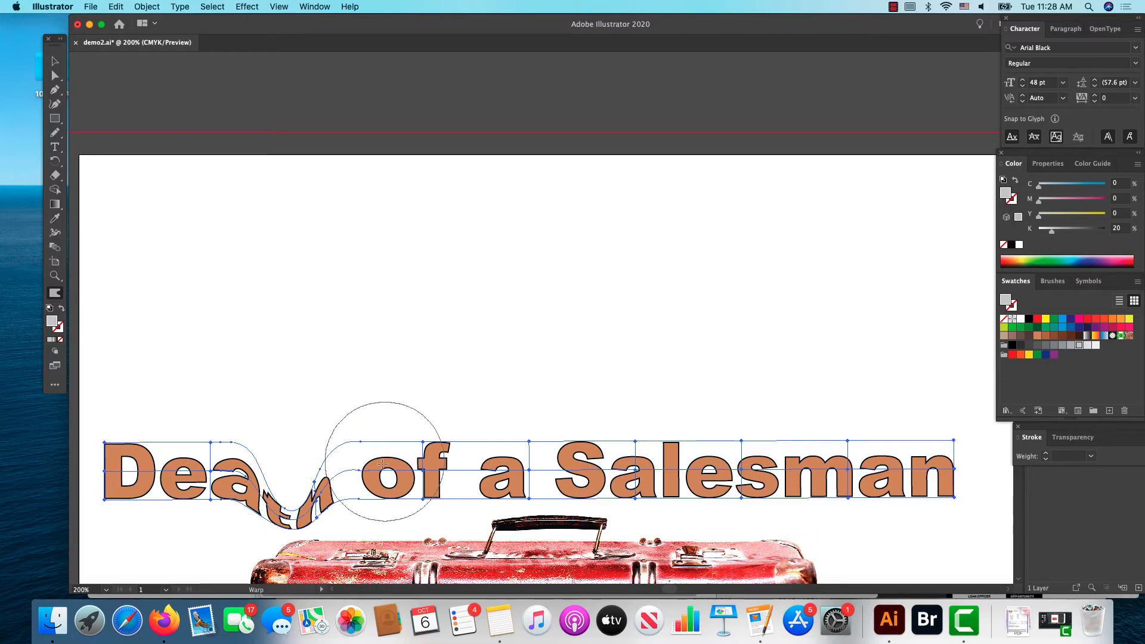
drag(414, 442, 414, 515)
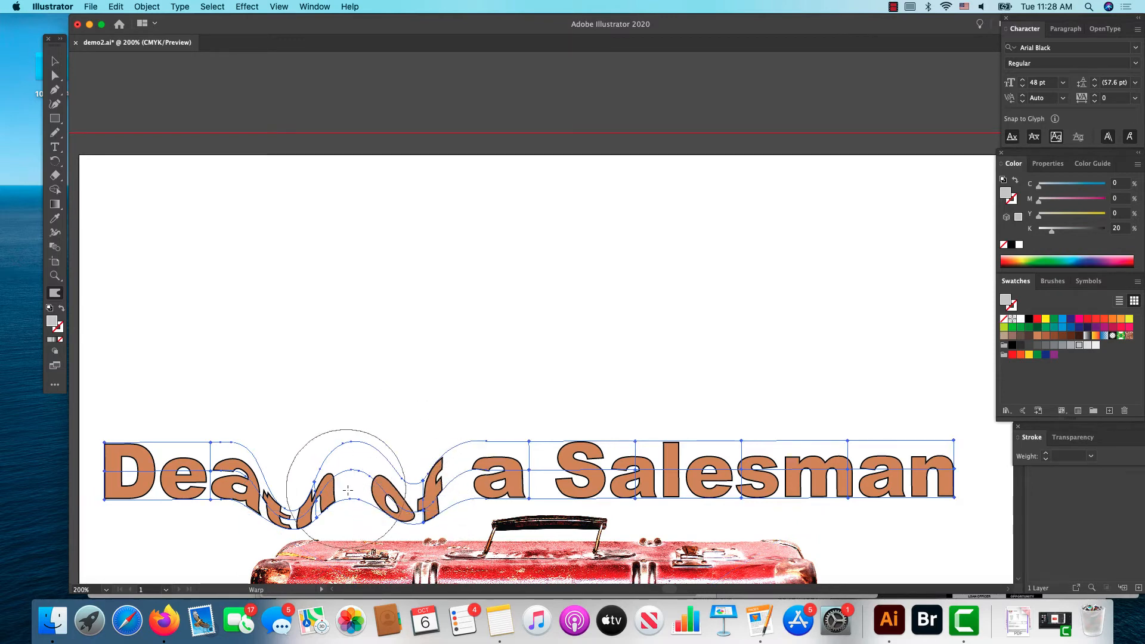
drag(348, 485, 346, 520)
mouse_move(418, 514)
mouse_down()
mouse_move(421, 528)
mouse_move(468, 511)
mouse_move(469, 537)
mouse_up()
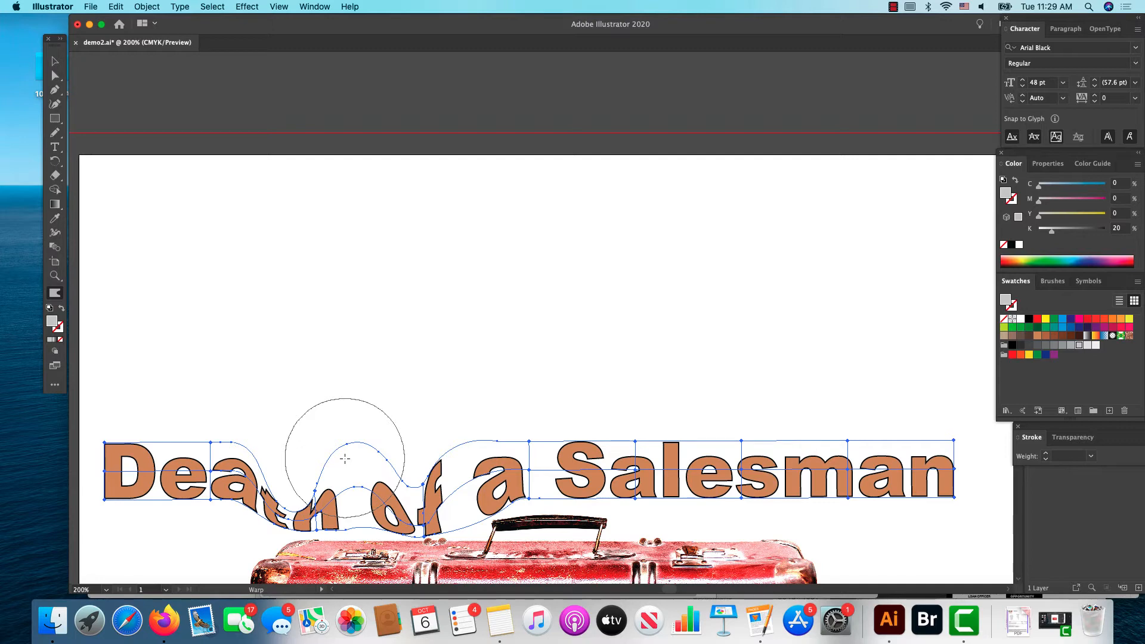
Step: Warp "Salesman" downward, stretching the "m" and "a" the most so they hang past the suitcase's right corner
drag(672, 507, 672, 518)
mouse_move(774, 476)
mouse_down()
mouse_move(772, 526)
mouse_move(708, 486)
mouse_move(709, 531)
mouse_up()
drag(840, 507, 838, 579)
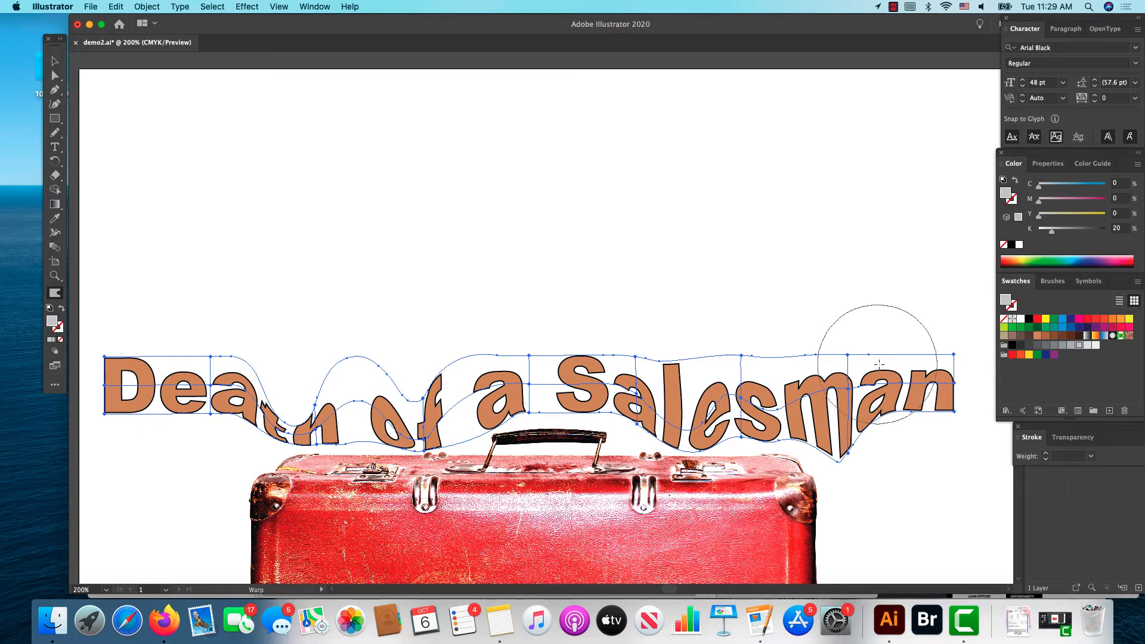
mouse_move(895, 367)
mouse_down()
mouse_move(906, 384)
mouse_move(892, 468)
mouse_move(868, 490)
mouse_up()
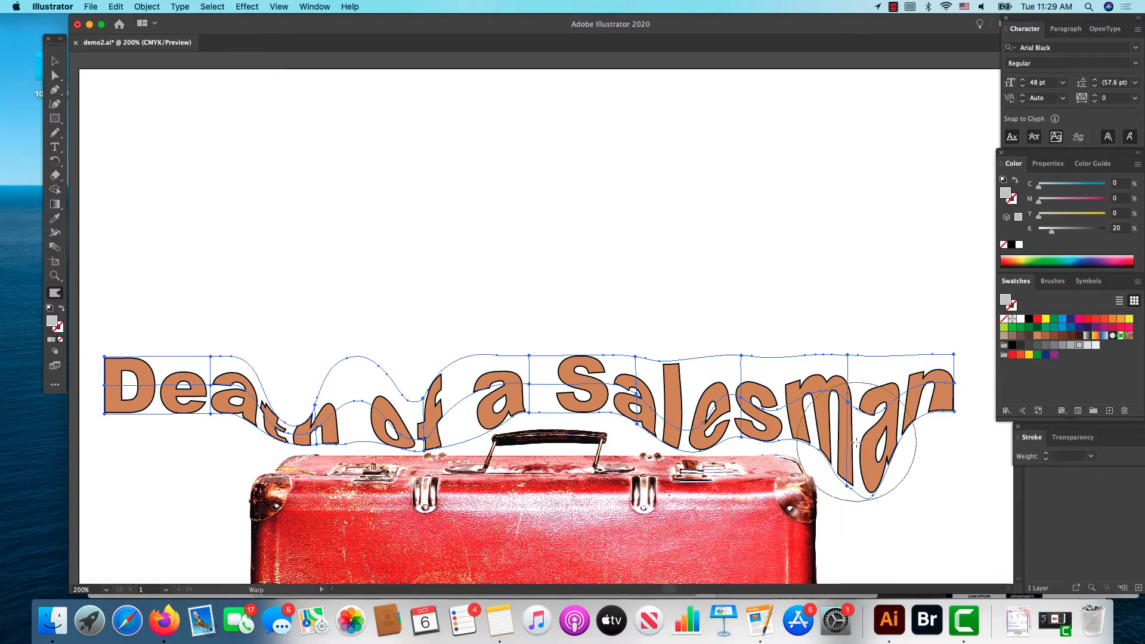
drag(857, 442, 855, 519)
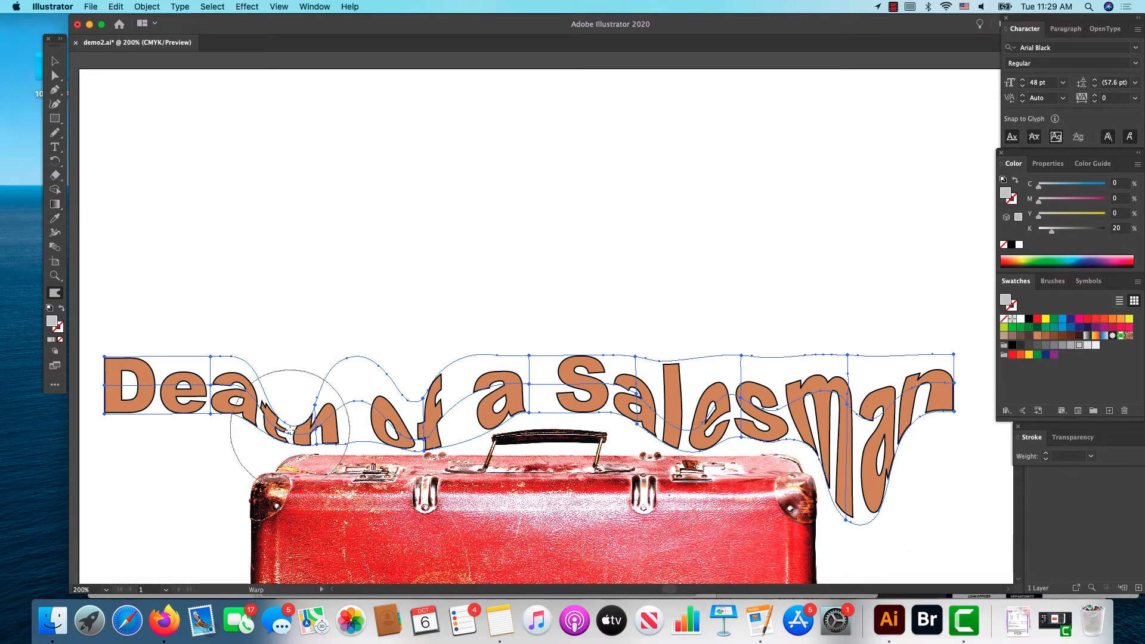
Step: Warp the "Dea" letters of "Death" down past the suitcase's left corner and nudge the "t" slightly up
drag(210, 405, 218, 494)
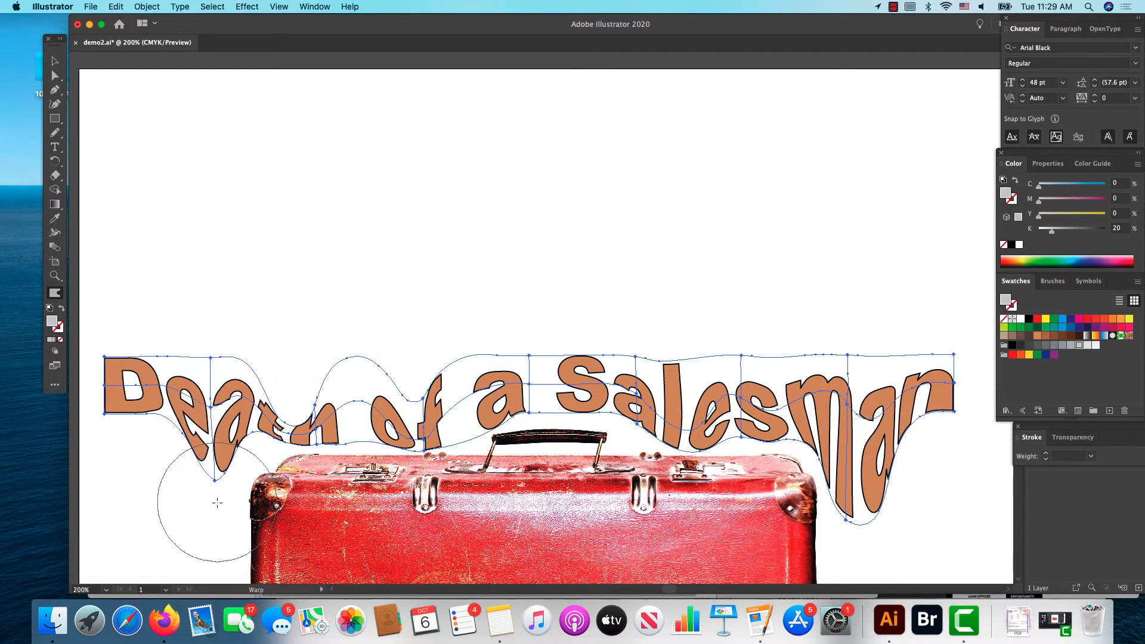
mouse_move(129, 394)
mouse_down()
mouse_move(142, 532)
mouse_move(160, 438)
mouse_move(170, 549)
mouse_up()
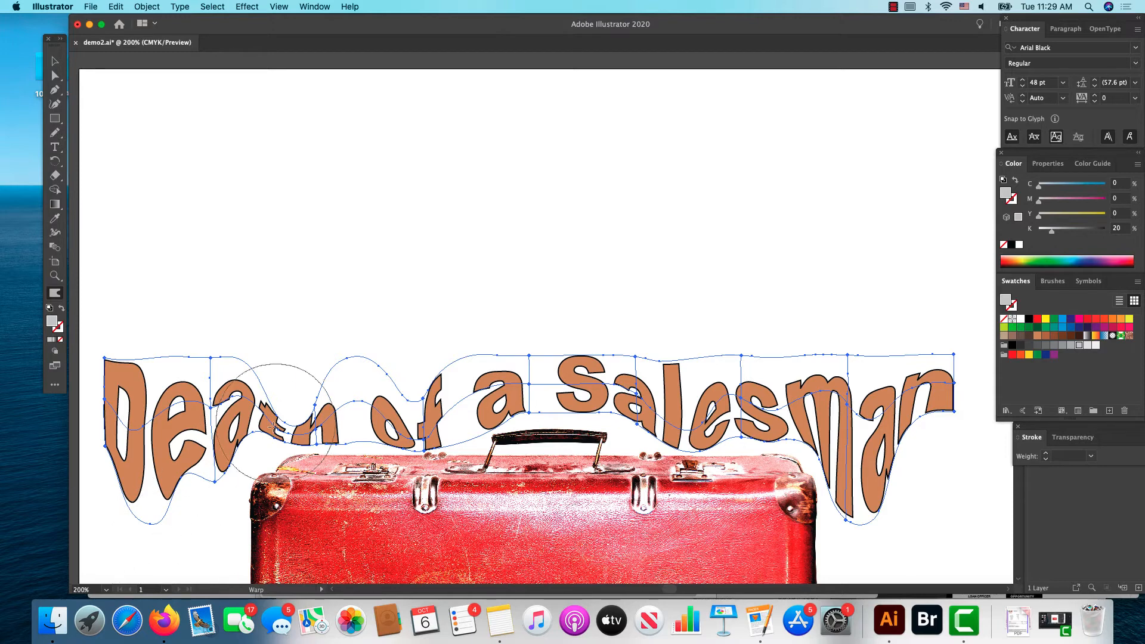
drag(285, 423, 283, 406)
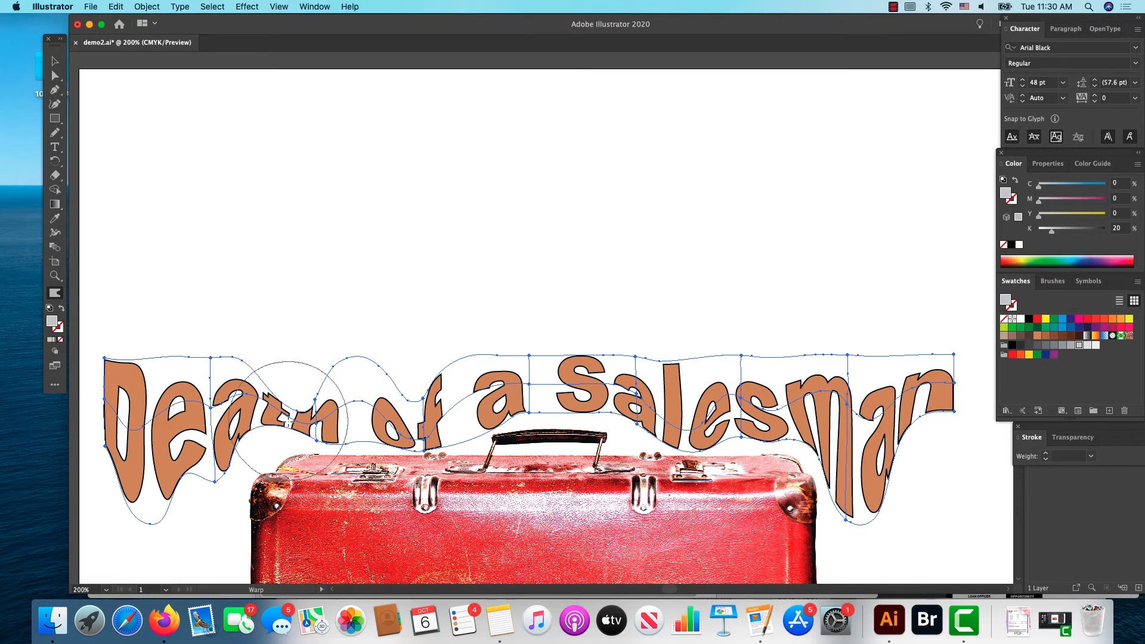
Step: With Direct Selection, pull the lower mesh point under the "a" of "Death" down, adjust its handle, and shift the adjoining "ath" mesh patch down and right
click(56, 76)
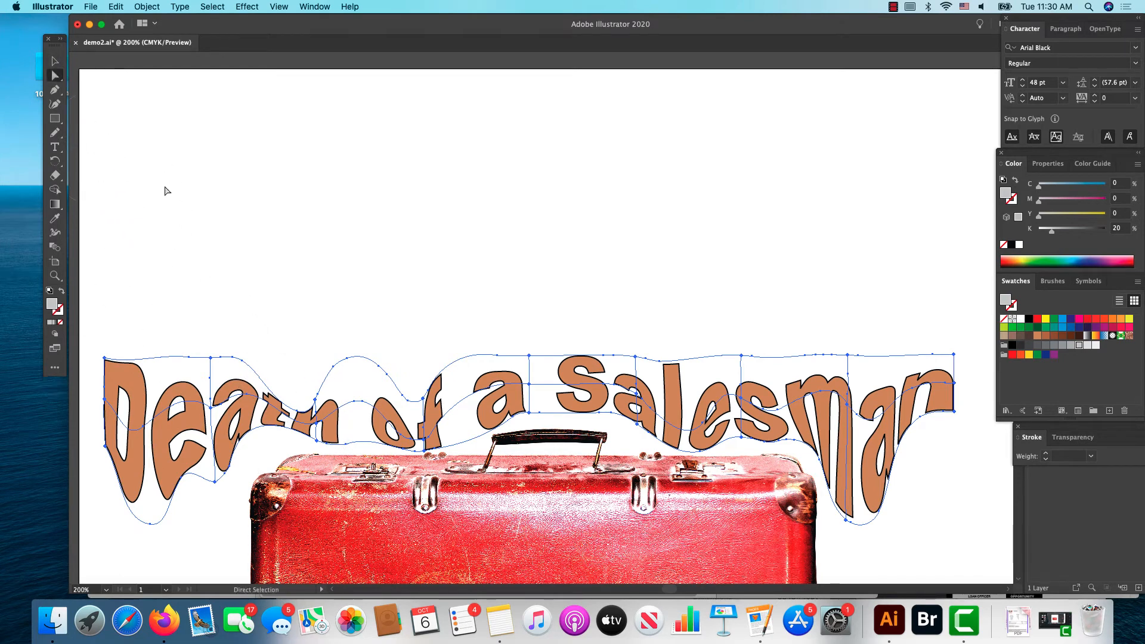
click(215, 481)
drag(215, 482, 223, 521)
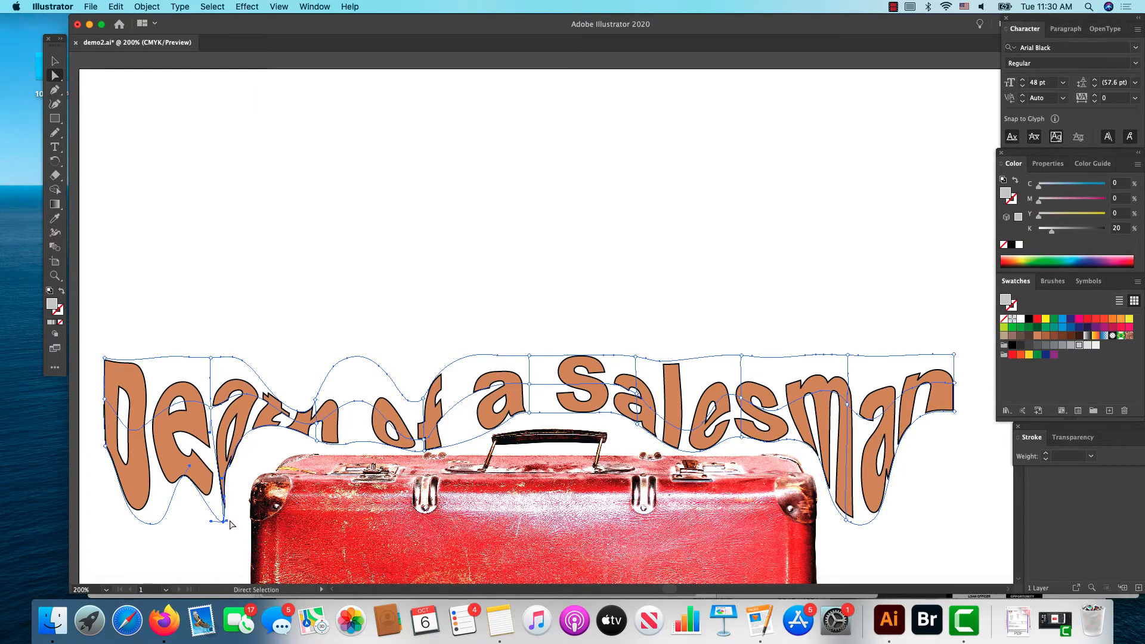
drag(227, 520, 244, 523)
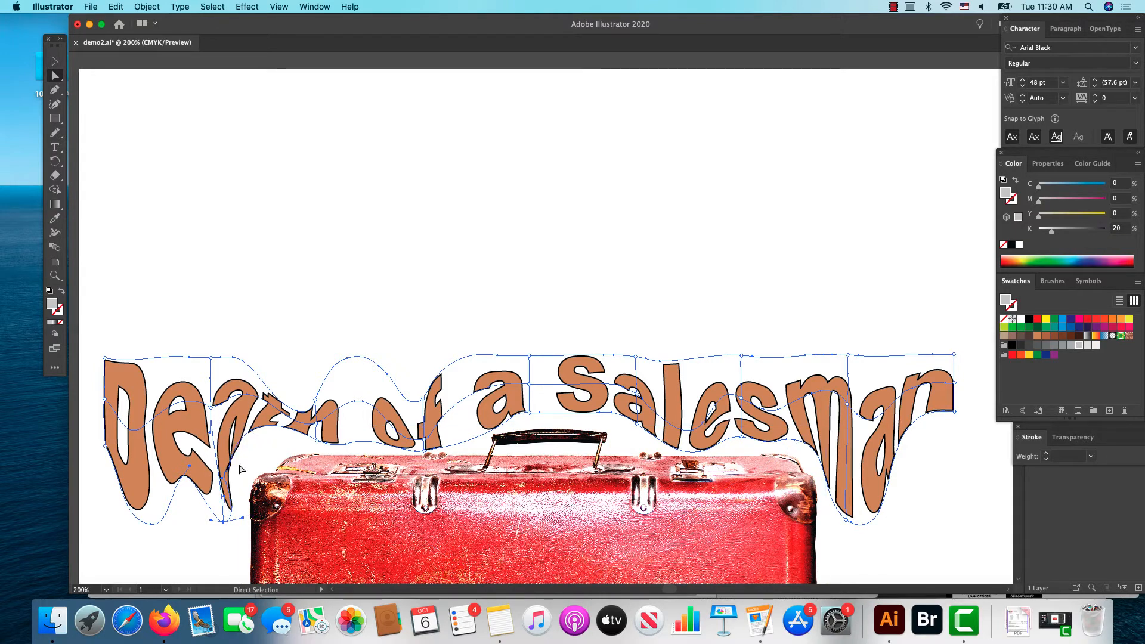
click(254, 430)
drag(255, 427, 263, 442)
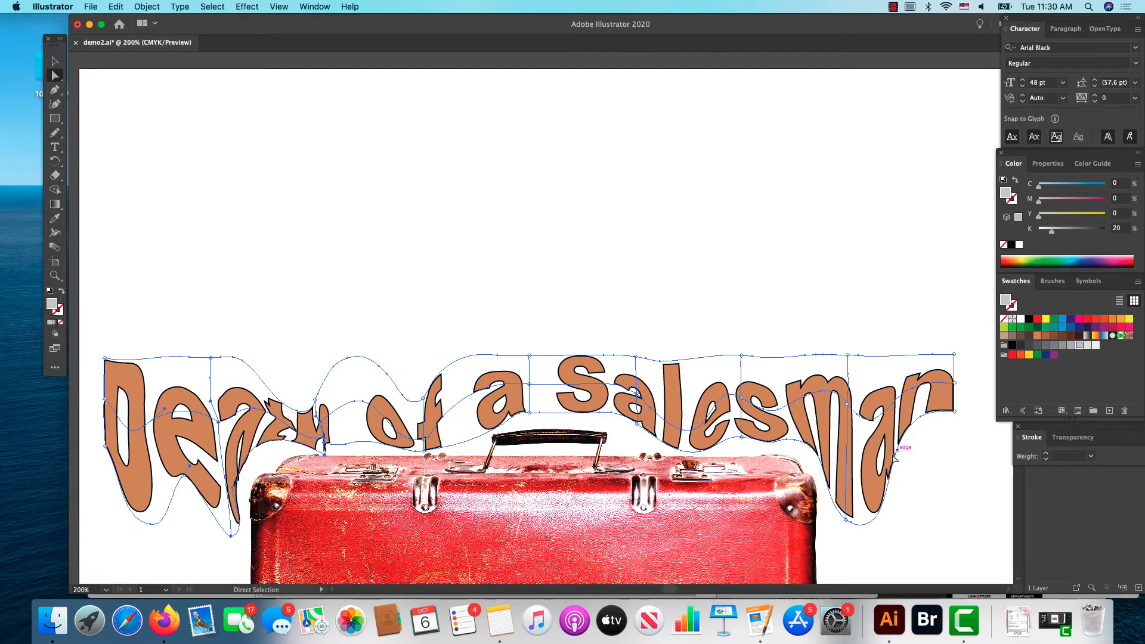
Step: Move the mesh patches over "man" and the "S" of "Salesman" slightly down toward the suitcase
drag(883, 454, 885, 484)
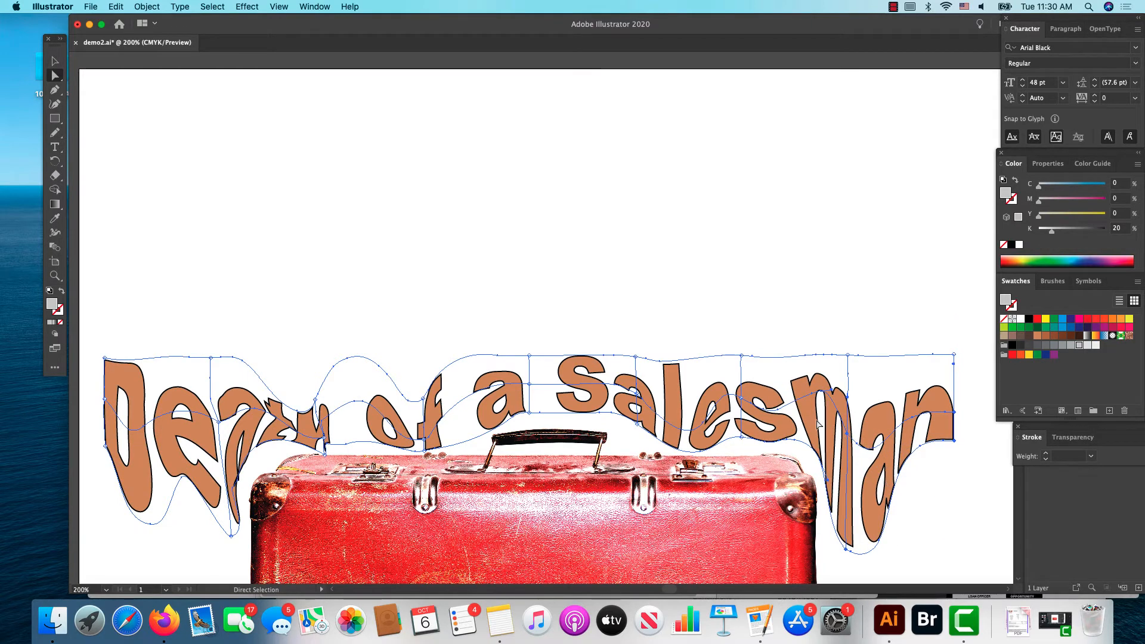
drag(817, 426, 817, 433)
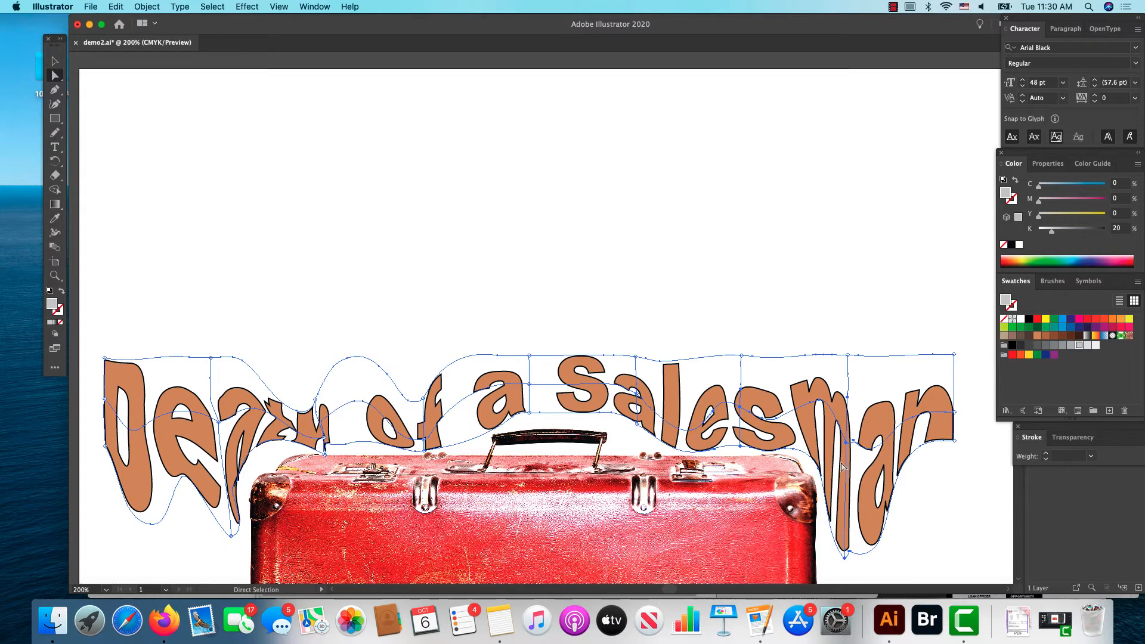
click(595, 402)
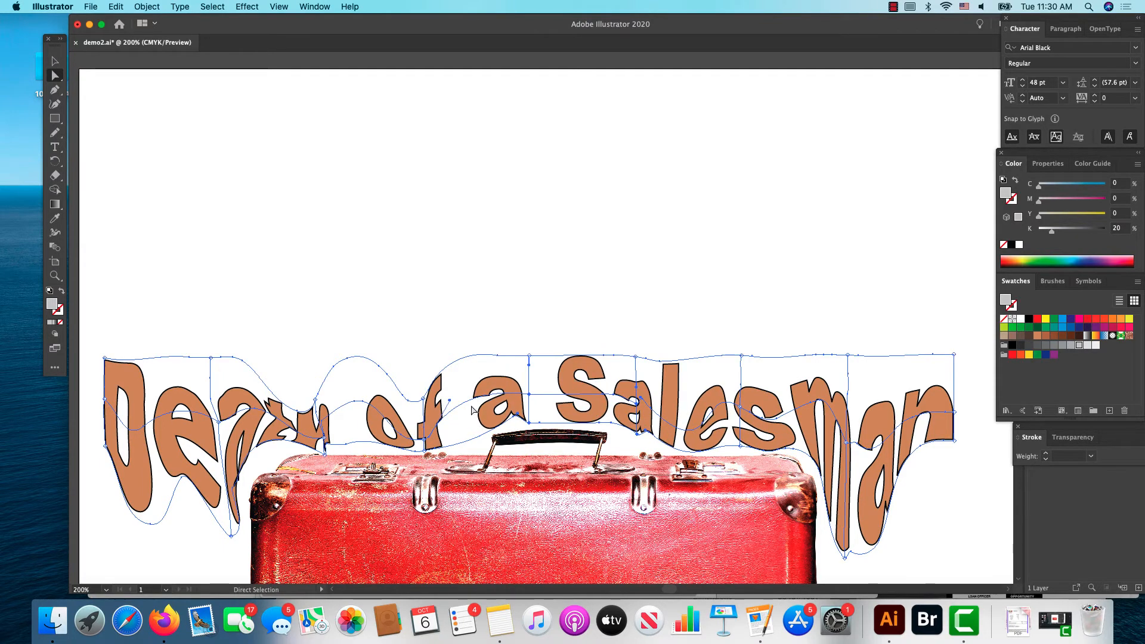
Step: Try to reposition the mesh patches around "th of a" to make those letters more readable
drag(483, 414, 482, 416)
drag(362, 435, 362, 436)
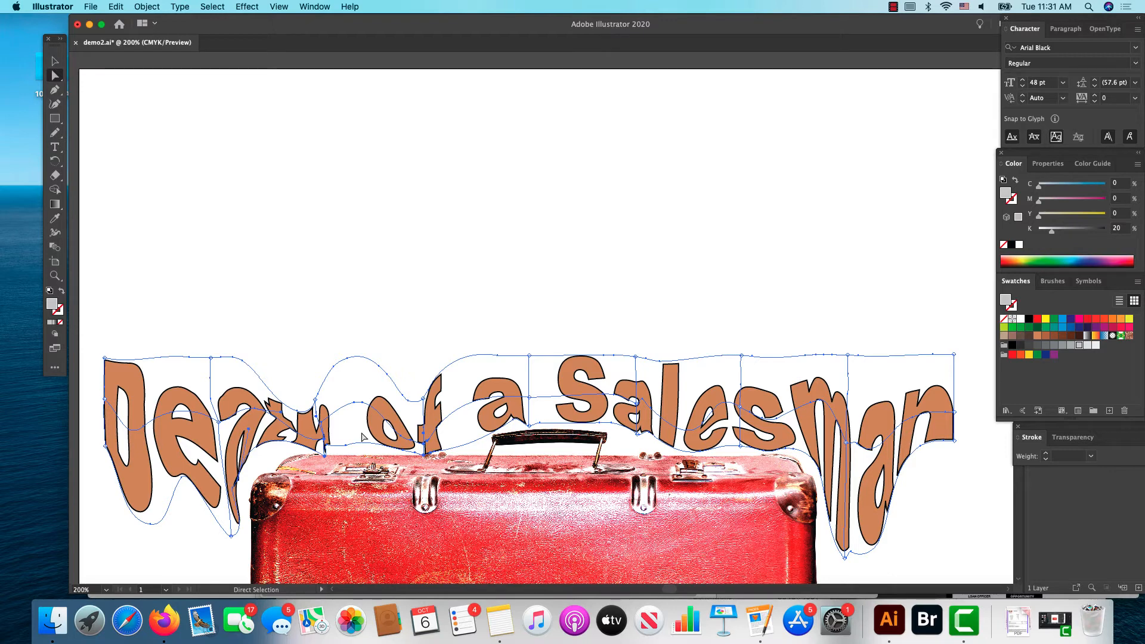
drag(269, 432, 305, 434)
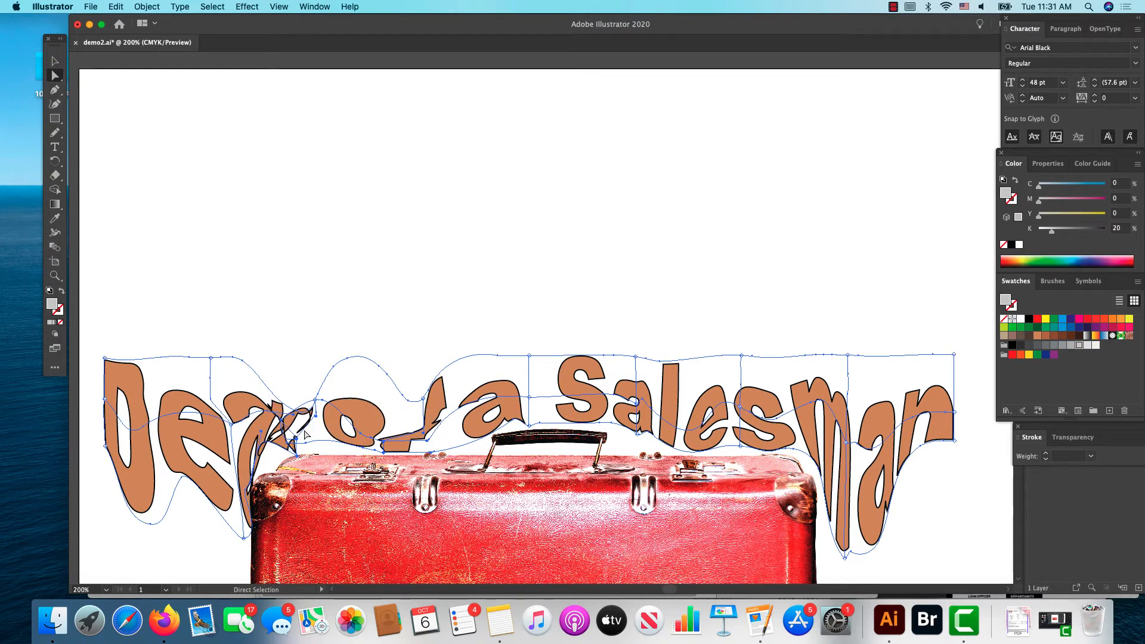
drag(306, 433, 343, 428)
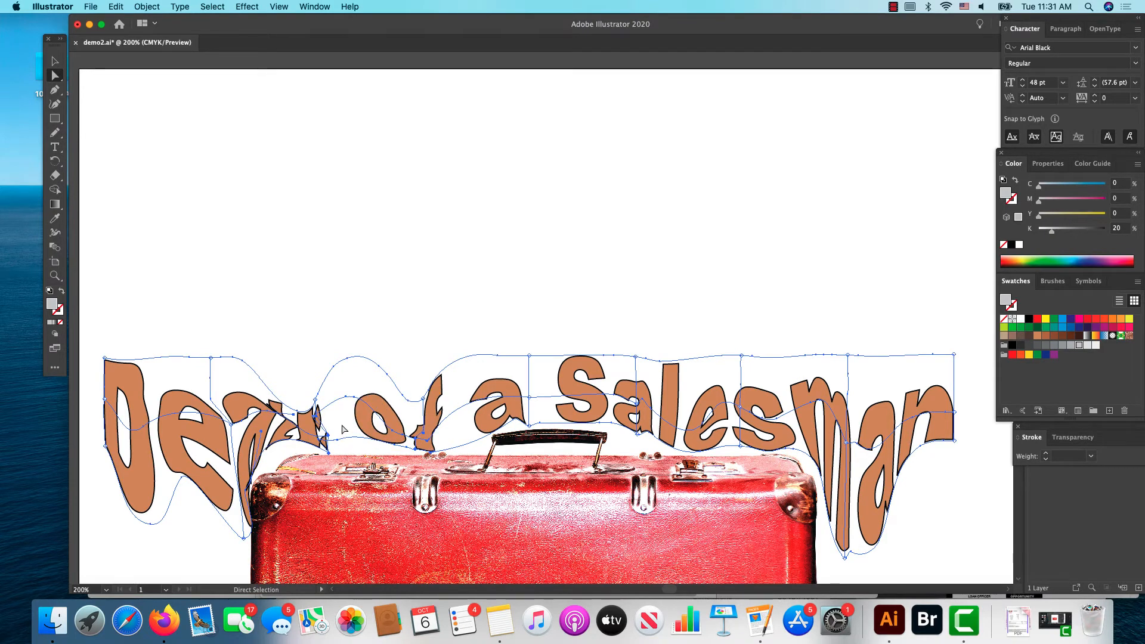
Step: Undo the recent mesh moves around "th of a" one after another
click(115, 6)
click(119, 22)
click(116, 7)
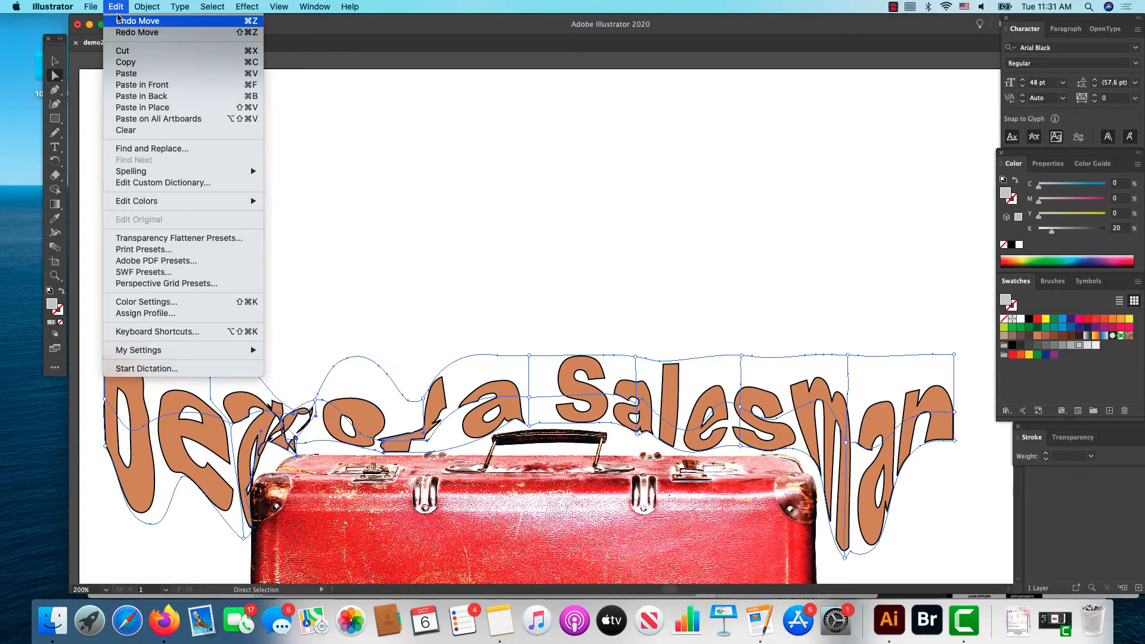
click(119, 22)
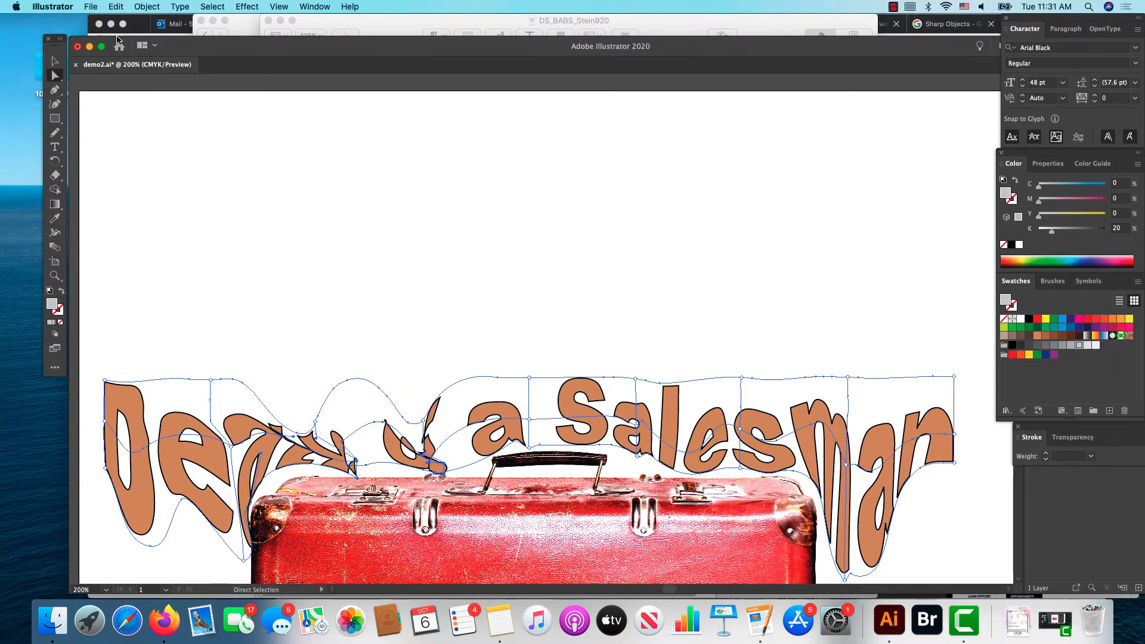
click(115, 7)
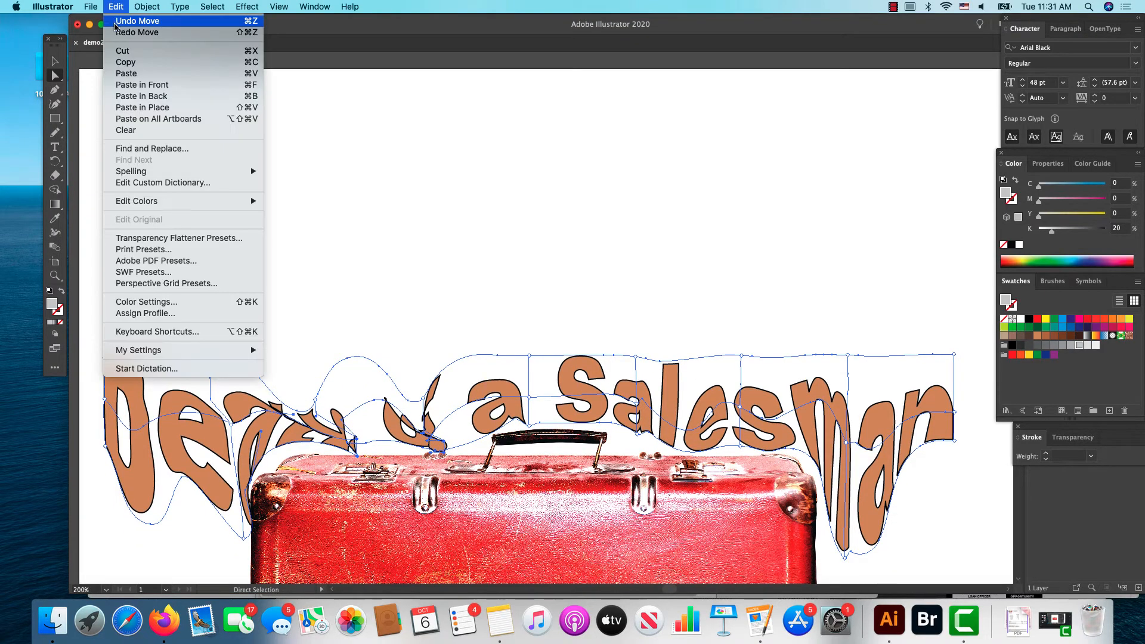
click(116, 25)
click(117, 7)
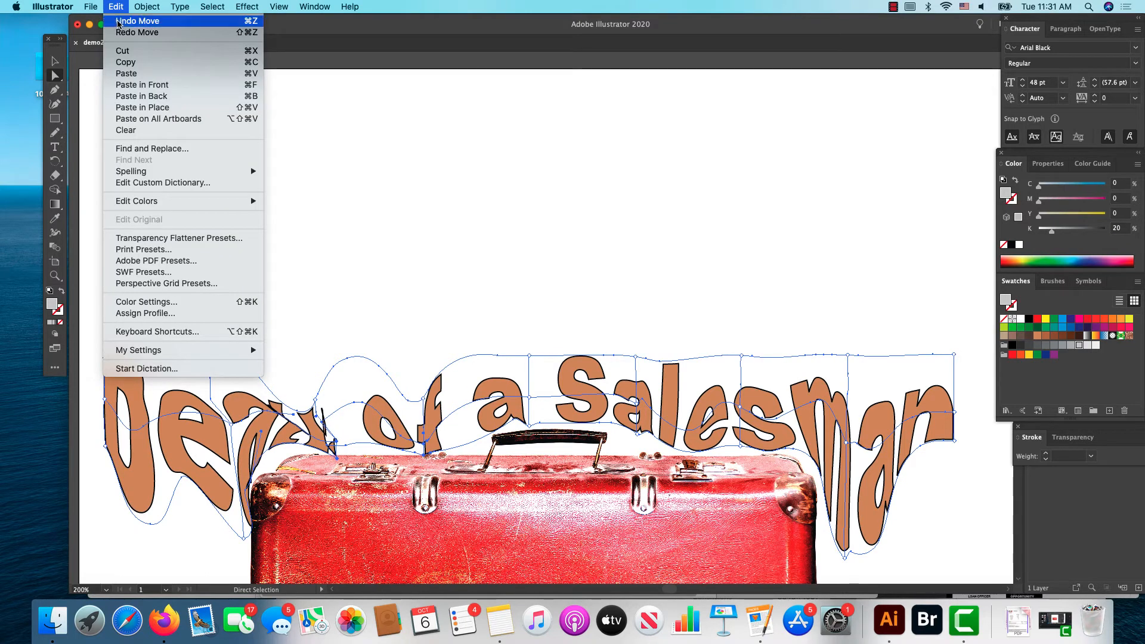
click(118, 23)
click(116, 7)
click(118, 22)
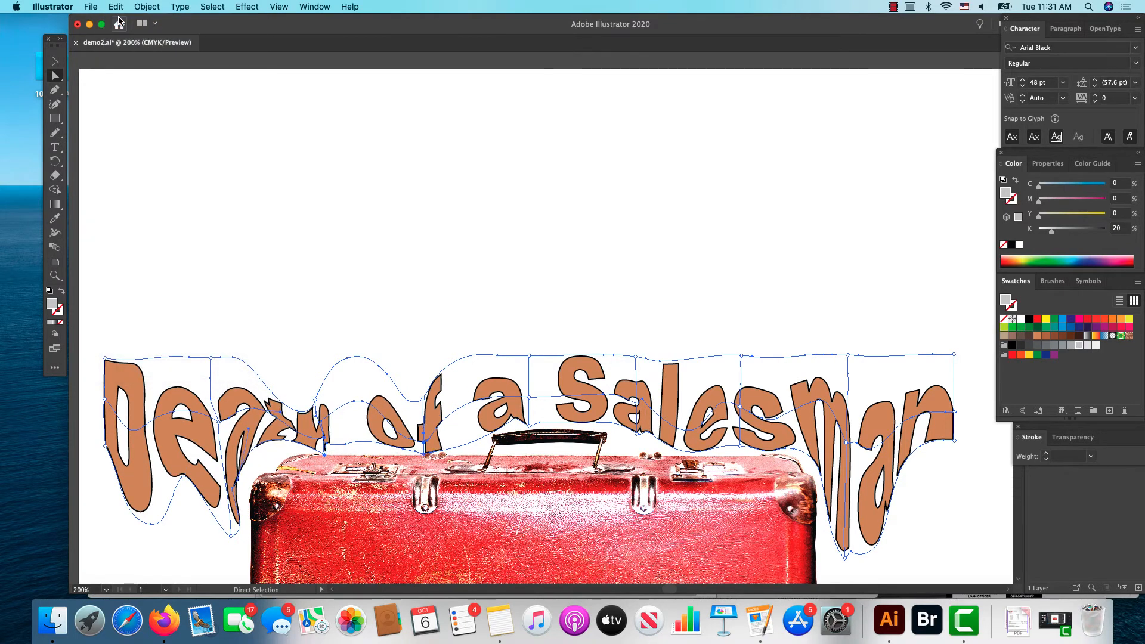
click(116, 7)
click(119, 23)
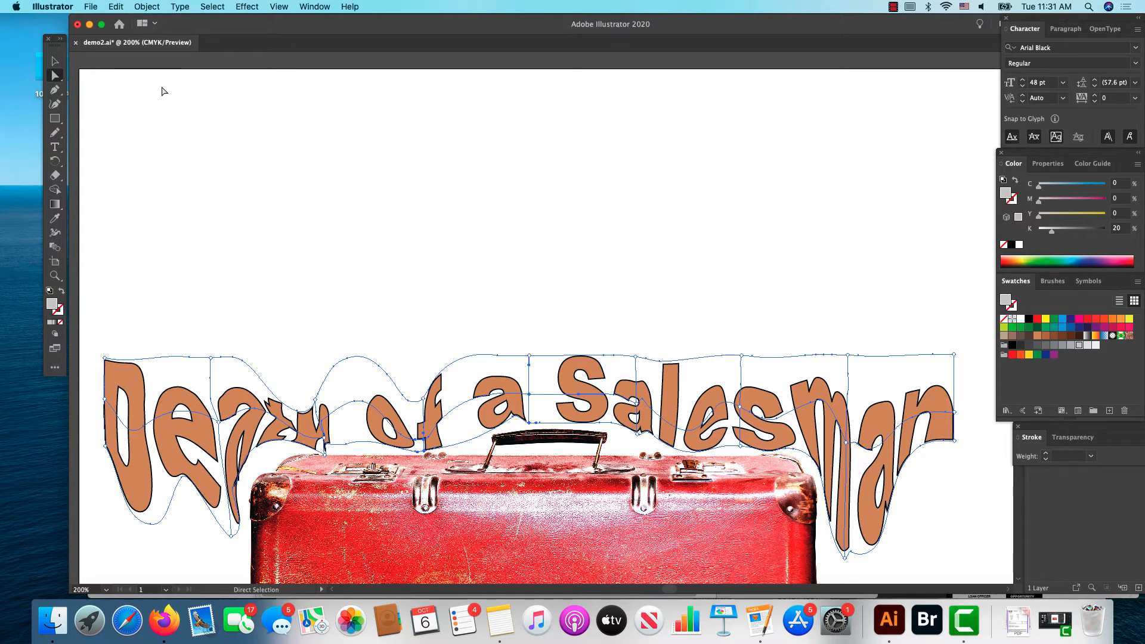
Step: Delete the whole distorted "Death of a Salesman" title above the suitcase
click(161, 91)
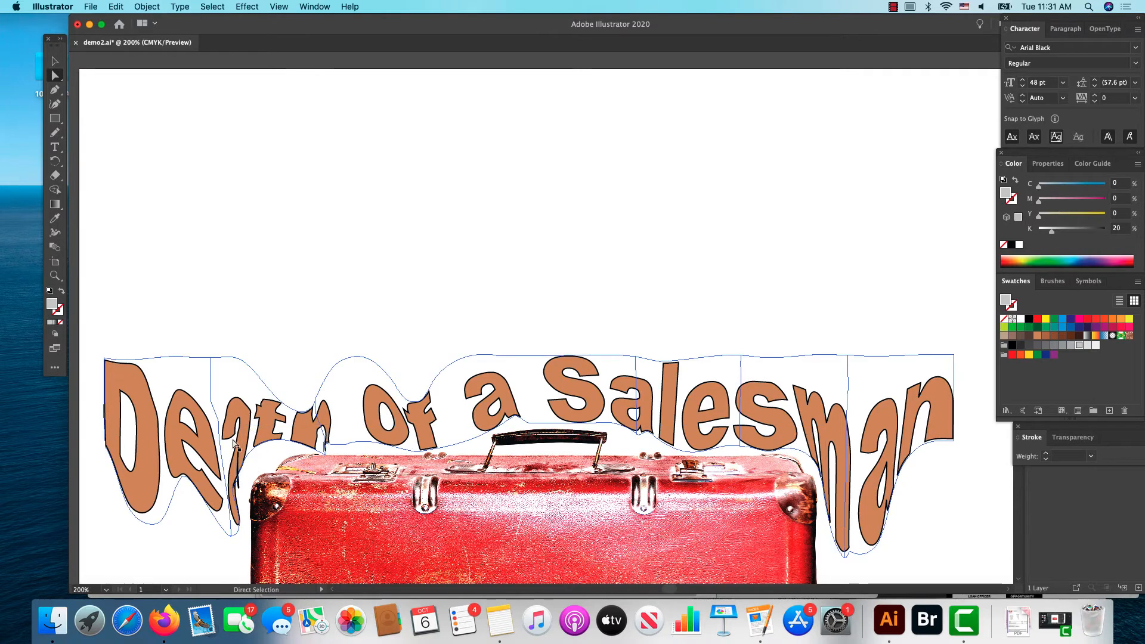
key(Delete)
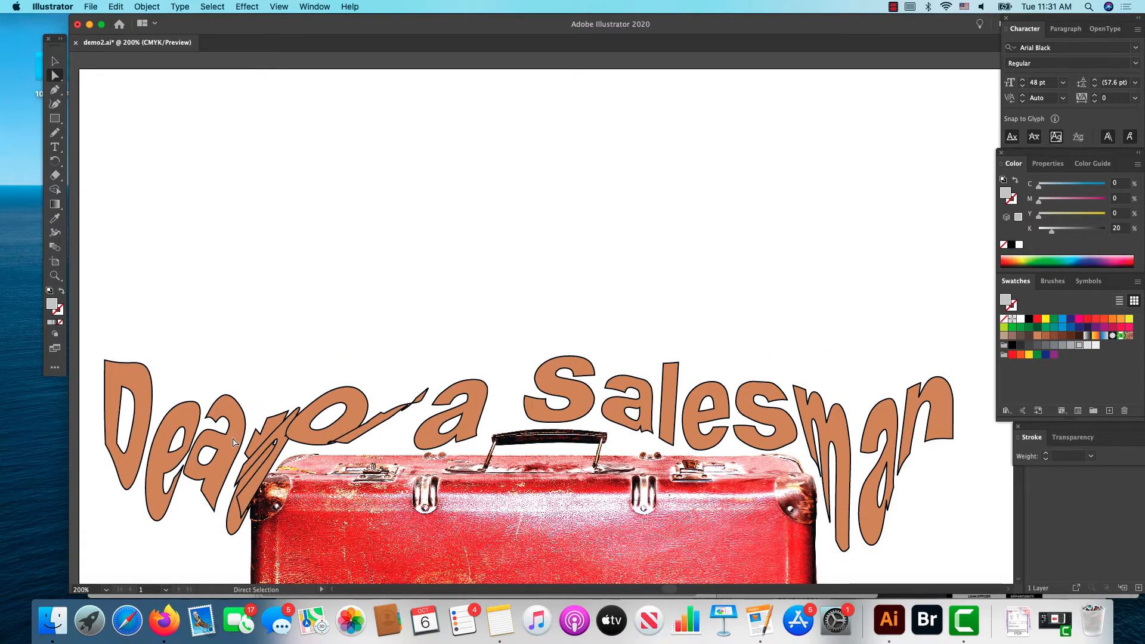
click(54, 61)
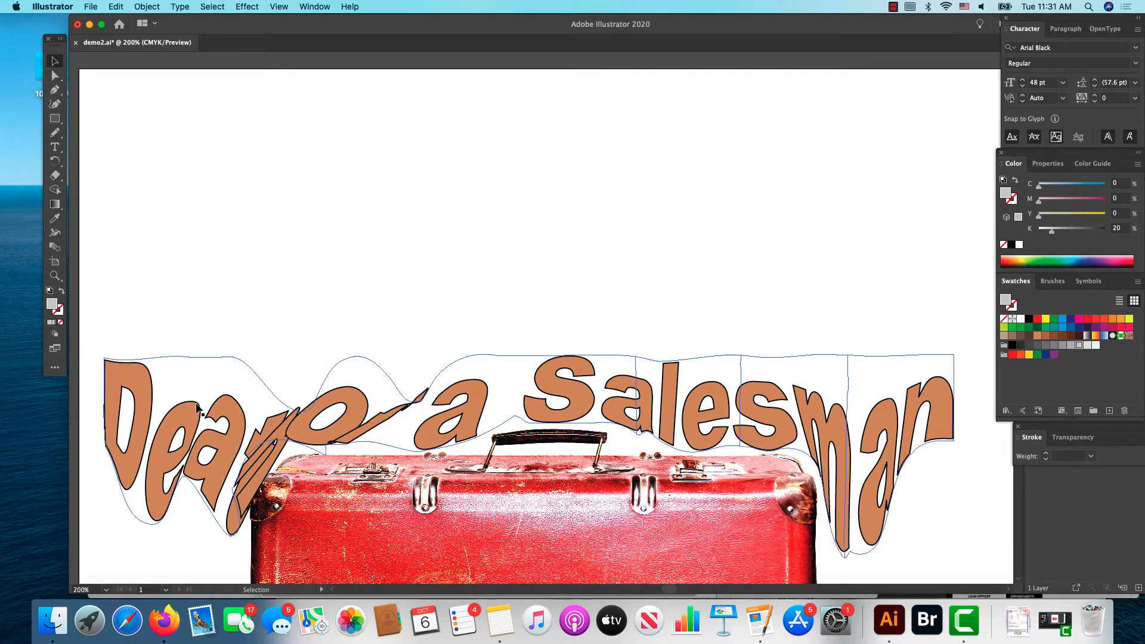
click(200, 411)
key(Delete)
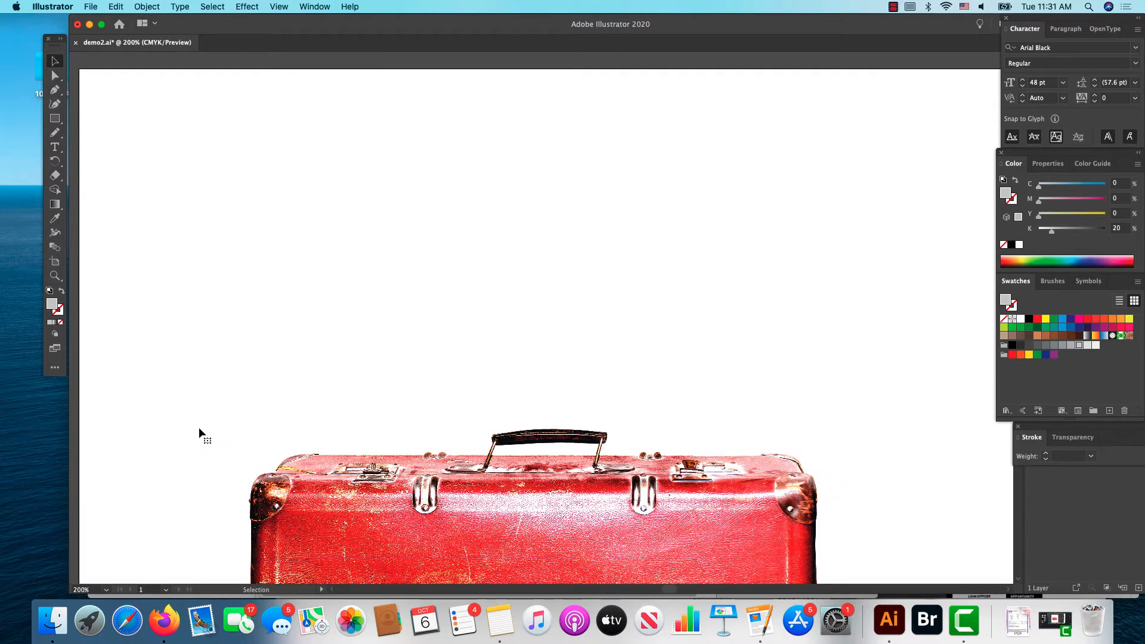
Step: Create the area text "Death Of A Salesman" above the suitcase, in a frame wide enough to keep it on one line
click(54, 147)
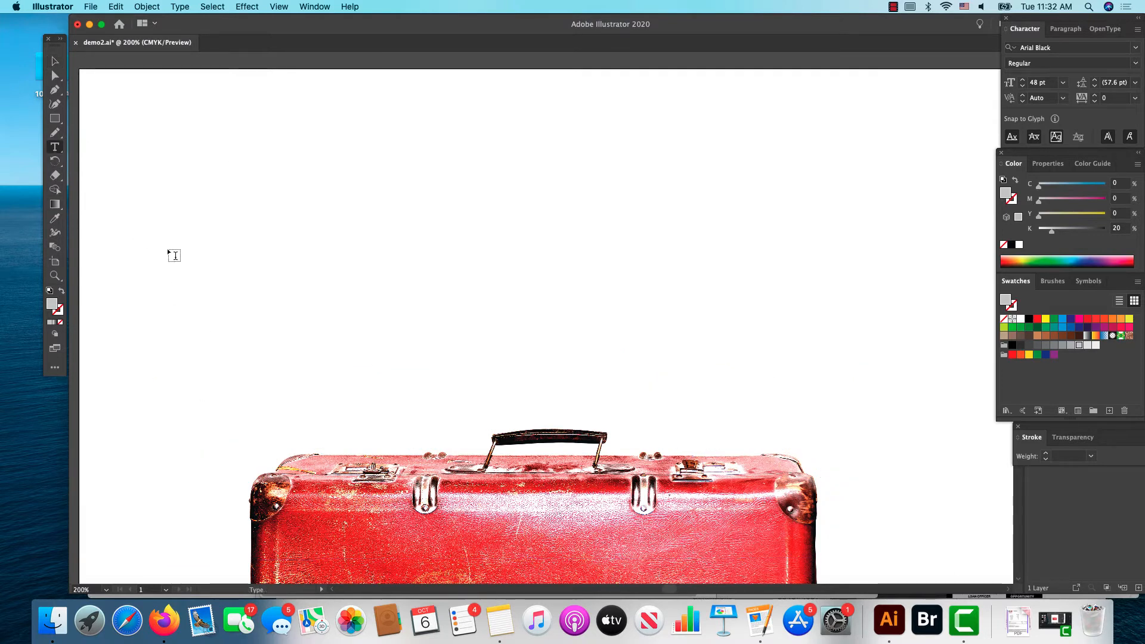
drag(168, 250, 852, 422)
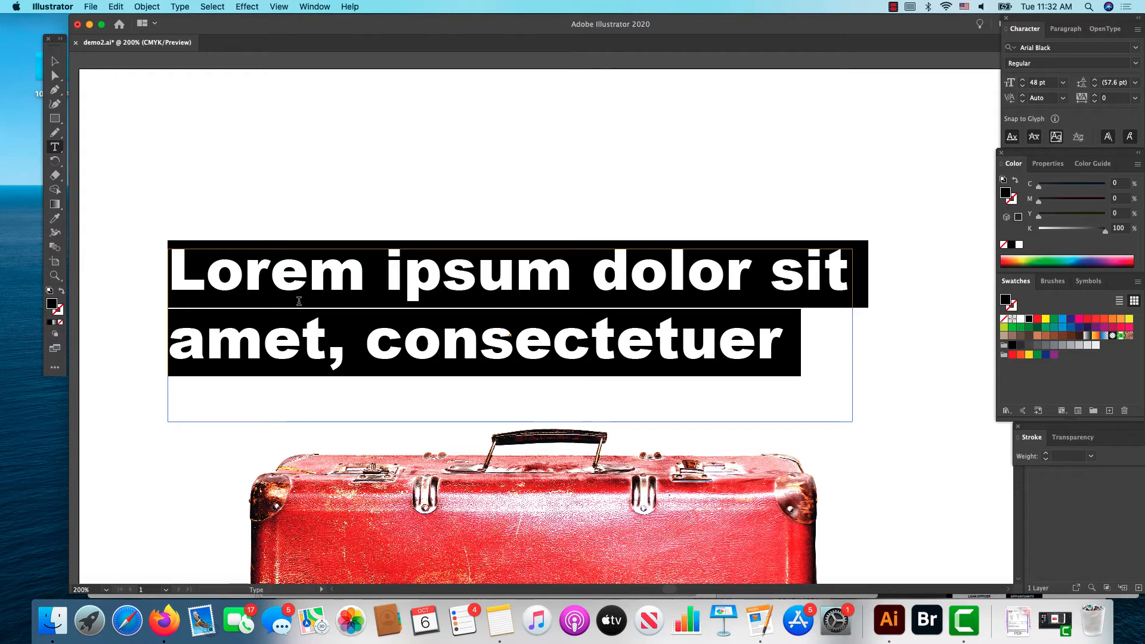
text(Deatrh )
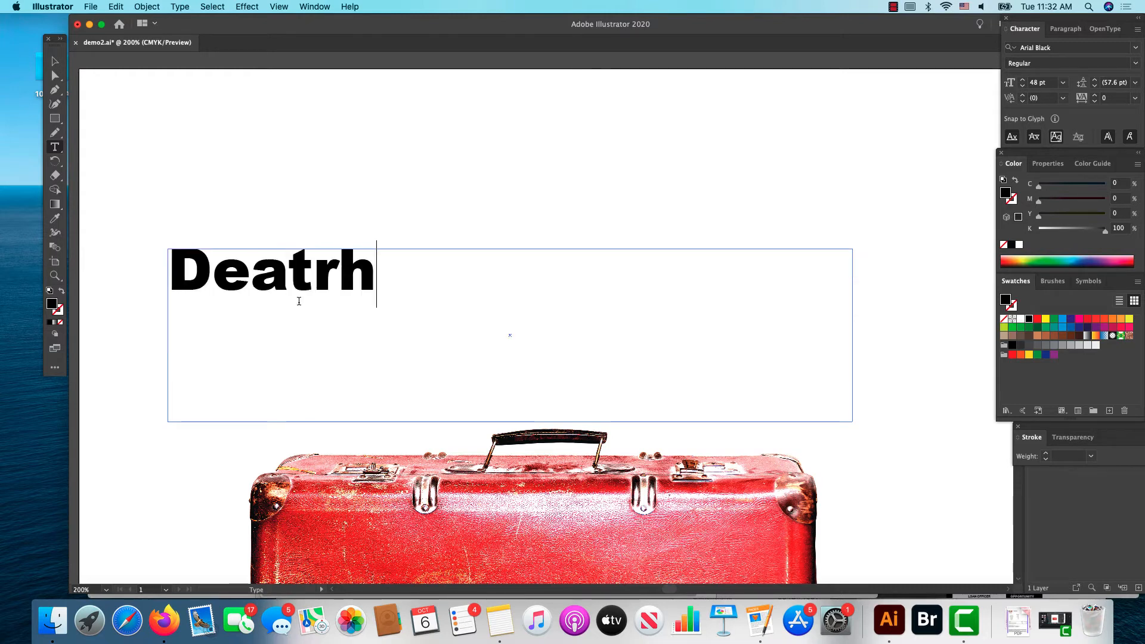
text(Of )
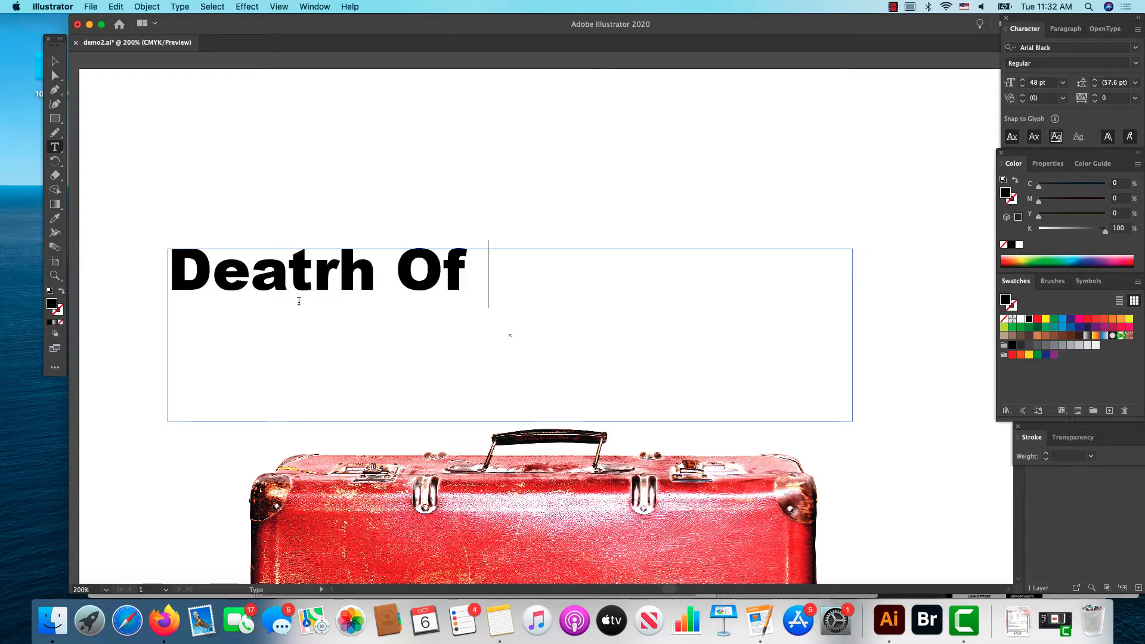
text(A Sal)
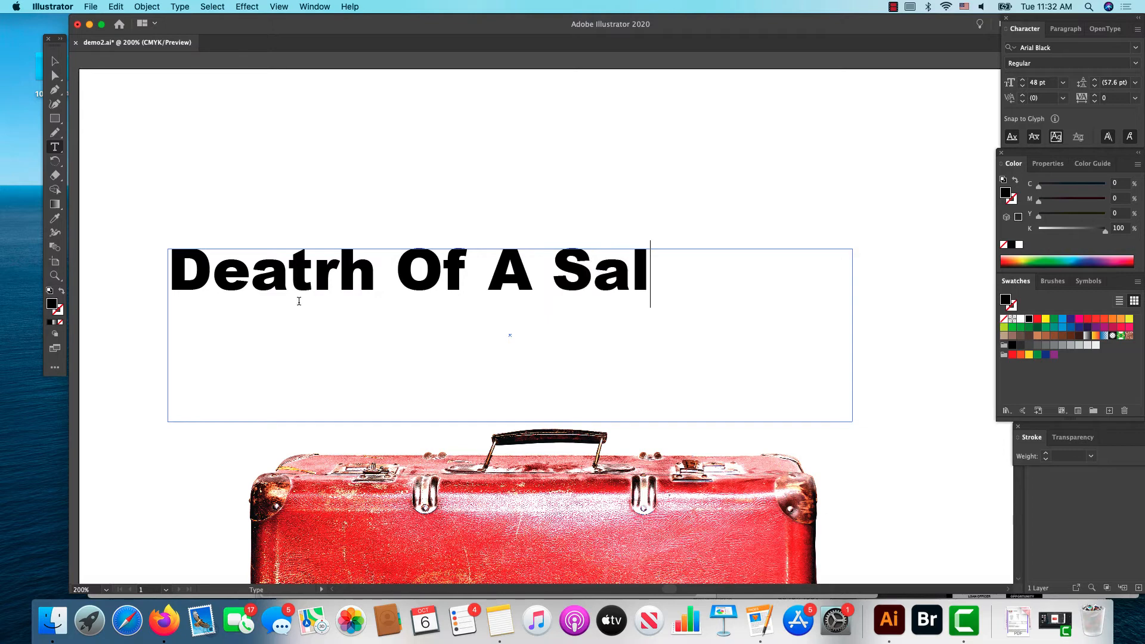
text(esman)
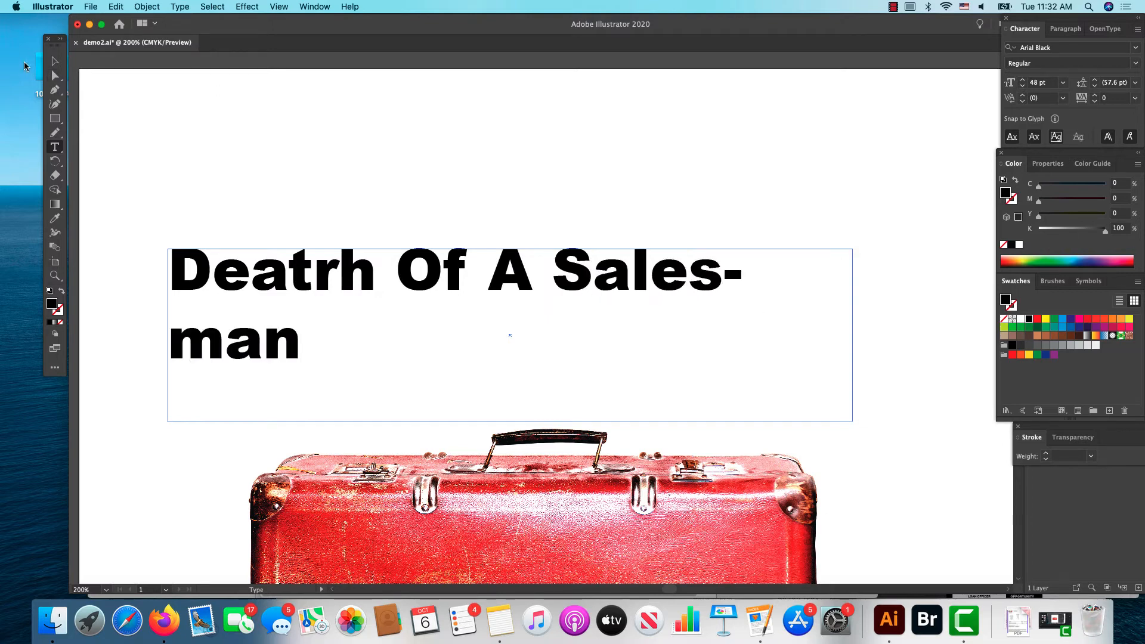
key(Escape)
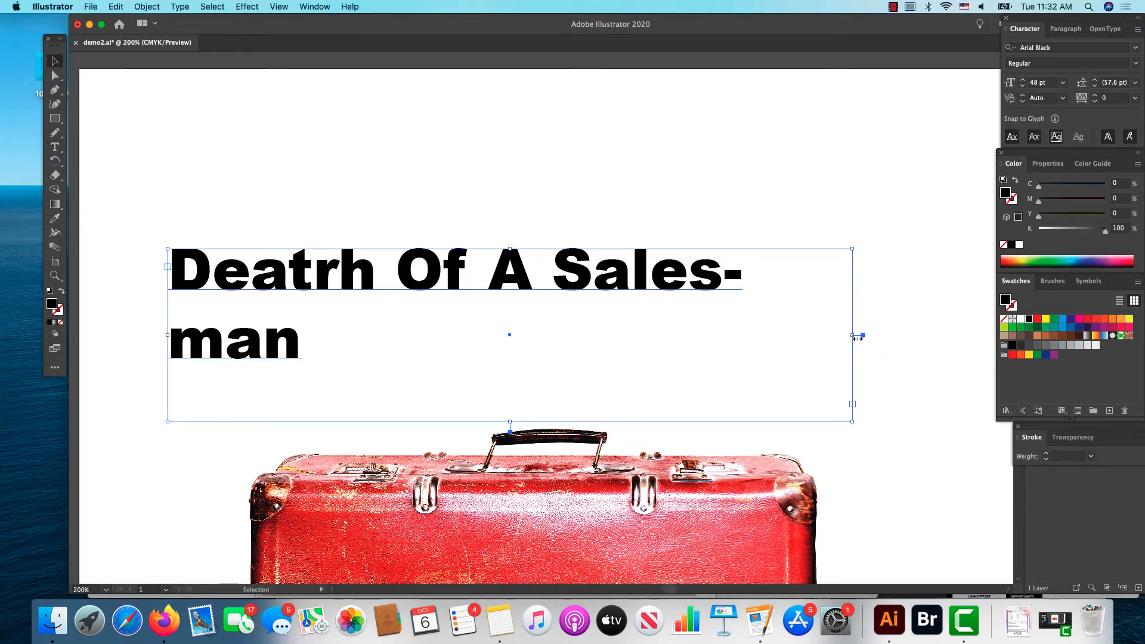
drag(857, 338, 904, 337)
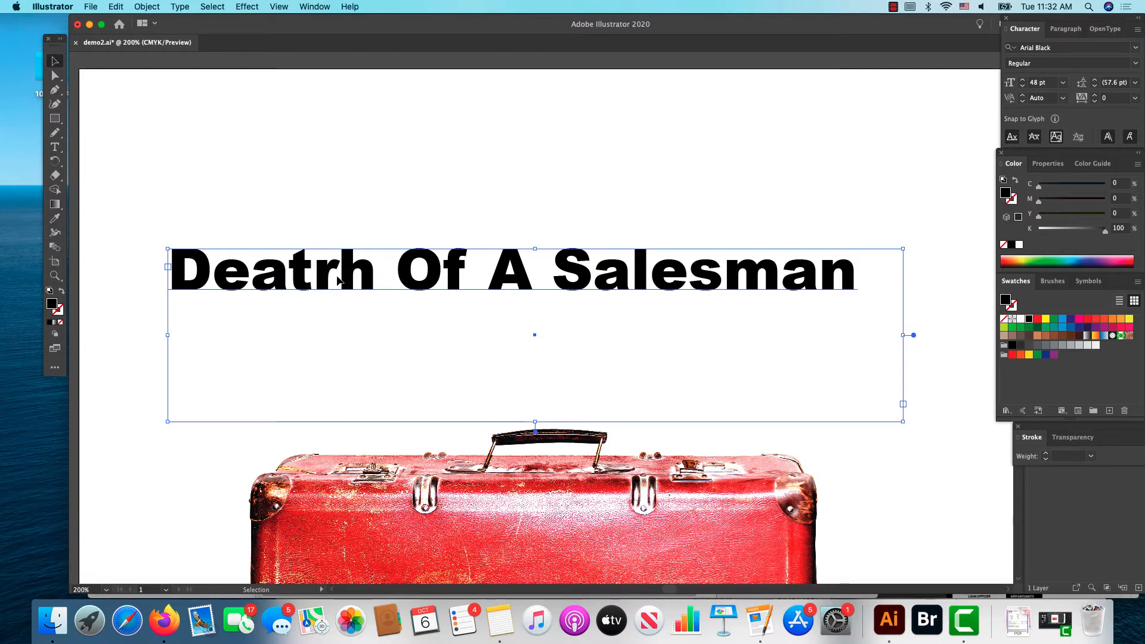
click(60, 149)
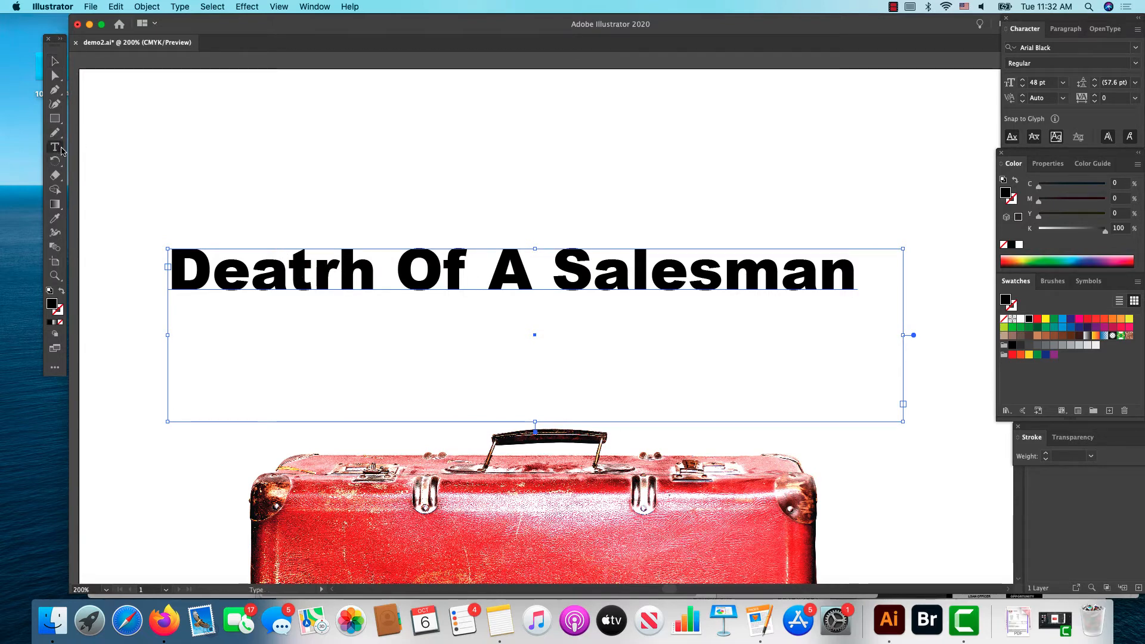
click(336, 275)
key(BackSpace)
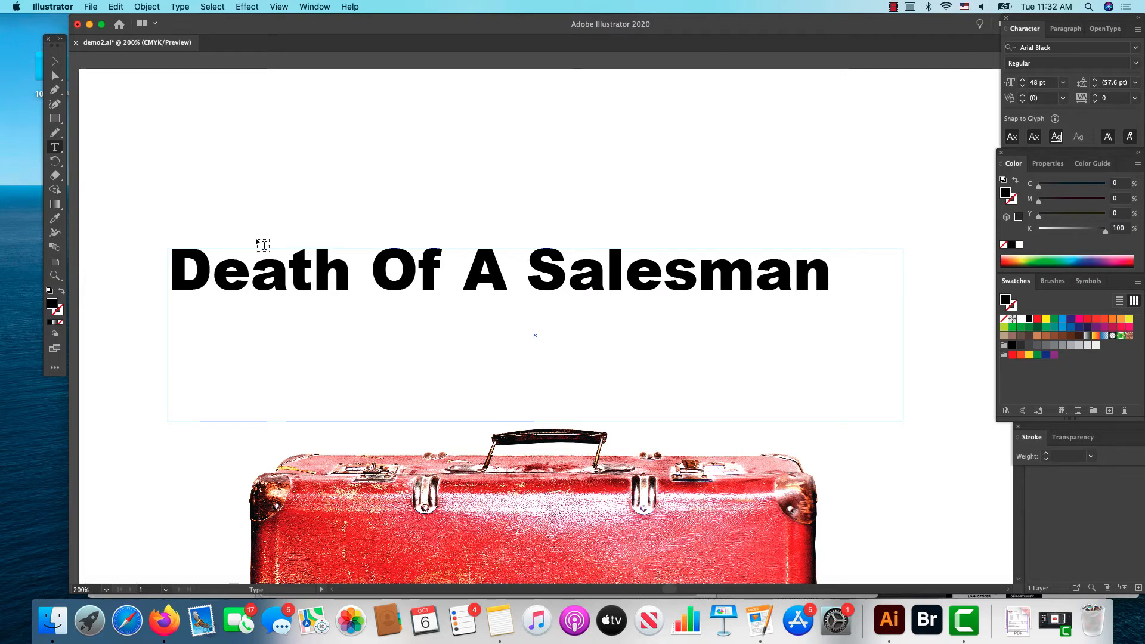
Step: Move the title down toward the suitcase and apply an envelope mesh with 2 rows and 8 columns
click(55, 61)
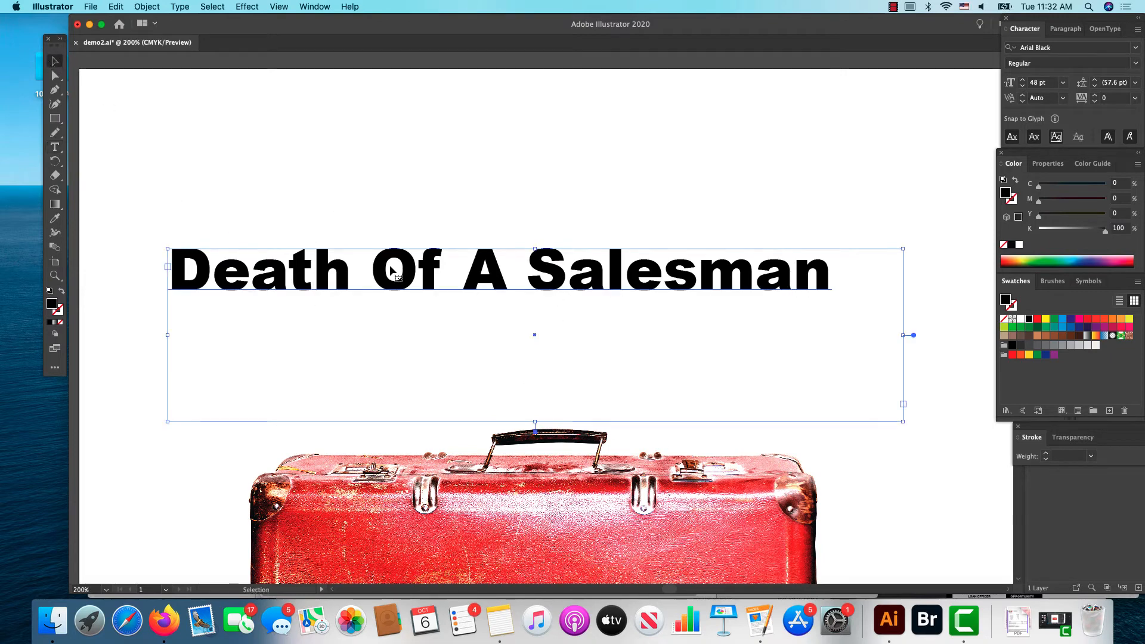
drag(391, 270, 406, 355)
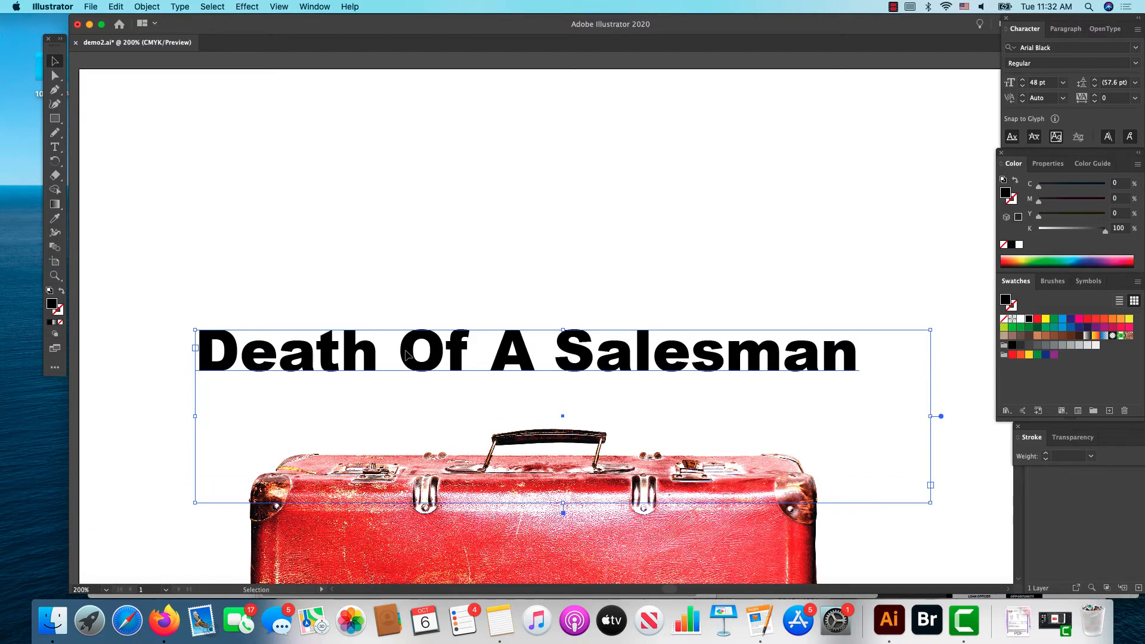
click(139, 6)
mouse_move(174, 319)
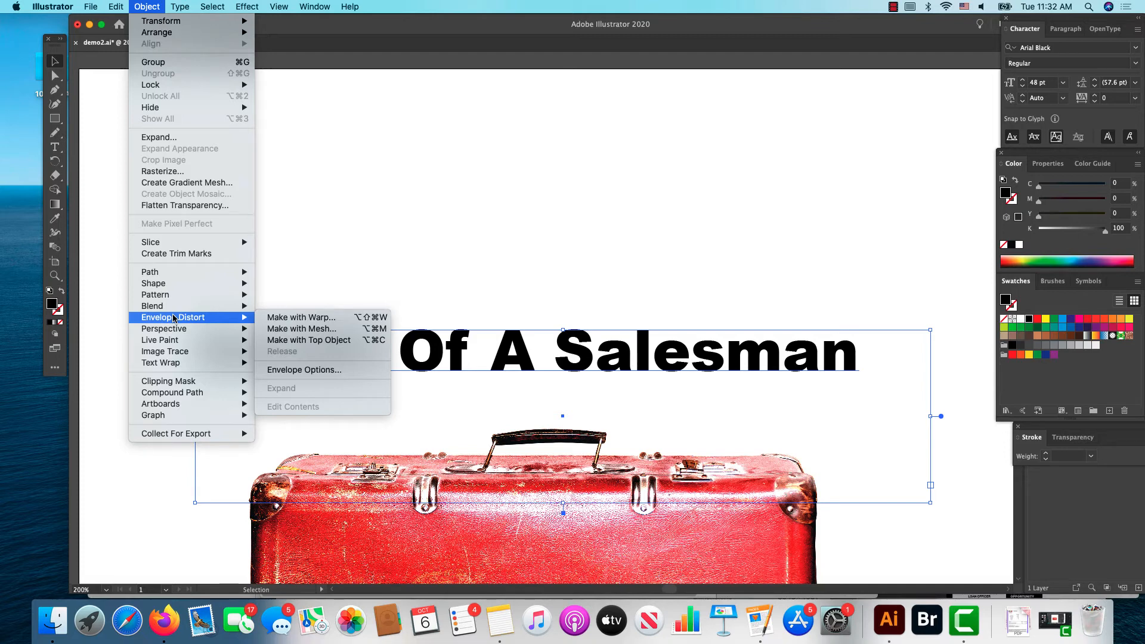
click(299, 329)
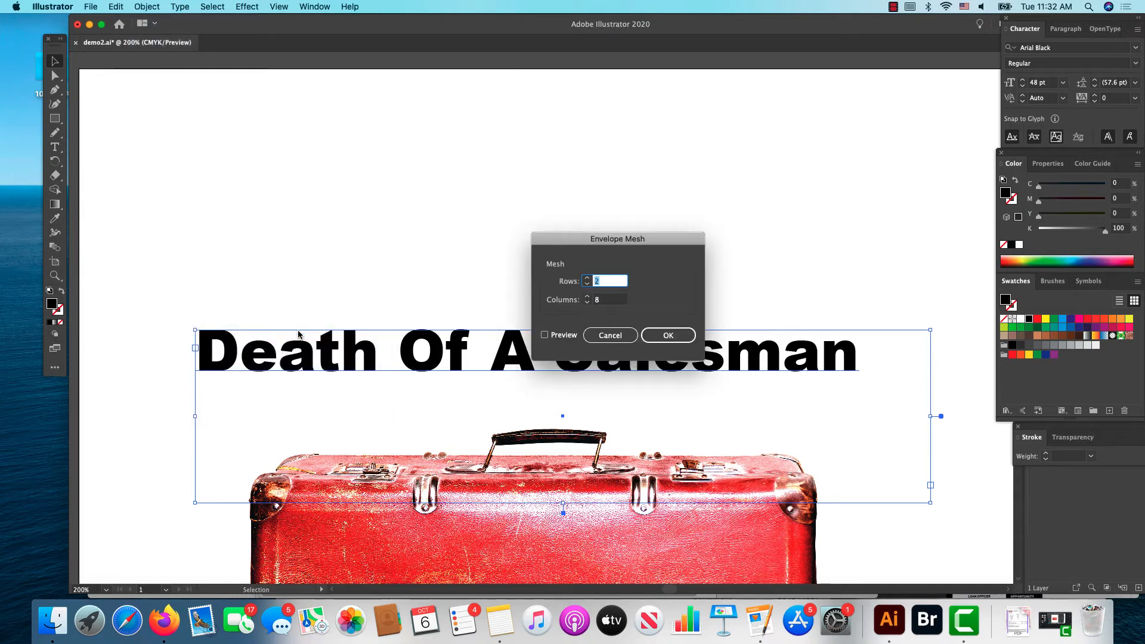
click(666, 337)
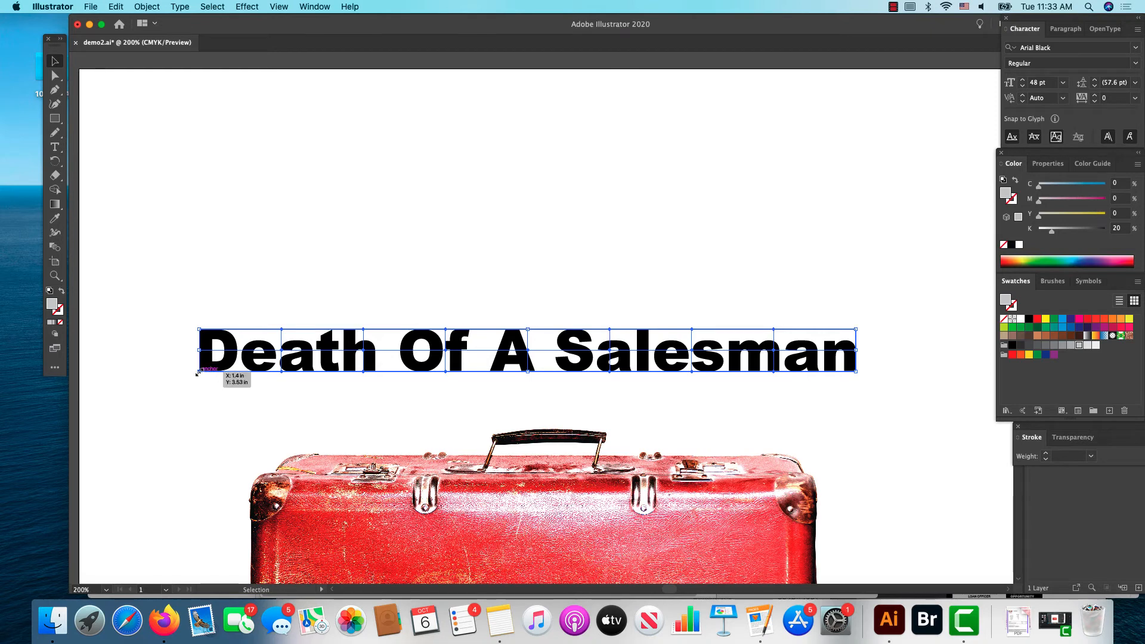
Step: Stretch the meshed title down to the suitcase handle and pull its lower corner mesh points down beside the suitcase
drag(199, 372, 192, 424)
click(211, 452)
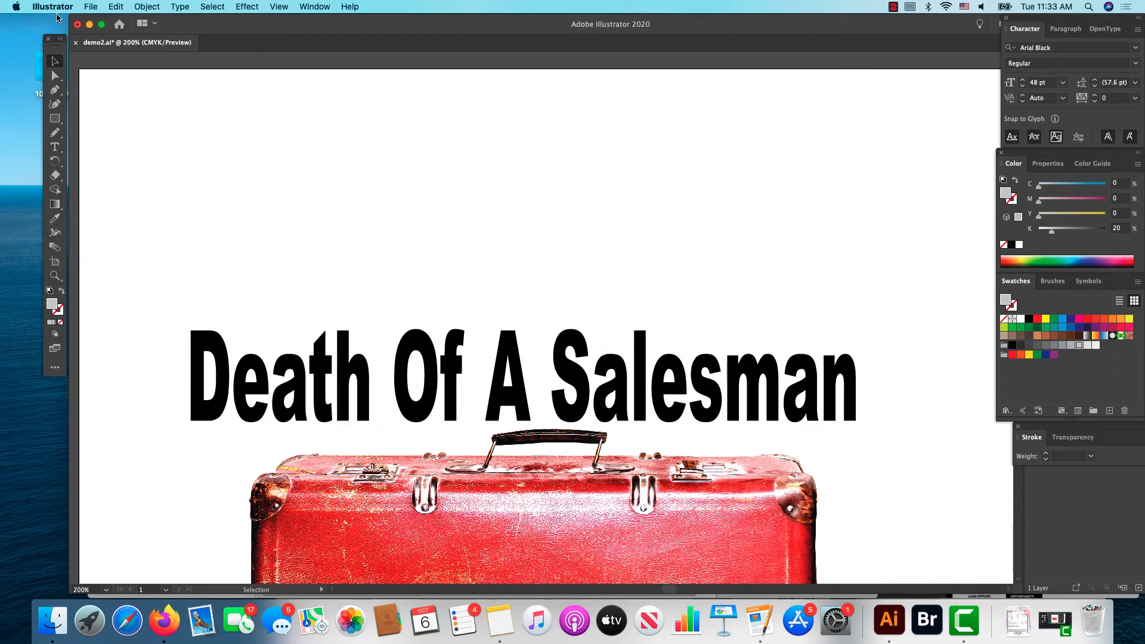
click(55, 75)
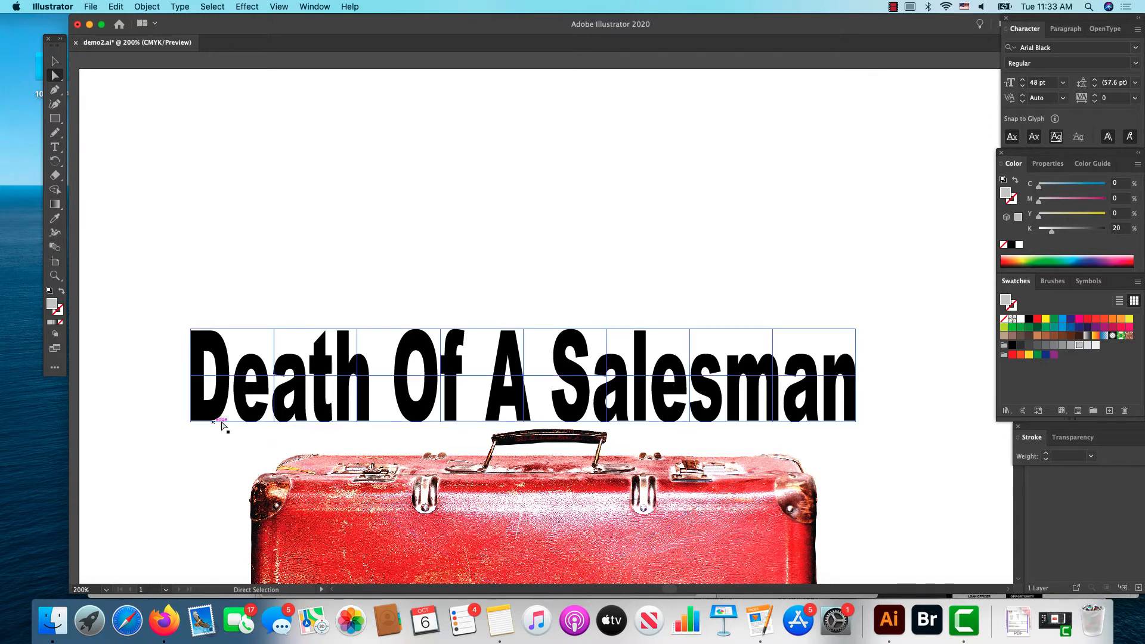
drag(192, 423, 194, 488)
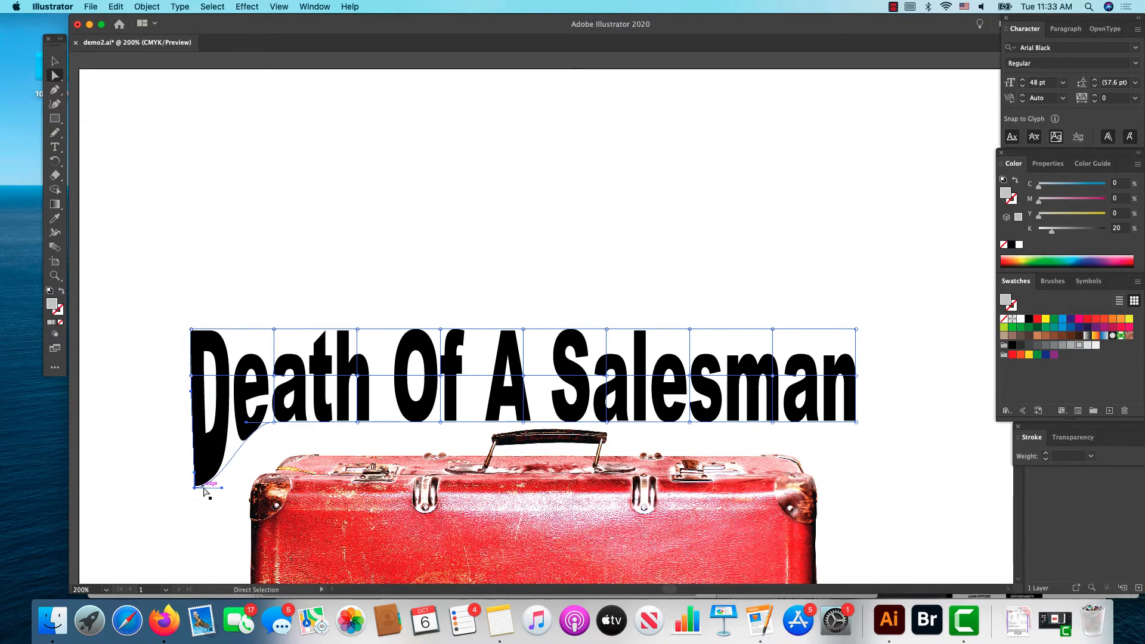
click(856, 423)
drag(857, 423, 871, 488)
drag(771, 422, 771, 437)
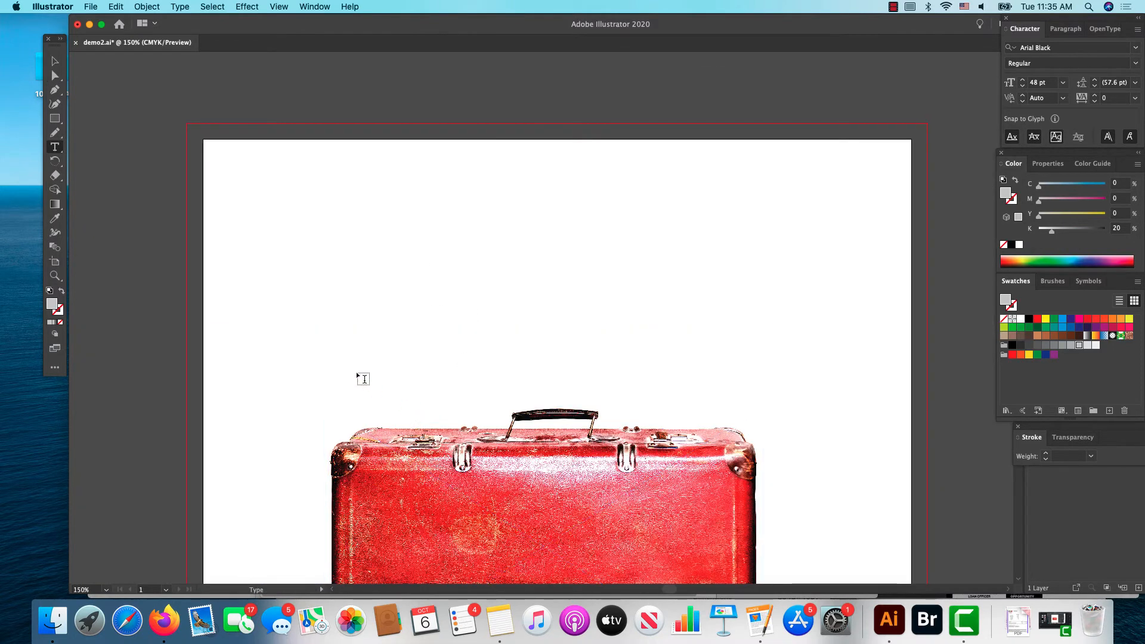
Step: Add the point text "DEATH OF A SALESMAN" in capitals above the suitcase
click(324, 286)
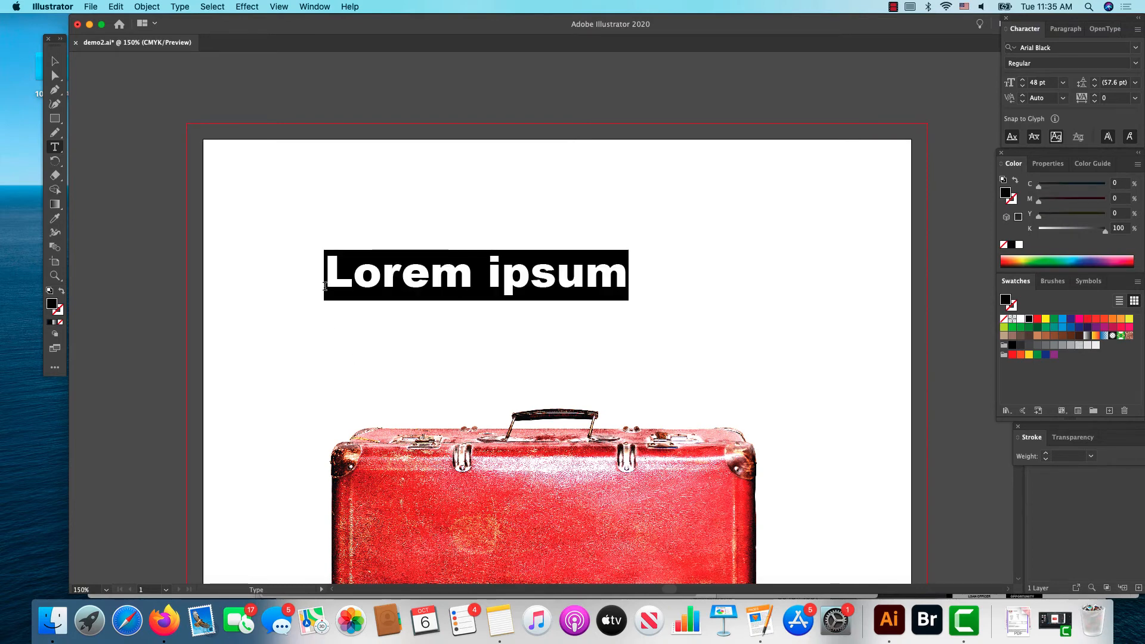
text(D)
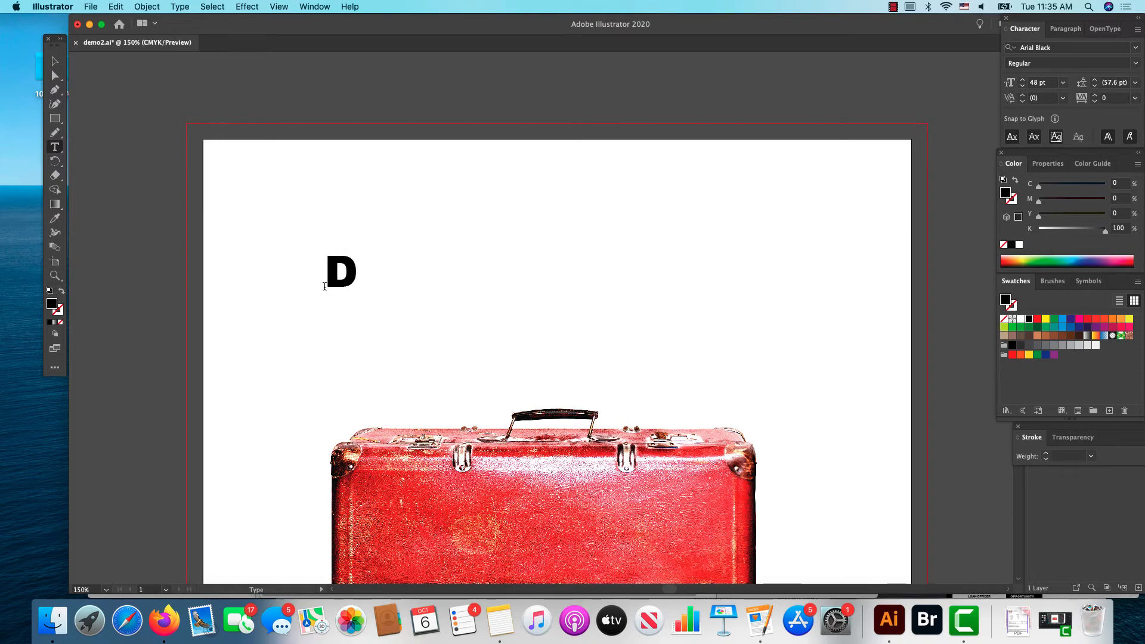
text(EAT)
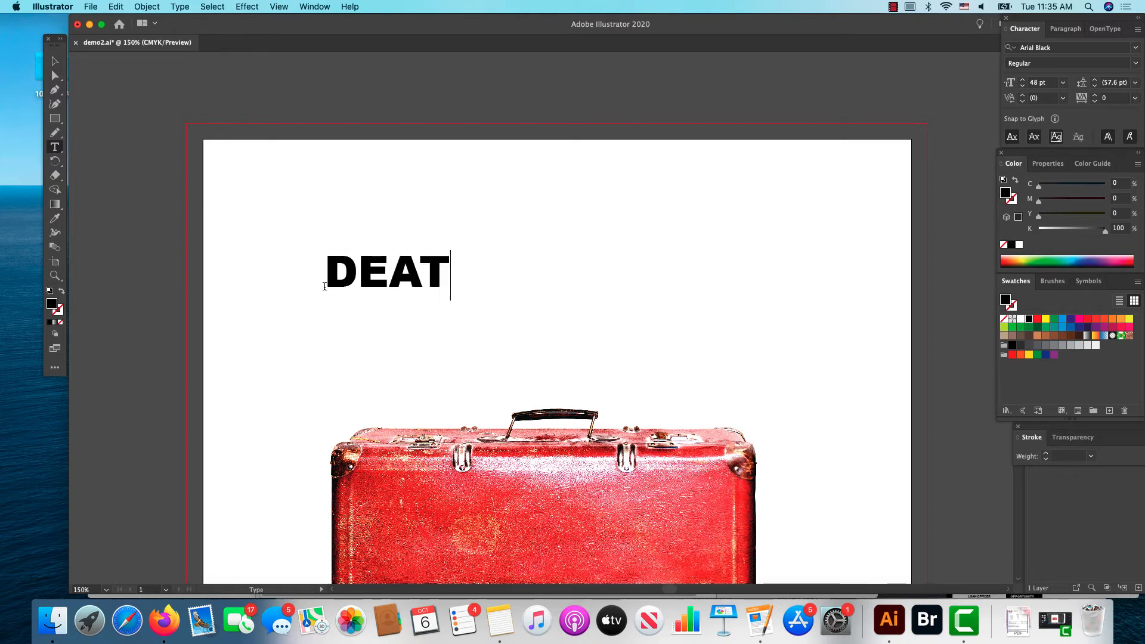
text(H OF)
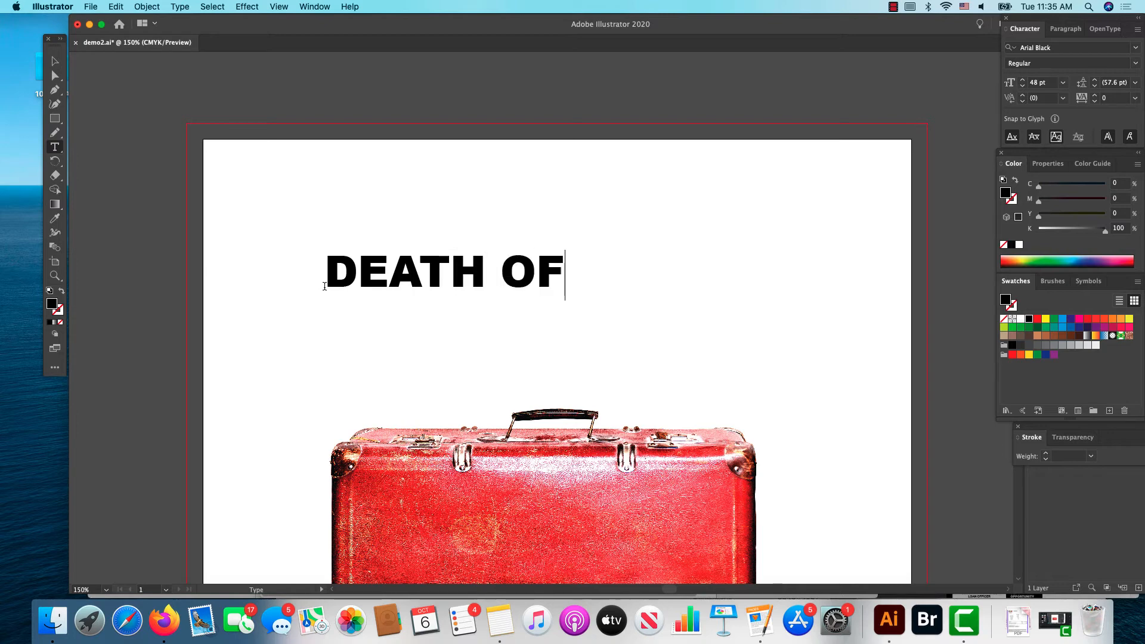
text( A S)
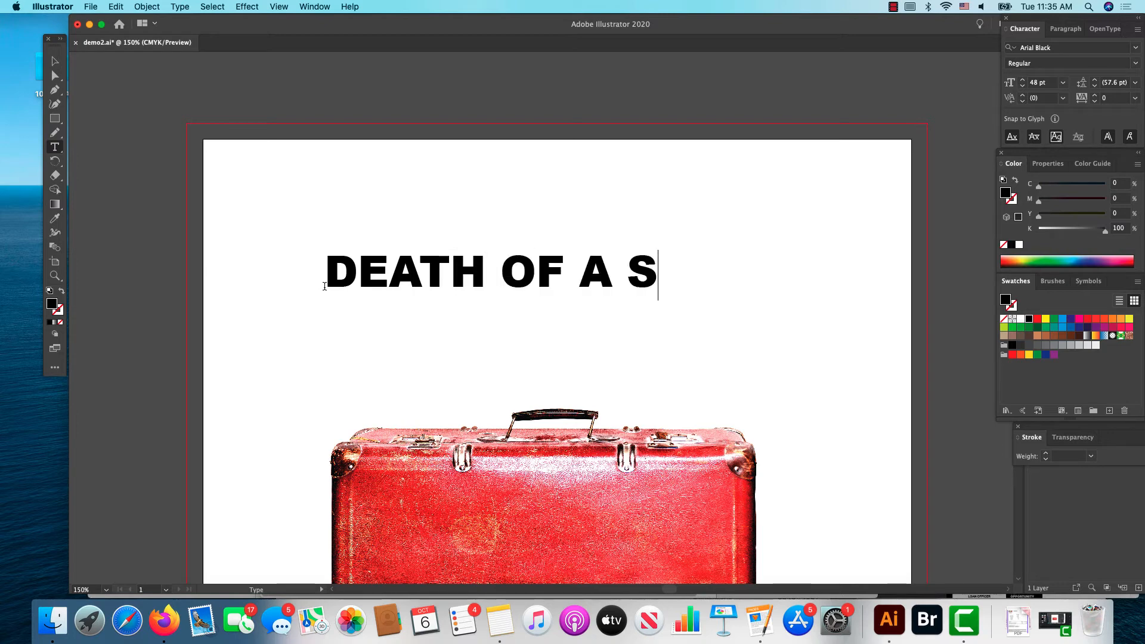
text(ALES)
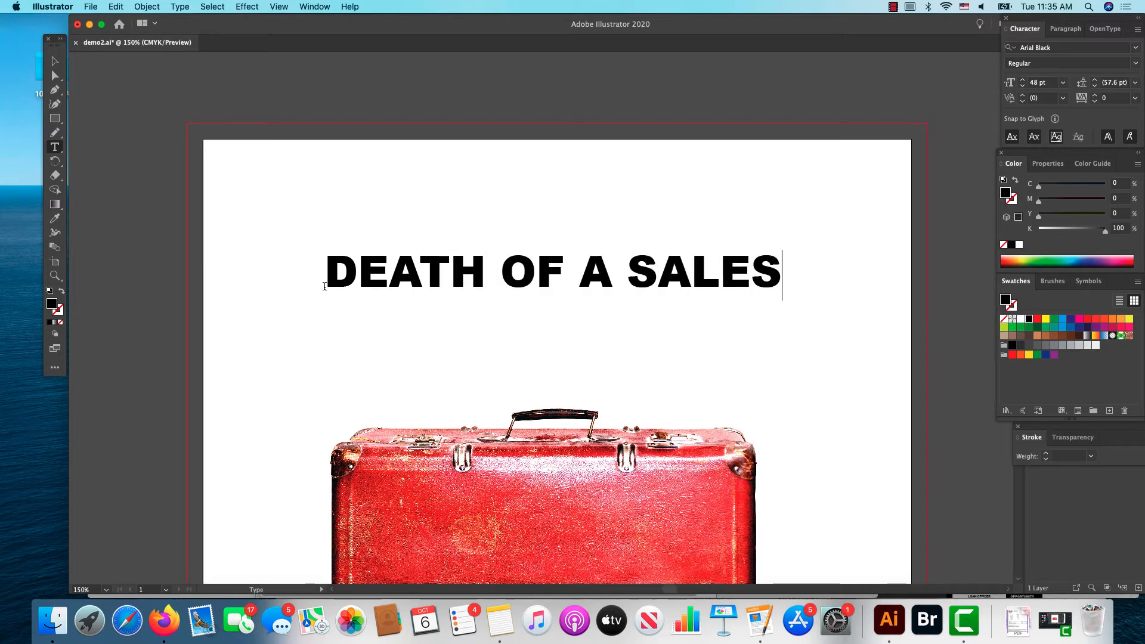
text(MAN)
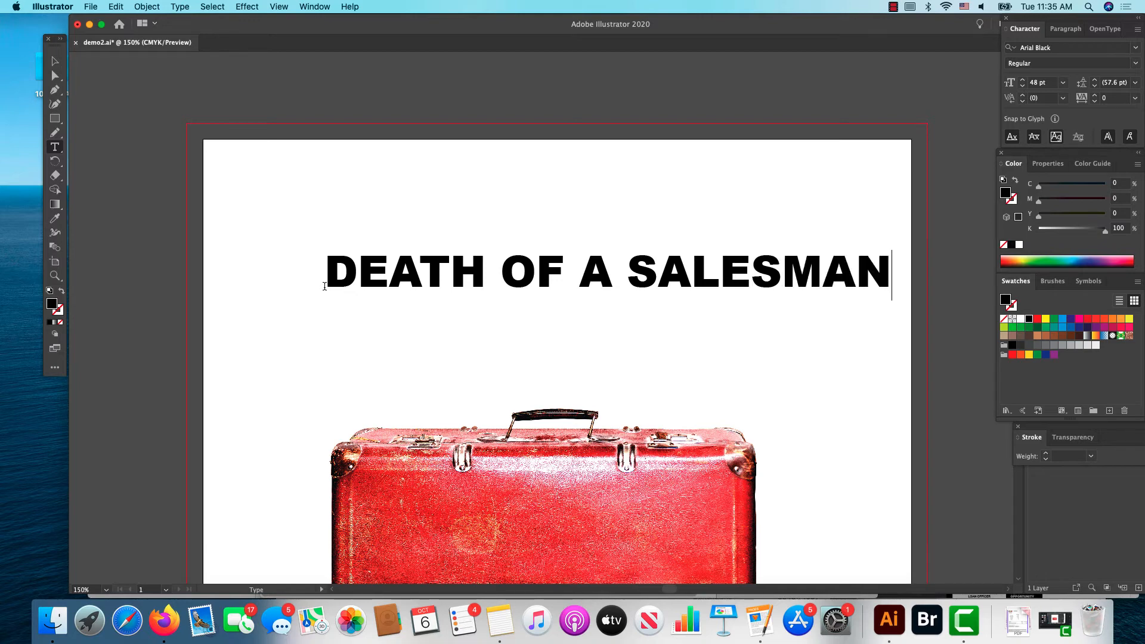
Step: Set the title to 60 pt and position it just above the suitcase handle, spanning the artboard's width
click(53, 62)
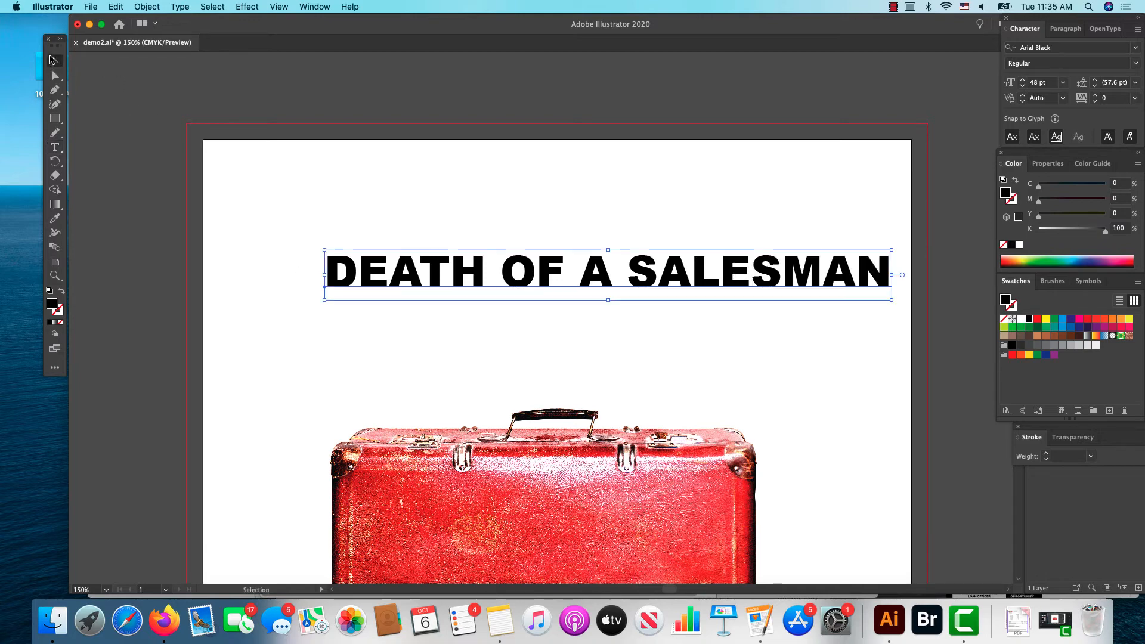
drag(398, 271, 342, 369)
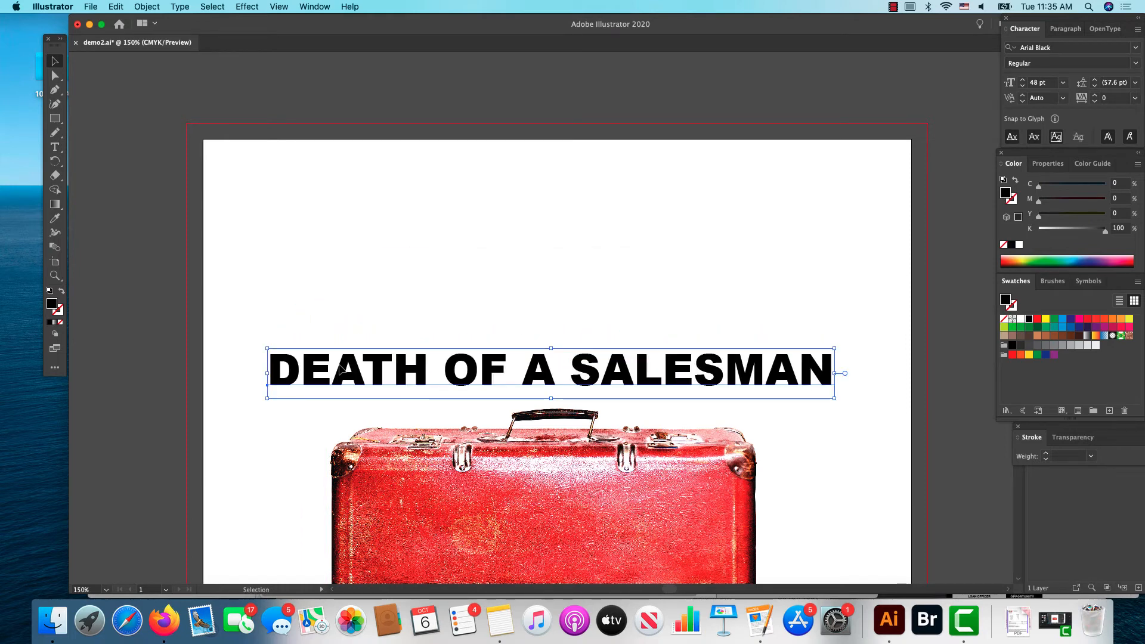
click(1064, 84)
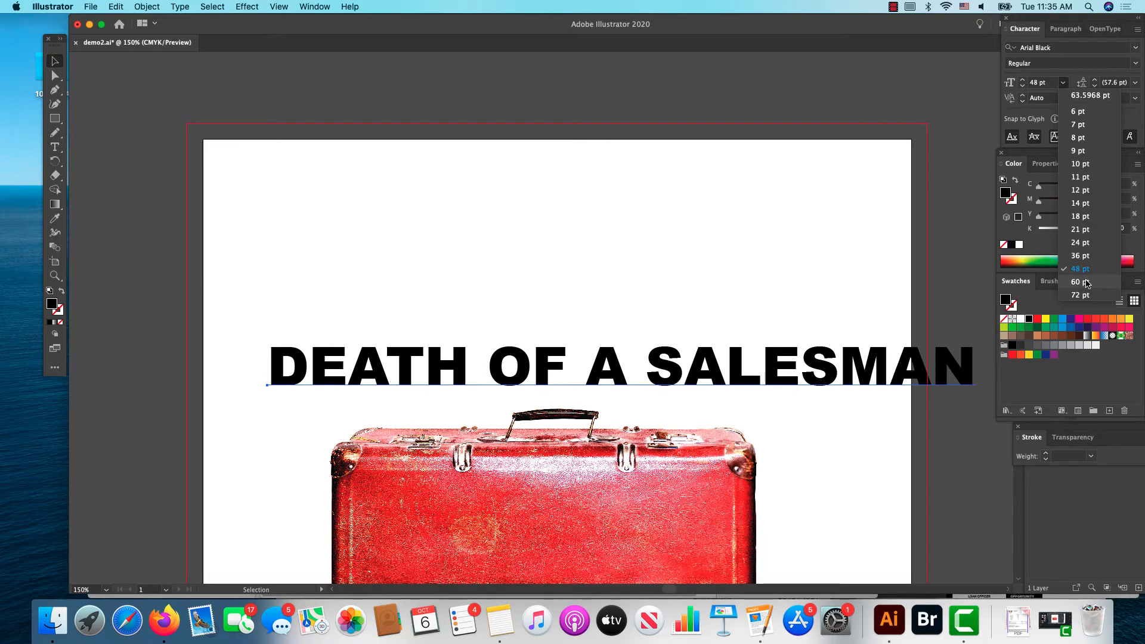
click(1086, 284)
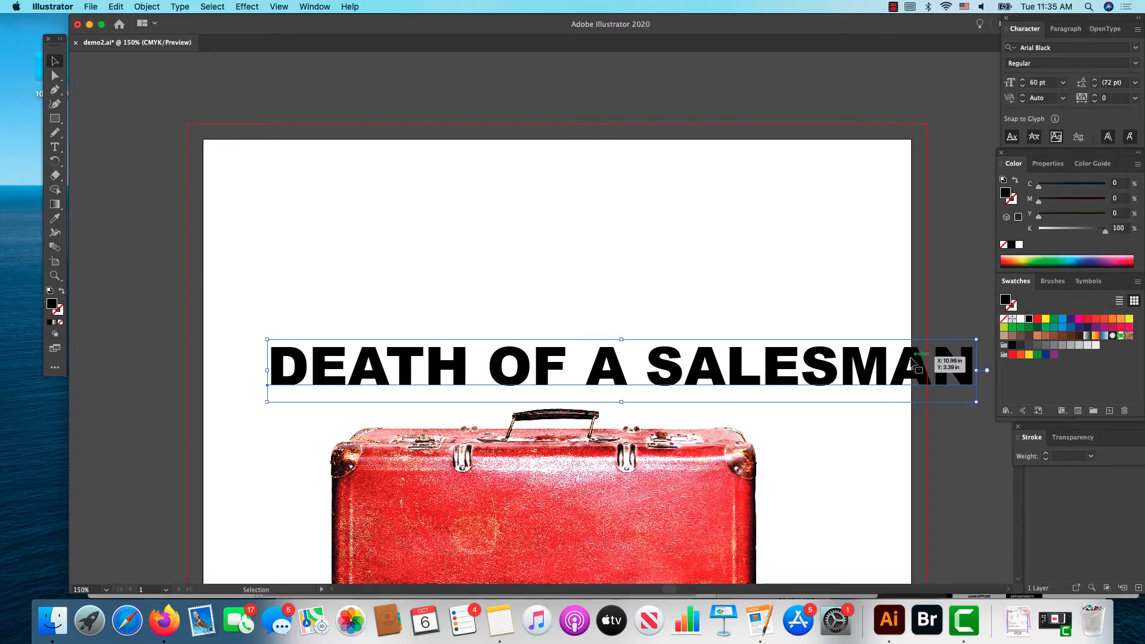
drag(907, 359, 849, 356)
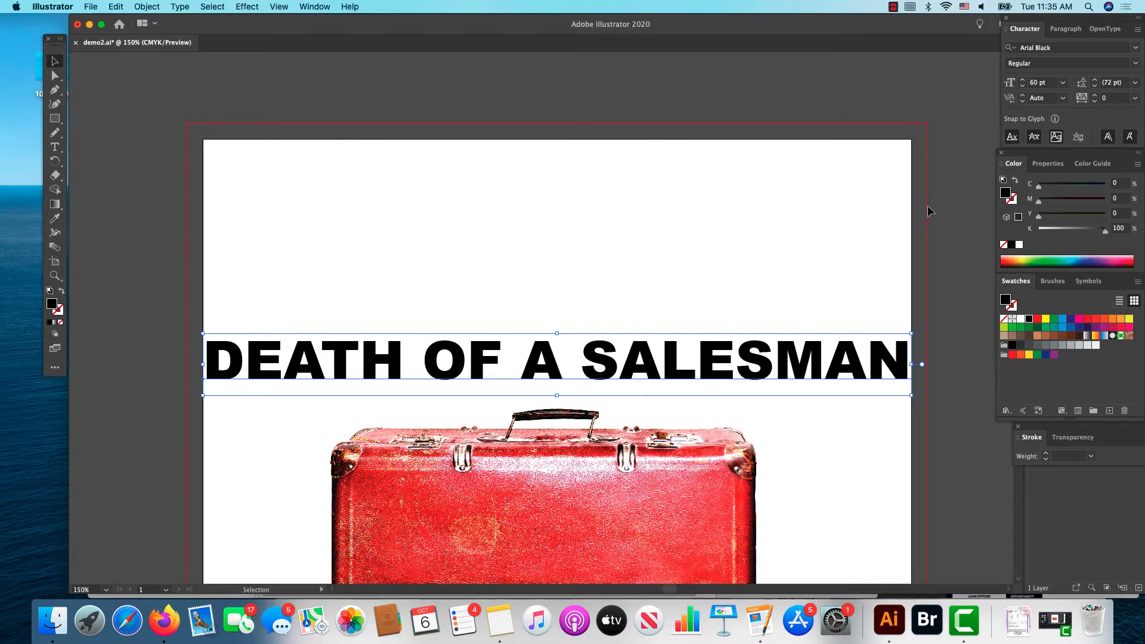
Step: Set the title's font size to 55 pt and center it just above the suitcase handle
click(1038, 83)
drag(1038, 84, 1017, 89)
text(55)
key(Return)
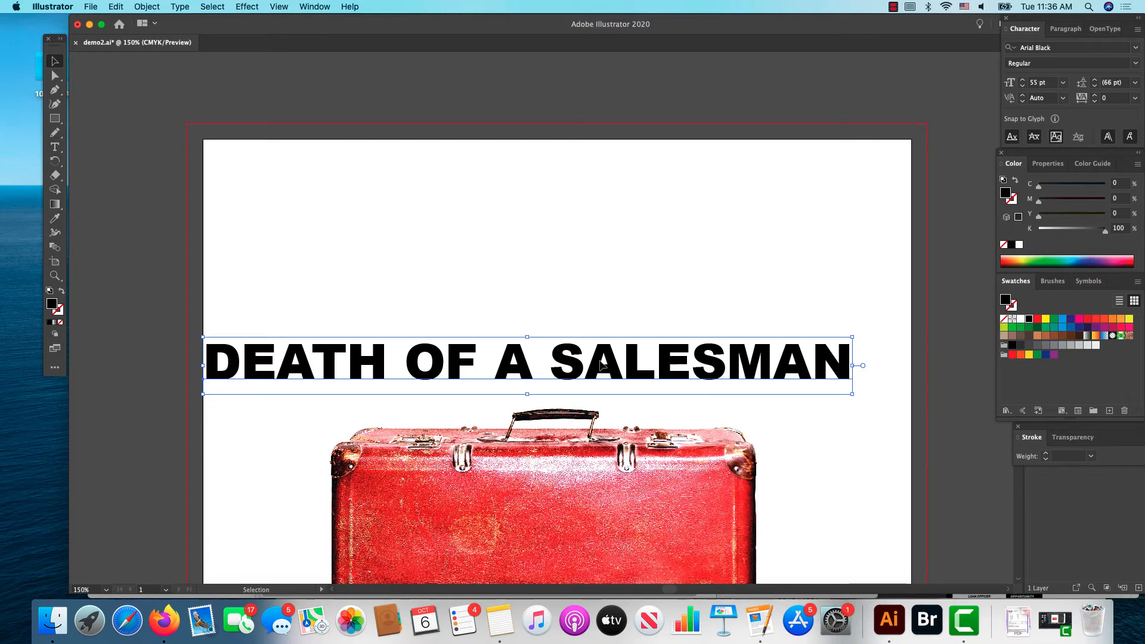
drag(599, 364, 633, 374)
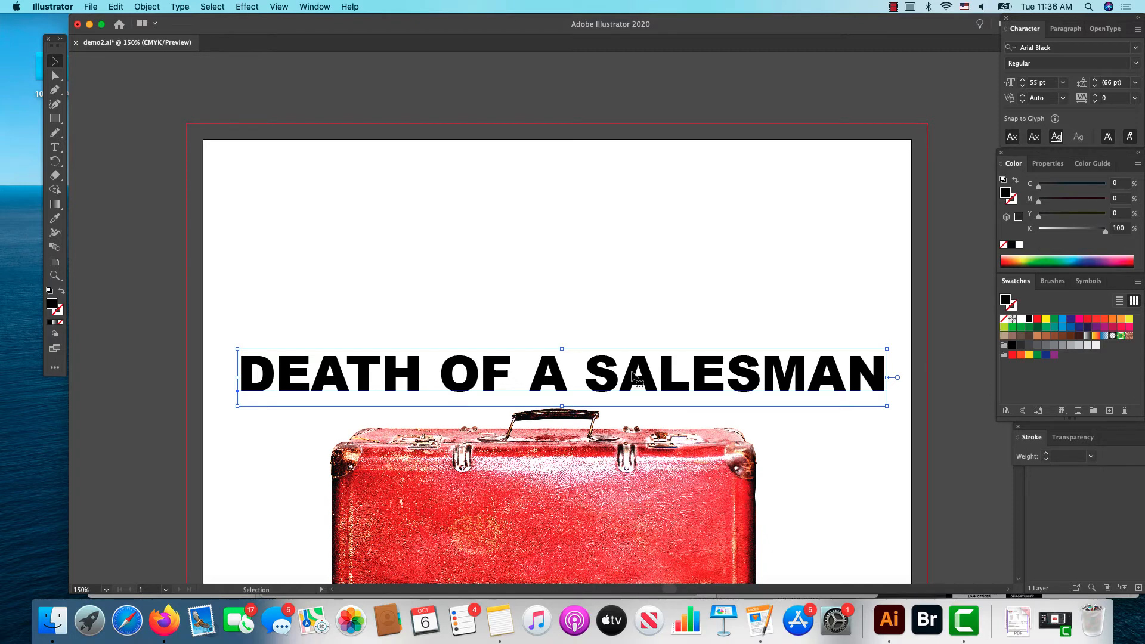
click(153, 6)
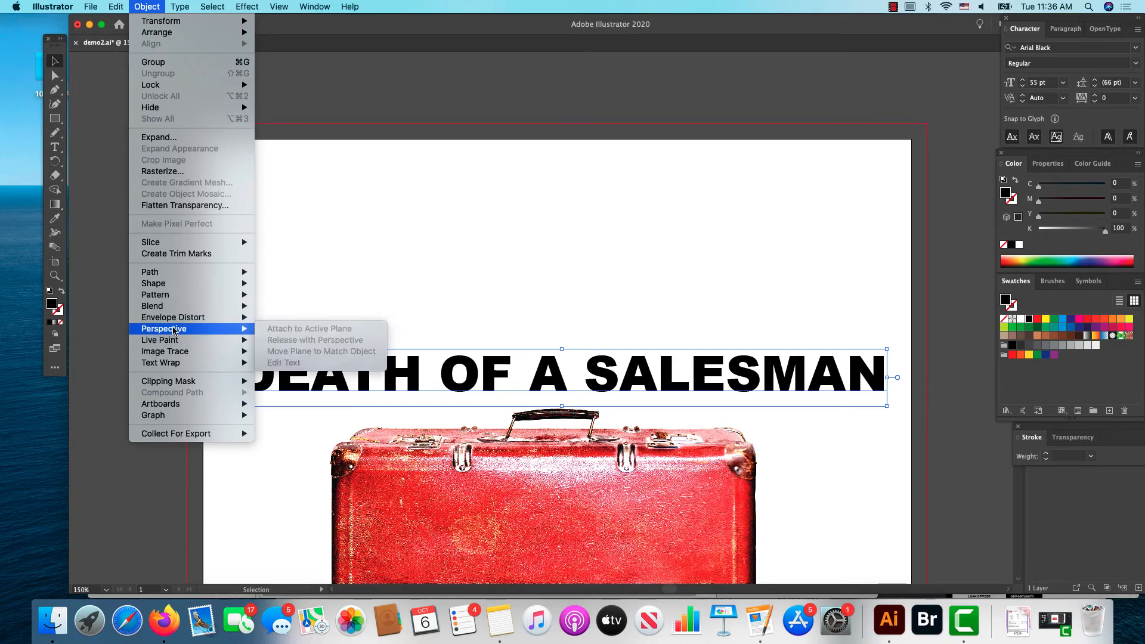
mouse_move(174, 319)
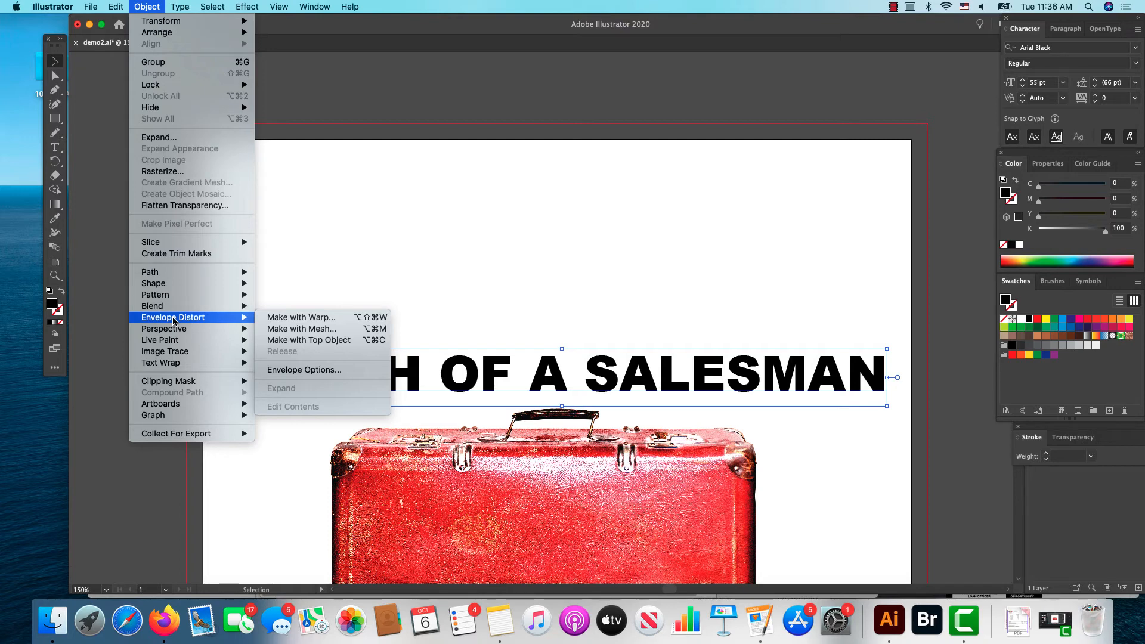
click(292, 265)
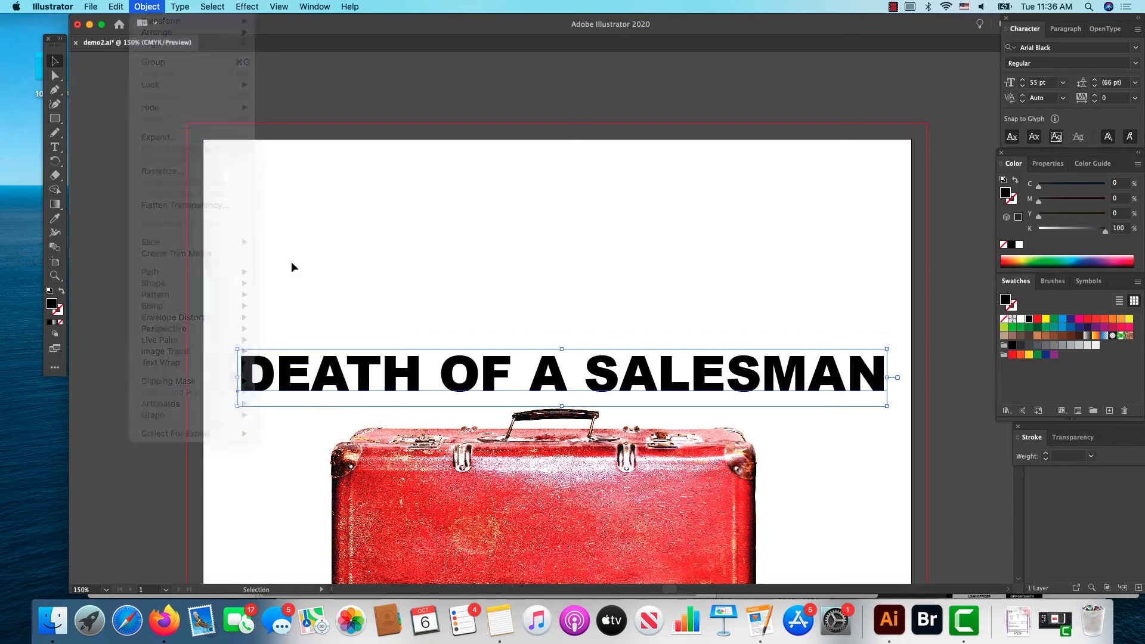
Step: Move the title straight up to leave an empty band between it and the suitcase handle
drag(354, 374, 349, 271)
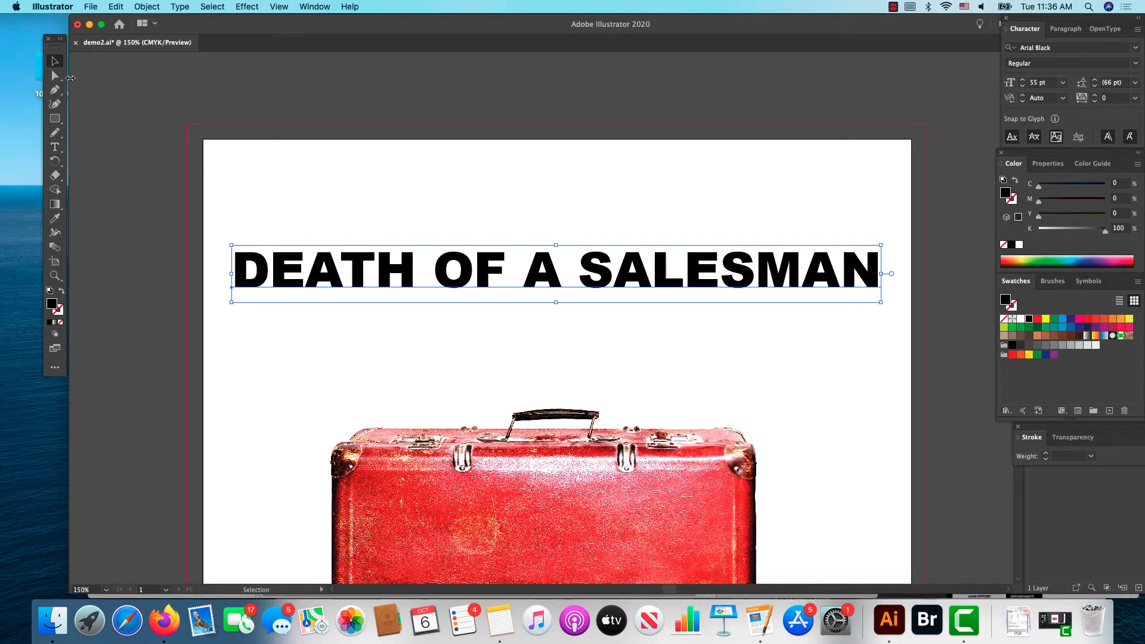
Step: Draw a closed, irregular curved shape with the Pen tool between the title and the suitcase's left half
click(54, 91)
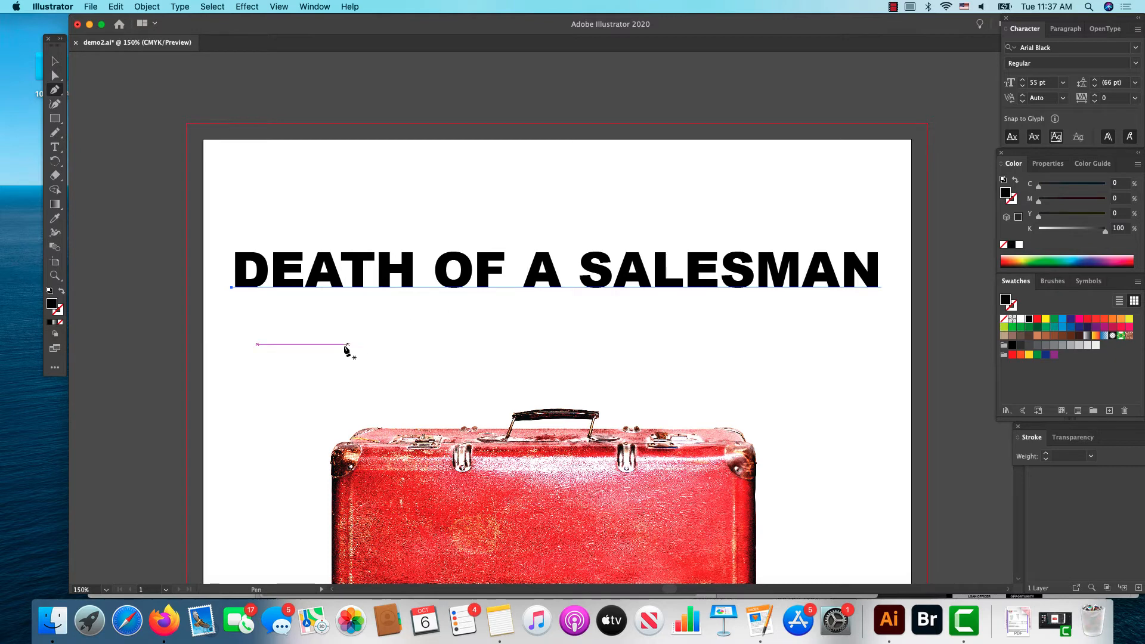
click(296, 347)
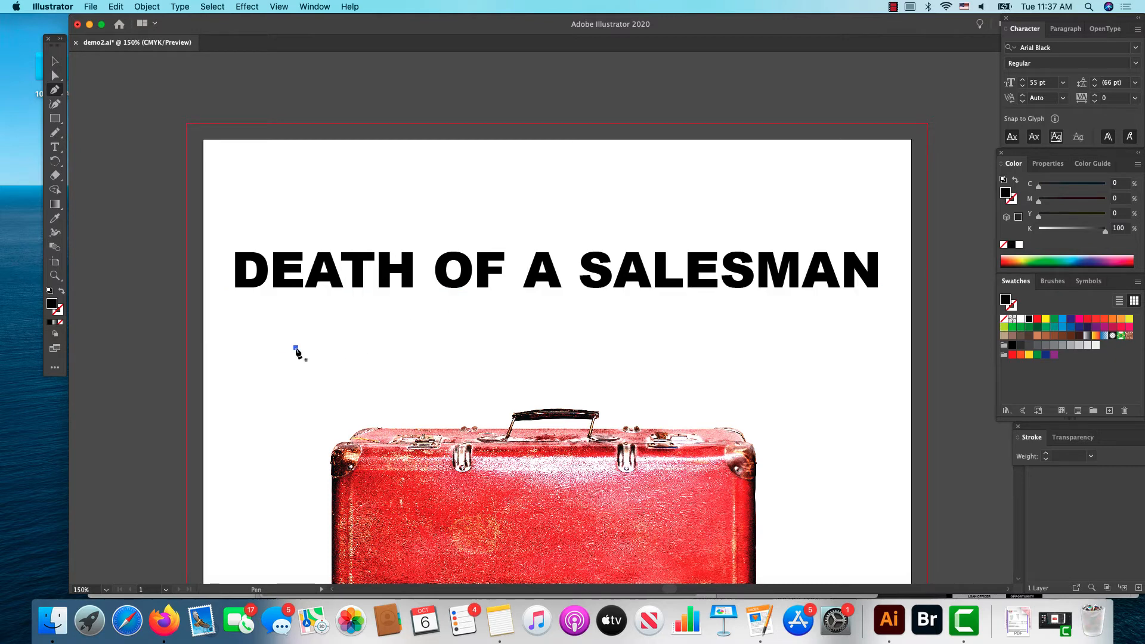
click(303, 394)
click(329, 363)
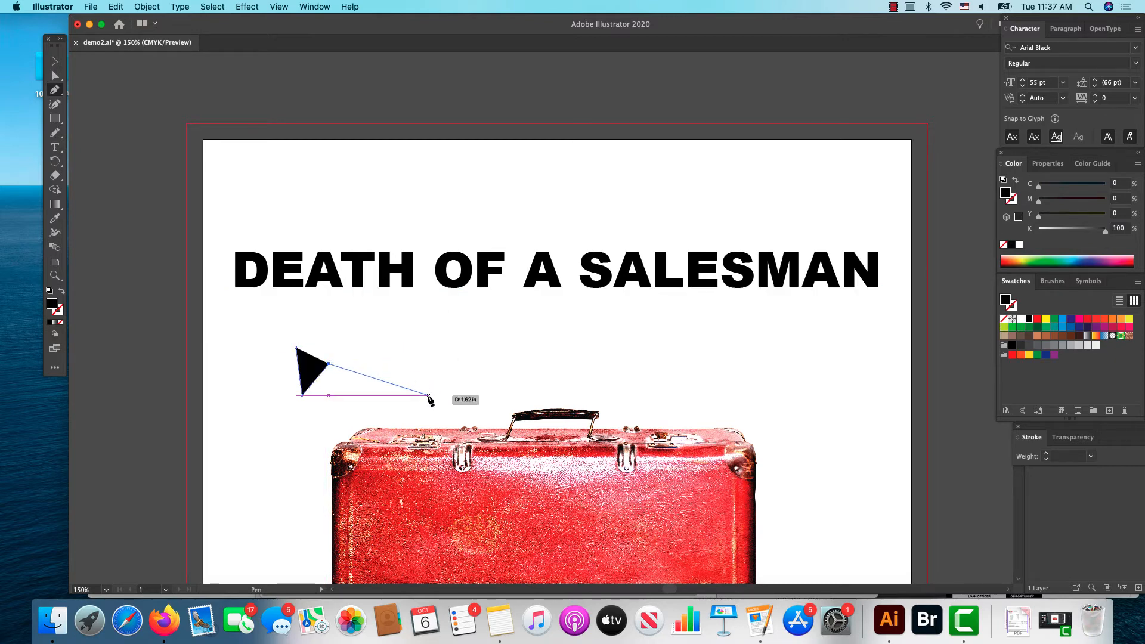
drag(427, 394, 369, 419)
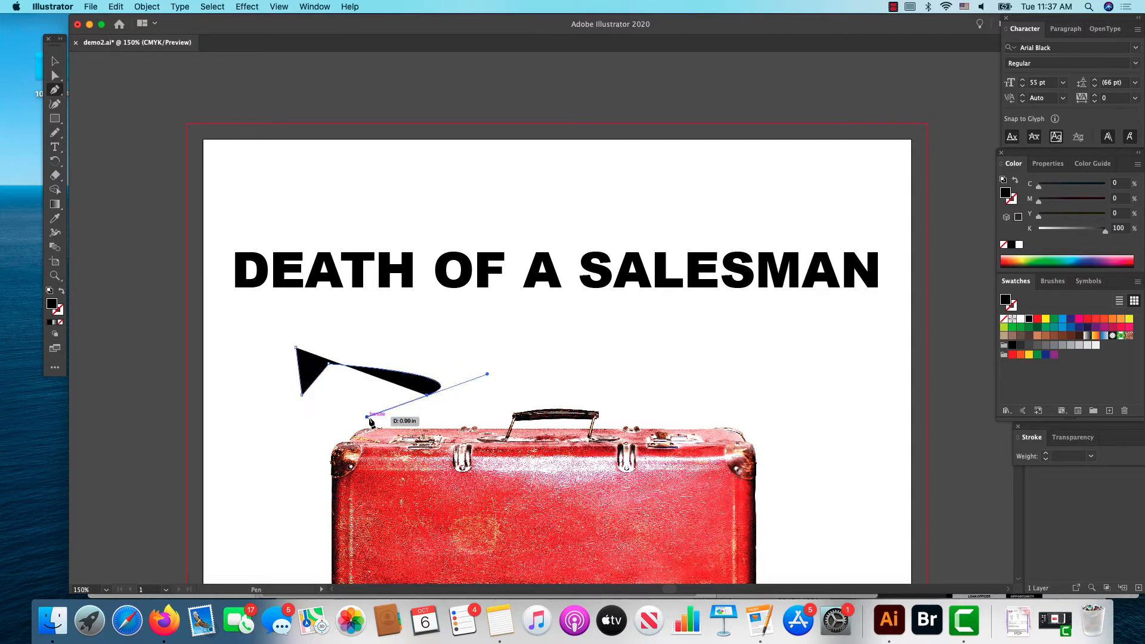
click(409, 419)
click(475, 419)
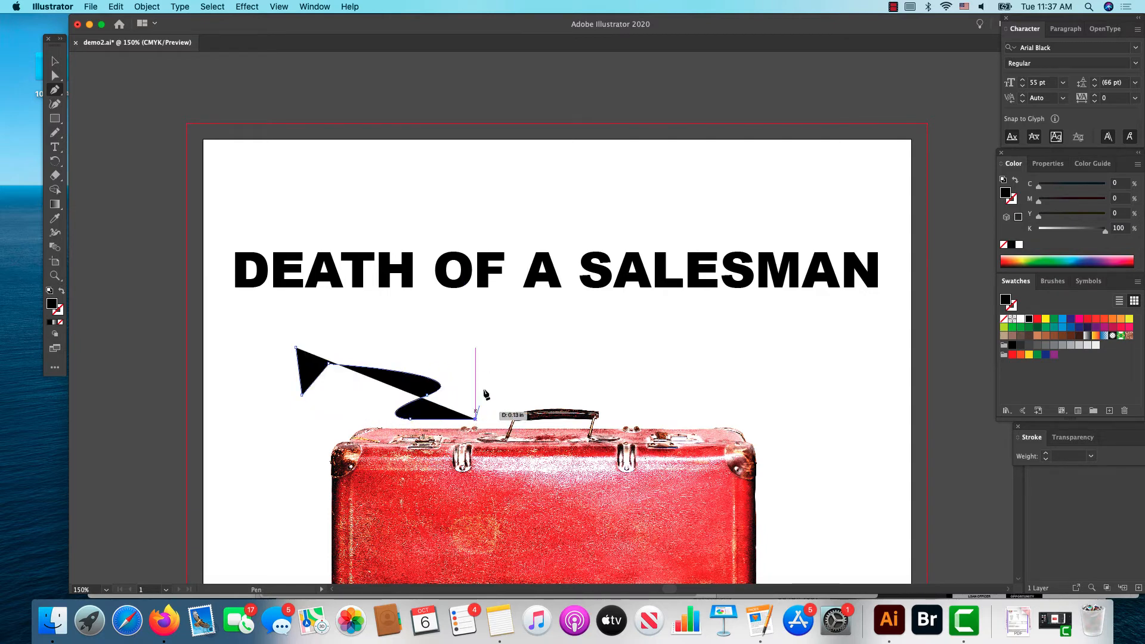
drag(489, 358, 410, 326)
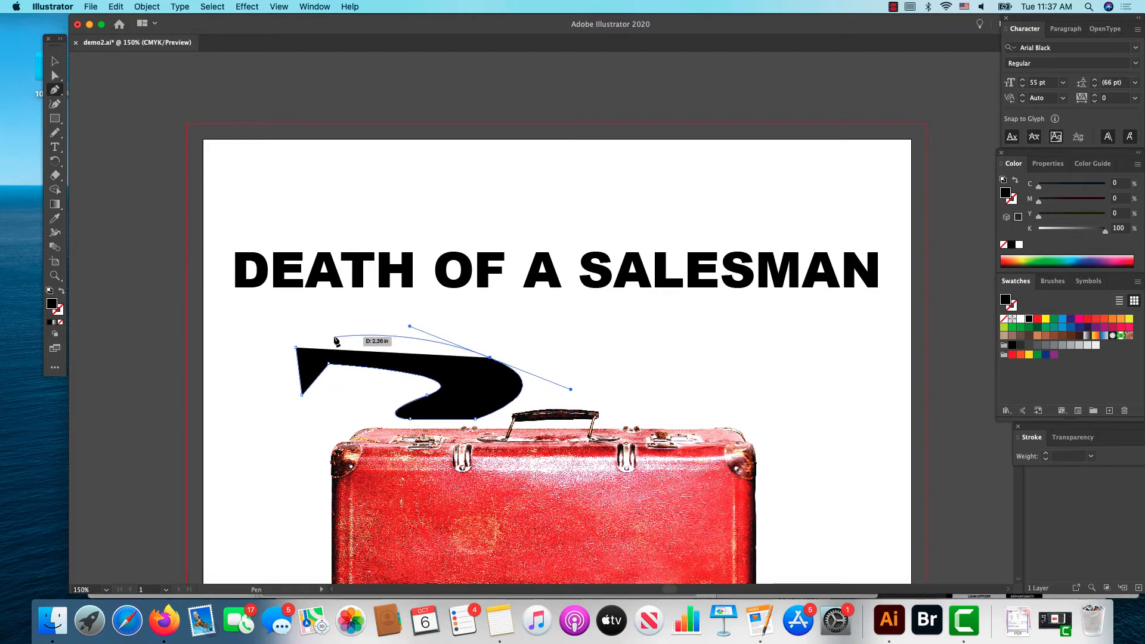
drag(332, 336, 304, 383)
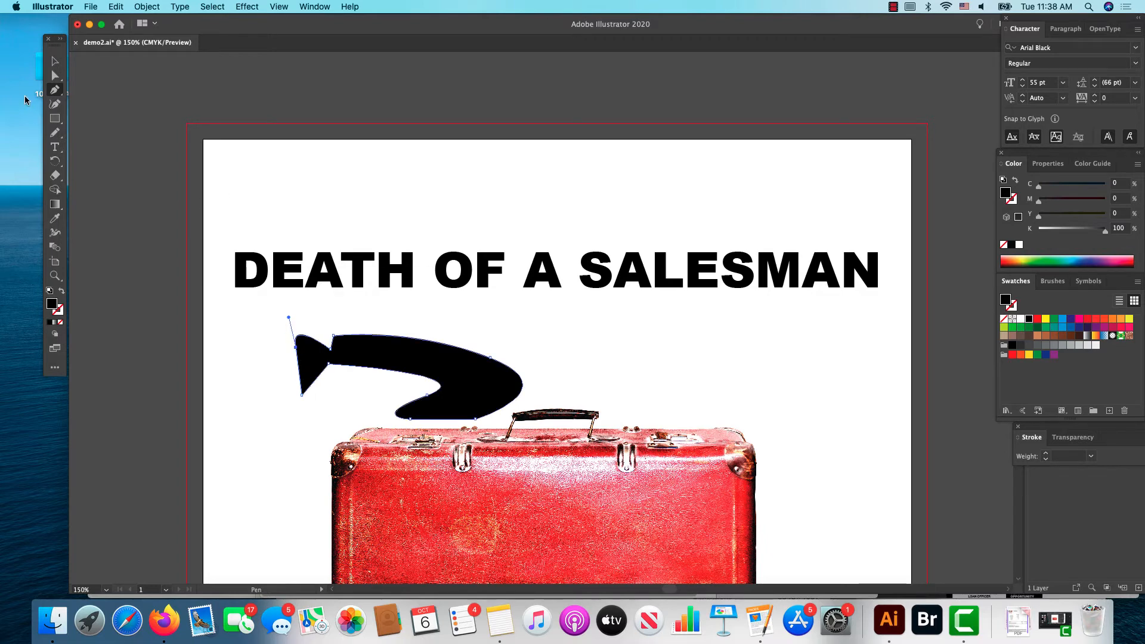
Step: Select the title together with the irregular shape and apply Envelope Distort with Make with Top Object
click(55, 61)
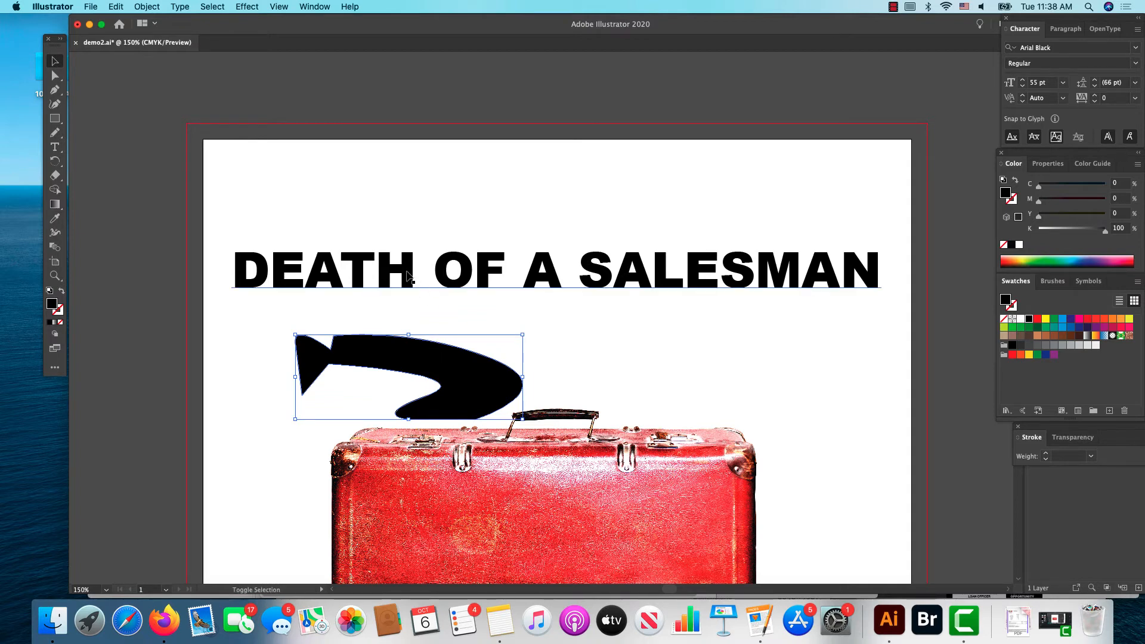
shift+click(409, 275)
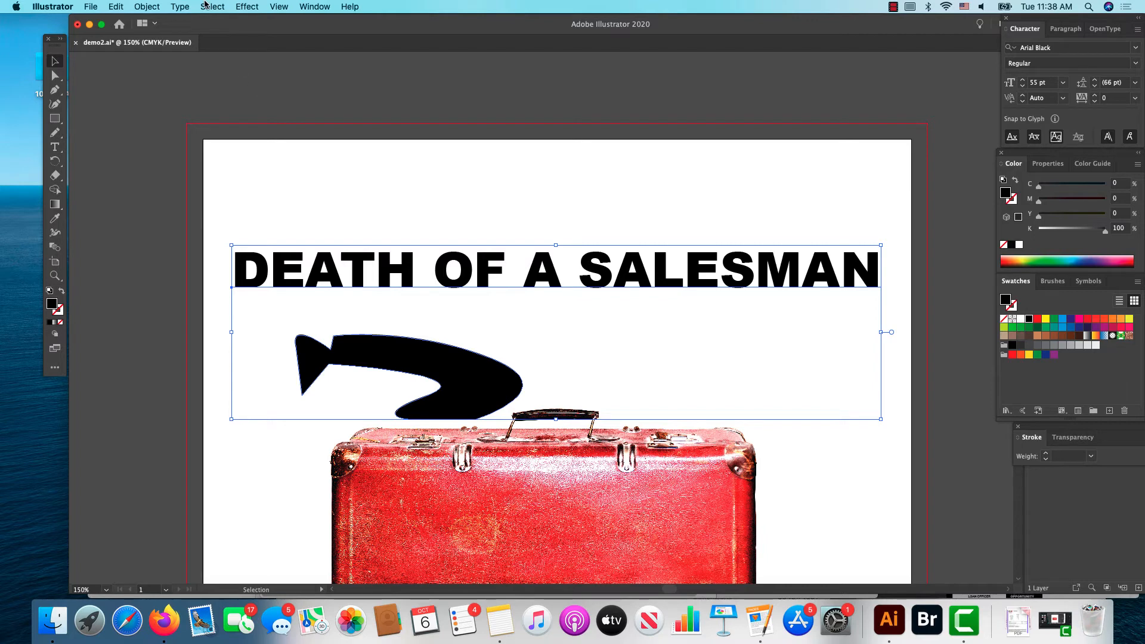
click(136, 7)
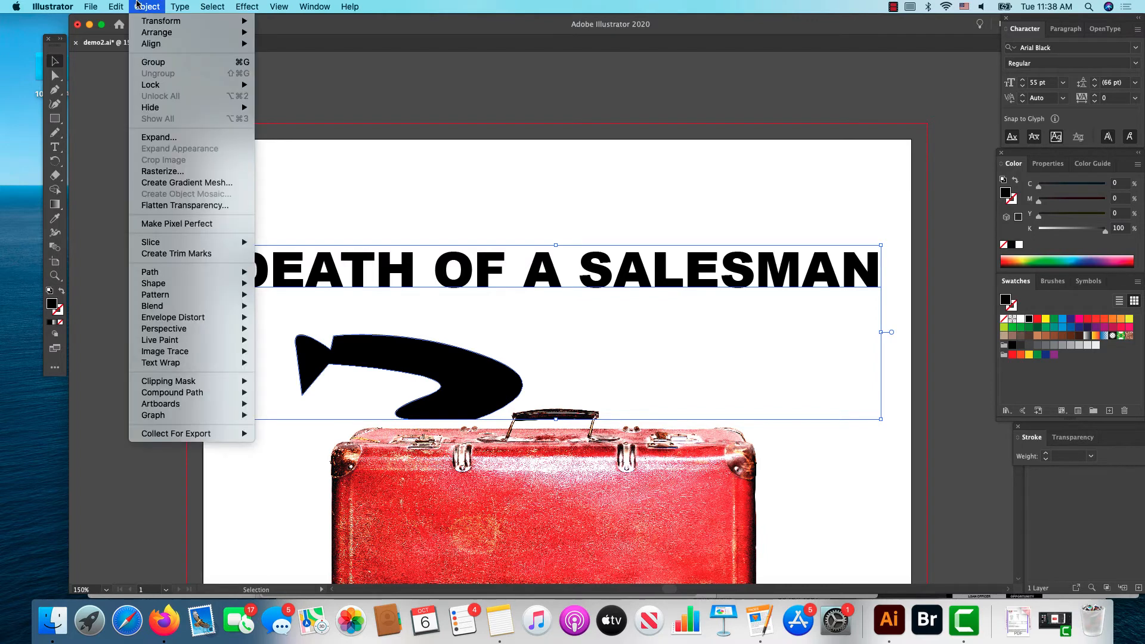
mouse_move(200, 306)
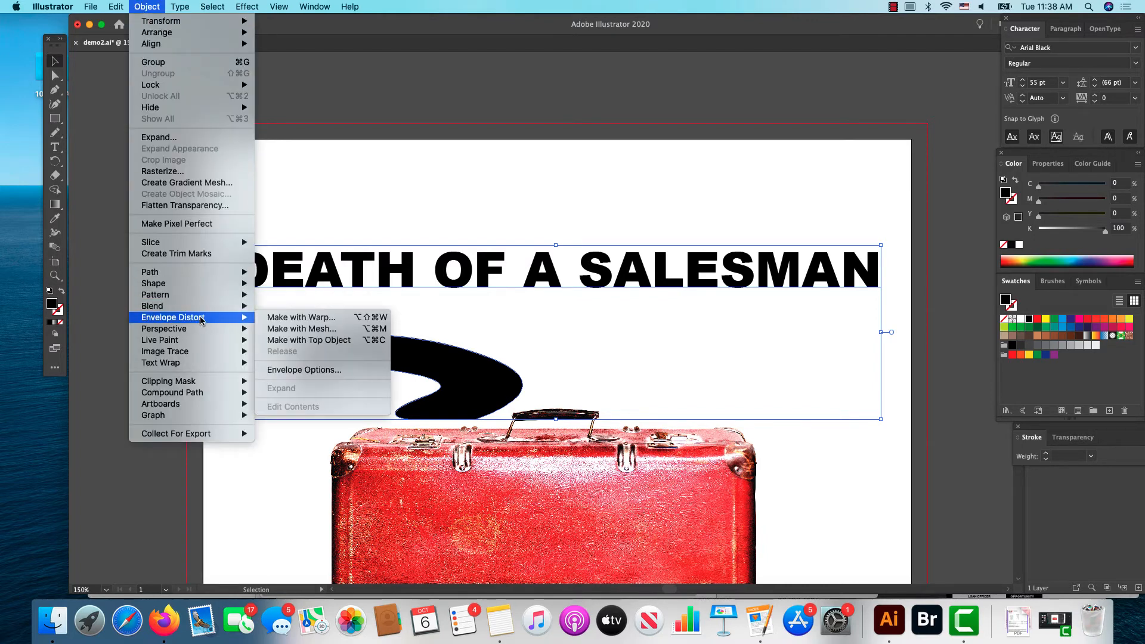
click(288, 339)
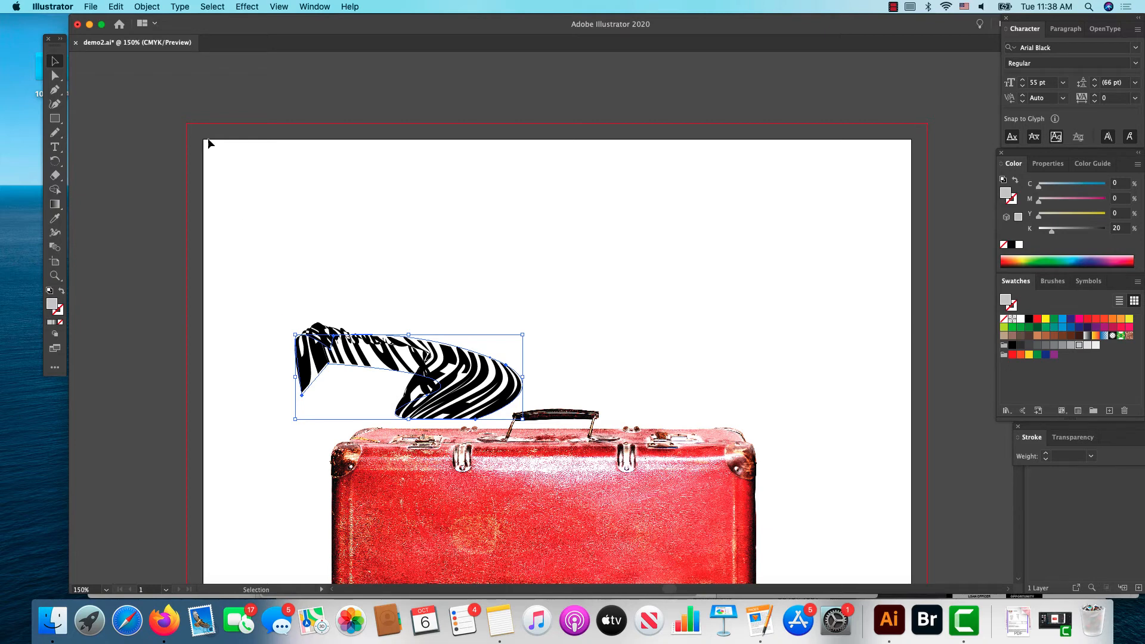
Step: Undo the envelope distortion and delete the irregular black shape below the title
click(116, 7)
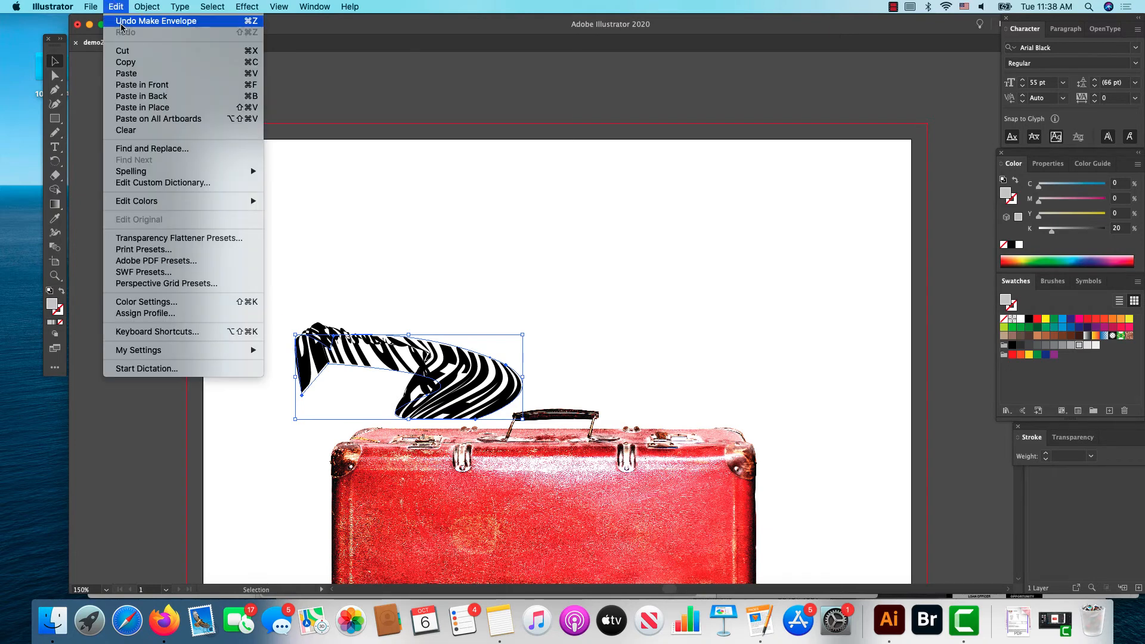
click(121, 21)
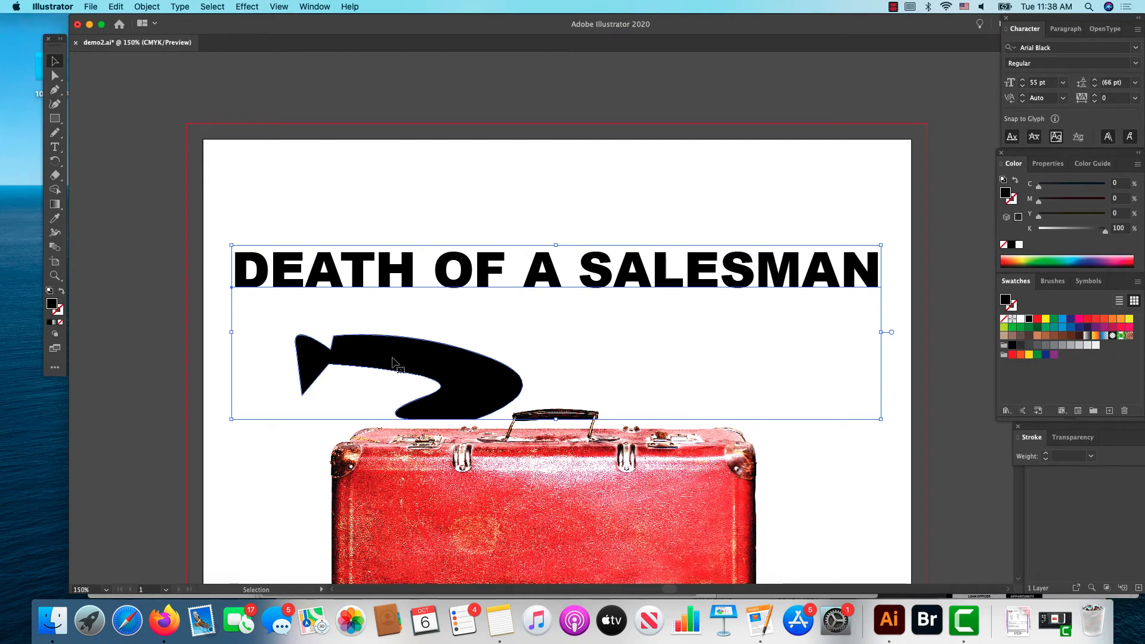
click(426, 189)
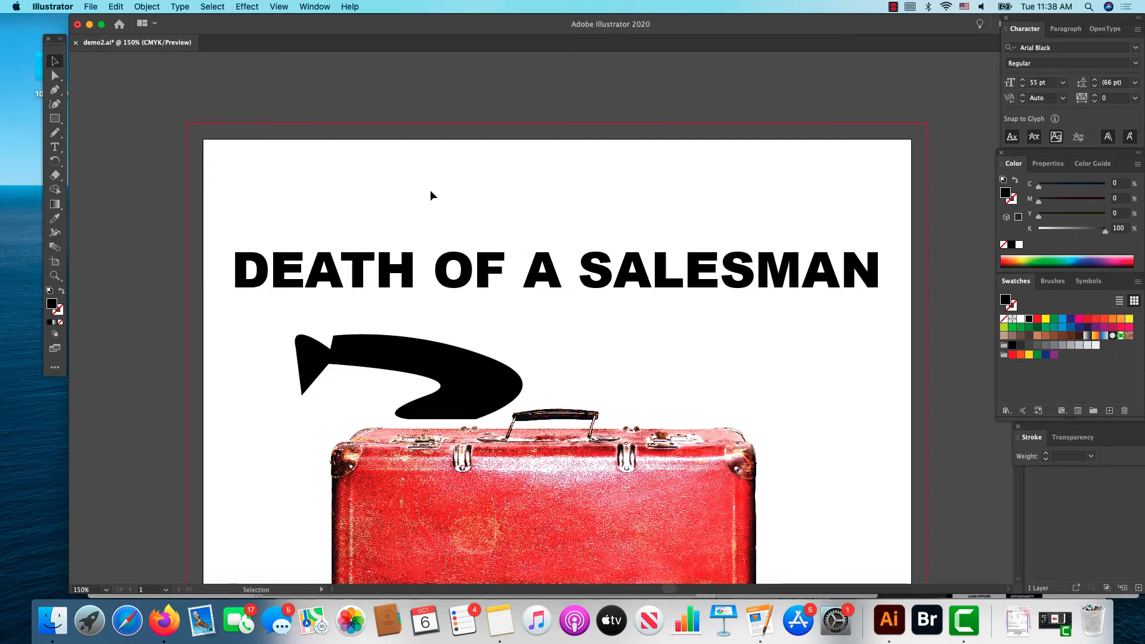
click(468, 389)
key(Delete)
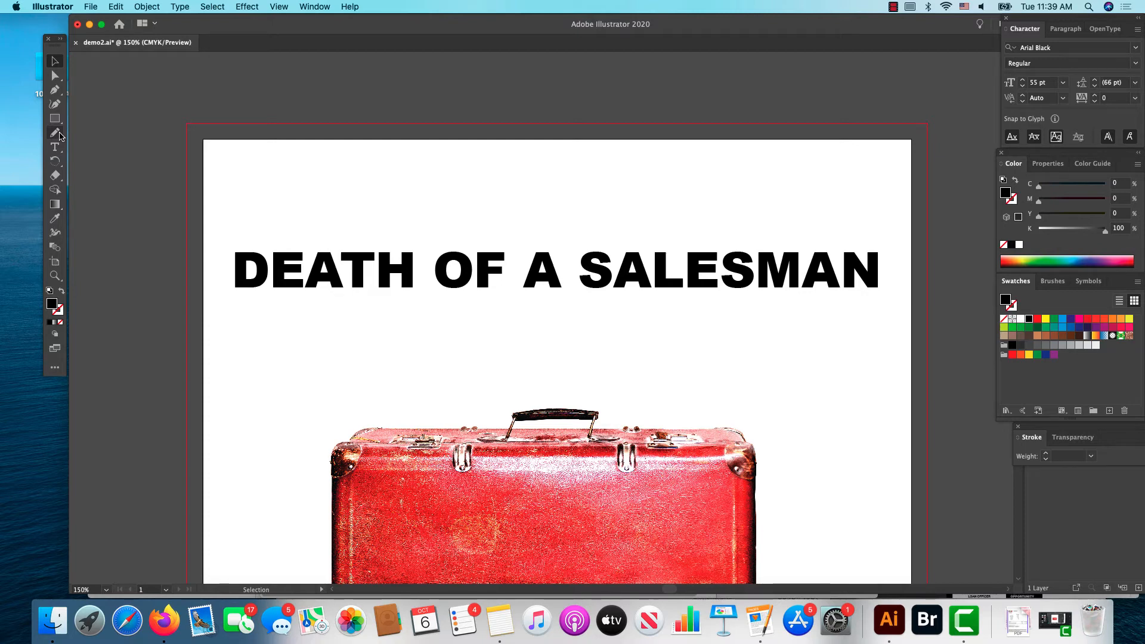
Step: Draw a shape's lower edge with the Pen tool along the suitcase top, arching over the handle and dropping past the right corner
click(54, 90)
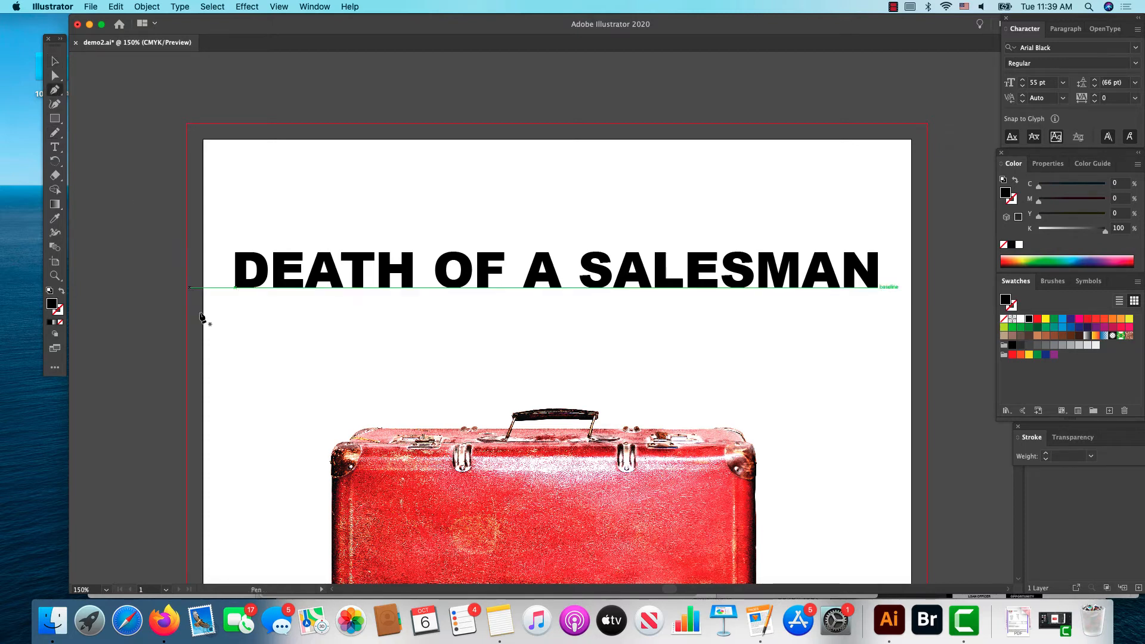
click(309, 430)
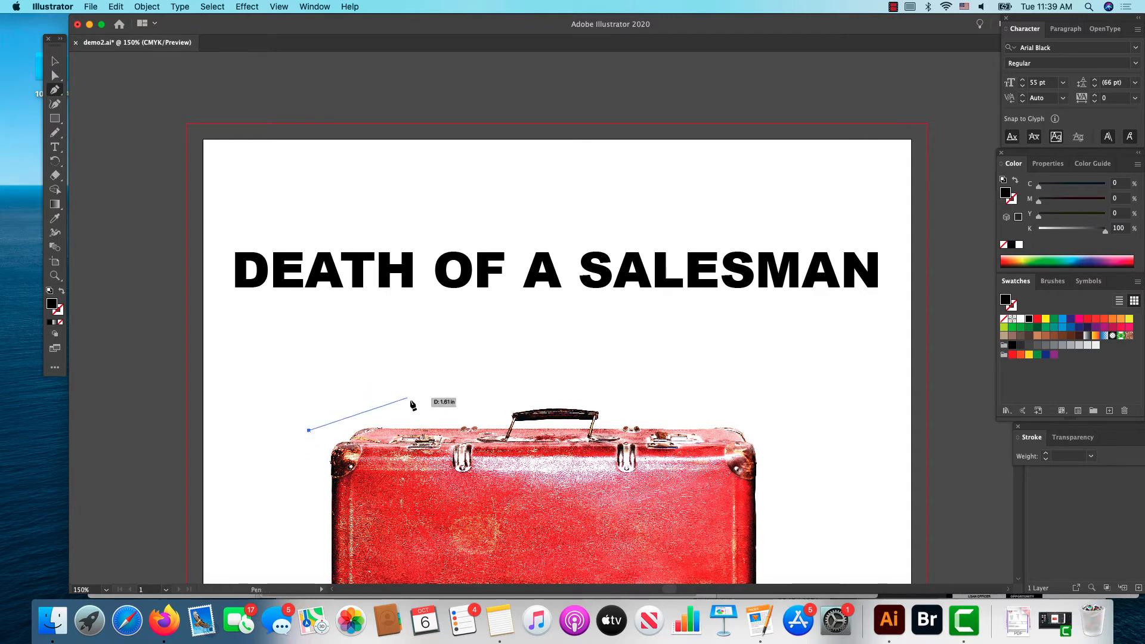
drag(411, 399, 438, 405)
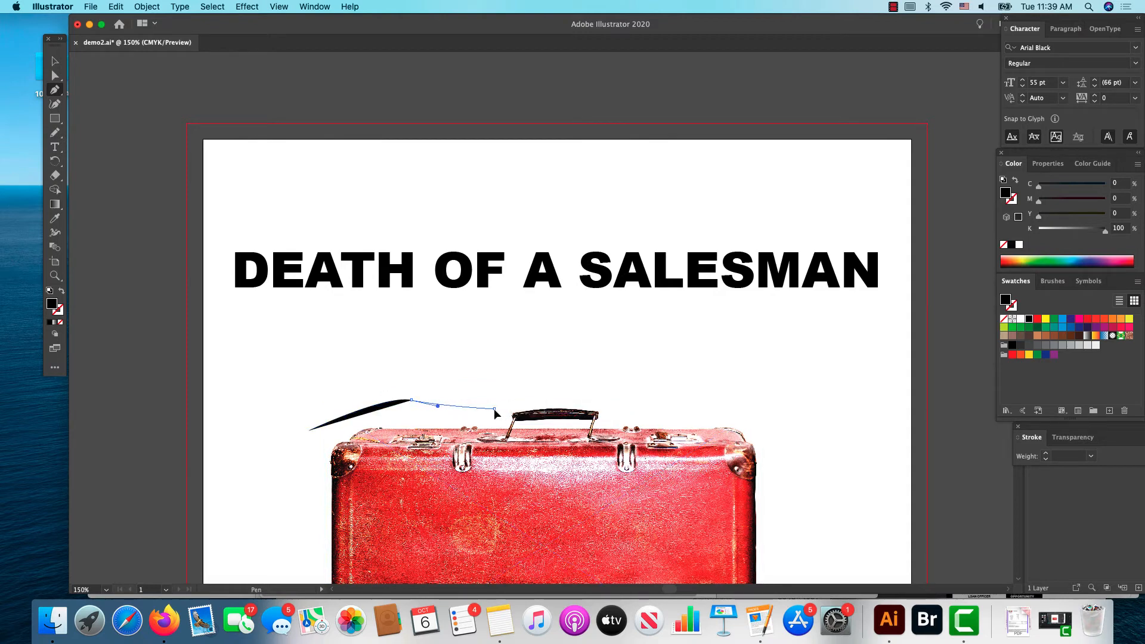
drag(494, 409, 513, 398)
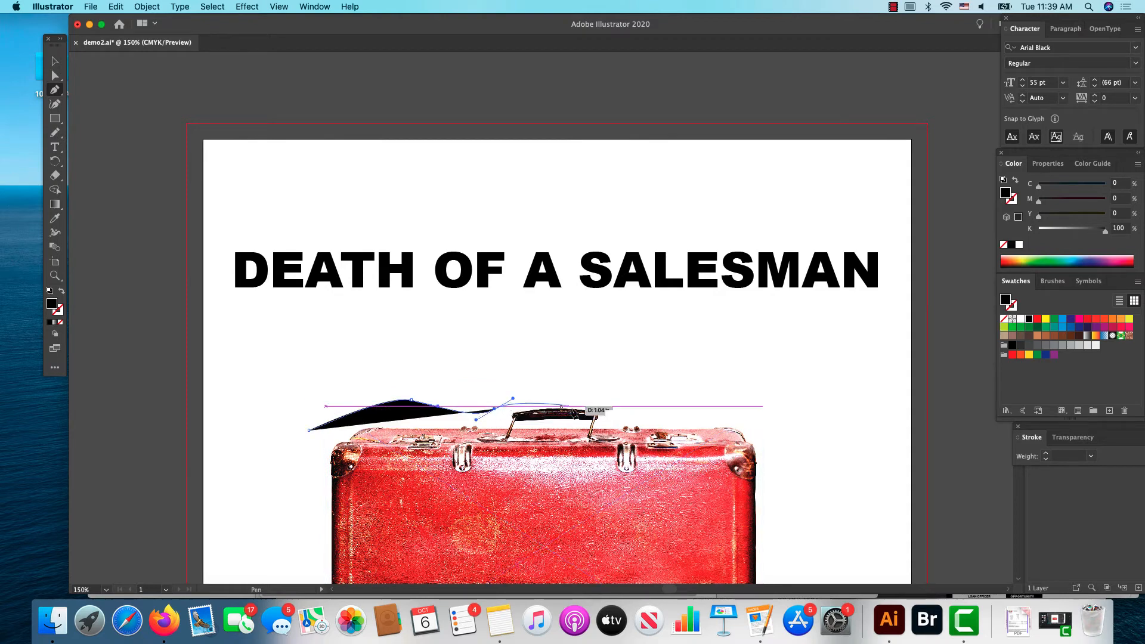
drag(605, 401, 620, 416)
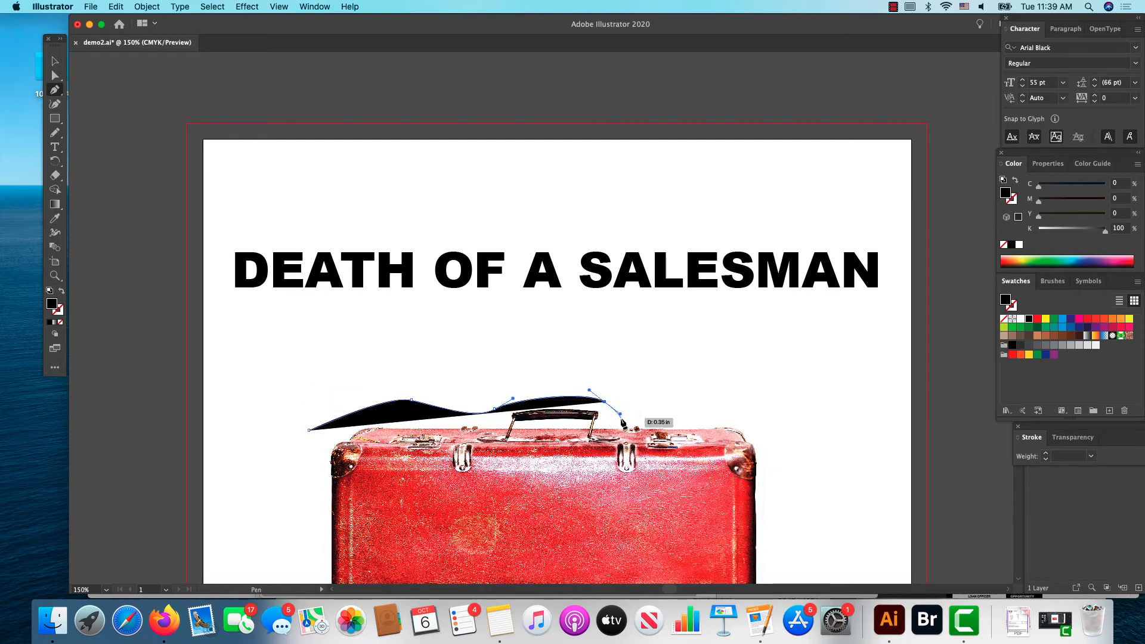
click(620, 416)
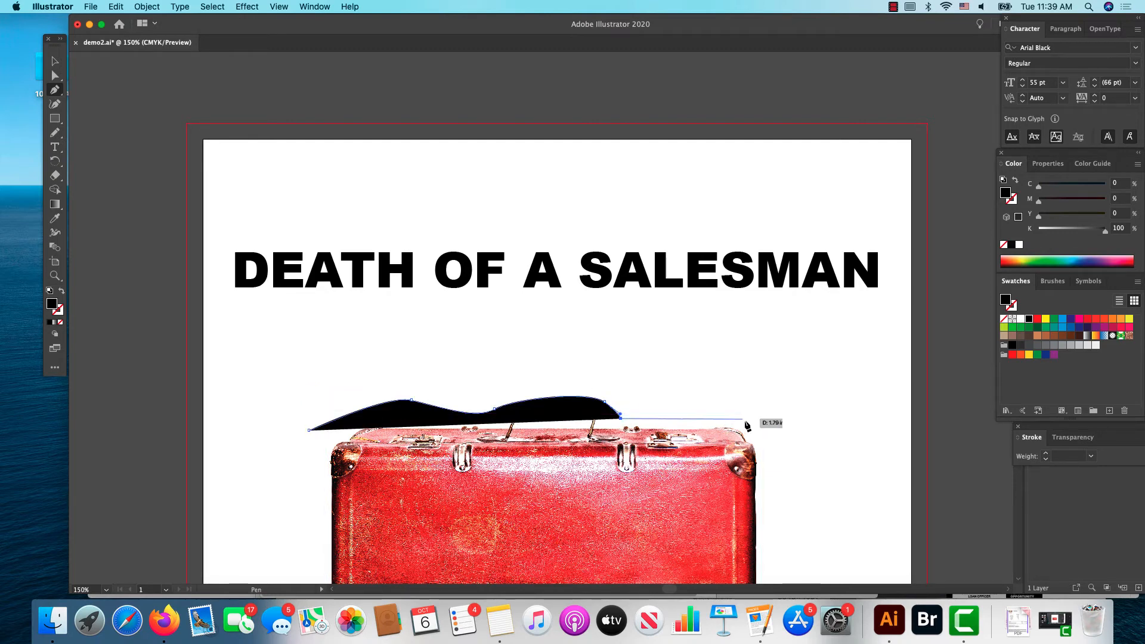
drag(752, 420, 761, 436)
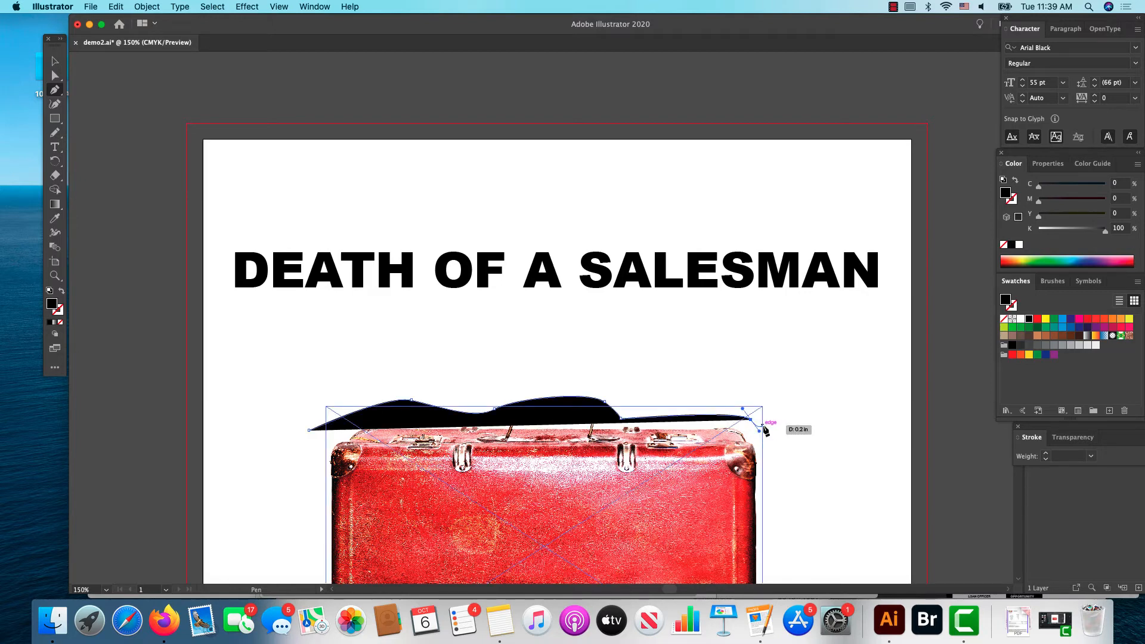
click(765, 442)
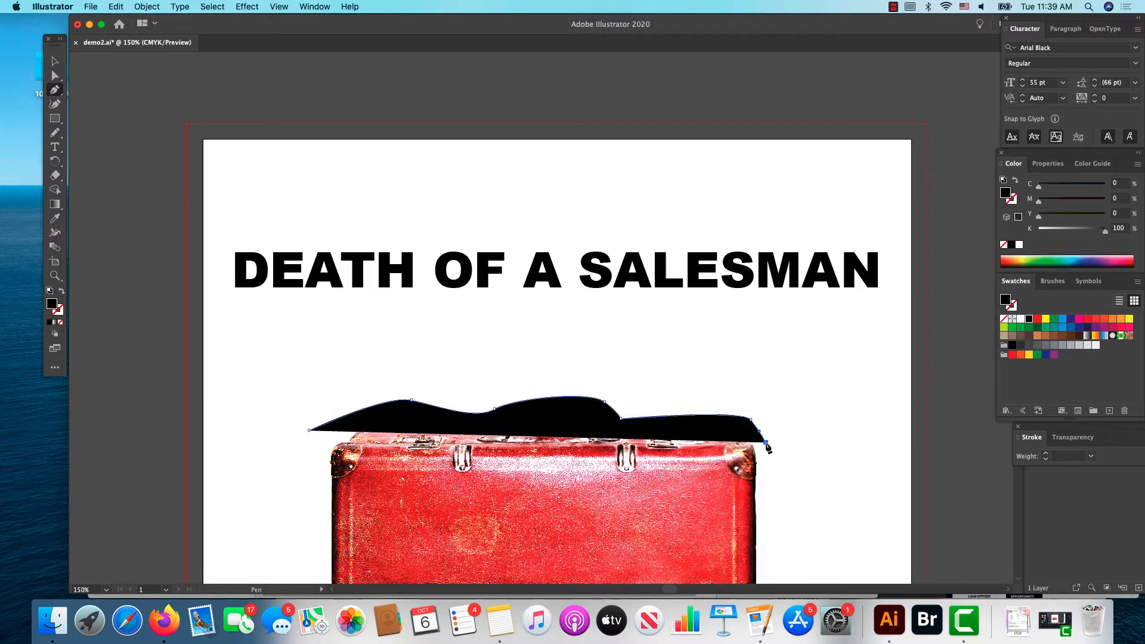
Step: Continue the path up a vertical right side and back along a wavy upper edge, closing it at its starting point beside the suitcase
click(766, 338)
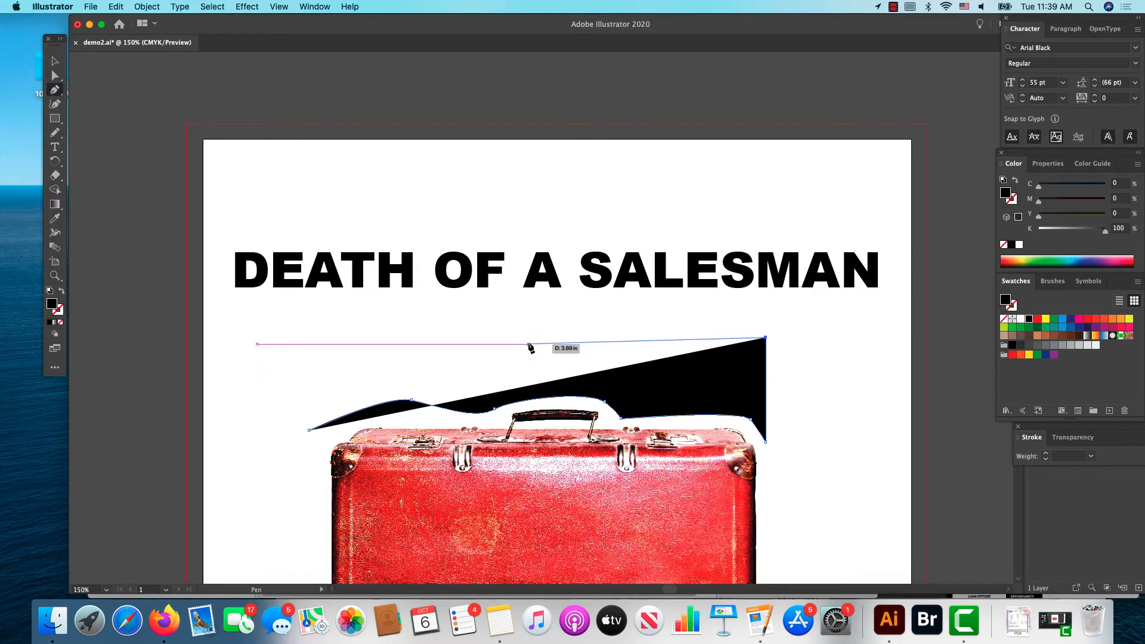
drag(591, 340, 574, 333)
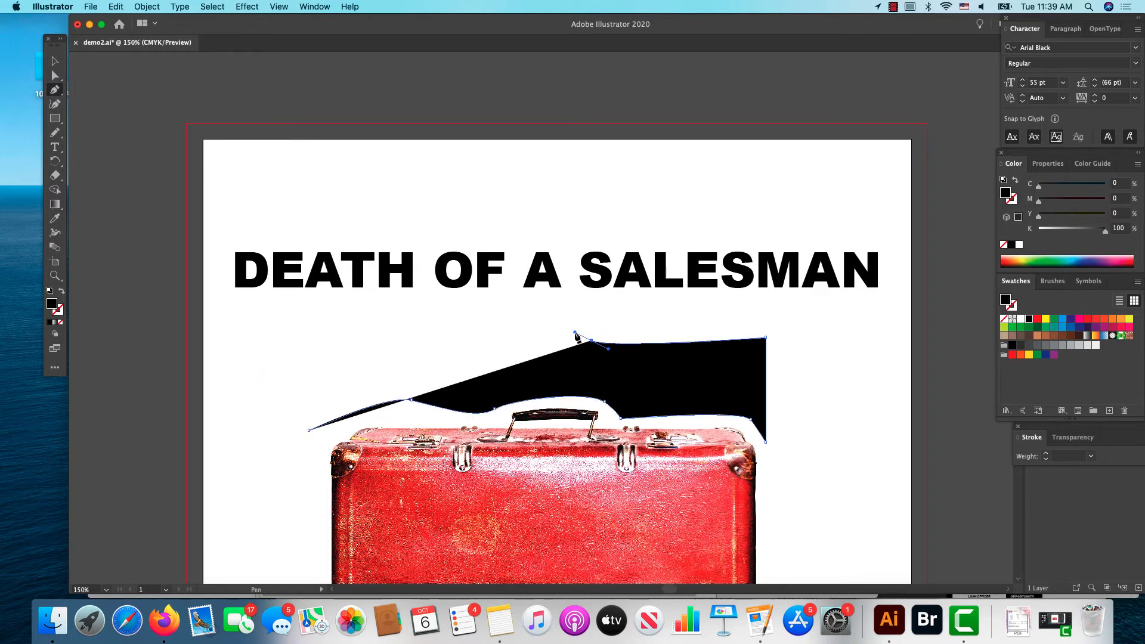
drag(468, 362, 344, 332)
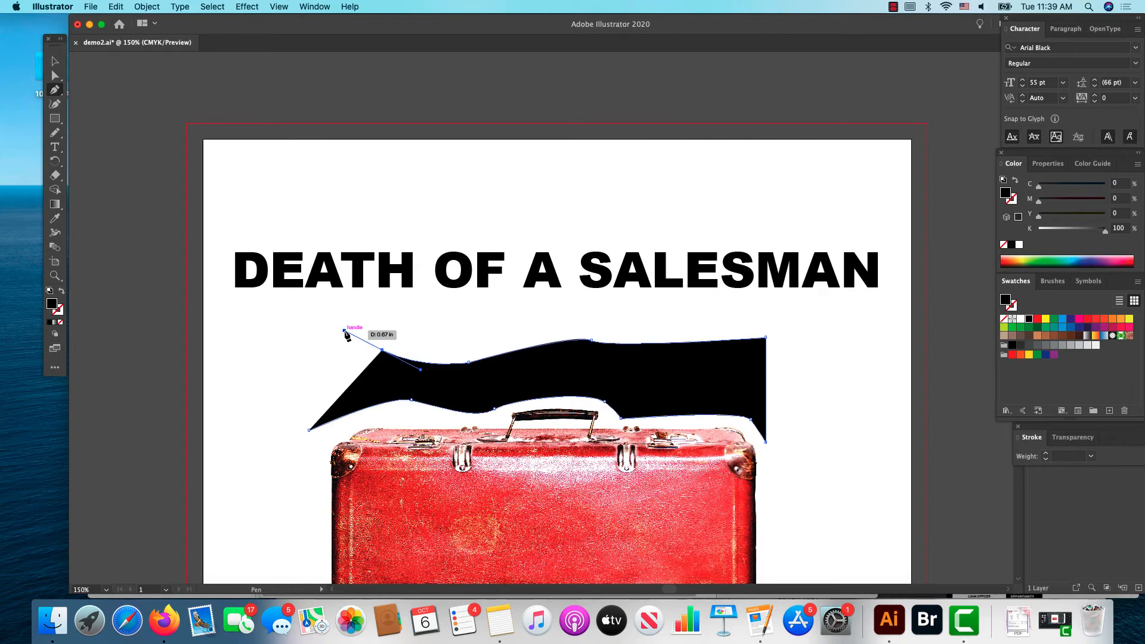
click(282, 360)
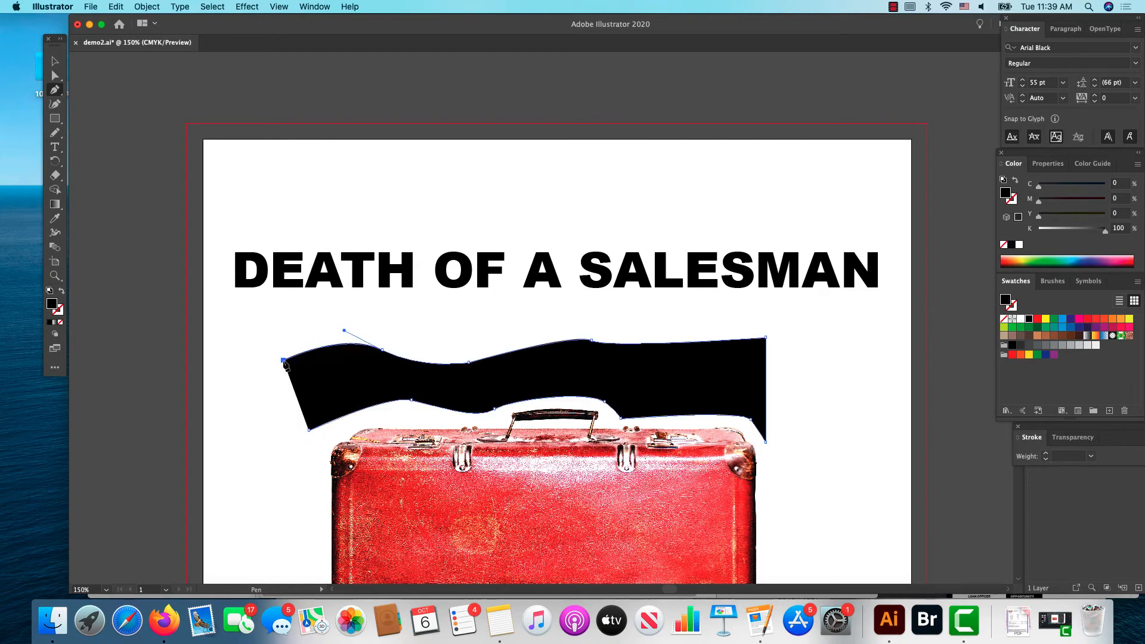
click(309, 429)
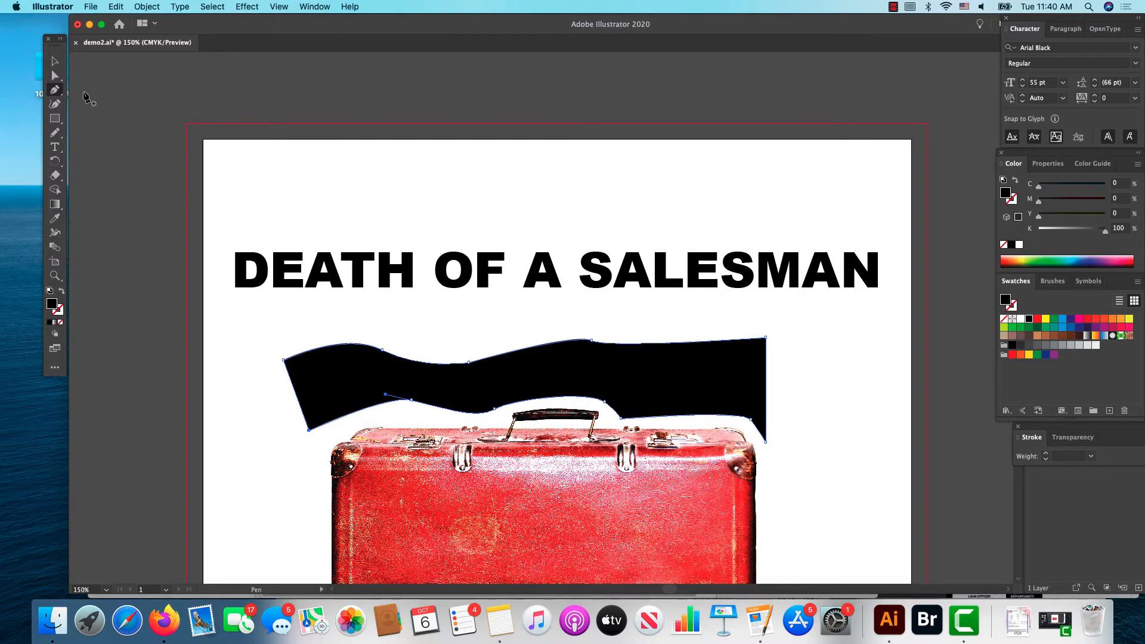
click(54, 61)
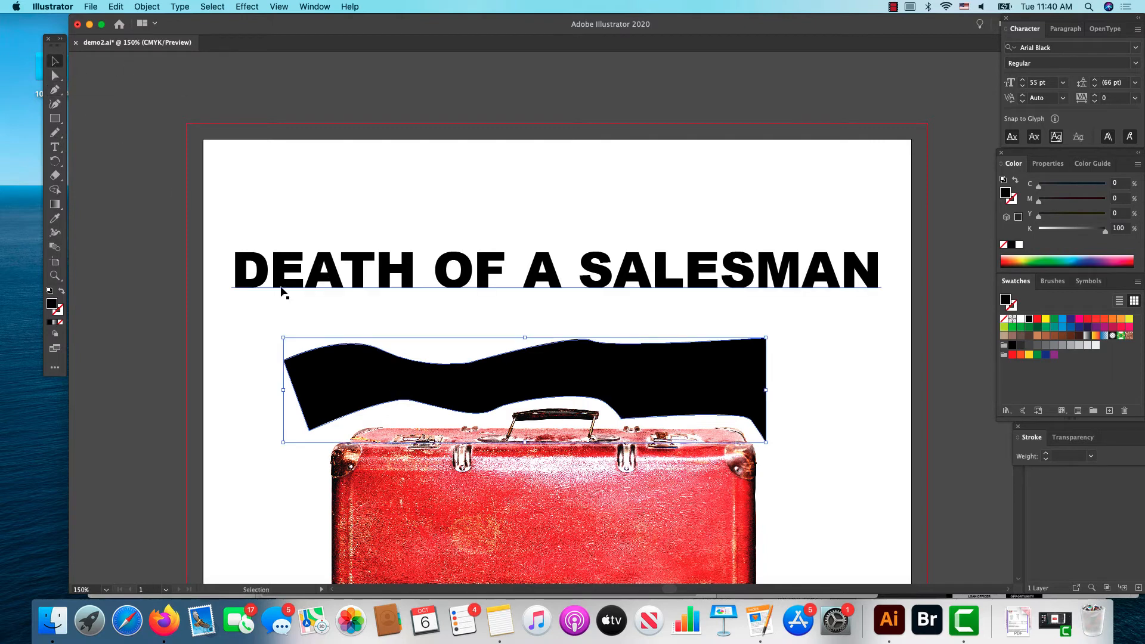
Step: Add the title to the selected black wavy shape and apply Envelope Distort with Make with Top Object
shift+click(316, 278)
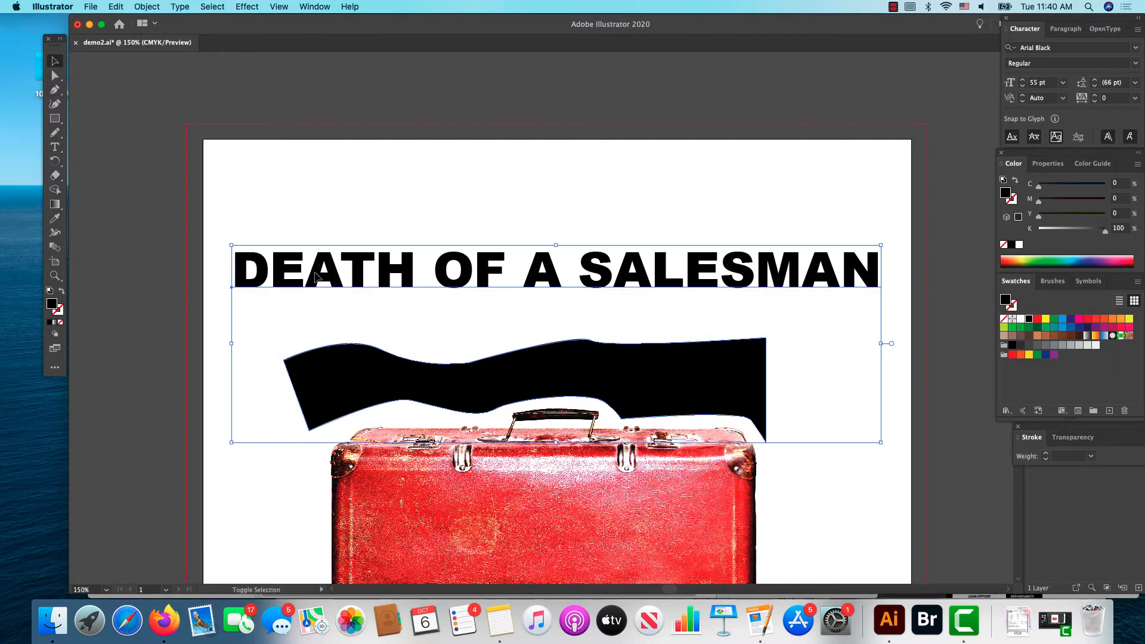
click(147, 7)
mouse_move(147, 321)
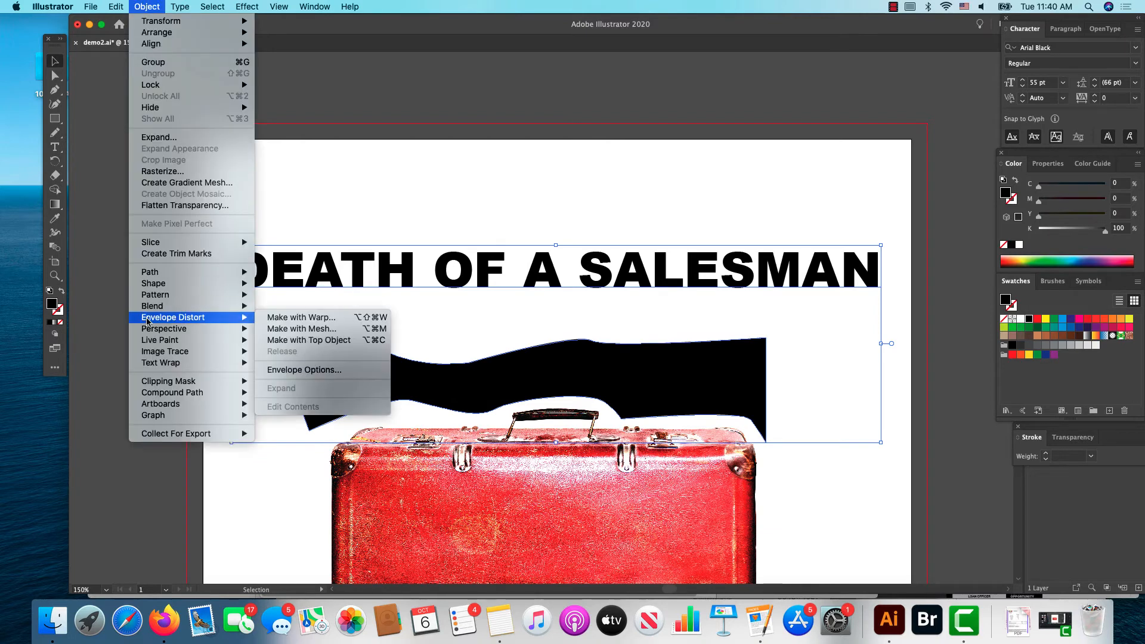
click(296, 340)
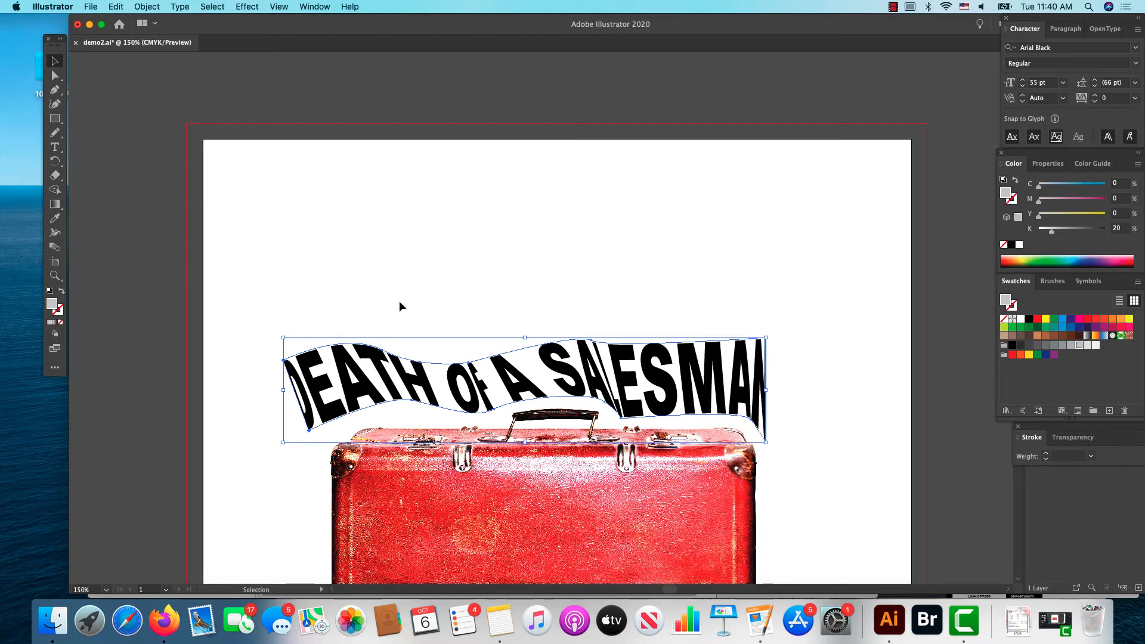
Step: Move the envelope's lower-right and upper-right corner anchors slightly outward with the Direct Selection tool to widen the final N
click(55, 75)
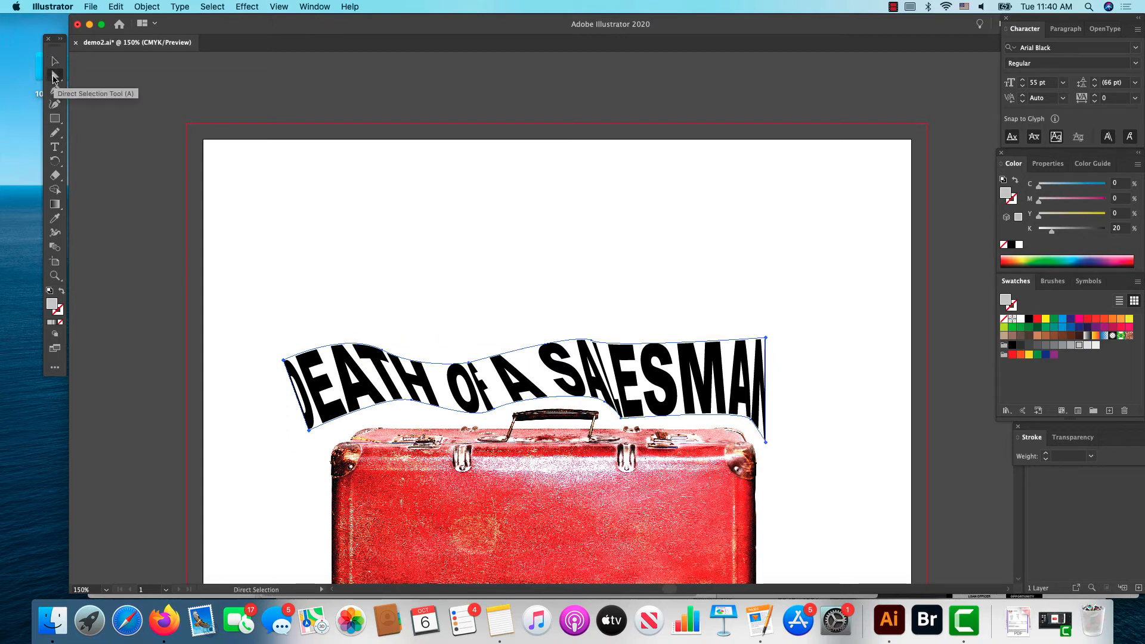
click(765, 392)
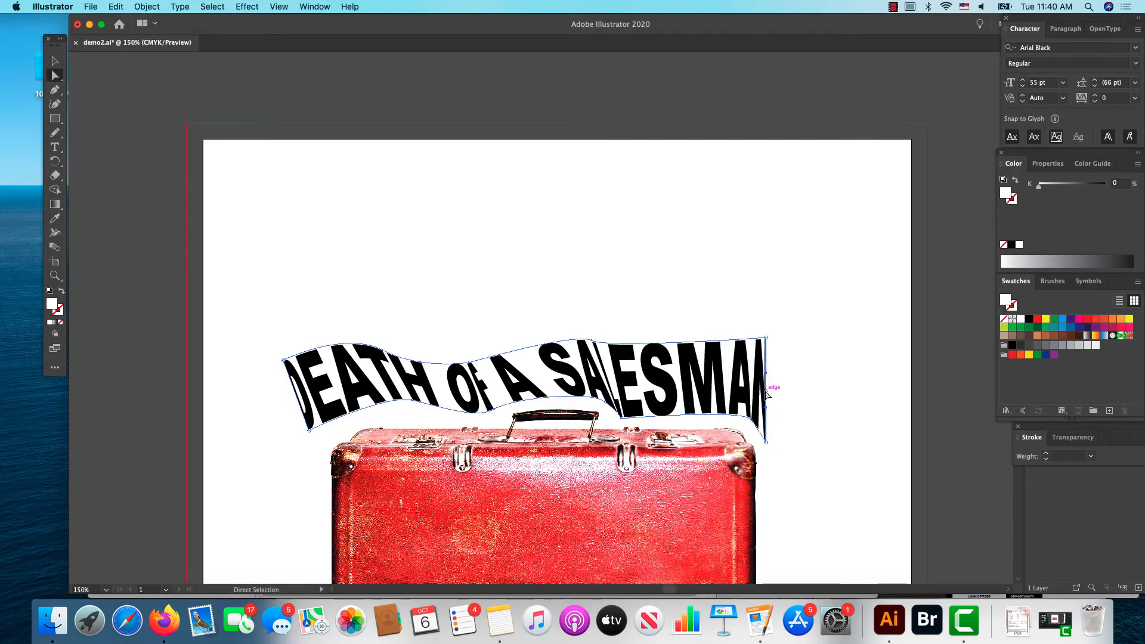
drag(766, 391, 768, 391)
click(766, 387)
drag(766, 441, 780, 446)
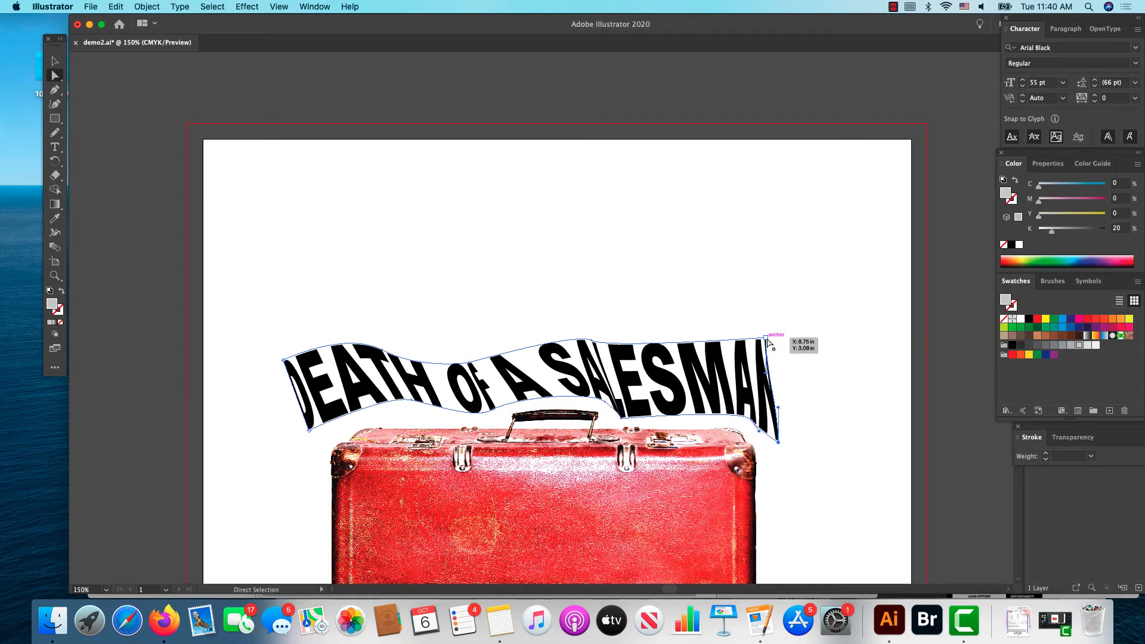
drag(767, 339, 781, 339)
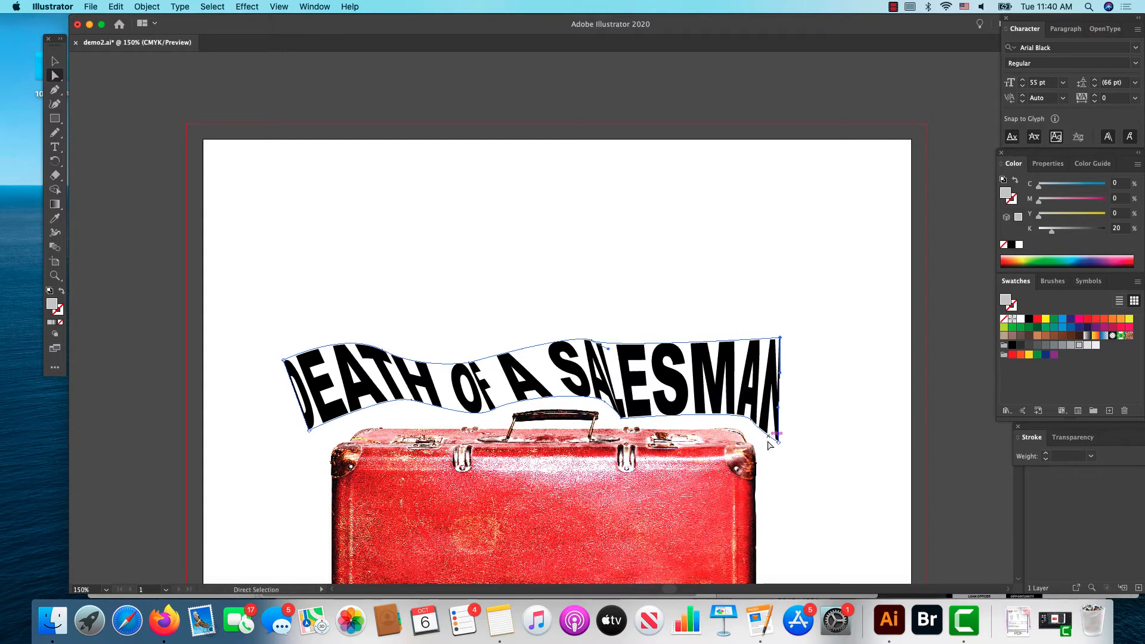
drag(779, 441, 787, 443)
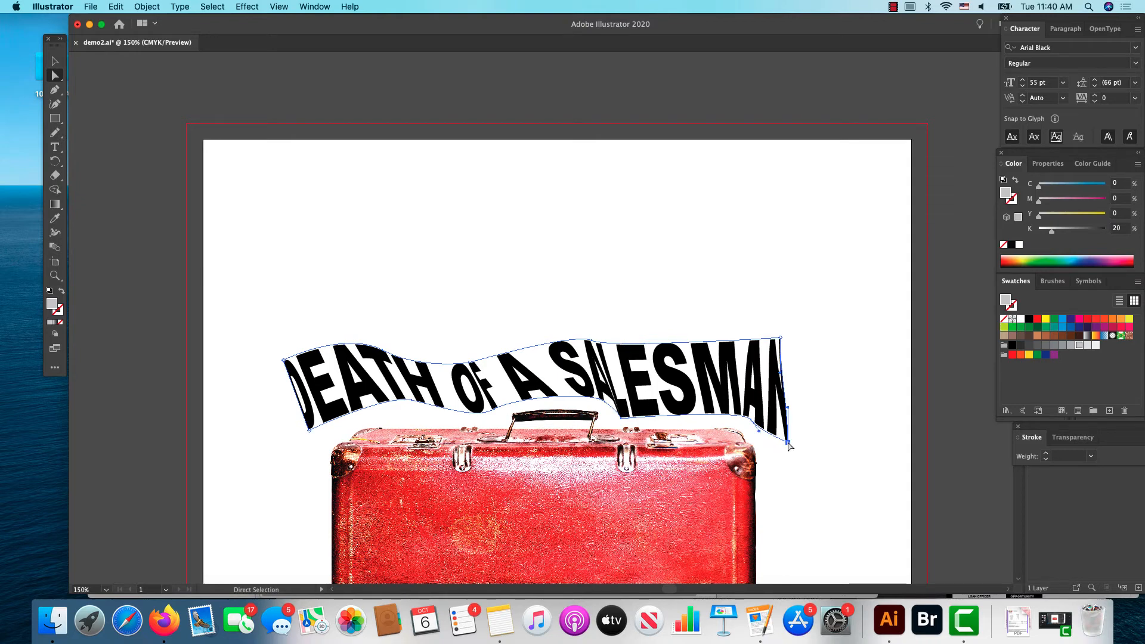
Step: Pull the envelope's lower-left corner out and down, and lower the bottom-edge anchor beside the suitcase handle
scroll(787, 445, right, 2)
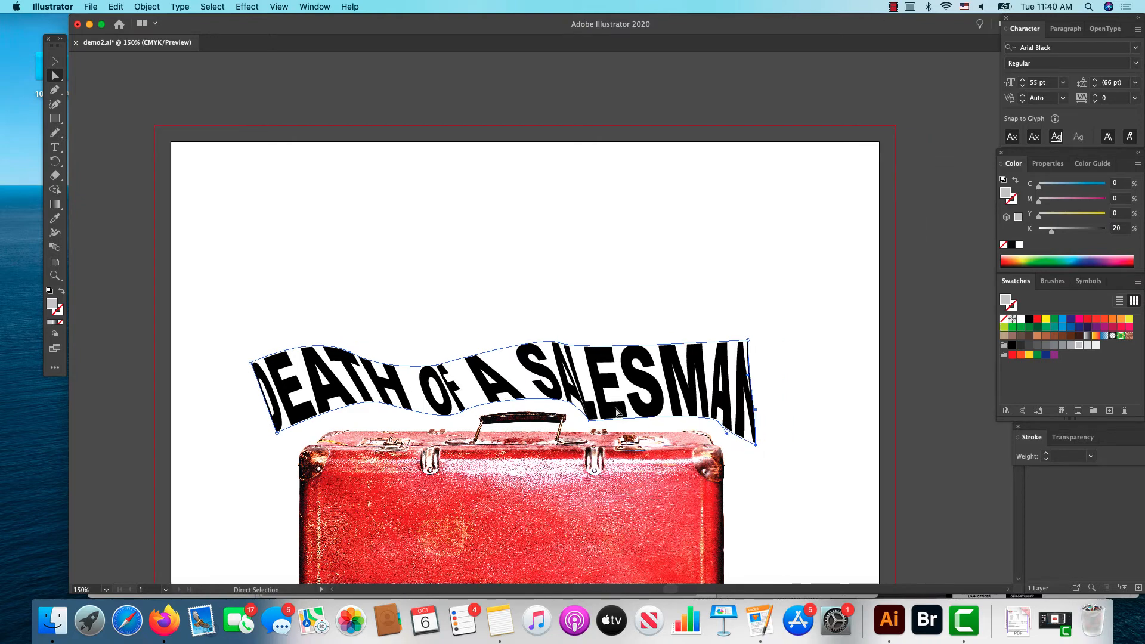
click(276, 431)
drag(276, 433, 255, 442)
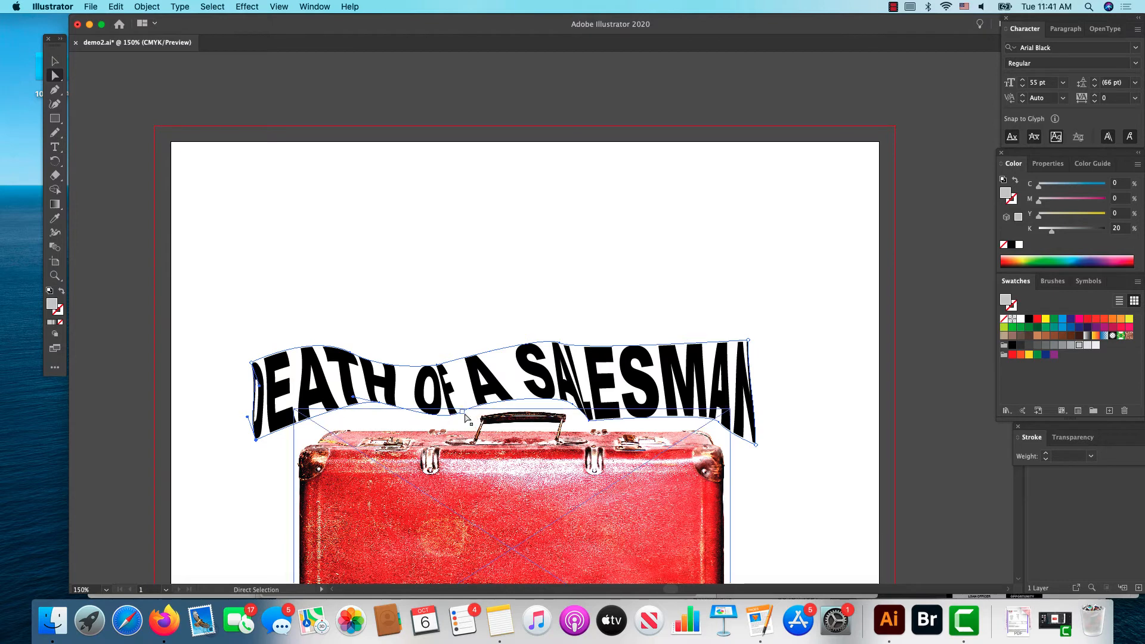
click(463, 412)
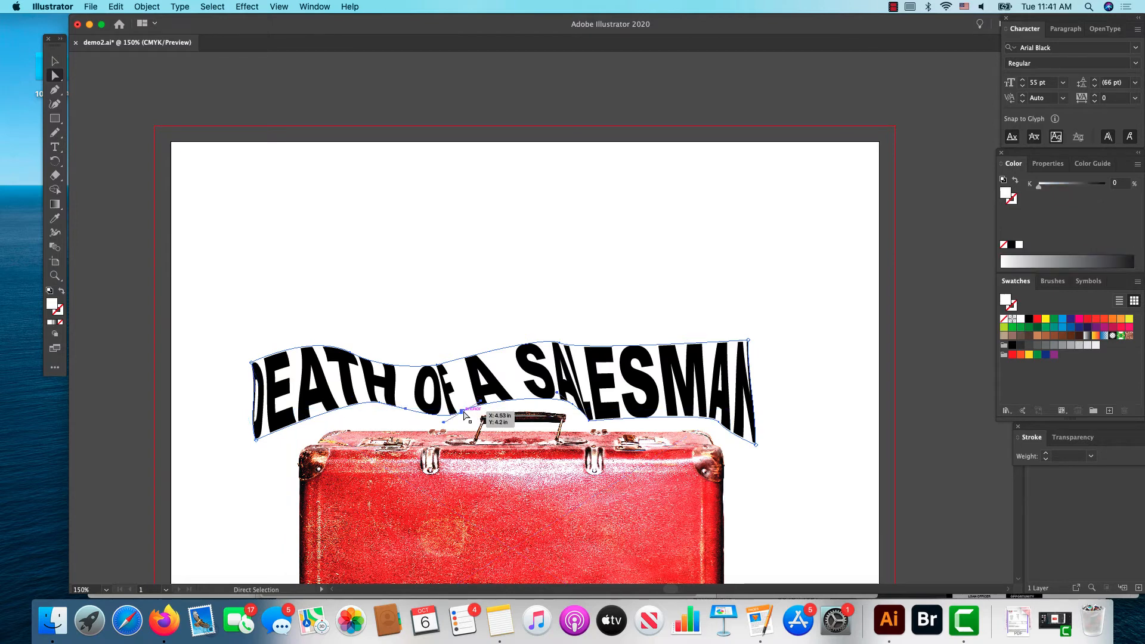
drag(463, 412, 464, 420)
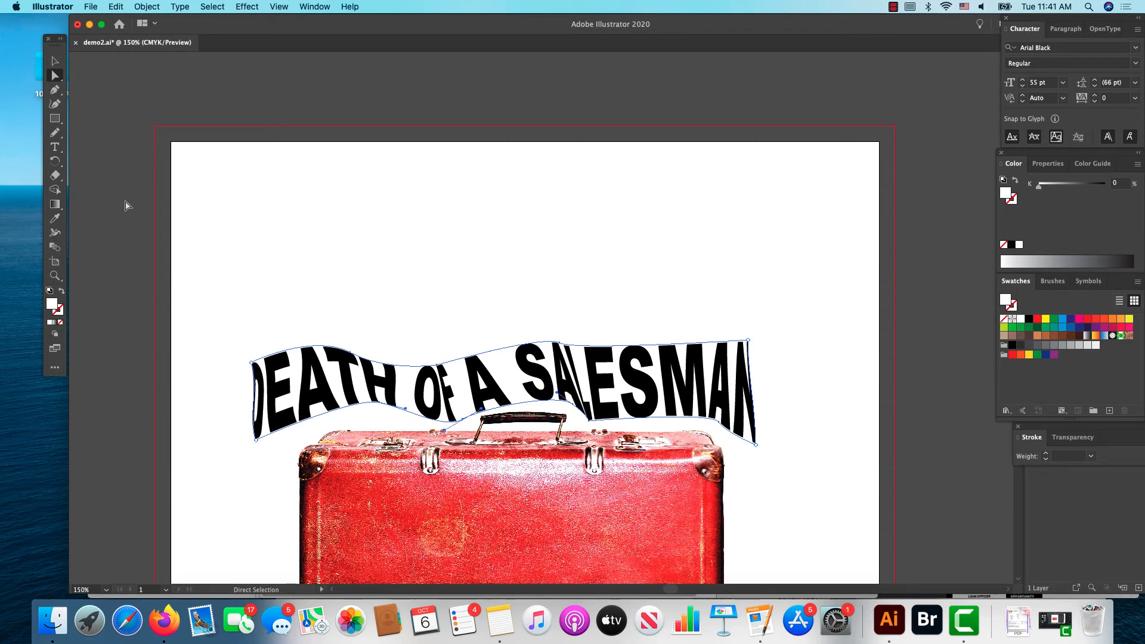
click(54, 90)
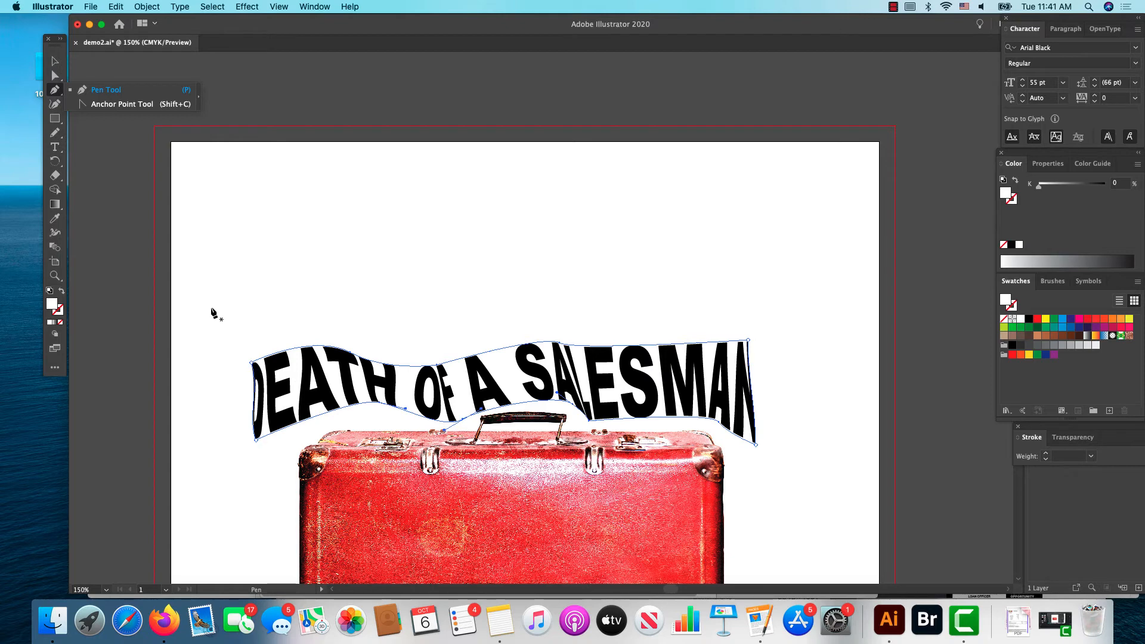
click(56, 105)
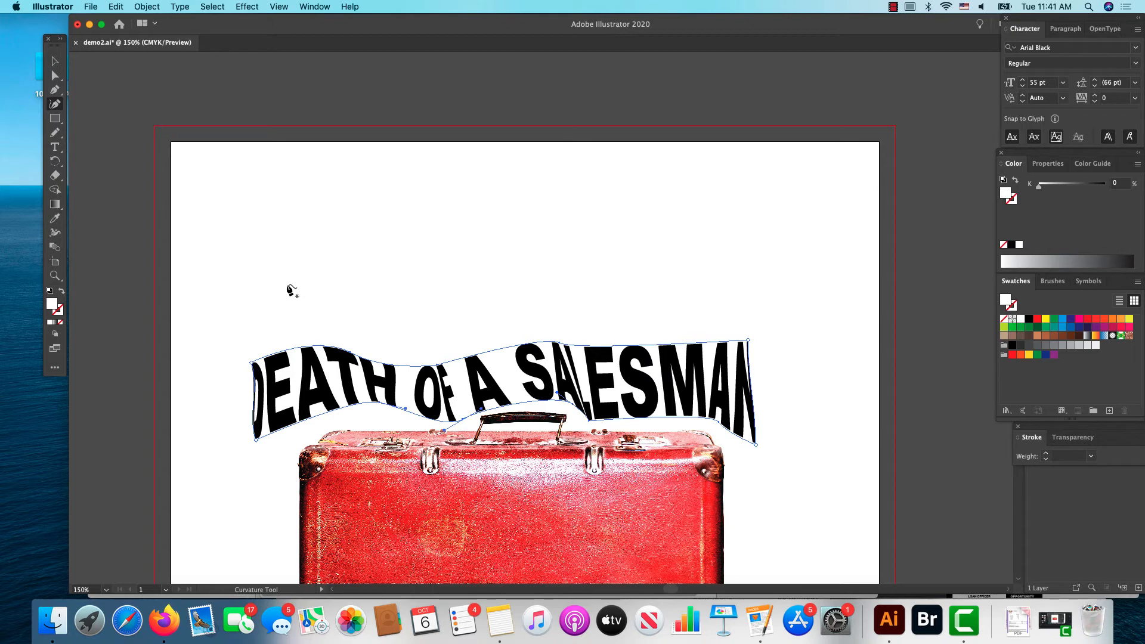
Step: Reset the title's envelope with a mesh of 2 rows and 8 columns, maintaining the envelope shape
click(55, 61)
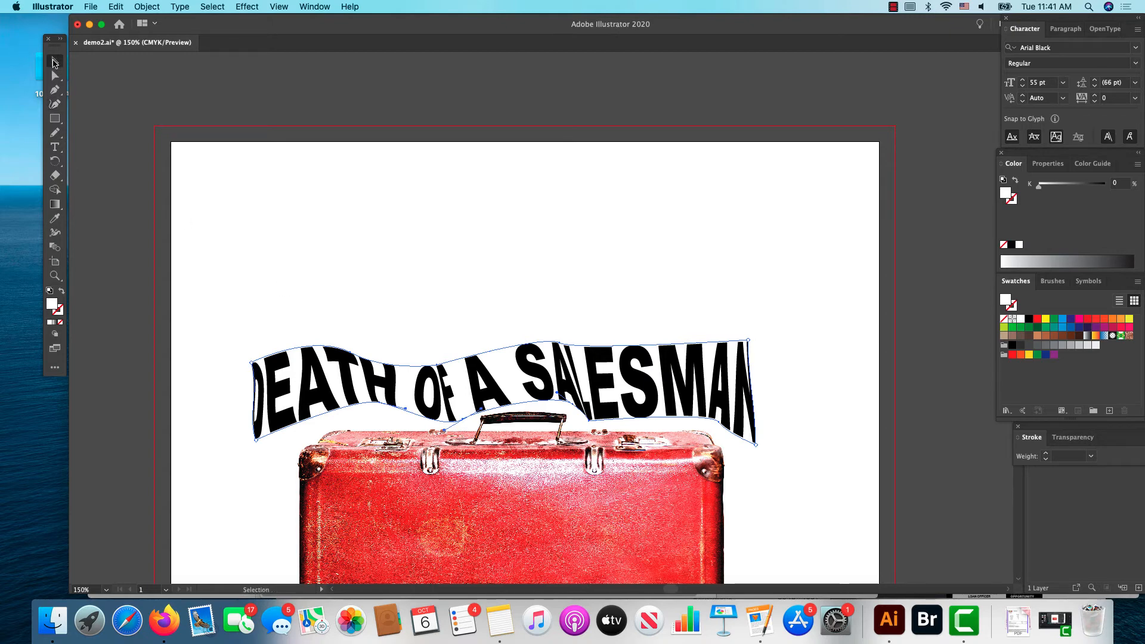
click(330, 358)
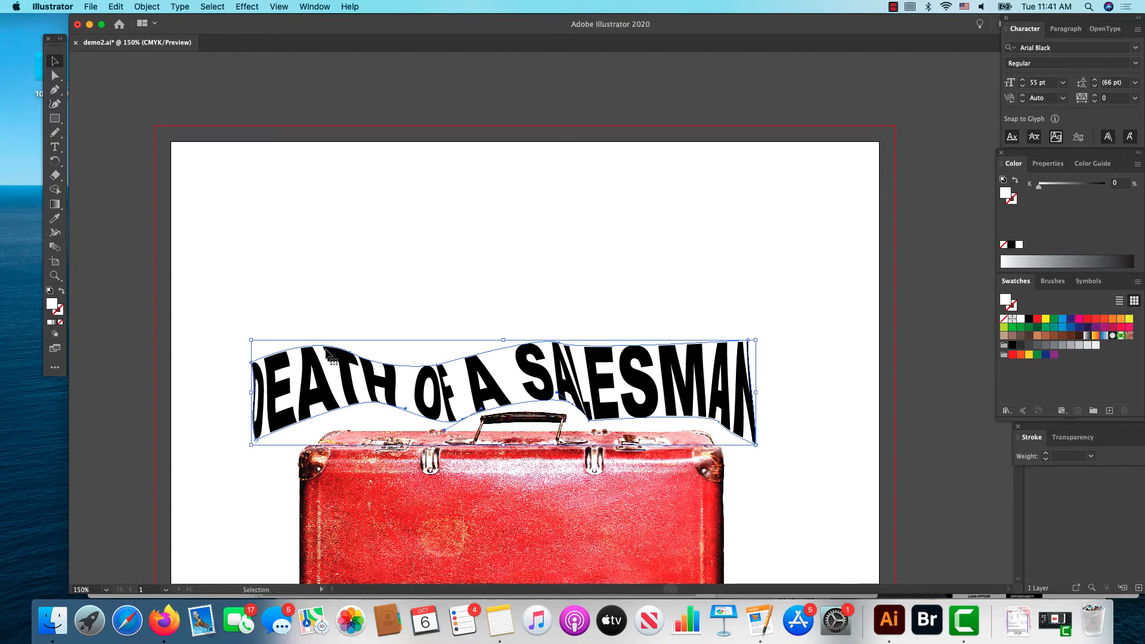
click(147, 7)
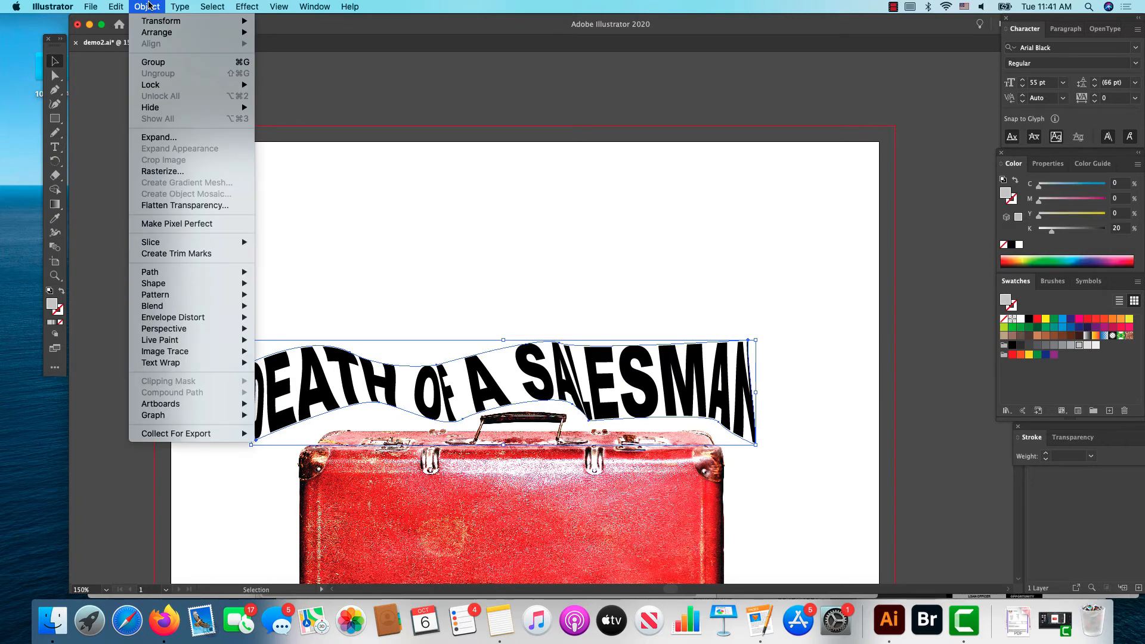
mouse_move(247, 319)
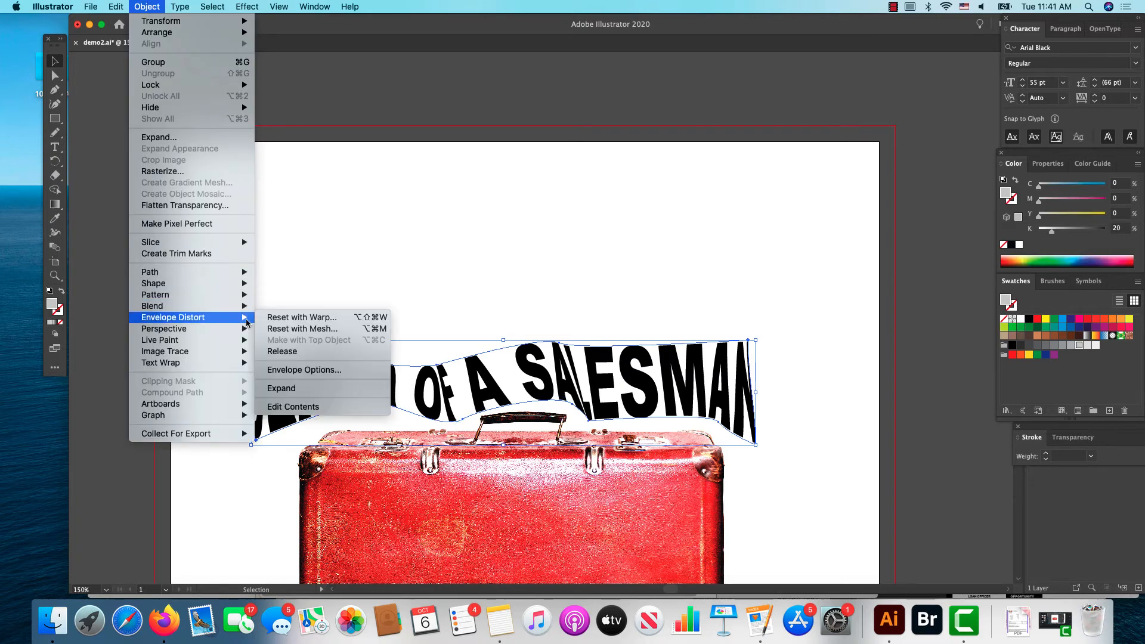
click(276, 329)
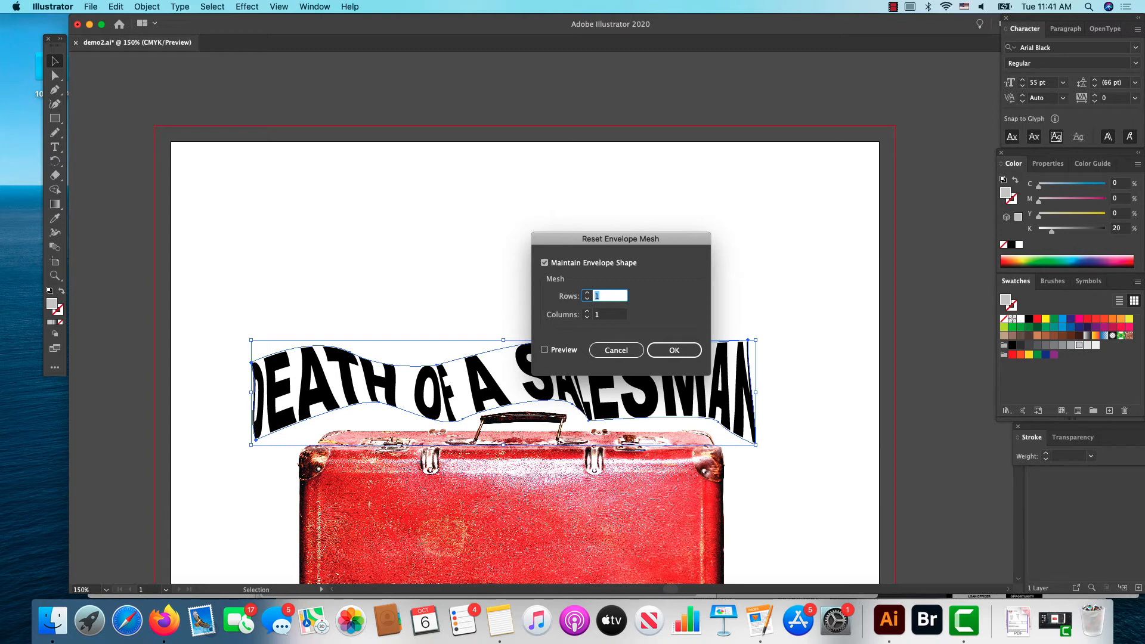
text(2)
key(Tab)
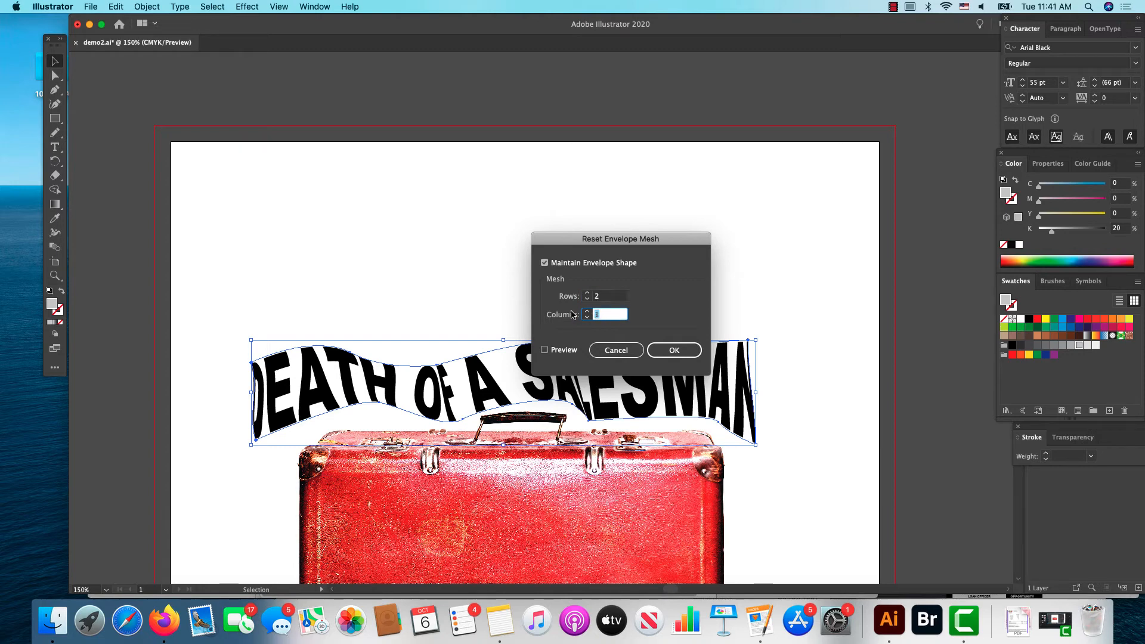
text(8)
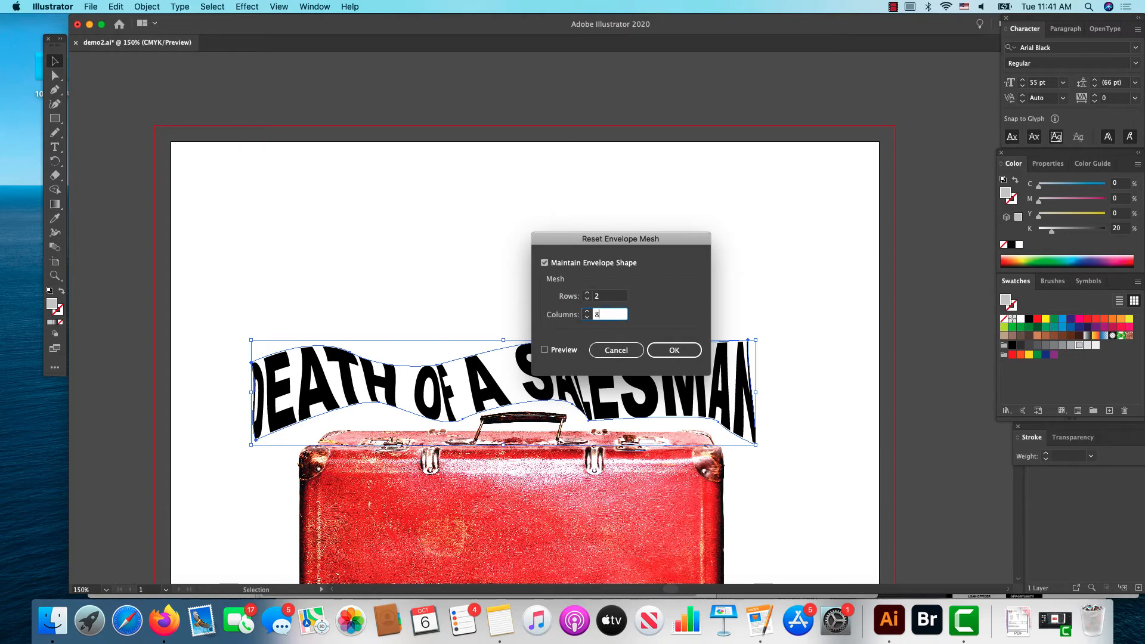
click(672, 352)
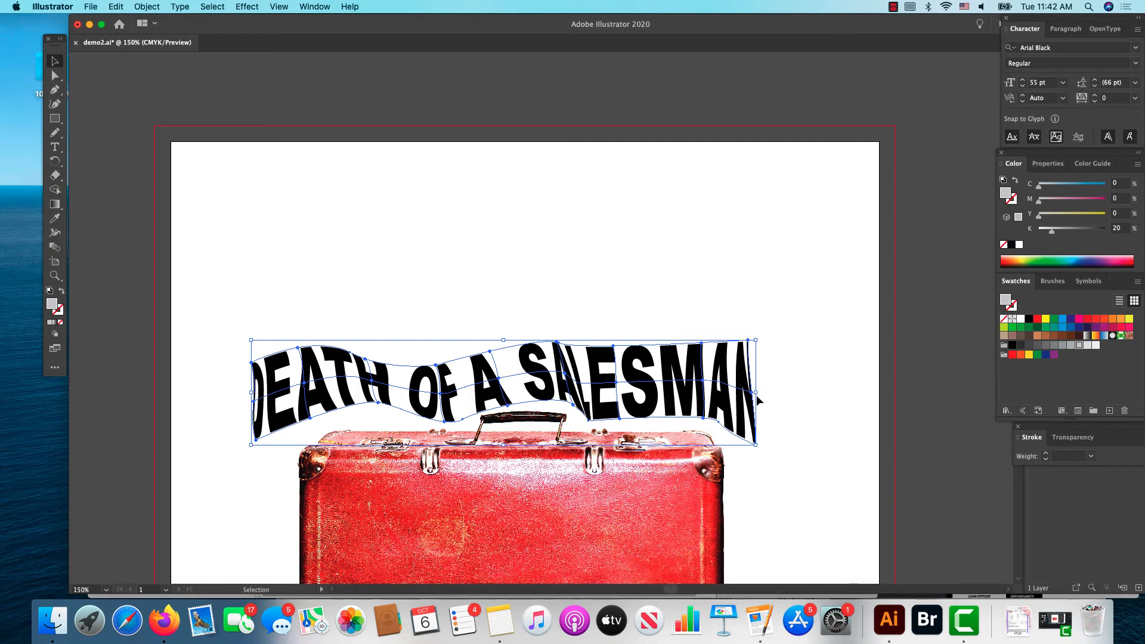
Step: Stretch the meshed title slightly wider to the right and adjust the mesh points around the last letters to spread the N
drag(757, 394, 768, 393)
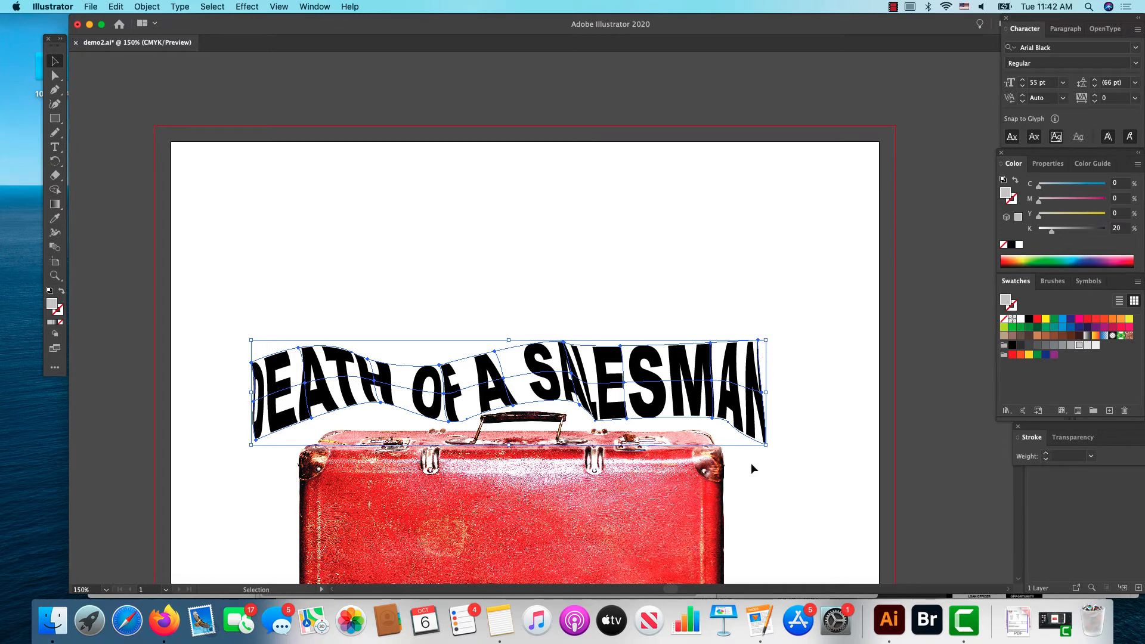
click(772, 499)
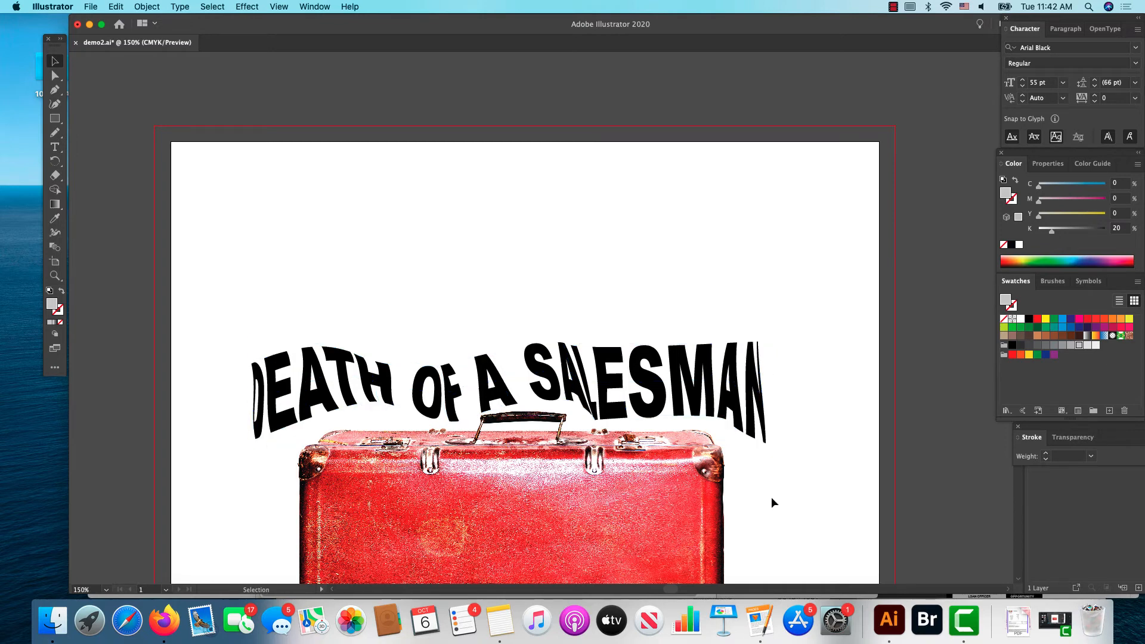
click(54, 76)
click(762, 417)
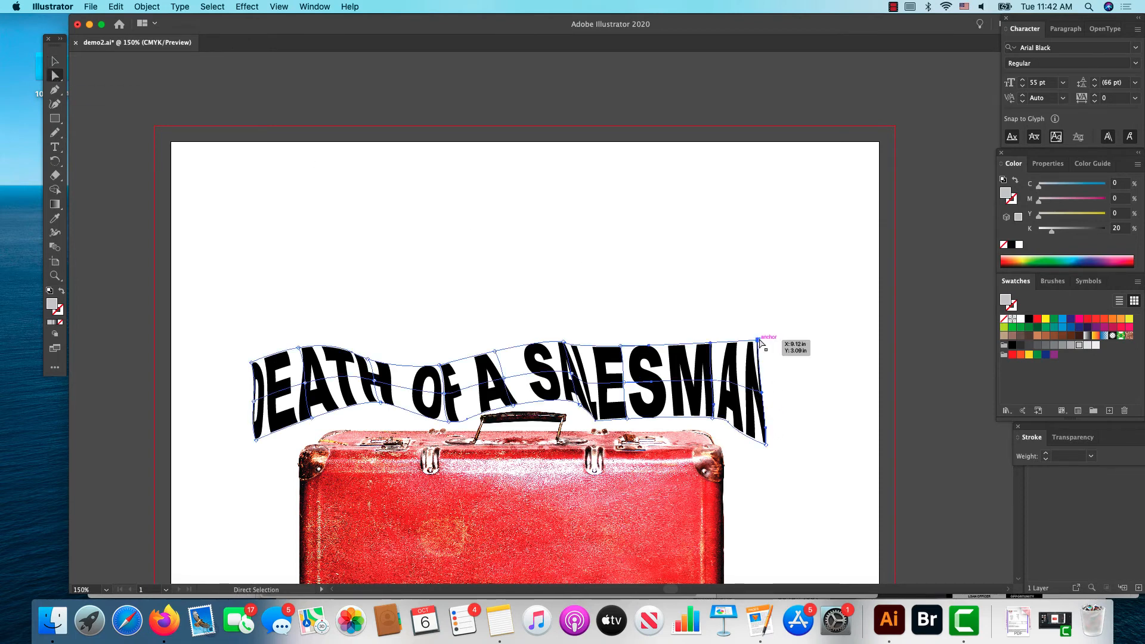
drag(758, 341, 773, 341)
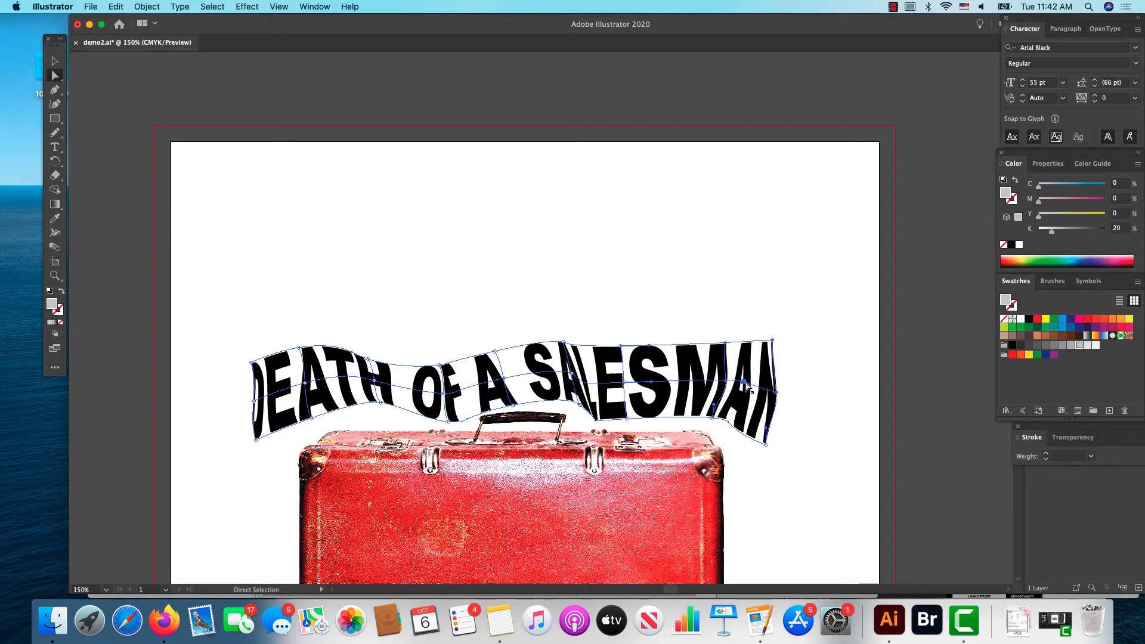
drag(729, 384, 774, 396)
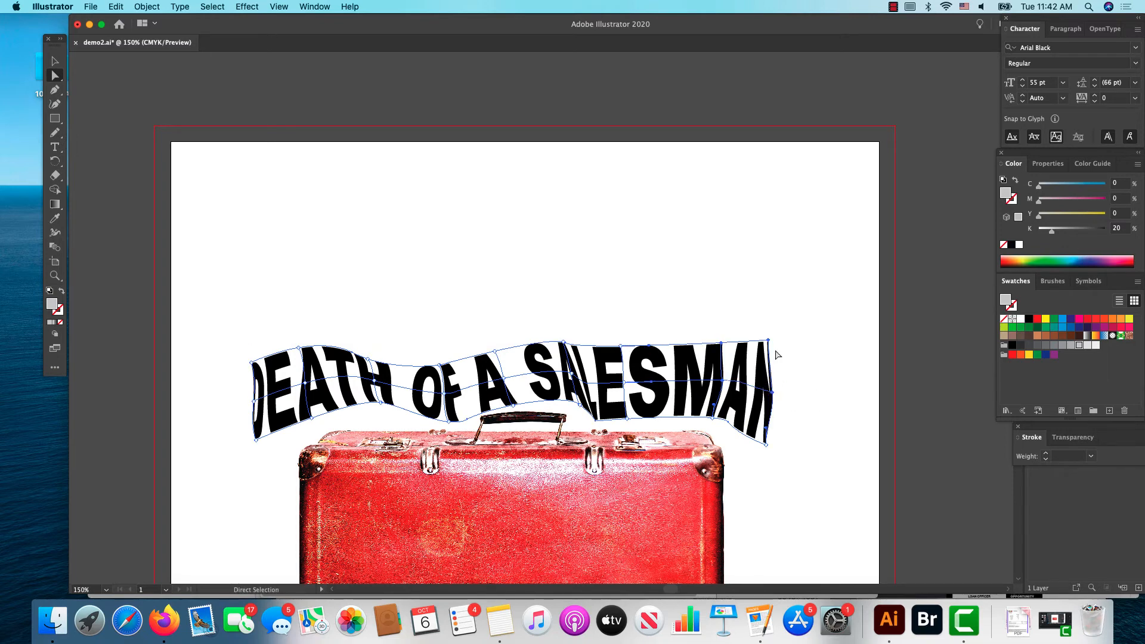
drag(765, 444, 775, 445)
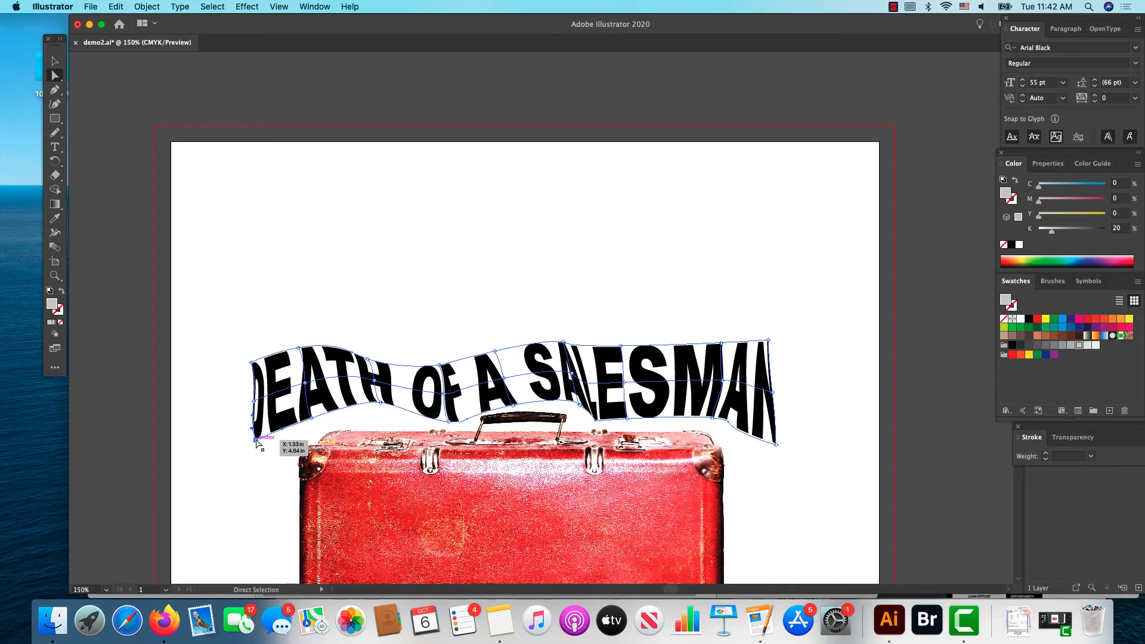
Step: Pull the mesh's lower-left corner down past the suitcase's left corner and lower the bottom mesh points under the word DEATH
drag(257, 440, 260, 483)
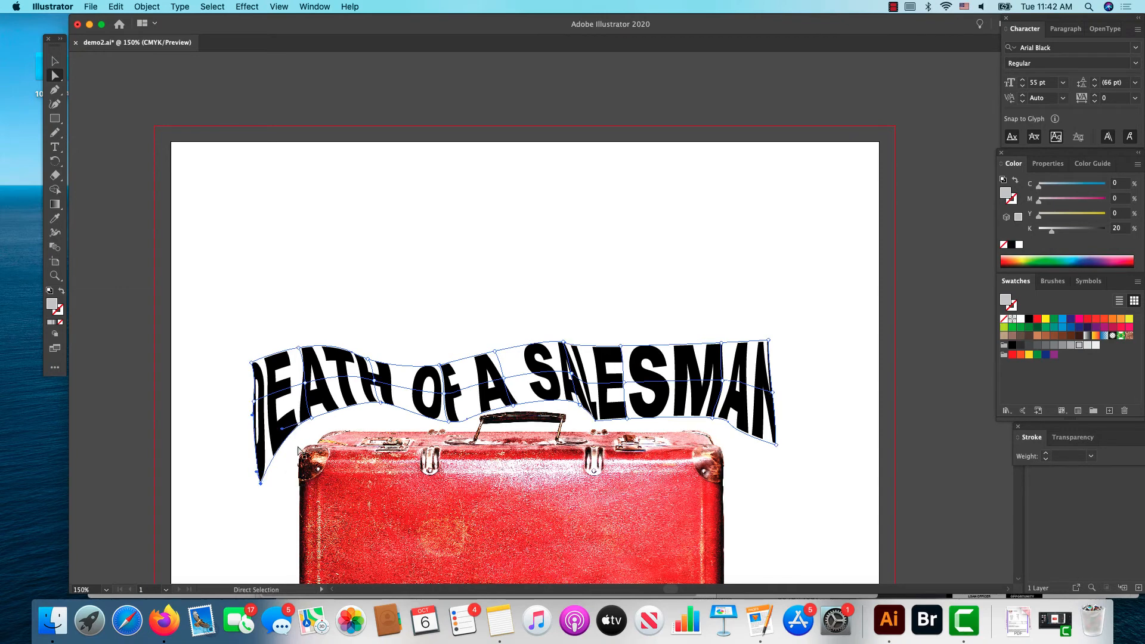
drag(312, 422, 314, 429)
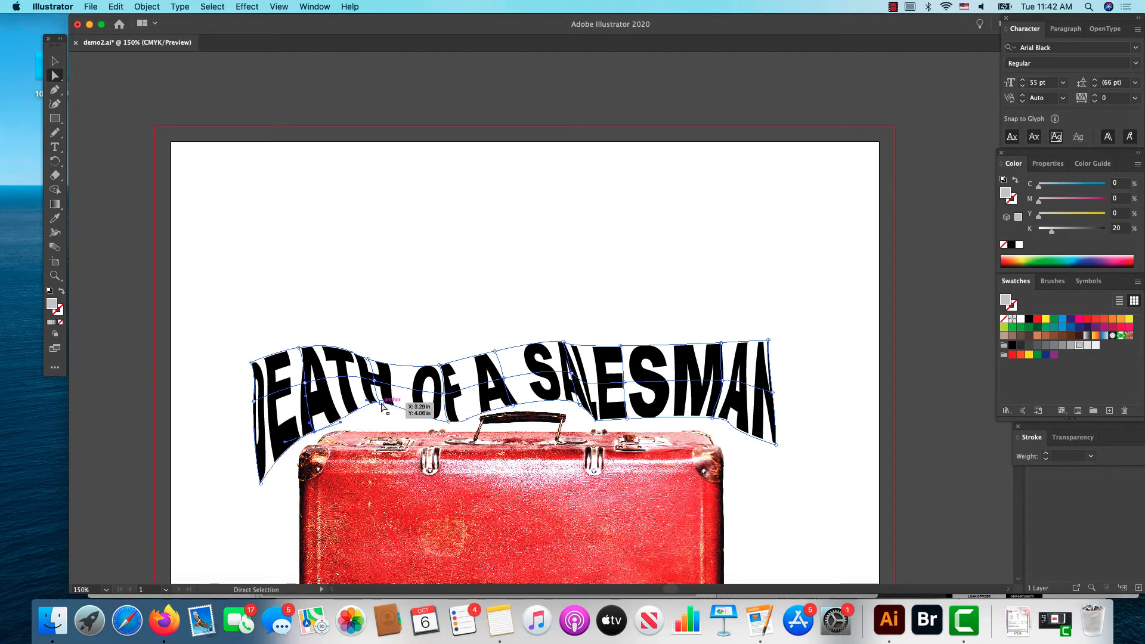
mouse_move(382, 403)
mouse_down()
mouse_move(382, 419)
mouse_move(378, 409)
mouse_move(371, 420)
mouse_up()
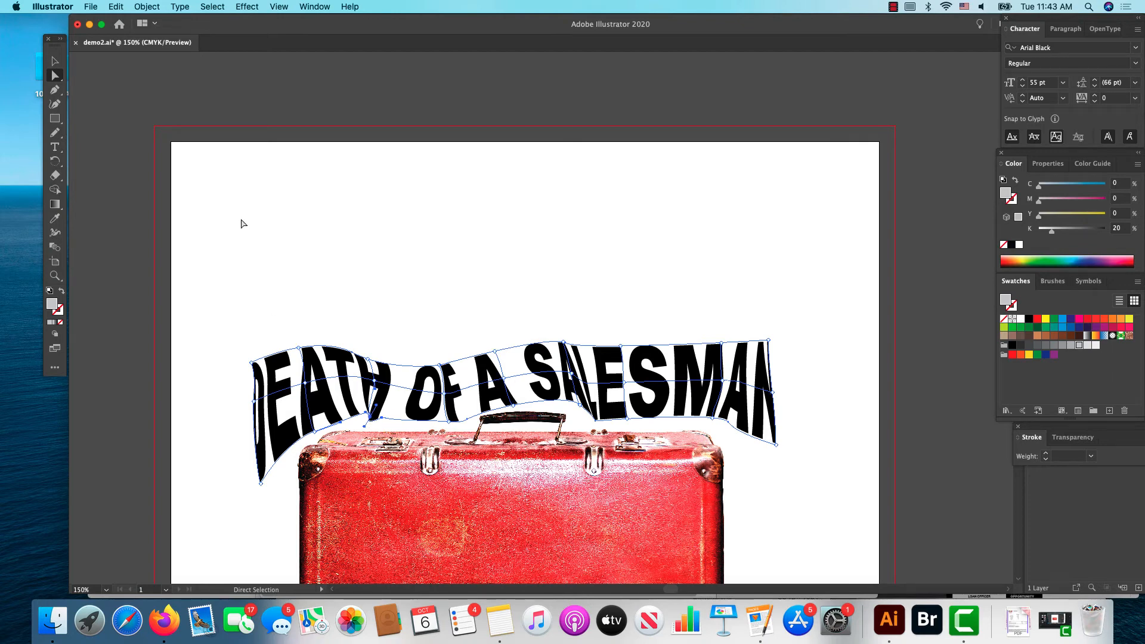
Step: Delete the distorted title above the suitcase
click(55, 61)
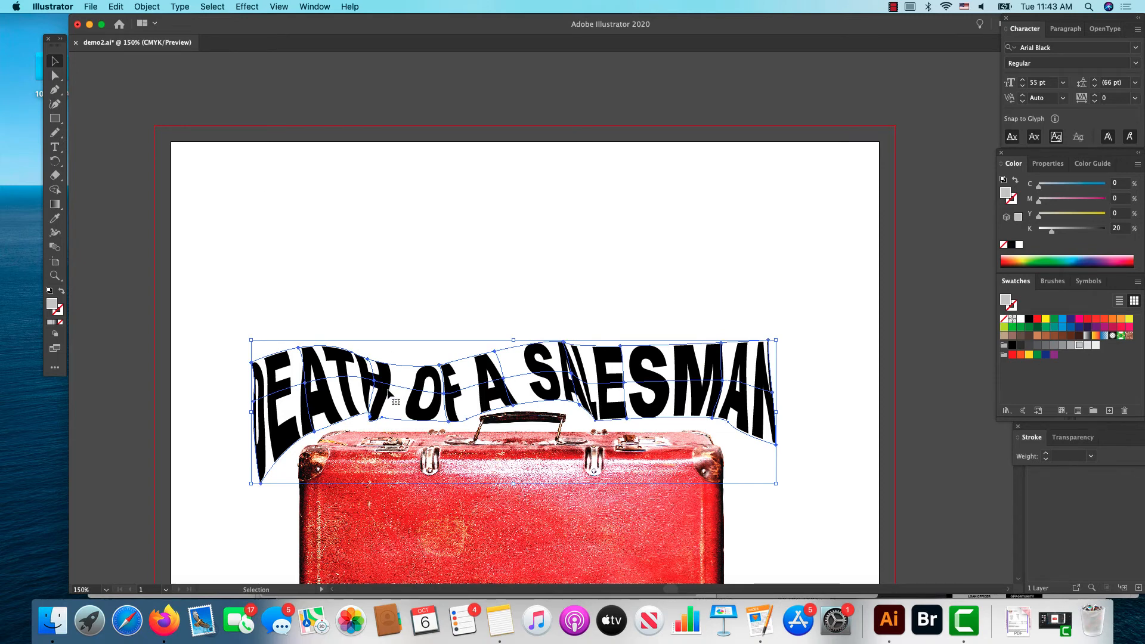
key(Delete)
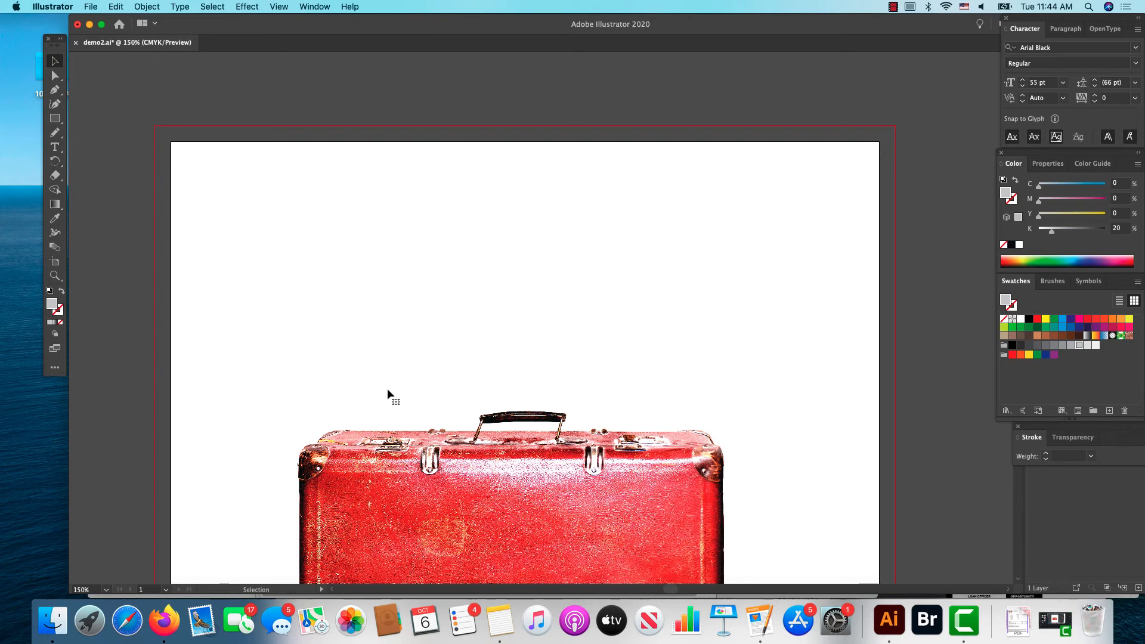
click(152, 6)
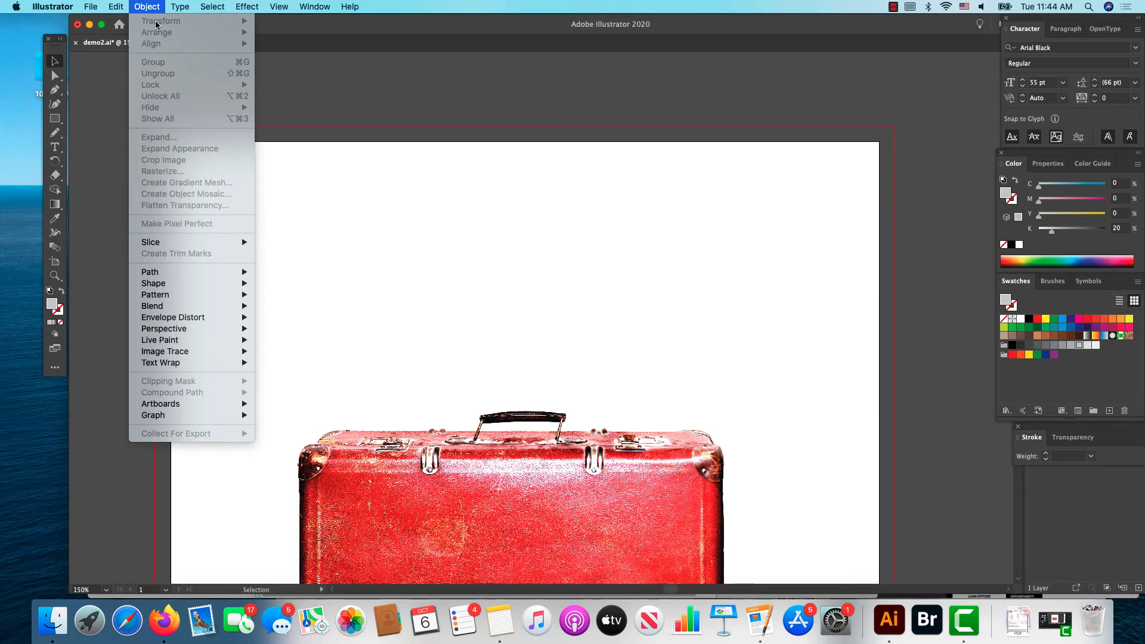
click(143, 6)
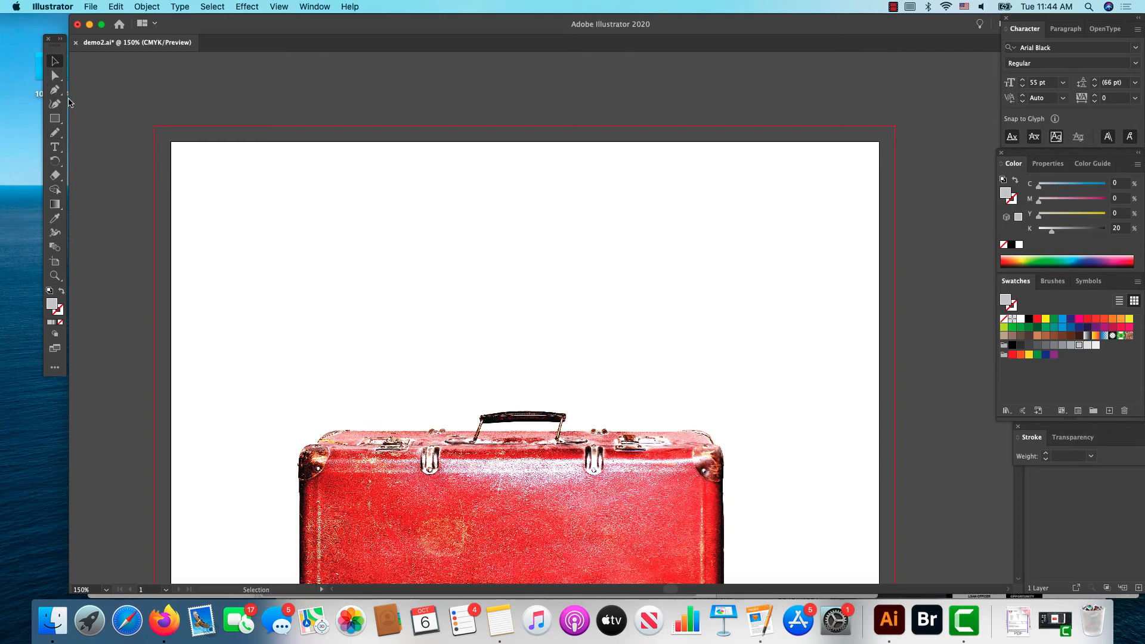
Step: Add the point-type title "DEATH OF A SALESMAN" in the empty area above the suitcase
click(55, 146)
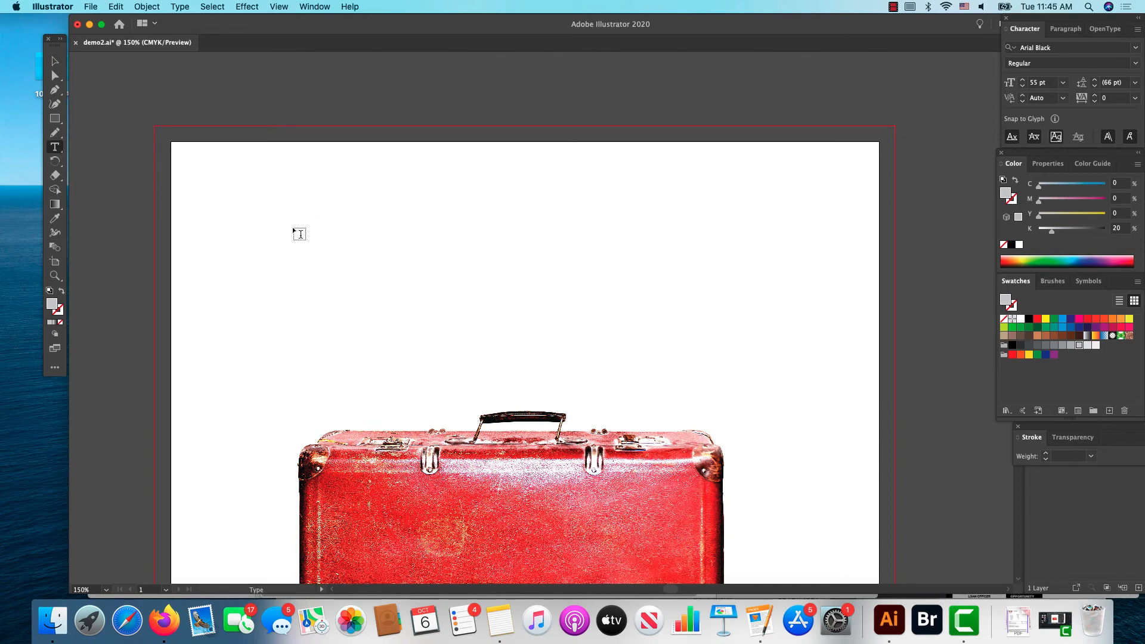
click(290, 251)
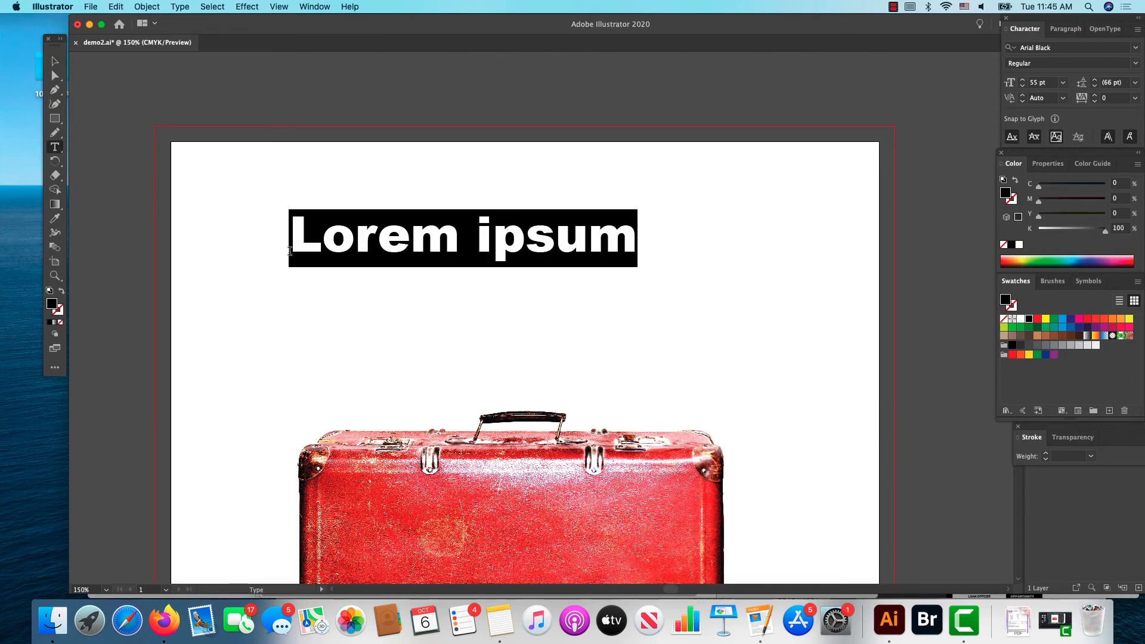
text(DE)
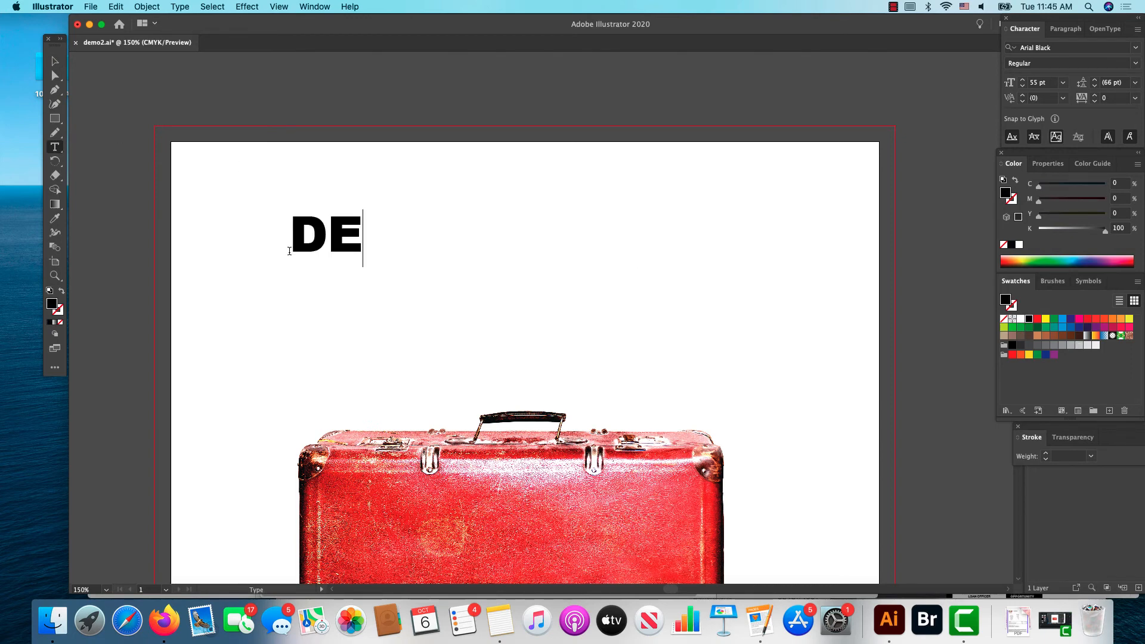
text(ATH O)
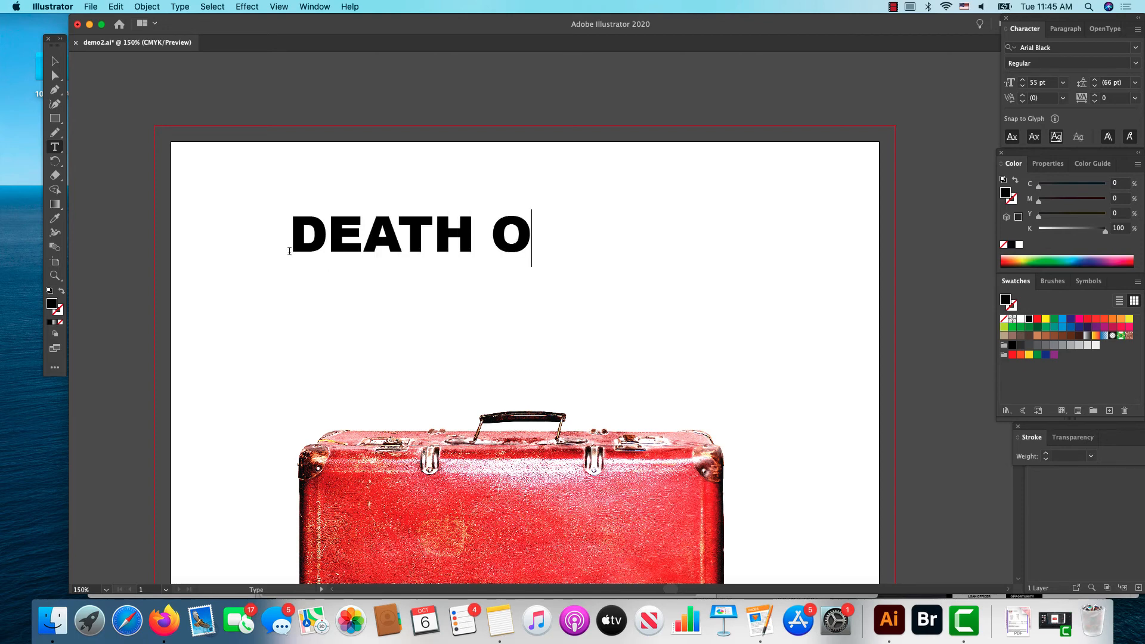
text(F A S)
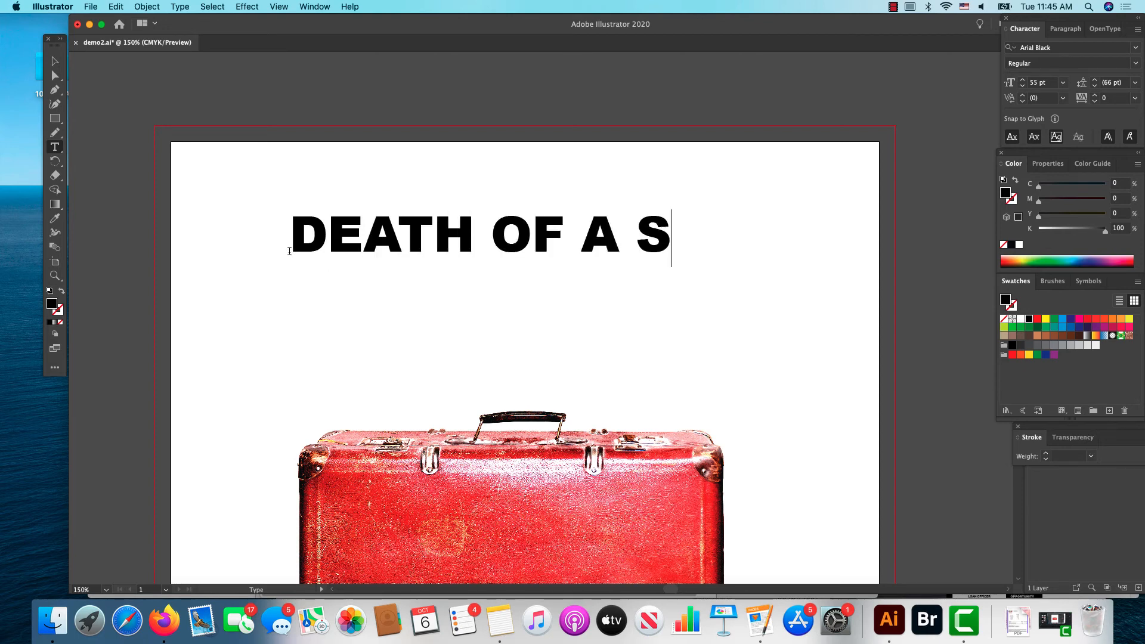
text(ALES)
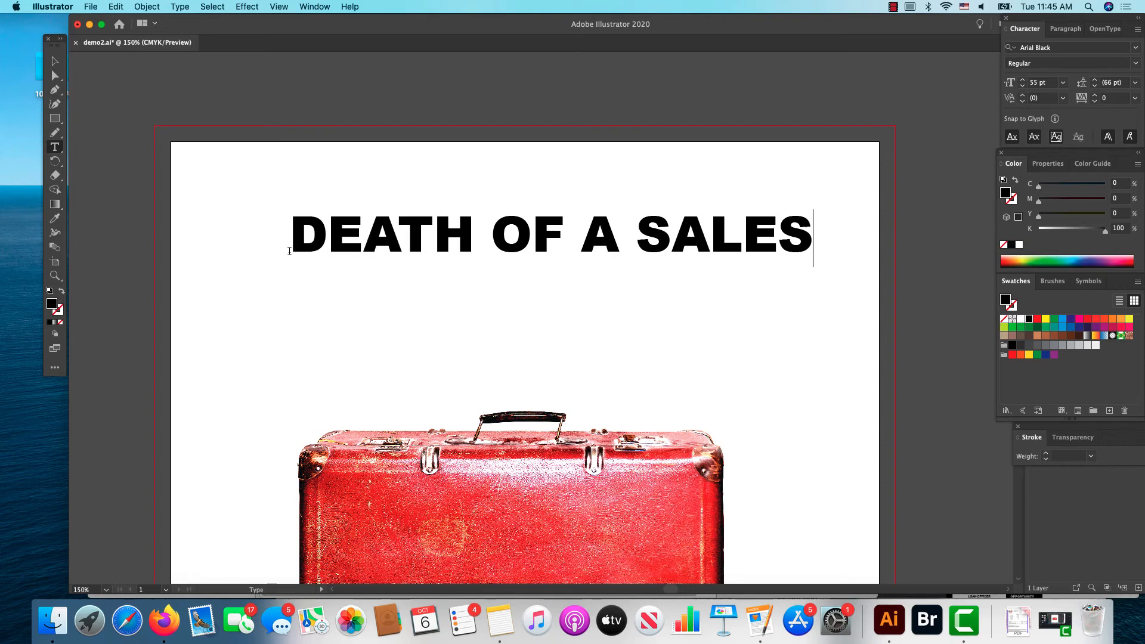
text(MAN)
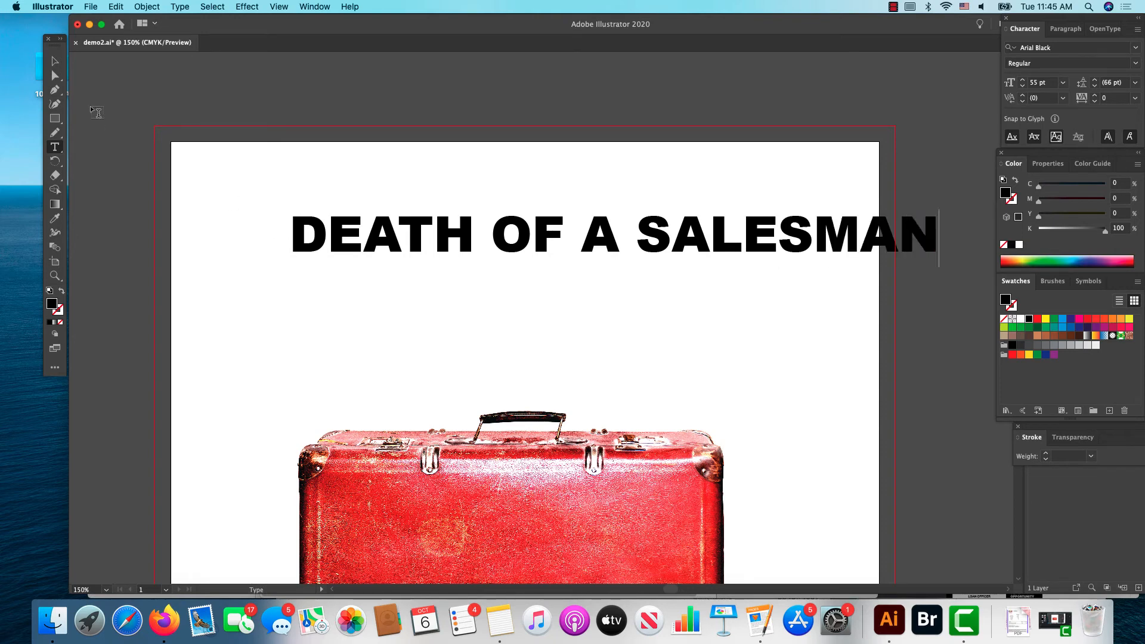
Step: Stretch the title to about twice its height and position it just above the suitcase handle
click(54, 61)
drag(306, 247, 233, 361)
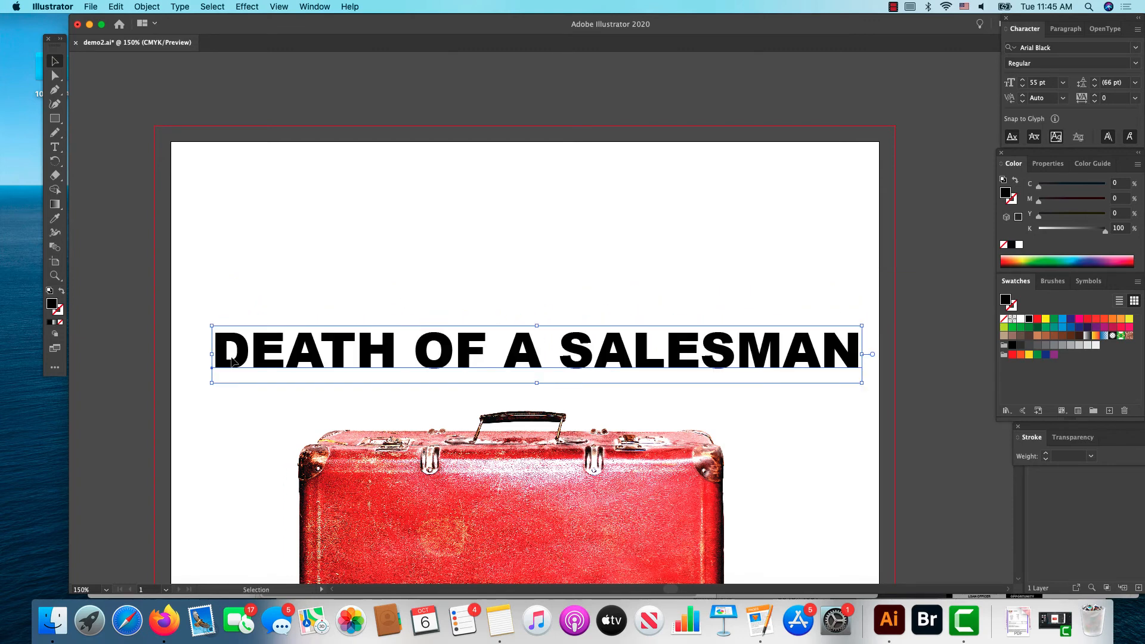
drag(537, 326, 535, 259)
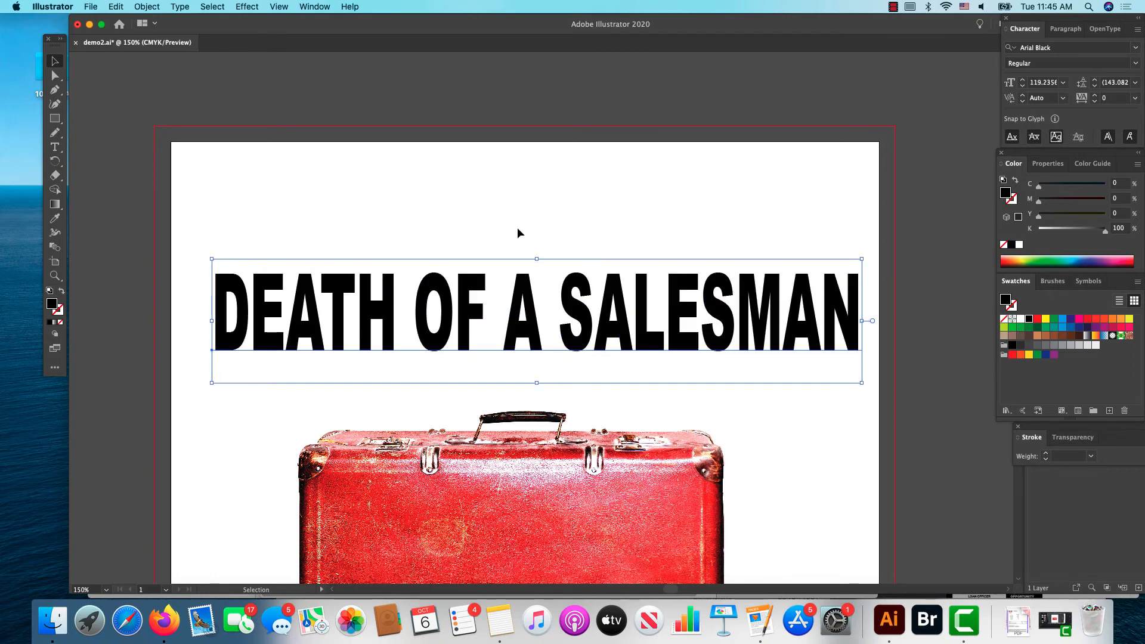
drag(524, 335, 517, 375)
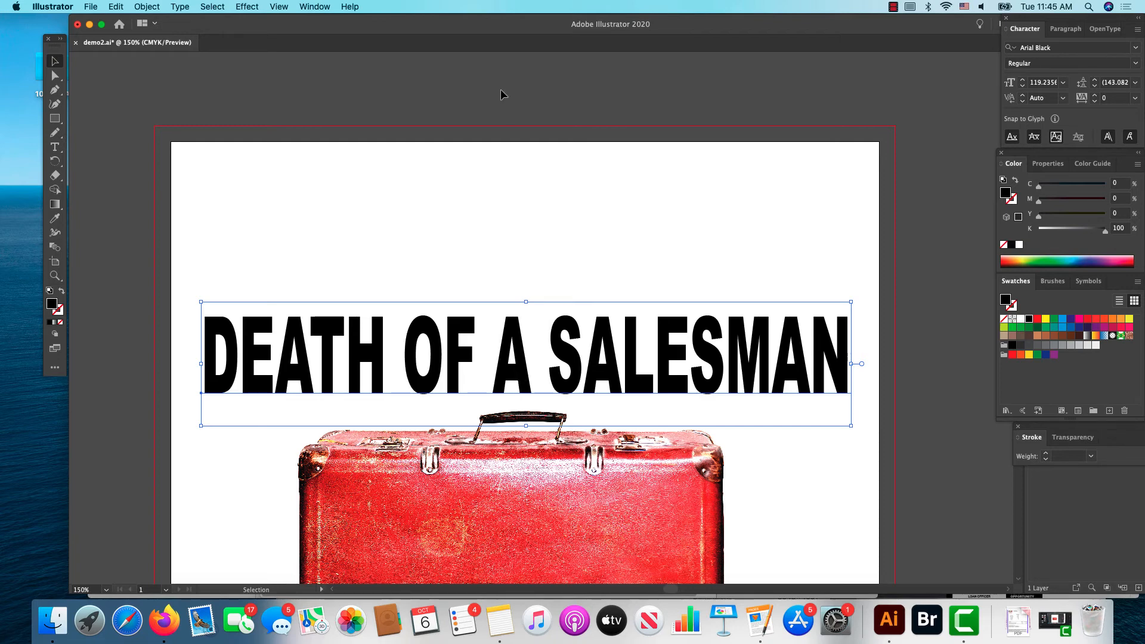
Step: Convert the title's live text to outlines
click(179, 7)
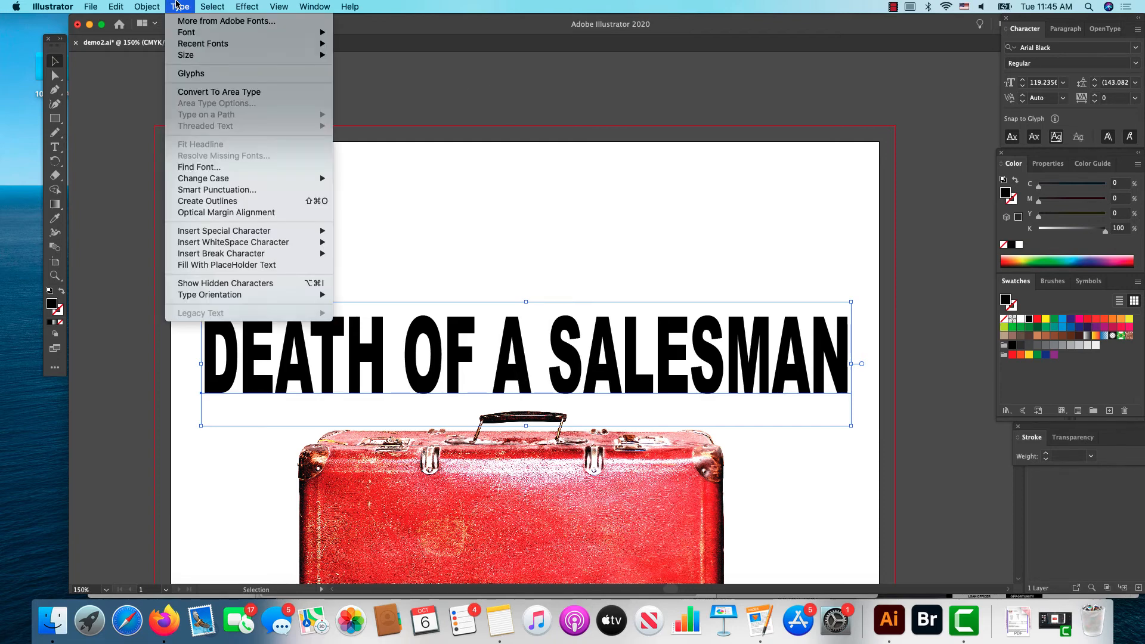
click(238, 201)
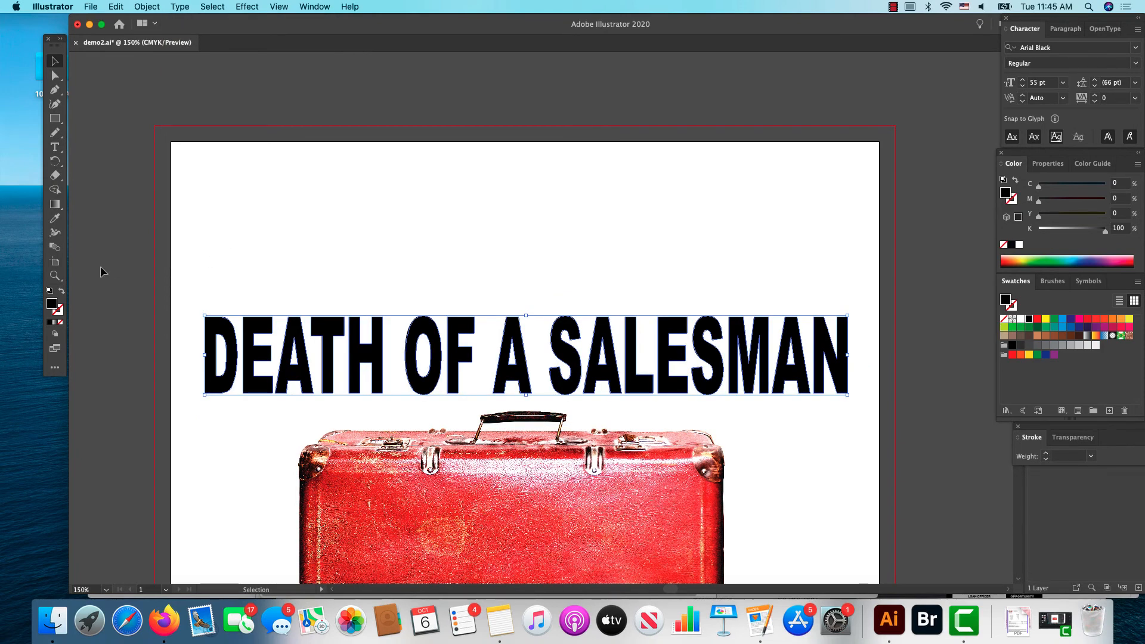
Step: Pull the bottom anchor point of the D's curve downward with Direct Selection, and undo the distortion
click(54, 275)
click(236, 389)
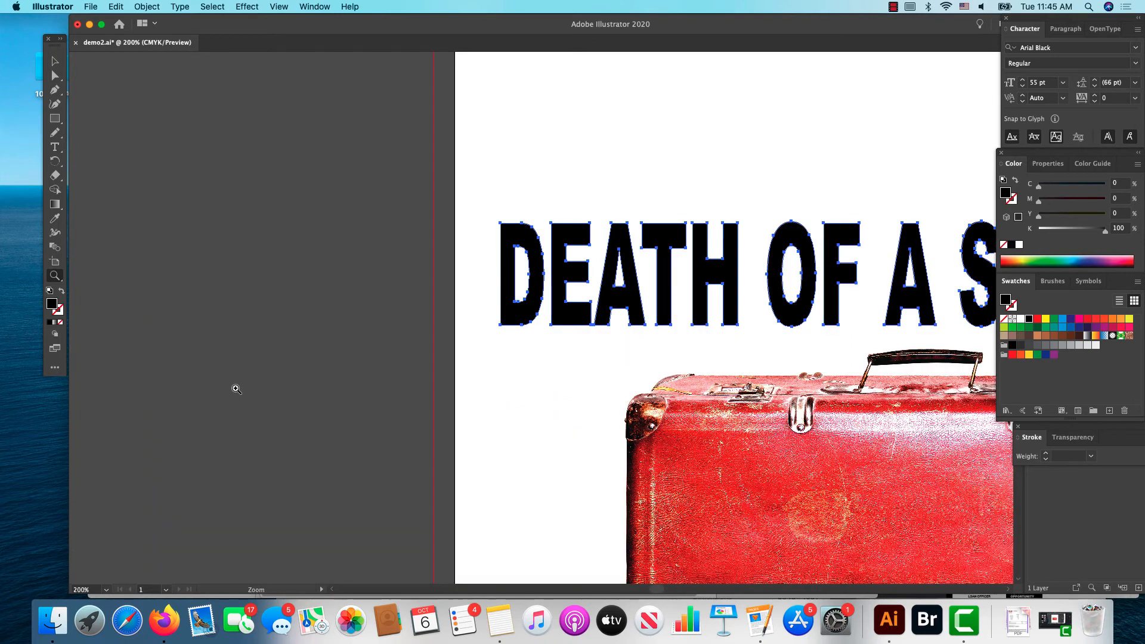
click(589, 281)
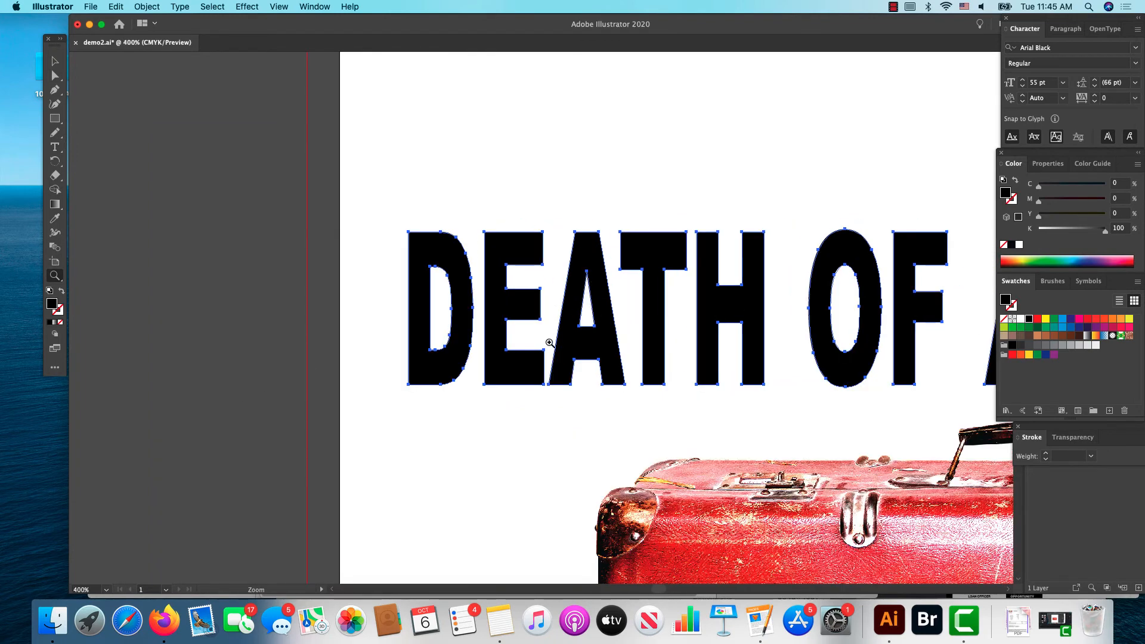
click(549, 343)
click(467, 298)
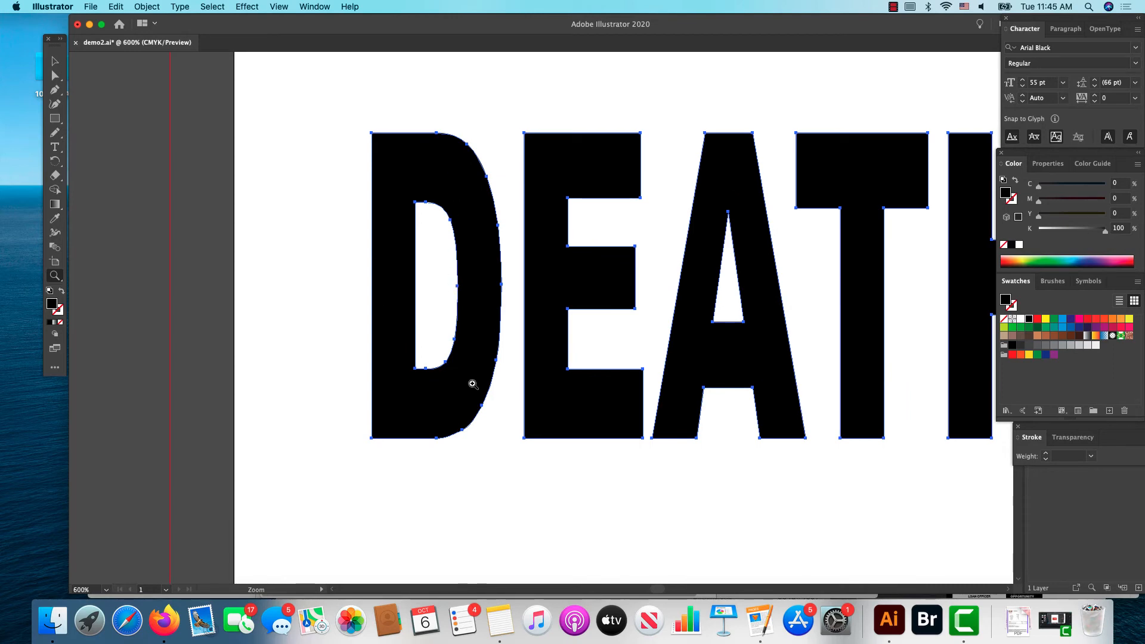
click(55, 75)
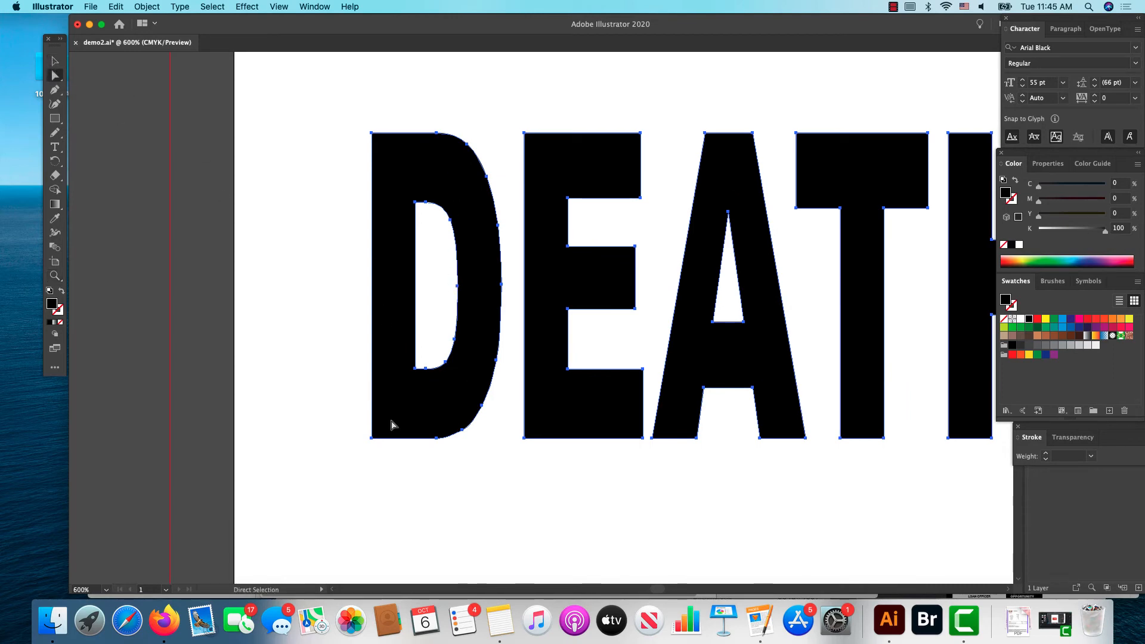
click(481, 461)
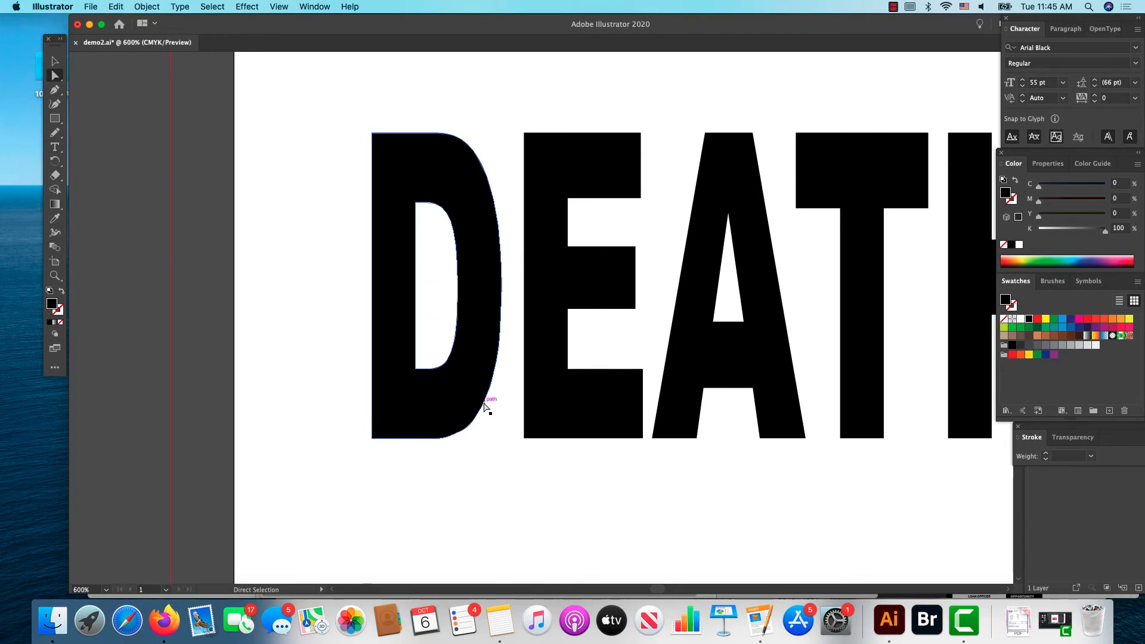
click(481, 408)
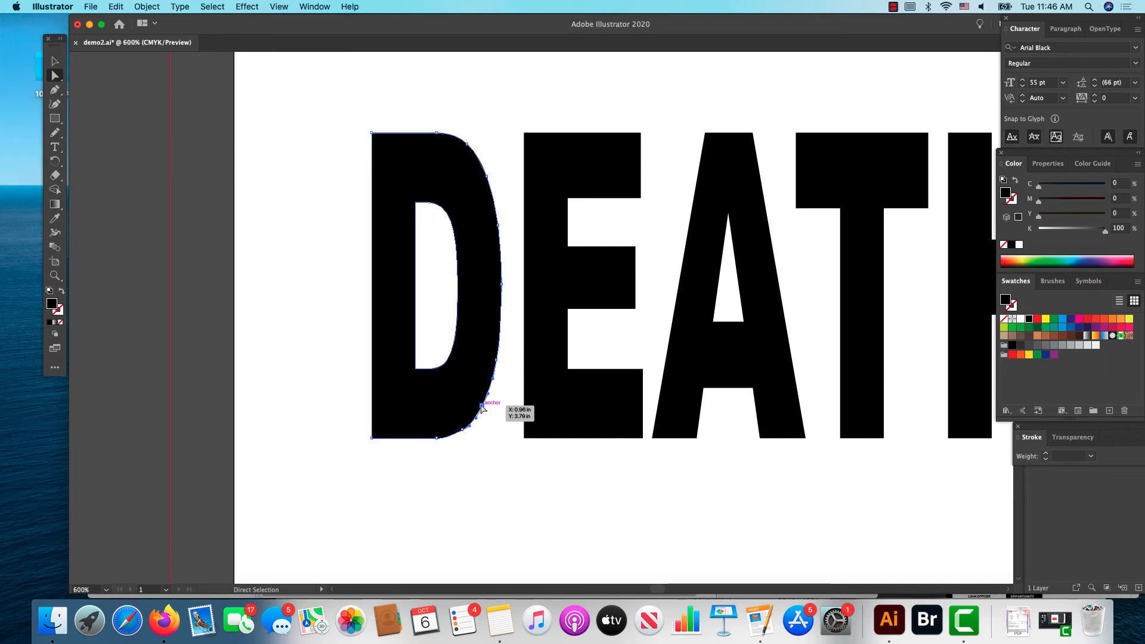
click(437, 440)
drag(437, 441, 442, 471)
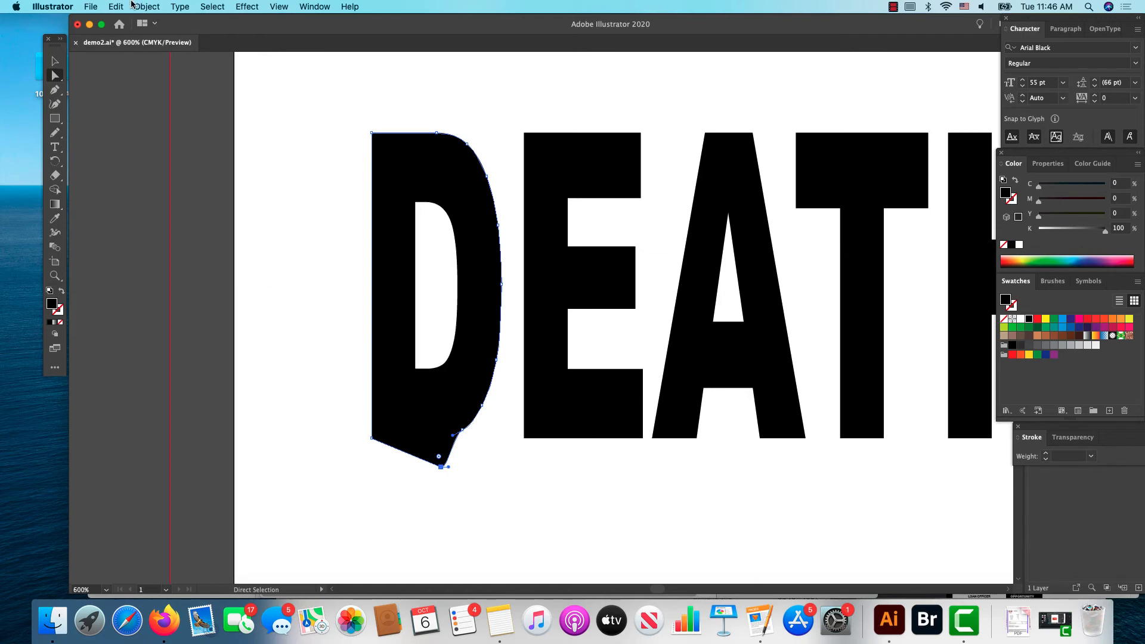
click(122, 7)
click(114, 24)
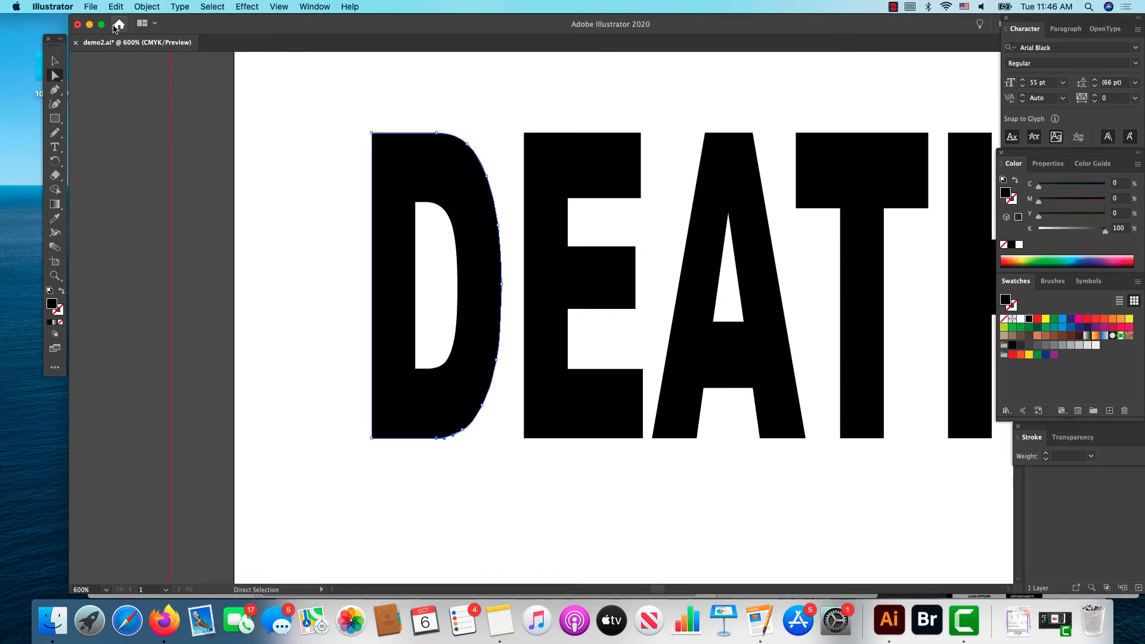
click(213, 8)
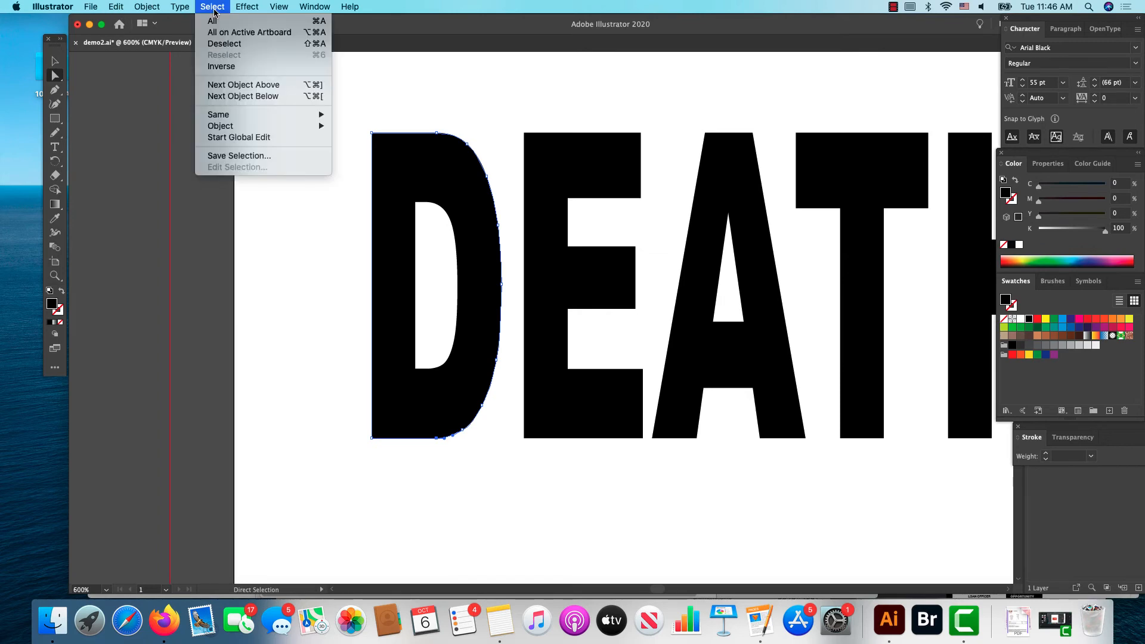
mouse_move(249, 8)
click(515, 29)
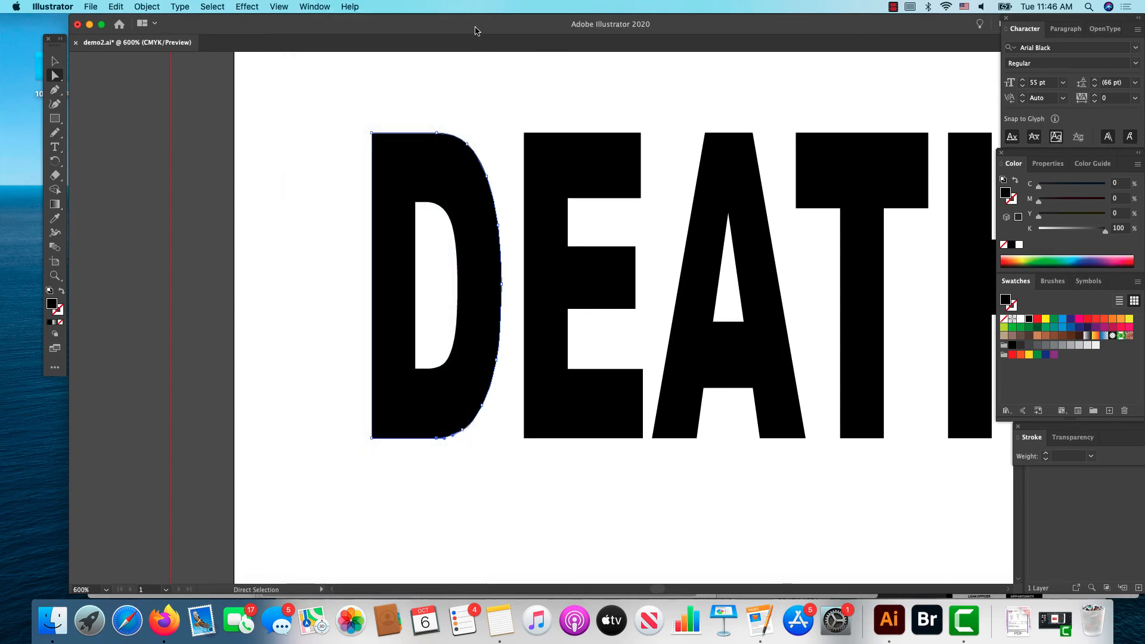
Step: Select the whole outlined title as one group and look up the Ungroup command for it
drag(456, 29, 349, 29)
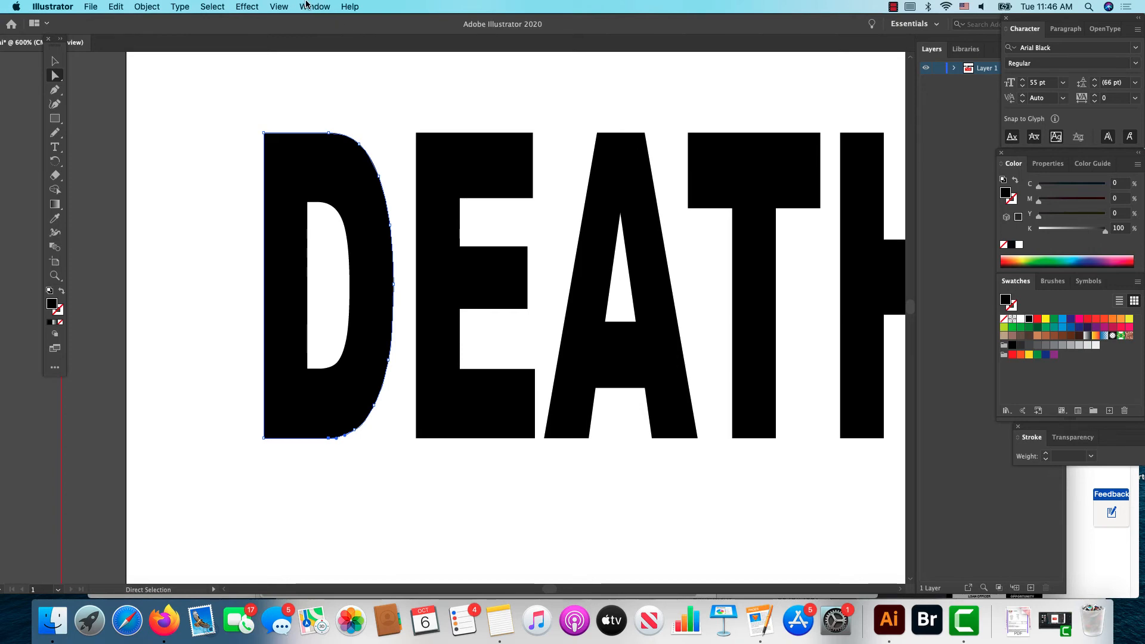
click(279, 7)
mouse_move(292, 112)
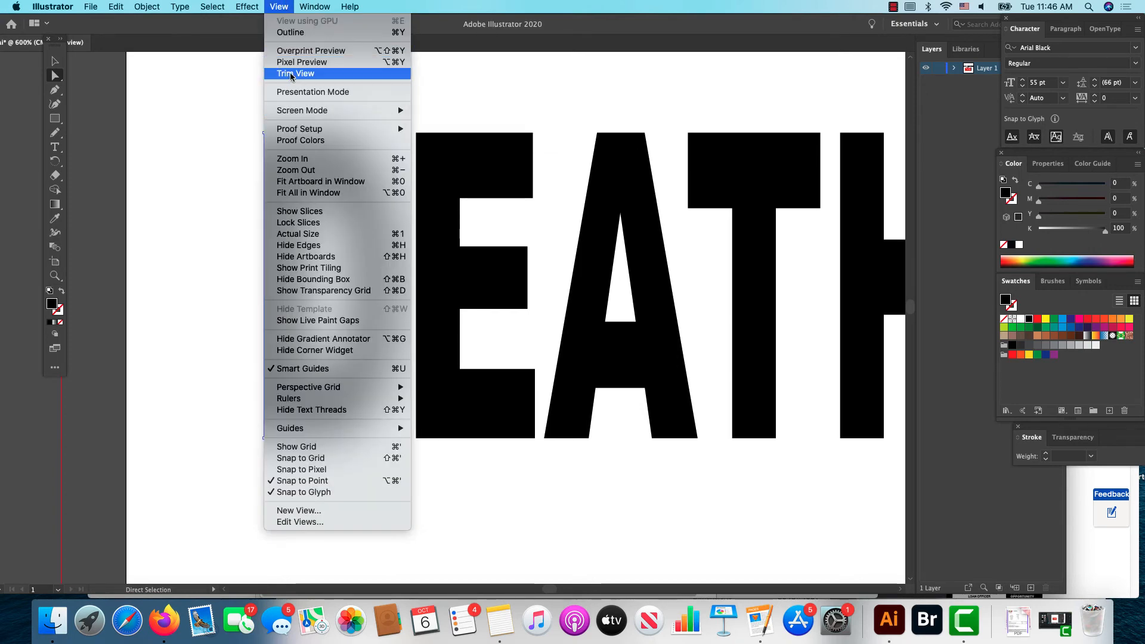
click(312, 170)
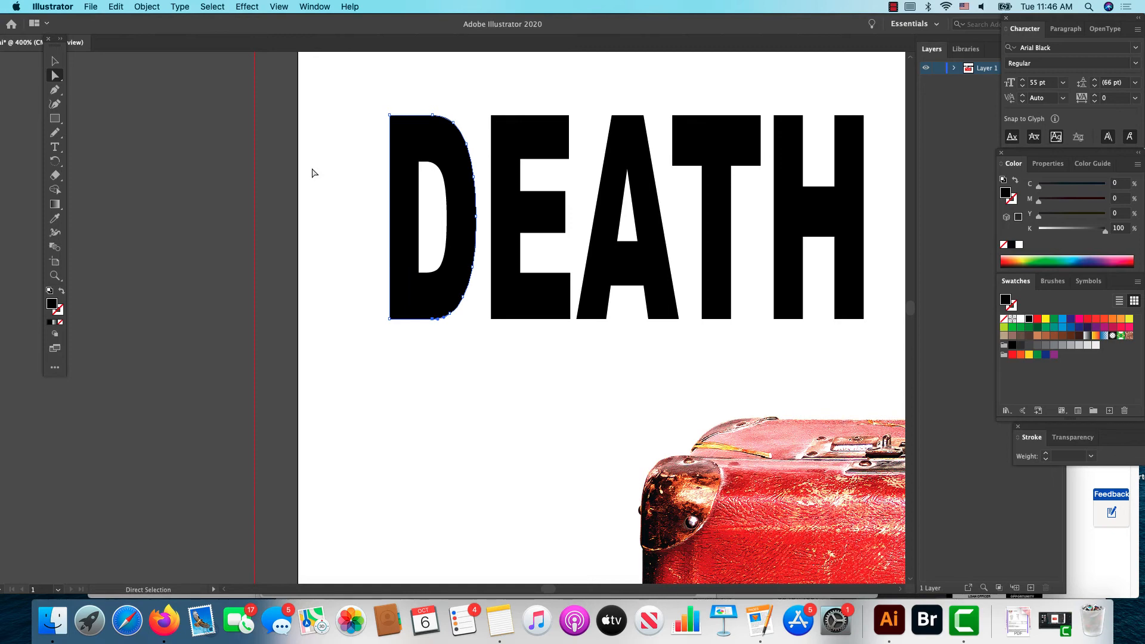
click(54, 61)
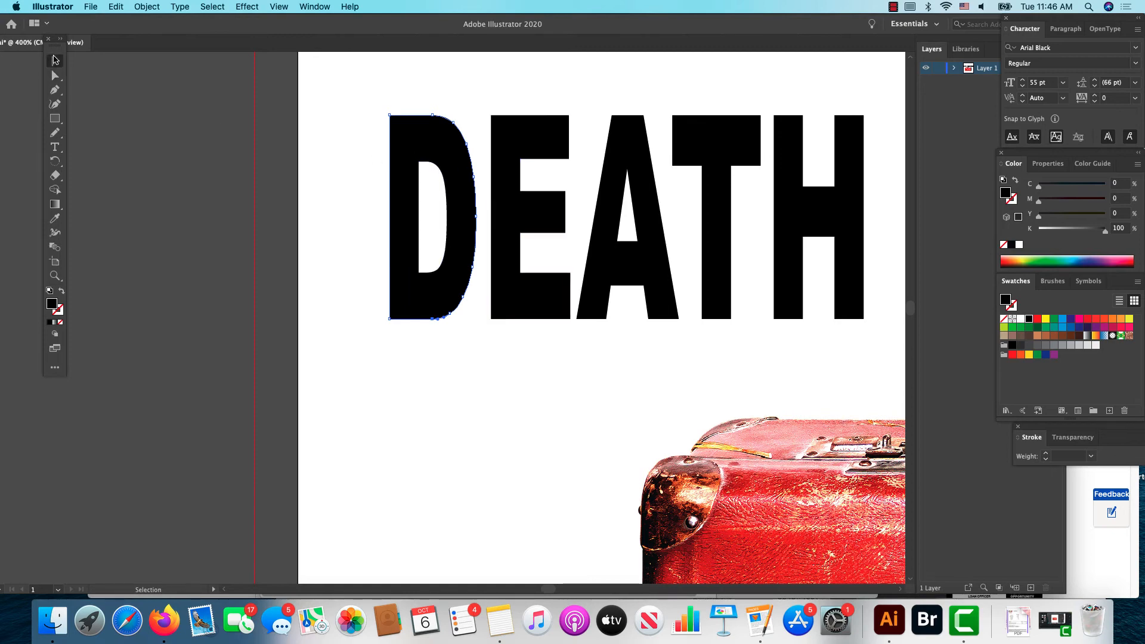
click(416, 209)
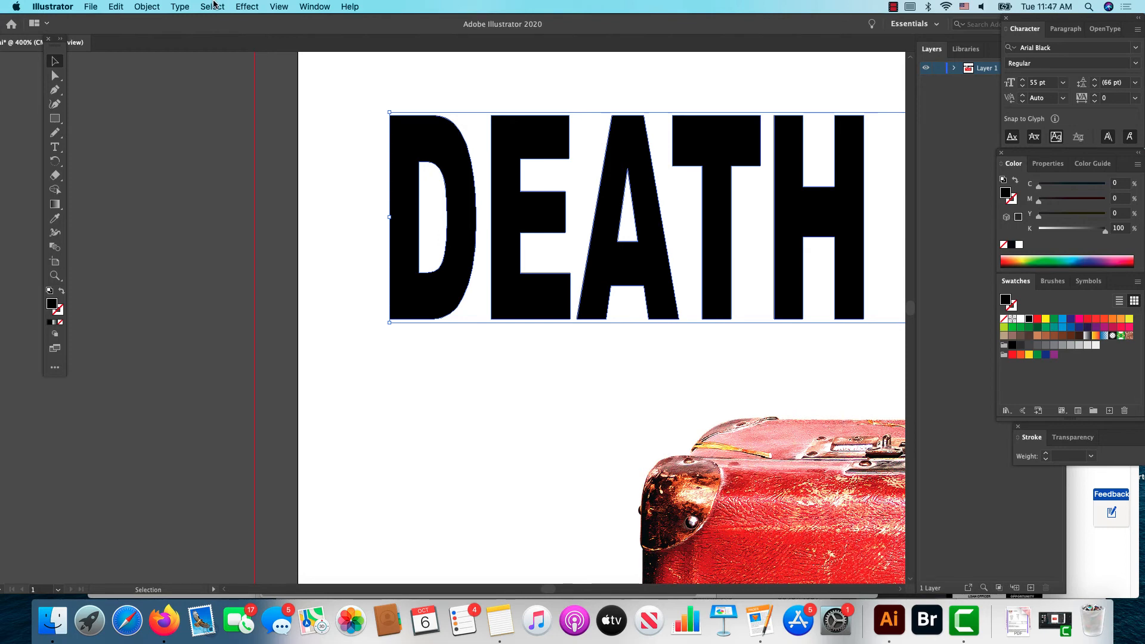
click(154, 6)
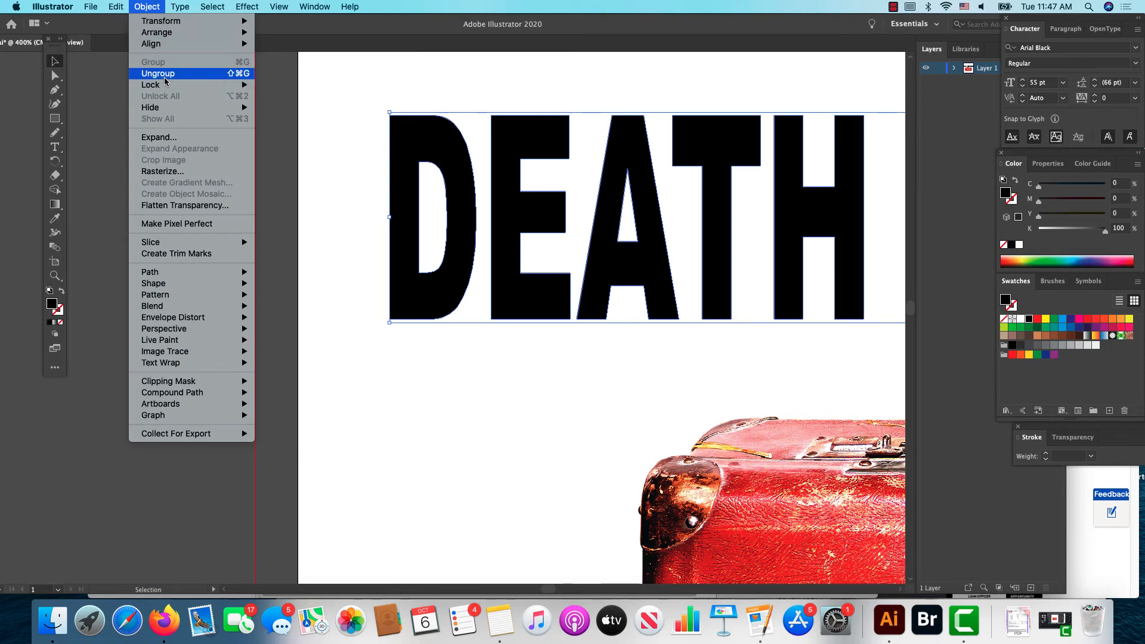
mouse_move(167, 89)
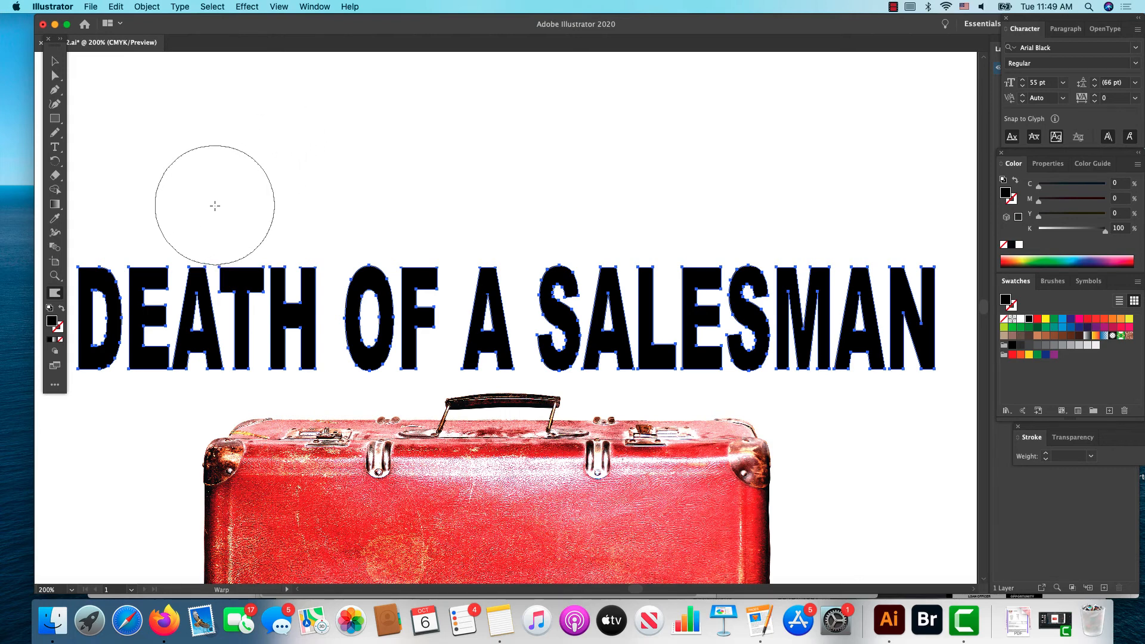
Step: Push the A and T of DEATH downward with the Warp tool, and undo the warp
drag(214, 207, 206, 385)
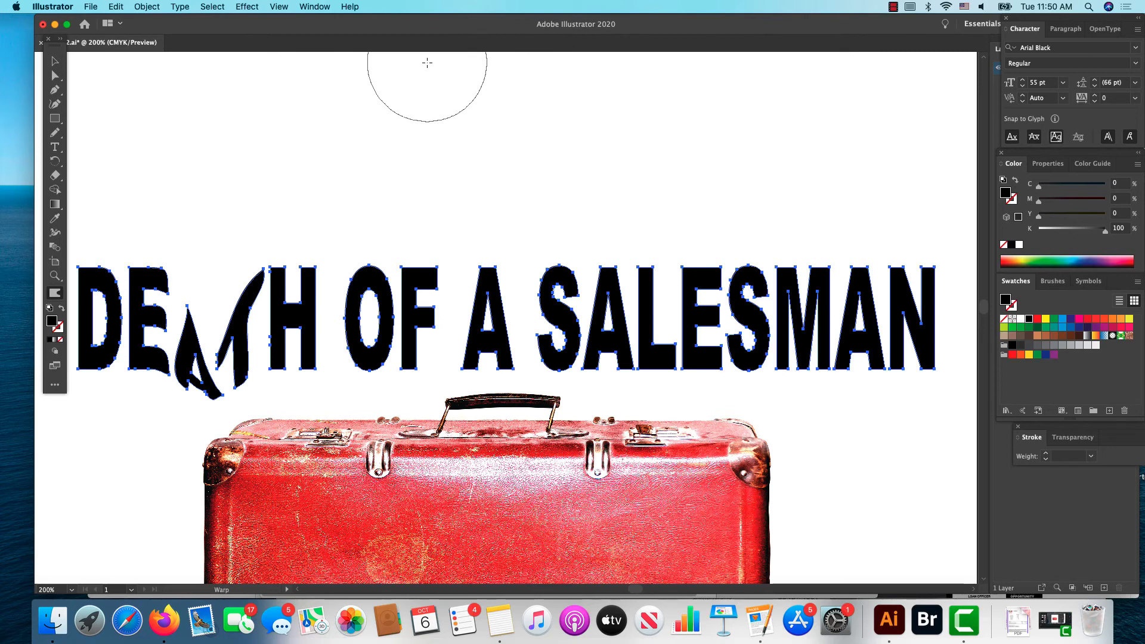
click(117, 6)
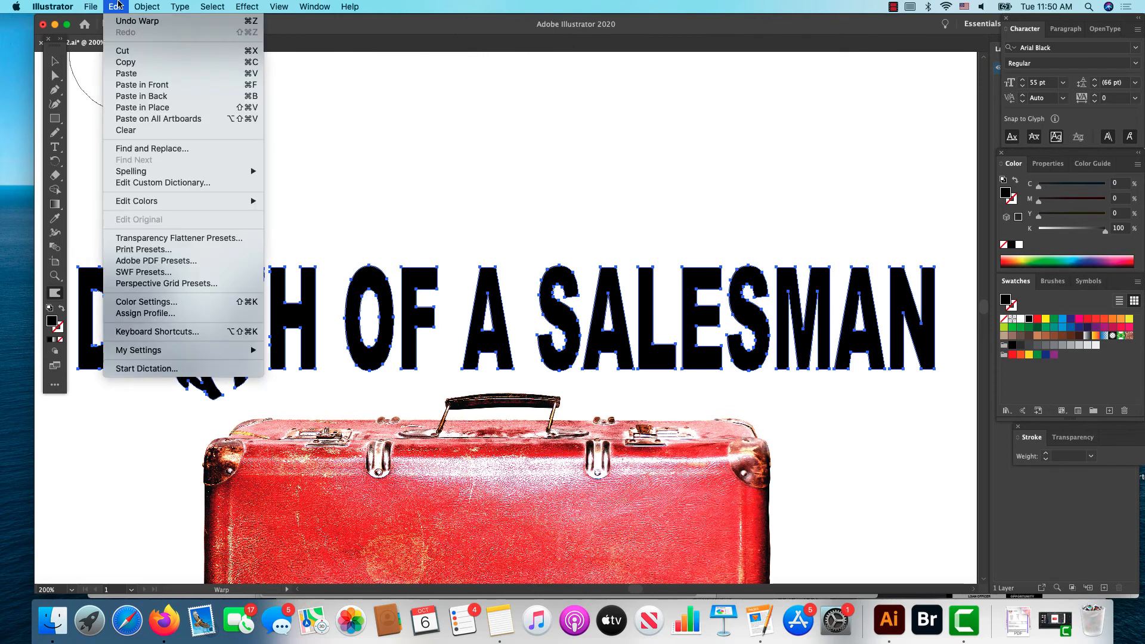
click(123, 21)
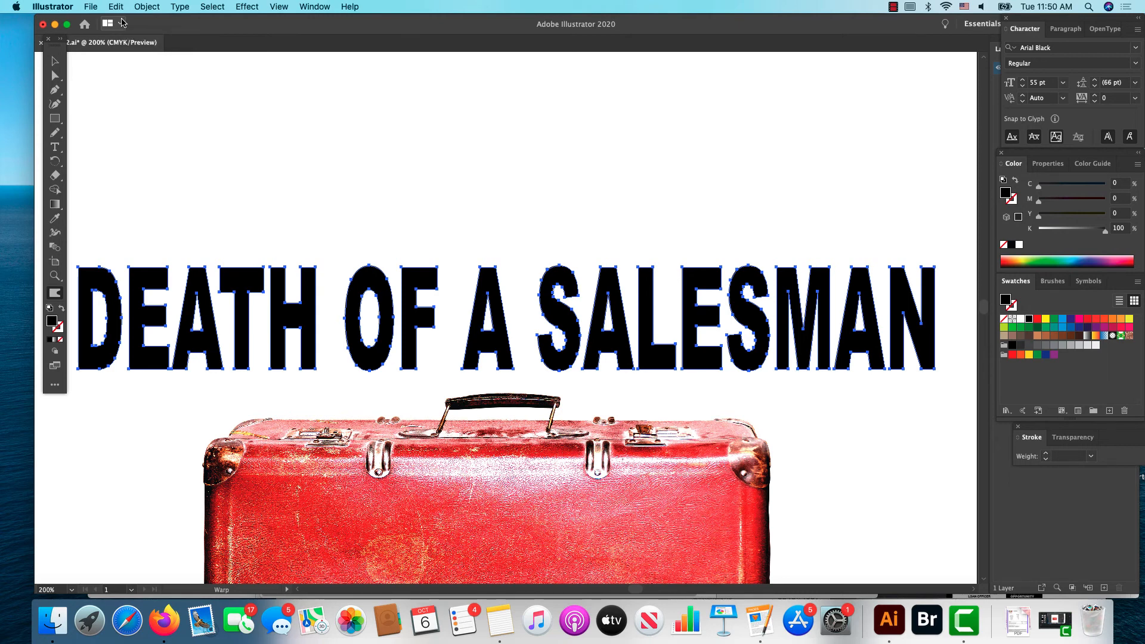
Step: Apply an Arc warp envelope with a 50% horizontal bend to the outlined title, and undo it
click(147, 7)
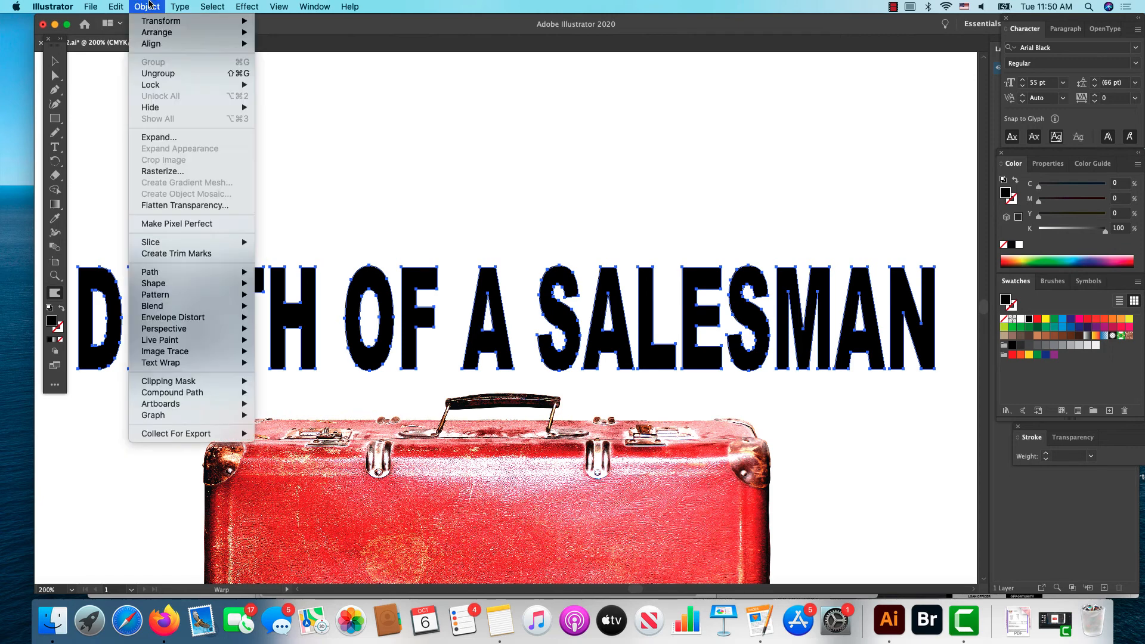
mouse_move(173, 321)
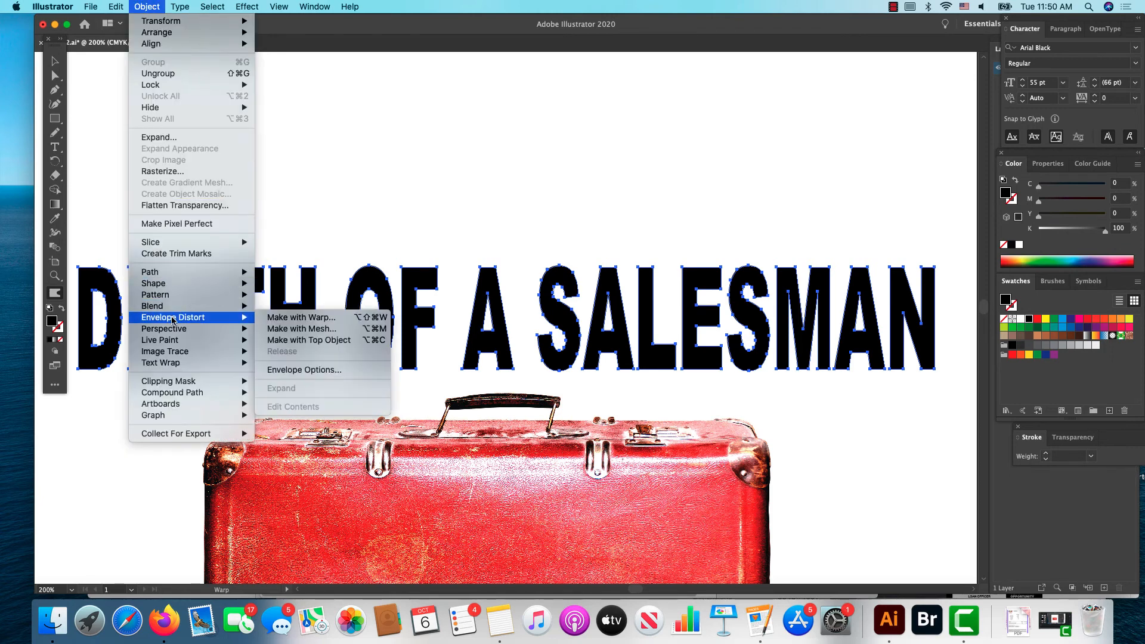
click(271, 318)
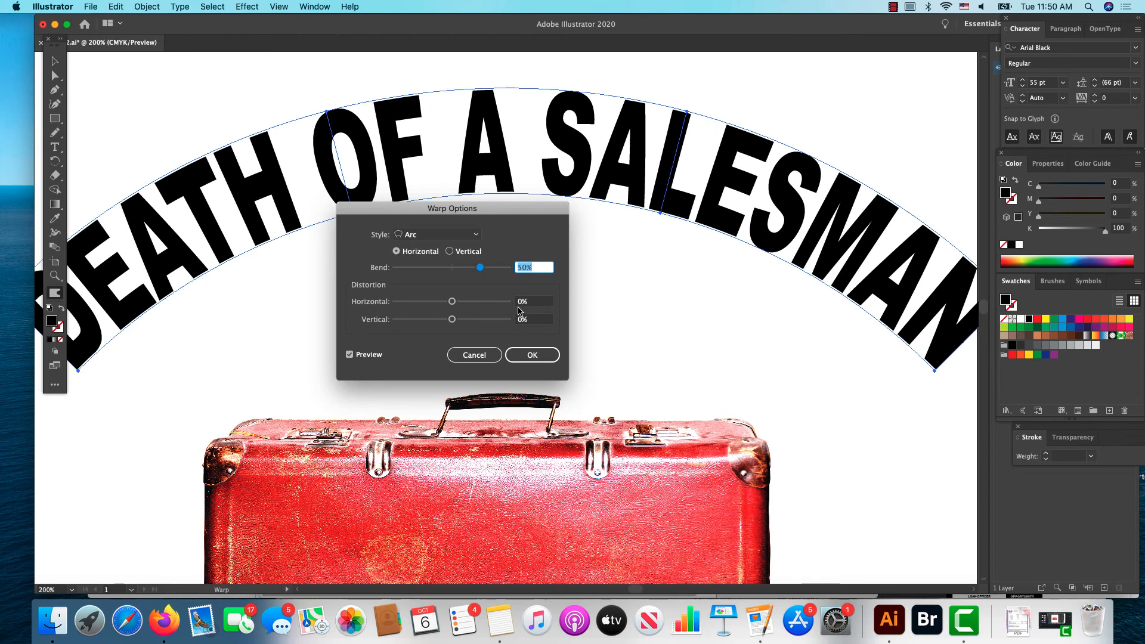
click(528, 356)
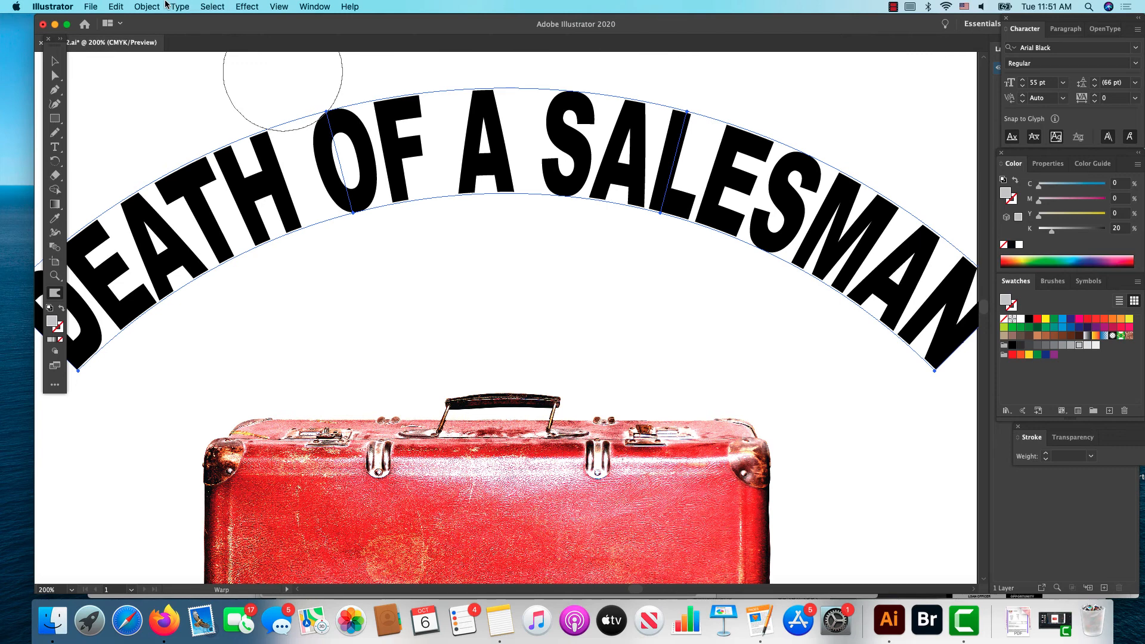
click(117, 6)
click(155, 20)
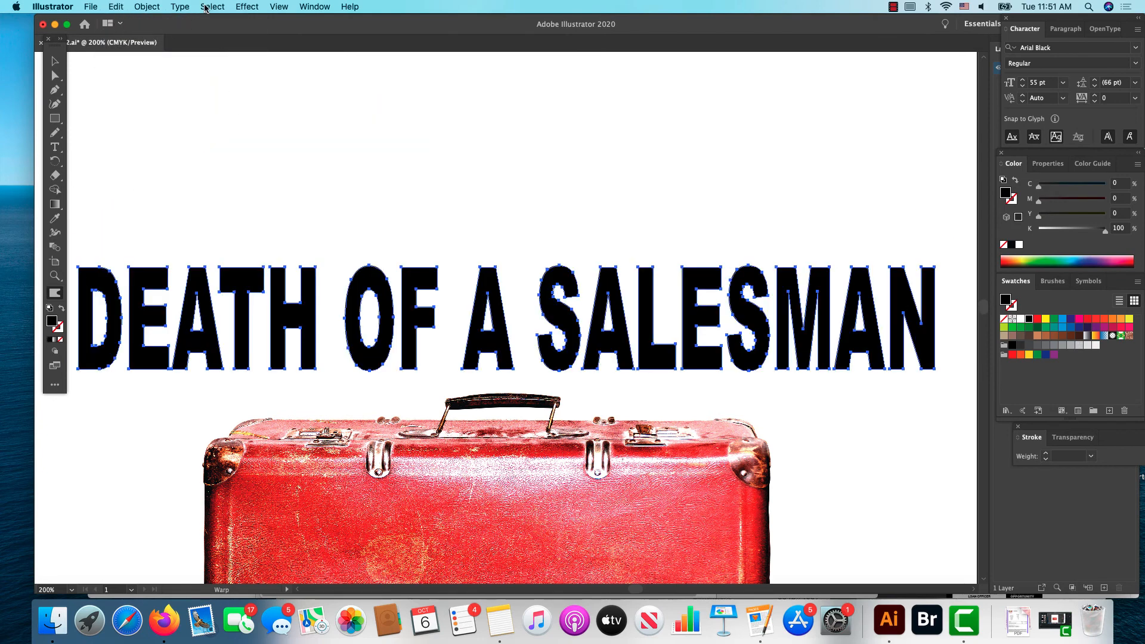
Step: Make an envelope mesh with 3 rows and 12 columns on the outlined title
click(147, 6)
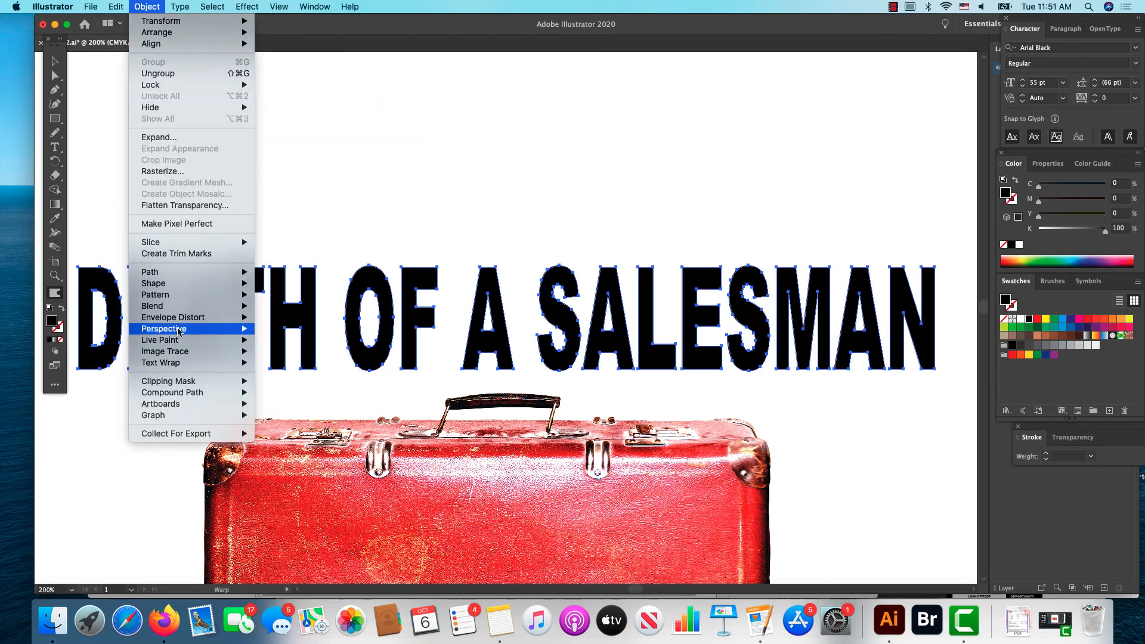
mouse_move(245, 320)
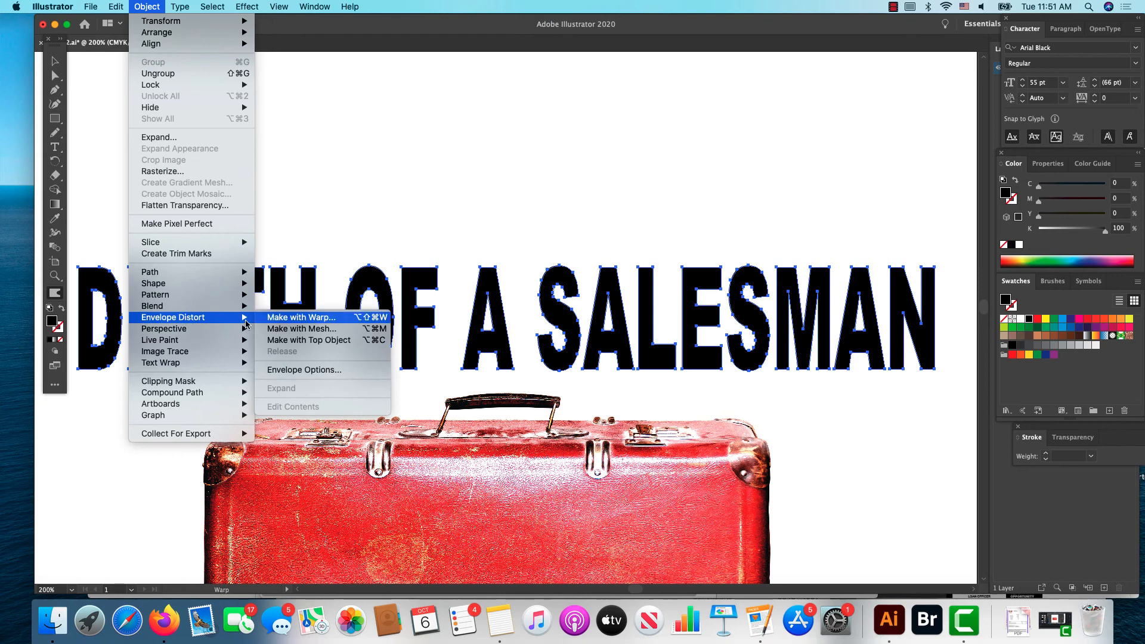
click(298, 329)
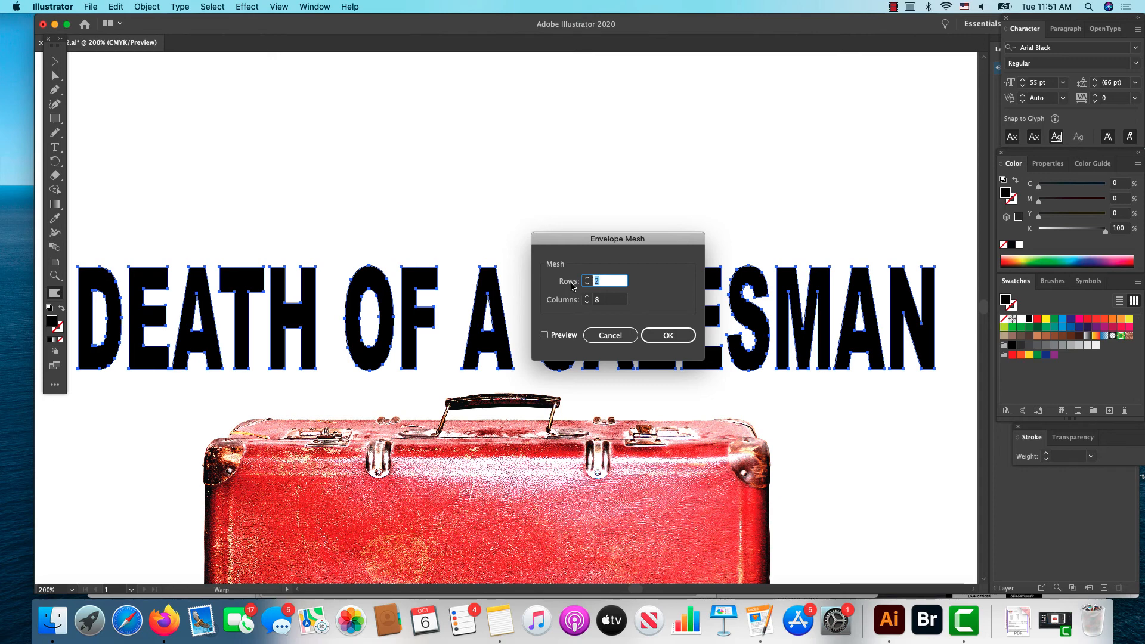
text(3)
key(Tab)
text(12)
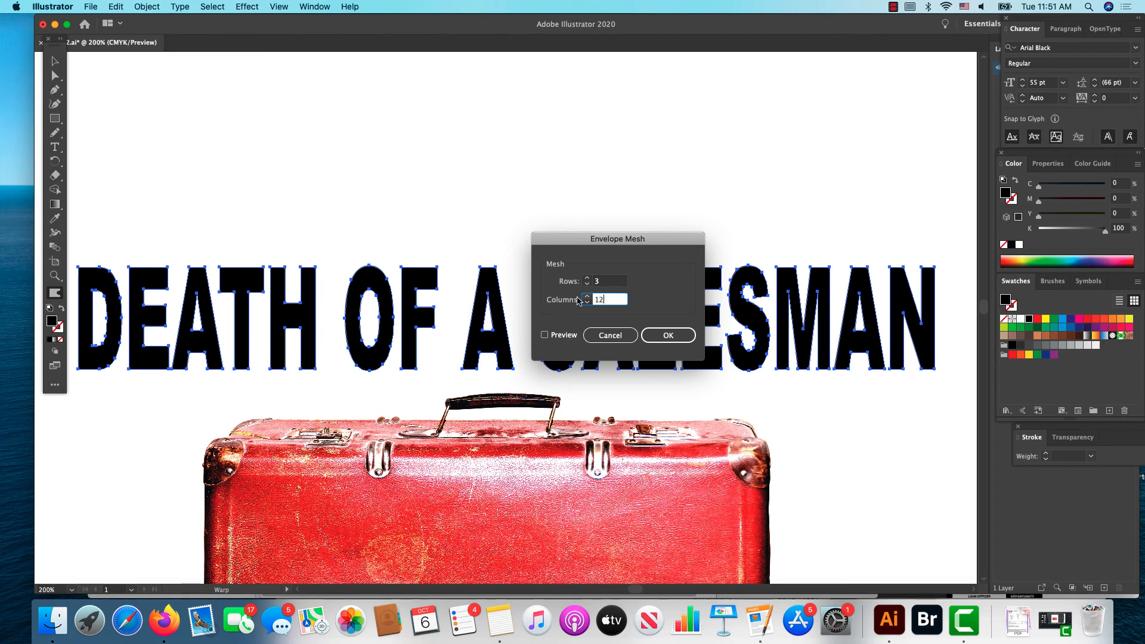
click(669, 335)
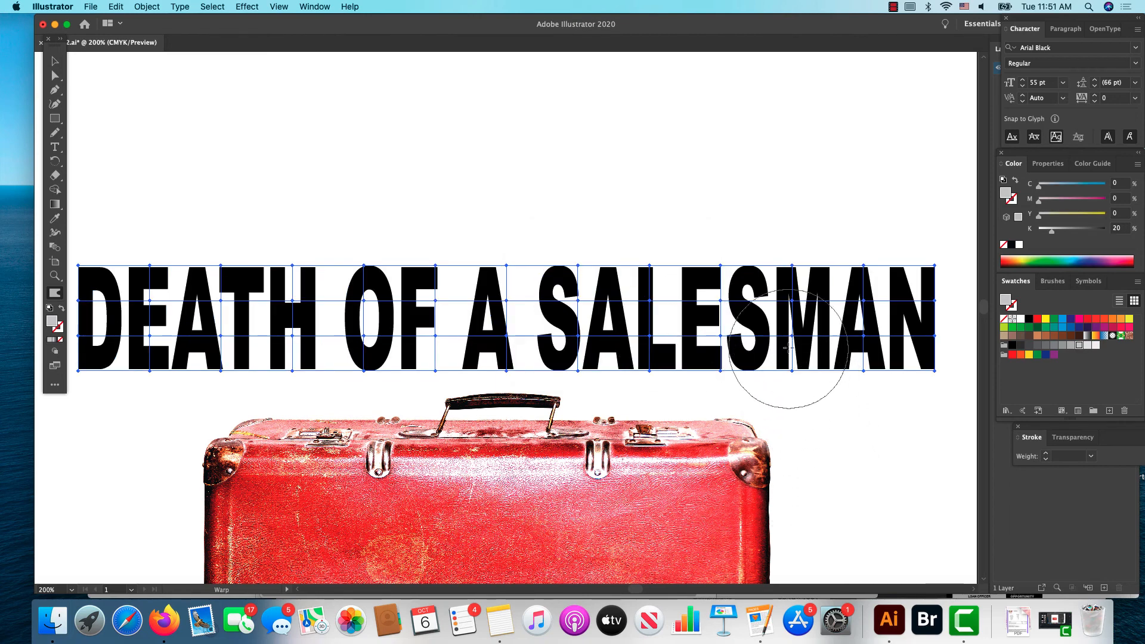
Step: Distort the meshed letters of SALESMAN with the Warp tool, pulling the M, L, E and S downward and sideways
drag(788, 349, 786, 387)
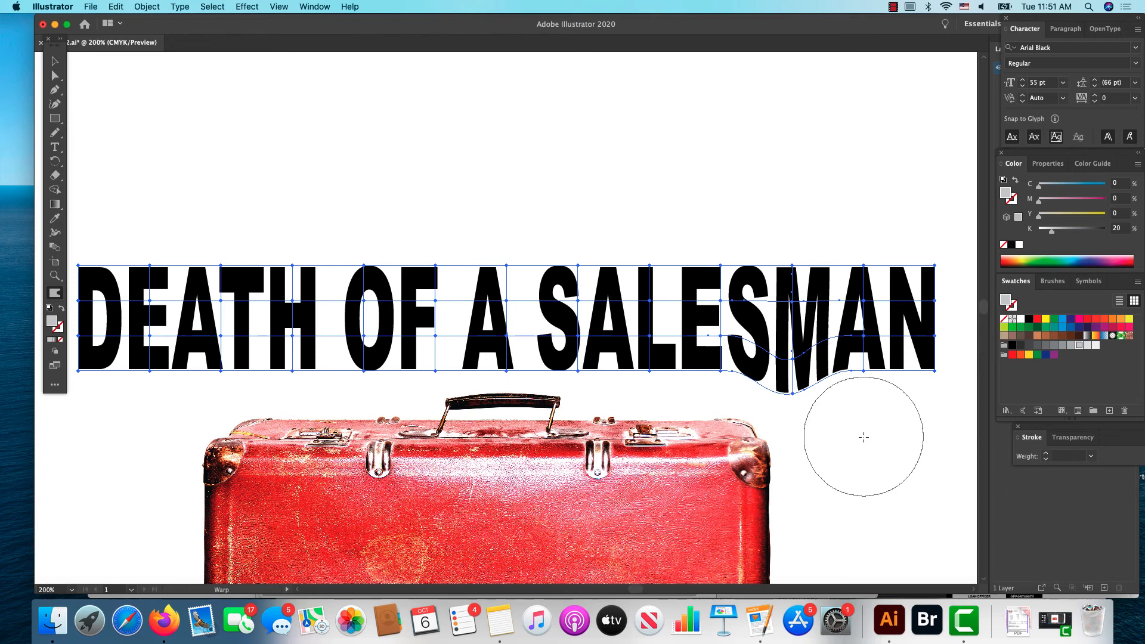
scroll(863, 437, right, 4)
scroll(863, 437, down, 2)
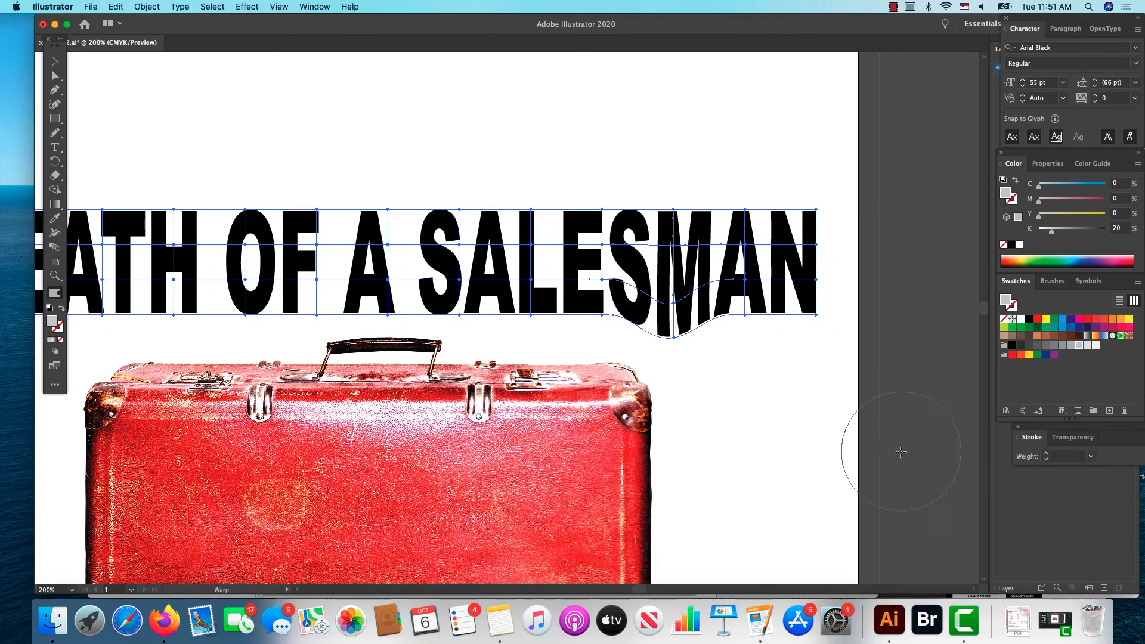
mouse_move(626, 285)
mouse_down()
mouse_move(594, 312)
mouse_move(598, 322)
mouse_move(529, 320)
mouse_move(519, 341)
mouse_up()
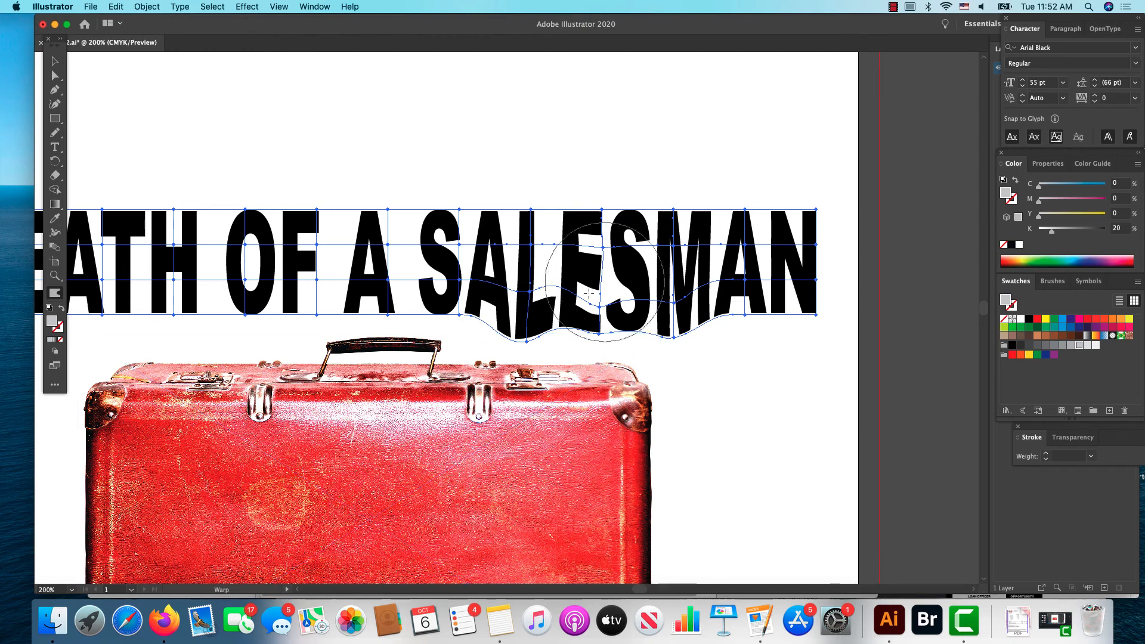
mouse_move(634, 261)
mouse_down()
mouse_move(712, 280)
mouse_move(584, 268)
mouse_up()
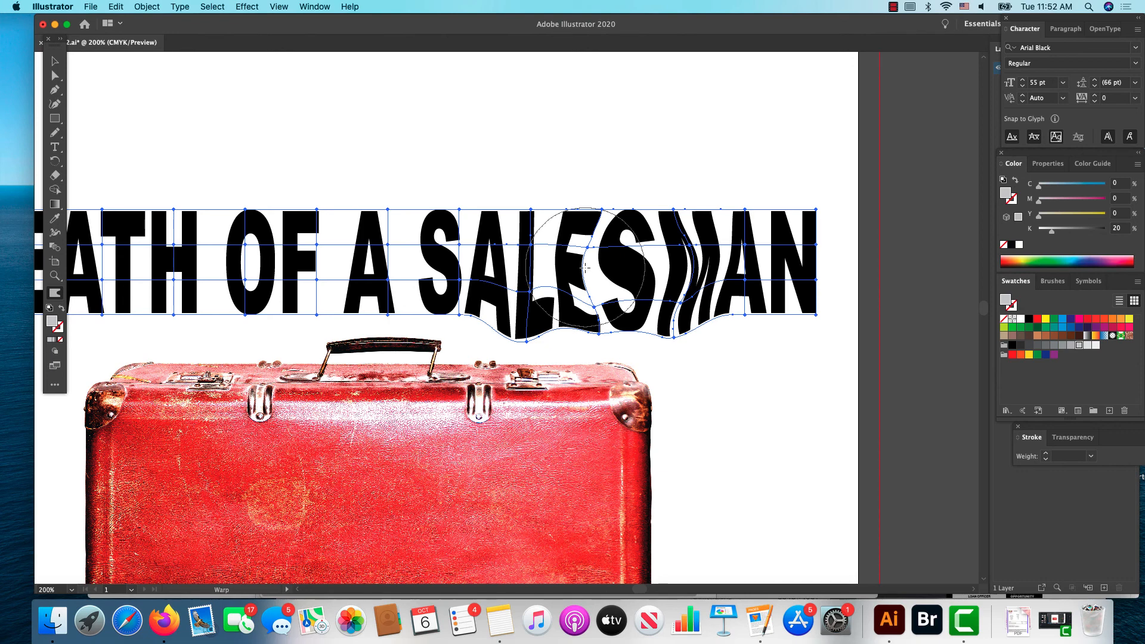
drag(585, 267, 604, 341)
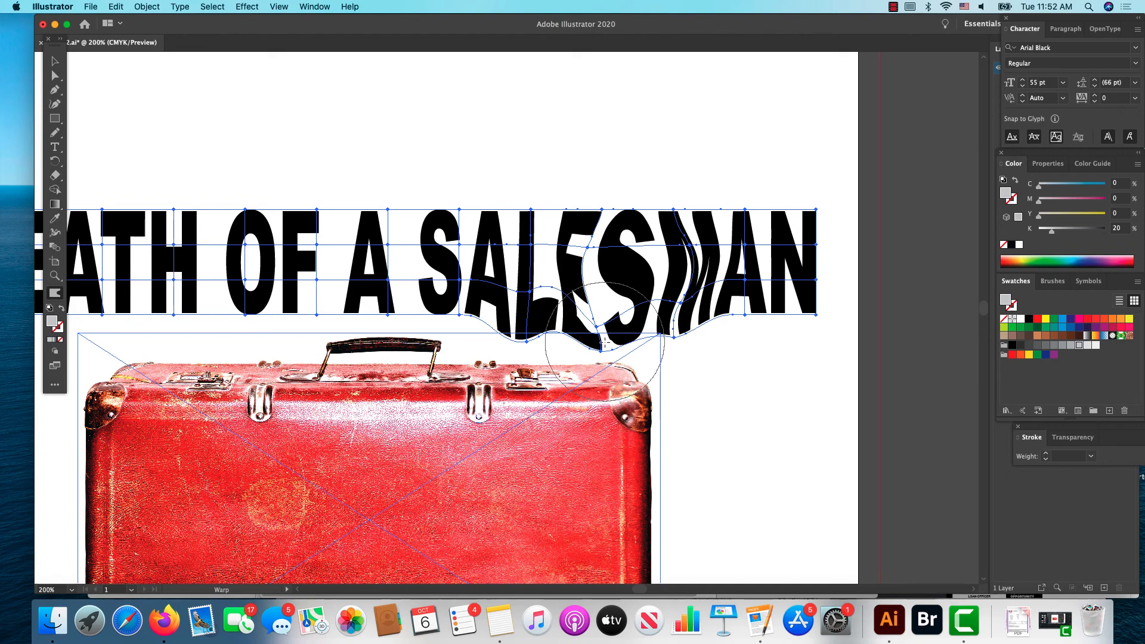
Step: Wrap the live title text in an envelope mesh of 3 rows and 12 columns
click(234, 6)
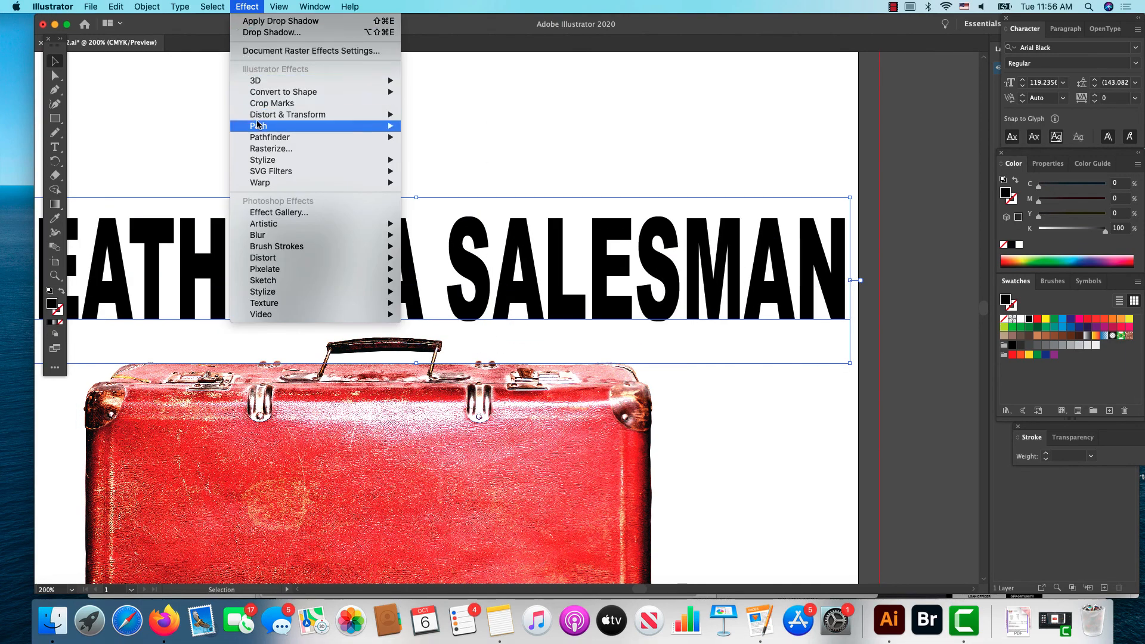
mouse_move(196, 5)
mouse_move(276, 7)
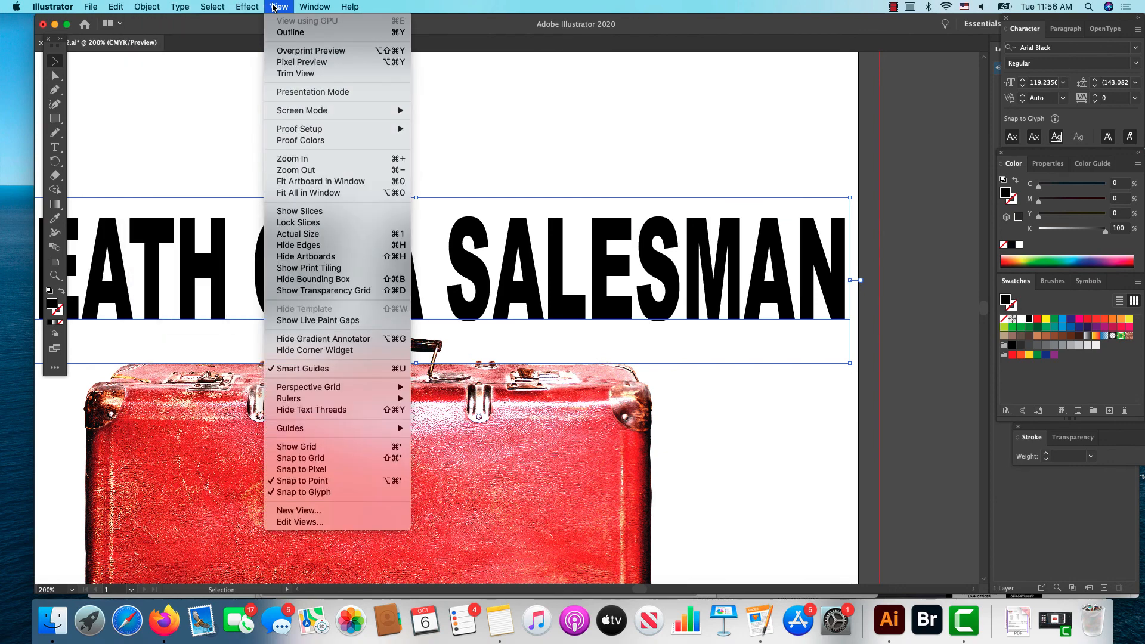
click(281, 171)
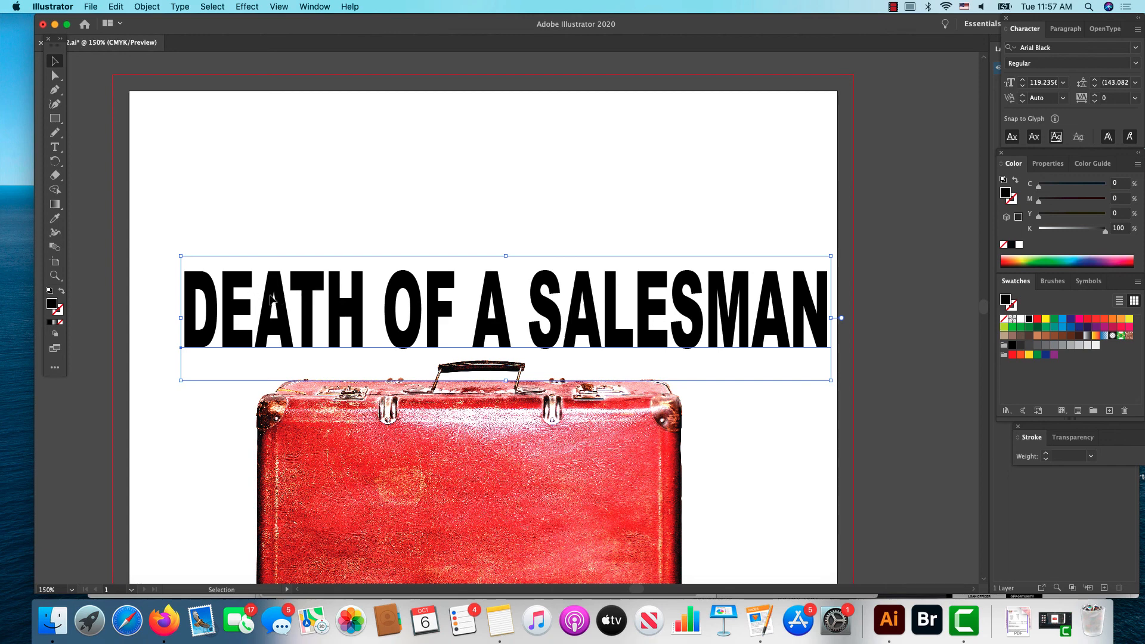
click(146, 6)
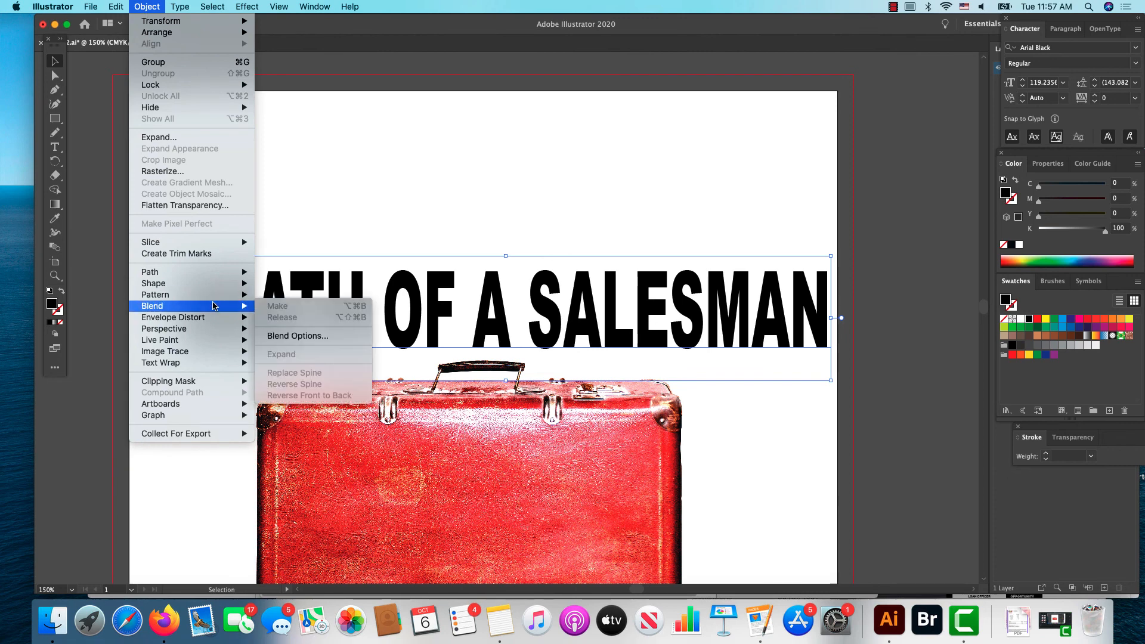
mouse_move(216, 322)
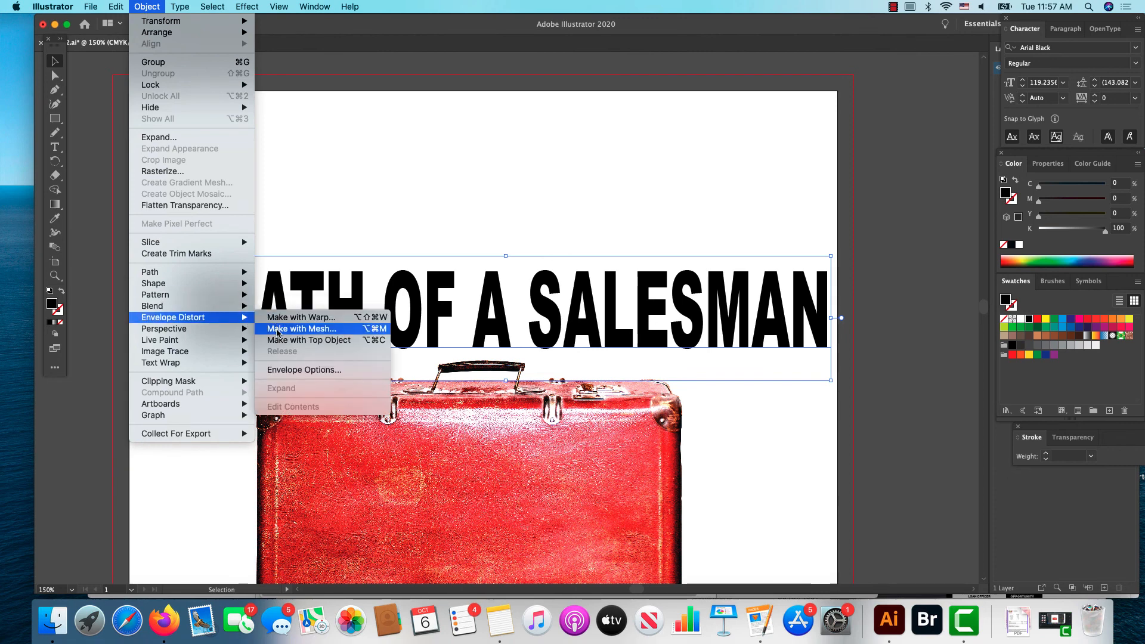
click(298, 328)
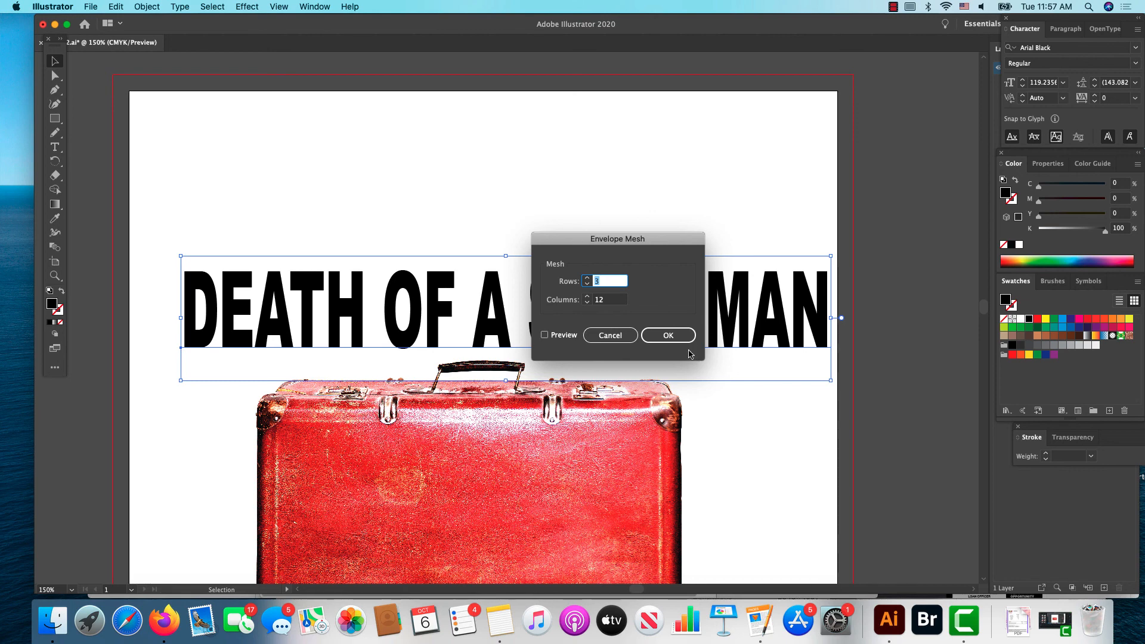
click(662, 336)
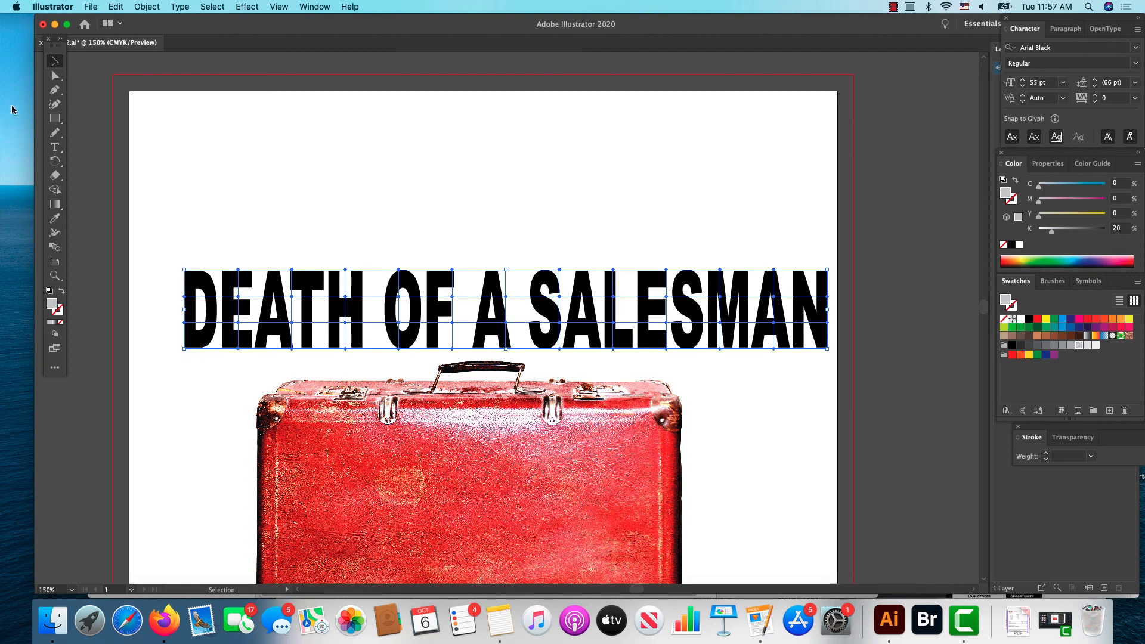
Step: Select the lower mesh points beneath the E and A of DEATH with Direct Selection, pull them slightly downward, and deselect
click(55, 74)
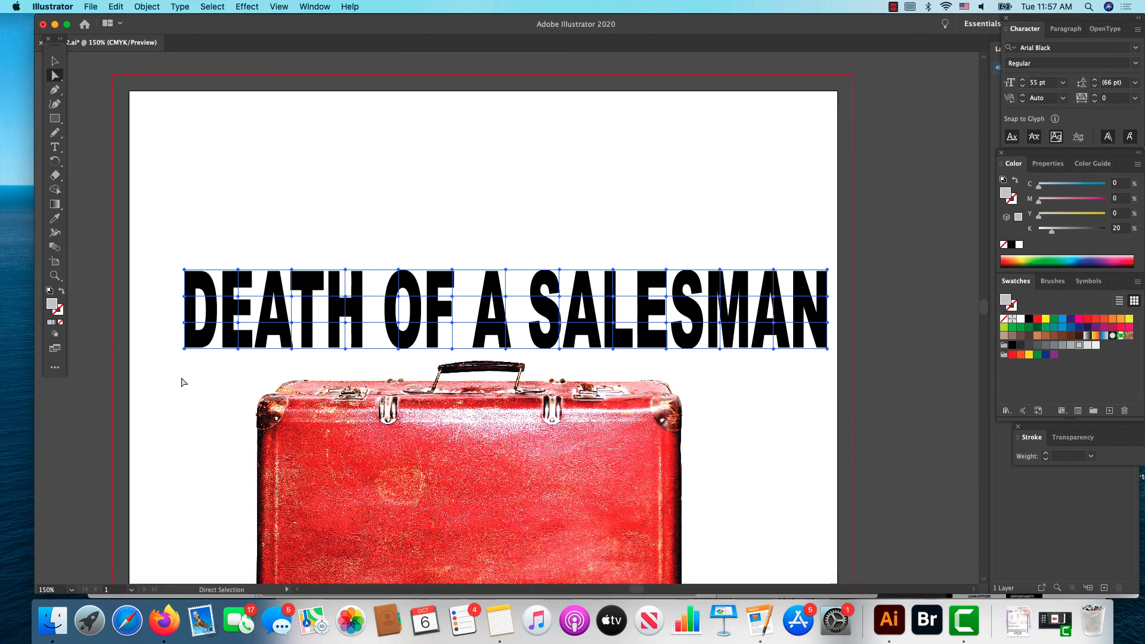
drag(206, 375, 305, 324)
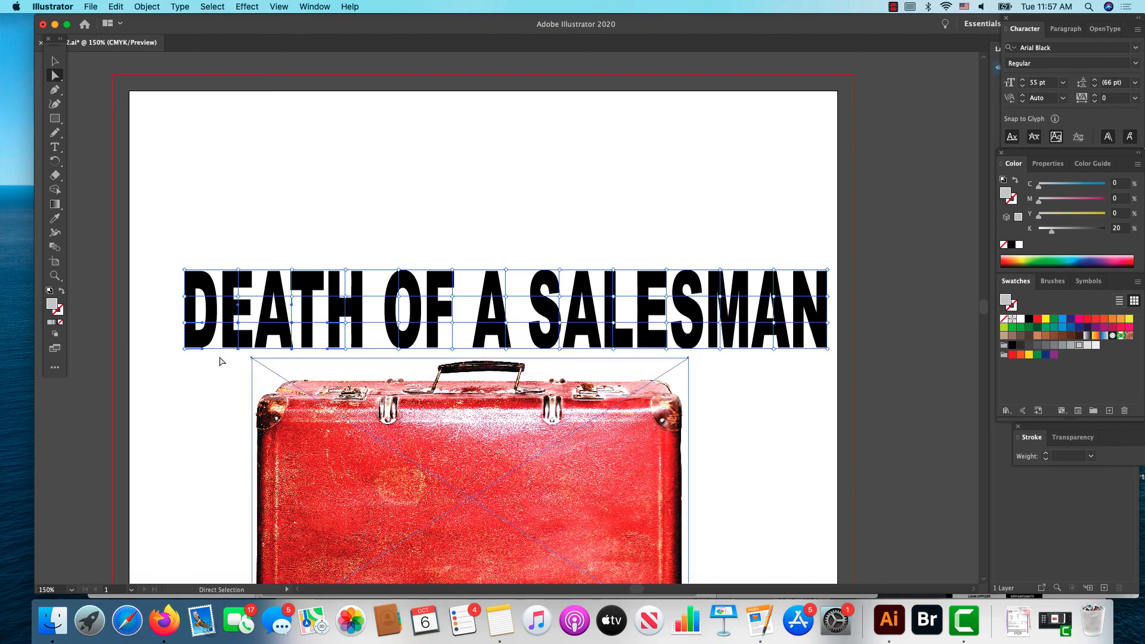
drag(237, 353, 238, 363)
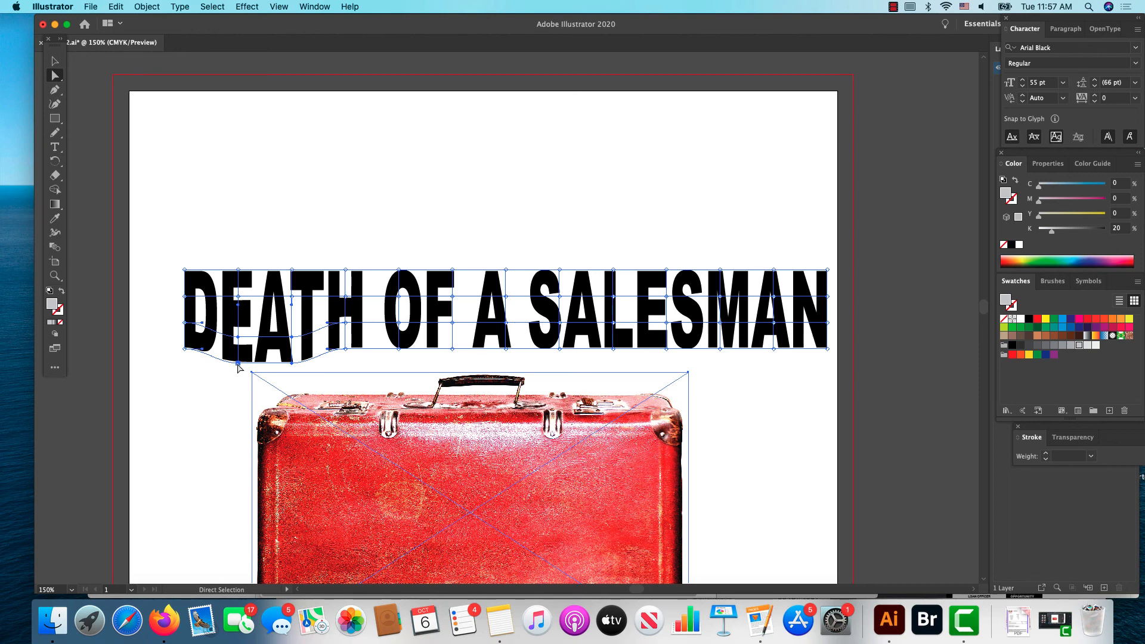
click(183, 359)
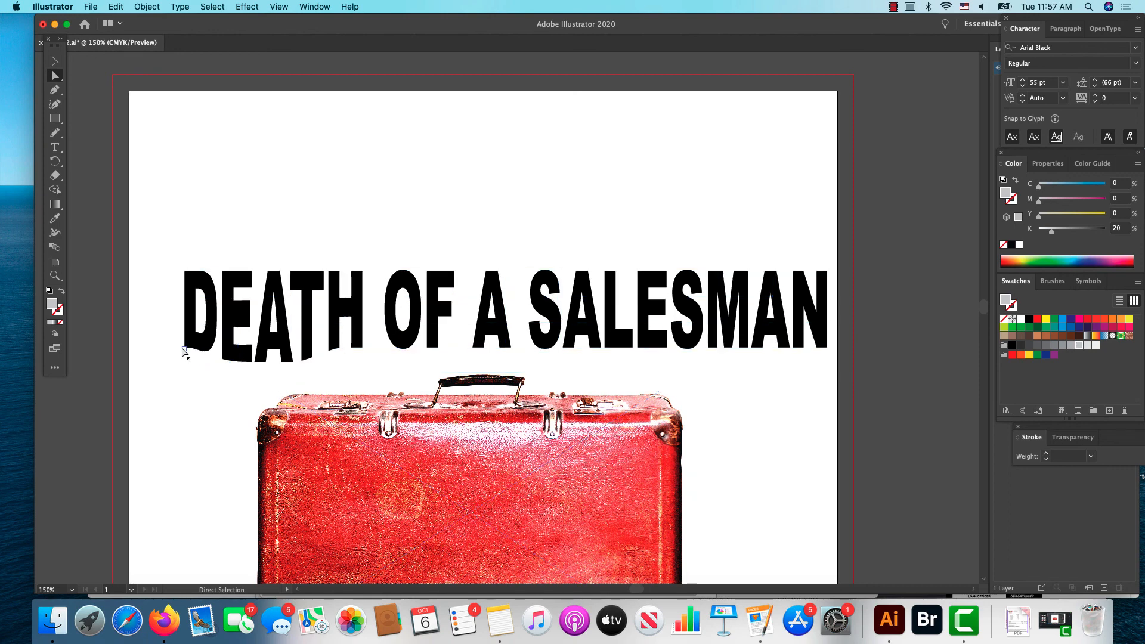
Step: Pull the mesh's bottom-left corner point outward to about X 0.49 in, Y 4.53 in, extend its handle far downward, and deselect the title
drag(185, 350, 159, 381)
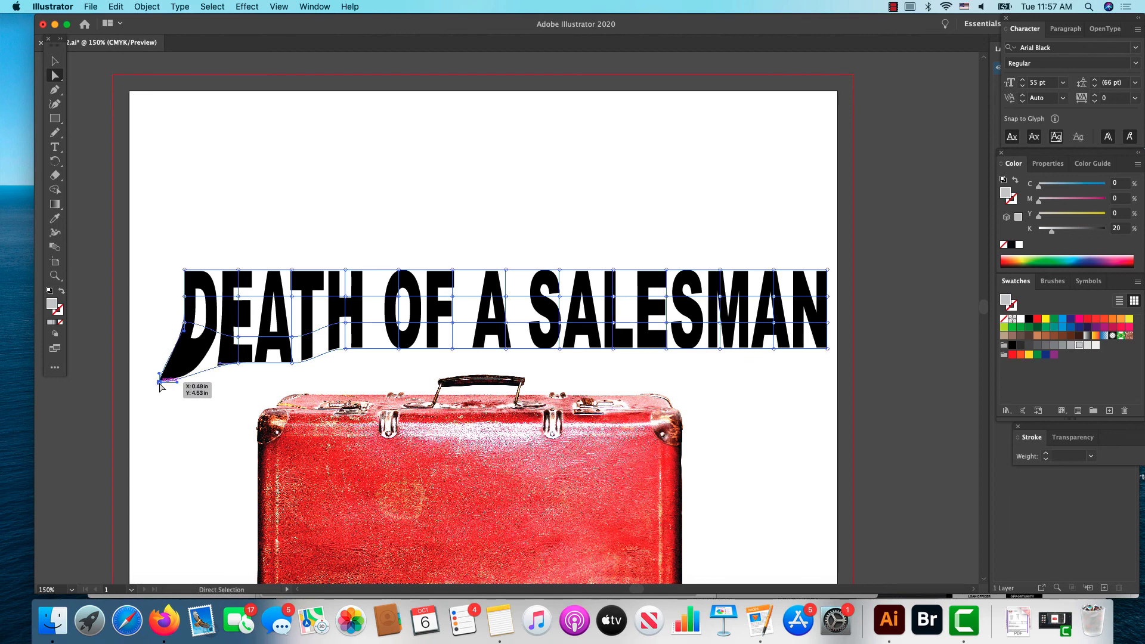
drag(179, 381, 203, 449)
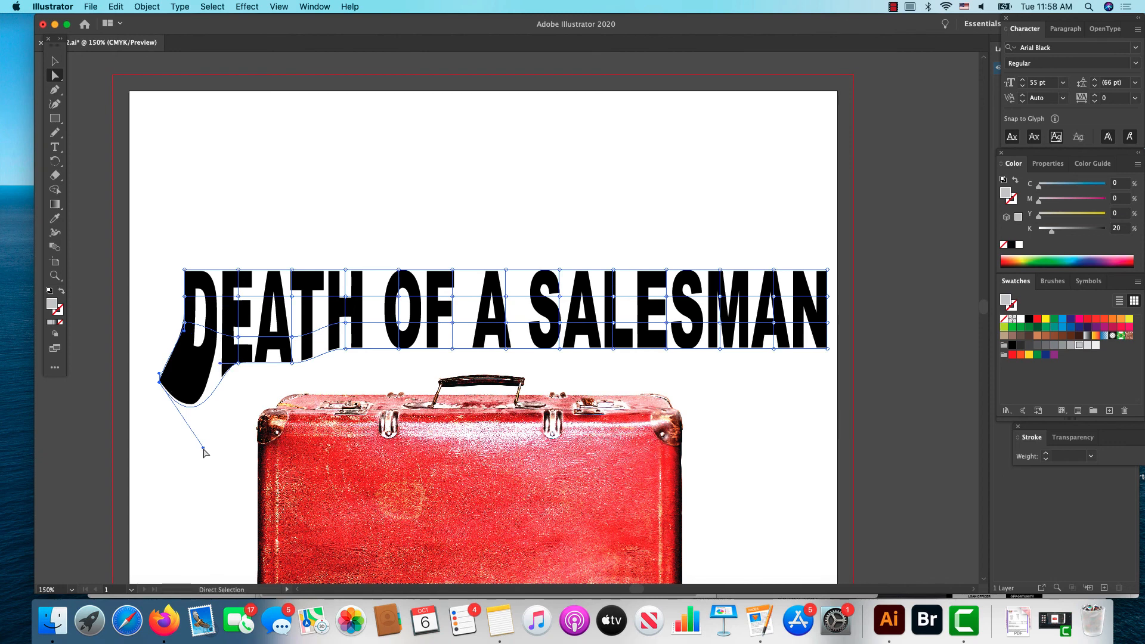
drag(203, 449, 239, 511)
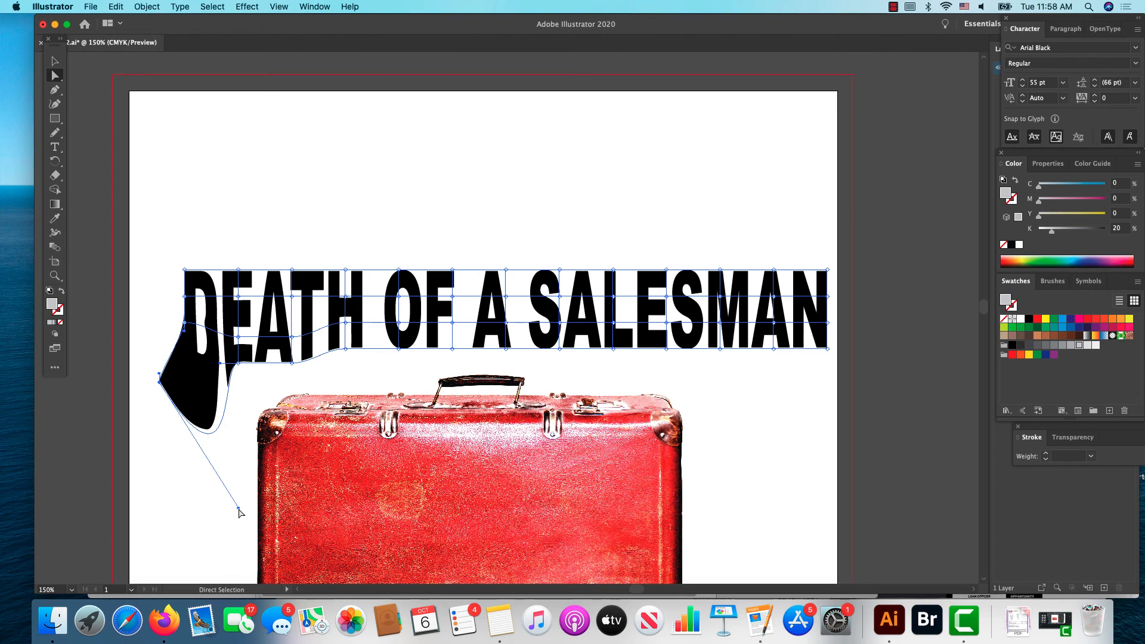
key(v)
click(791, 253)
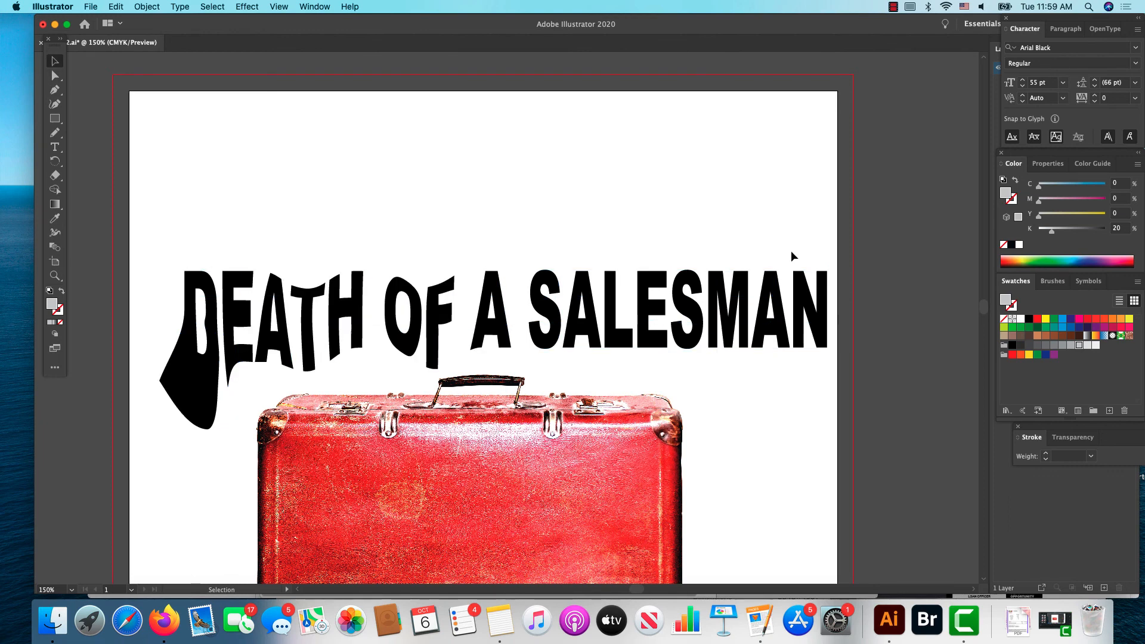